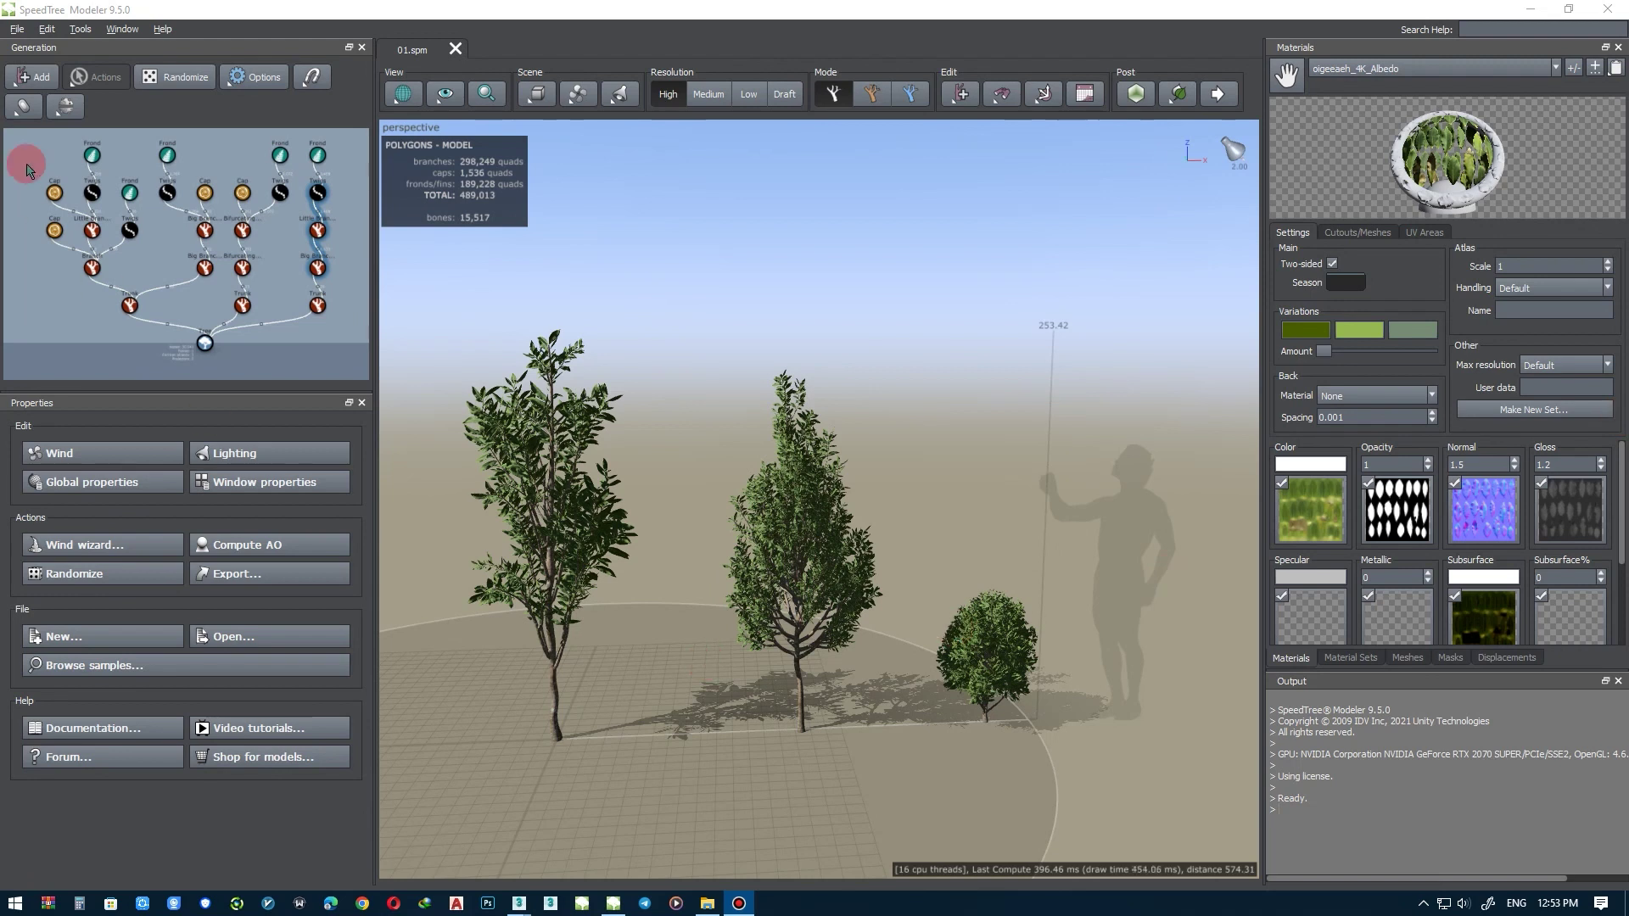
Set mesh export to 4096 max texture resolution, Unwrap UVs on, and the 3D Studio MAX preset
left_click(64, 332)
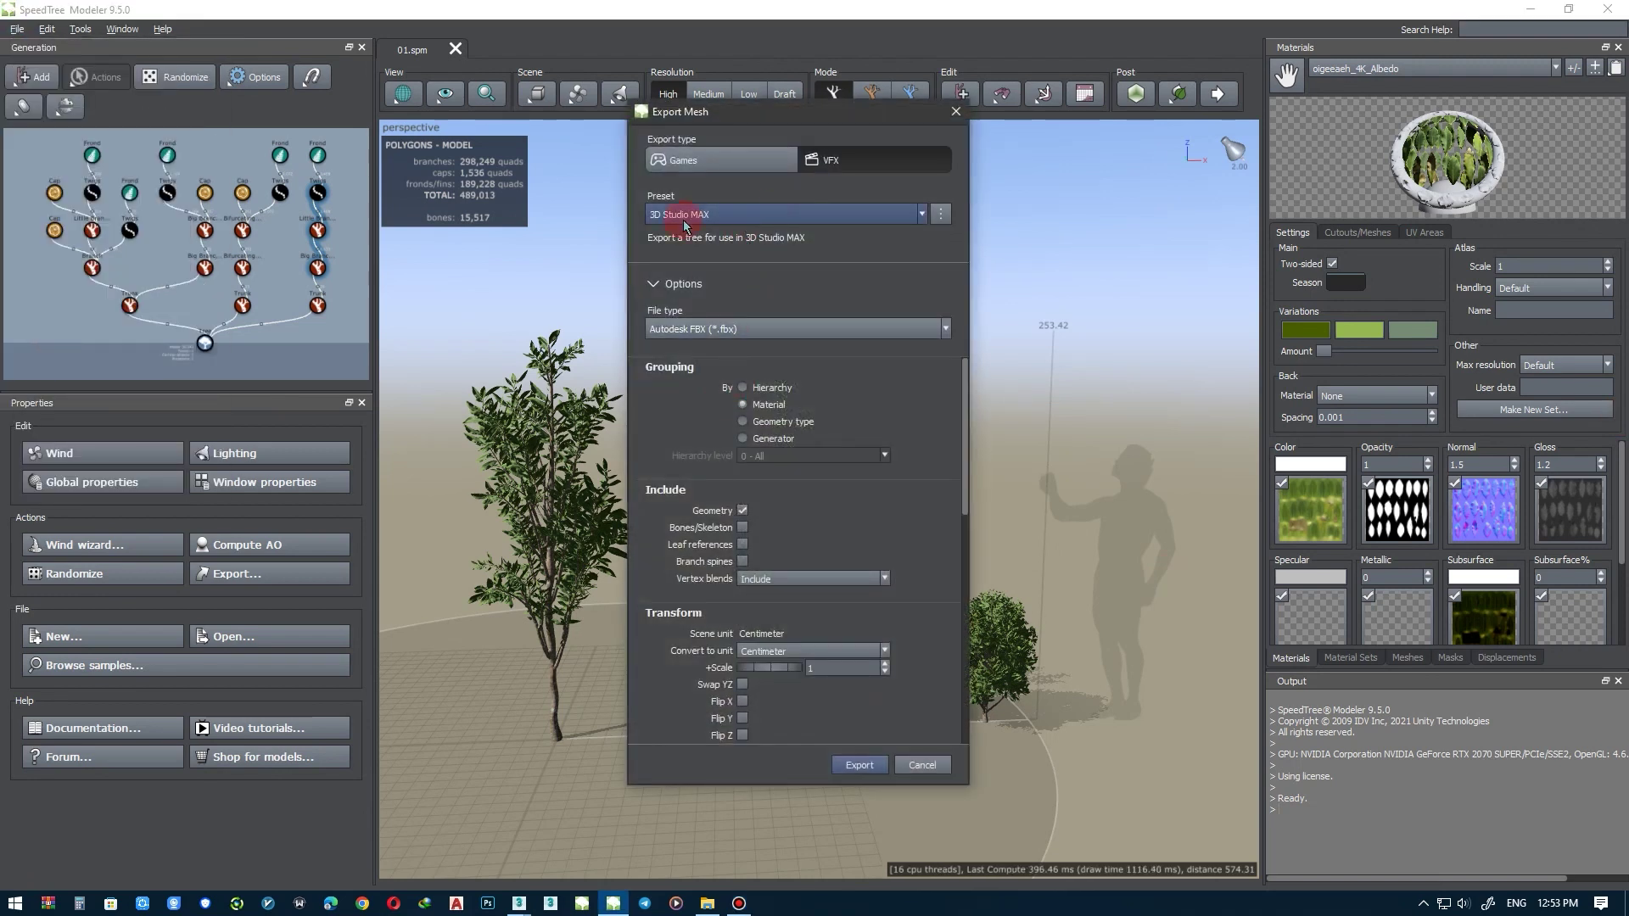
mouse_move(961, 382)
left_mouse_down()
mouse_move(956, 467)
mouse_move(797, 540)
left_mouse_up()
left_click(769, 567)
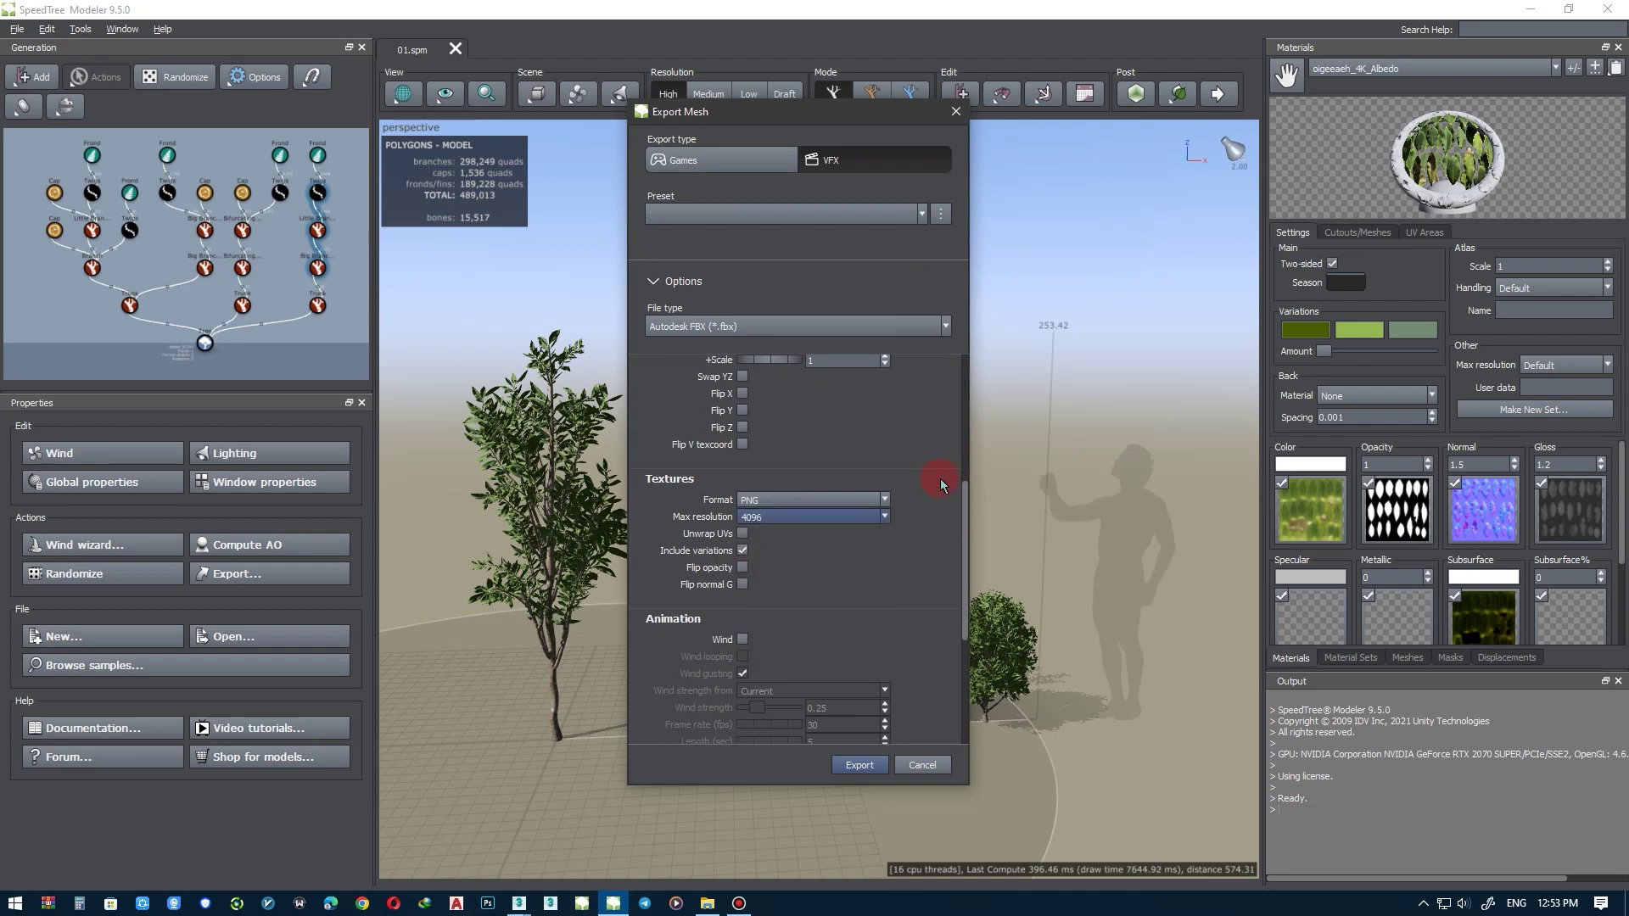
mouse_move(964, 507)
left_mouse_down()
mouse_move(959, 587)
mouse_move(955, 512)
mouse_move(745, 488)
left_mouse_up()
left_click(743, 485)
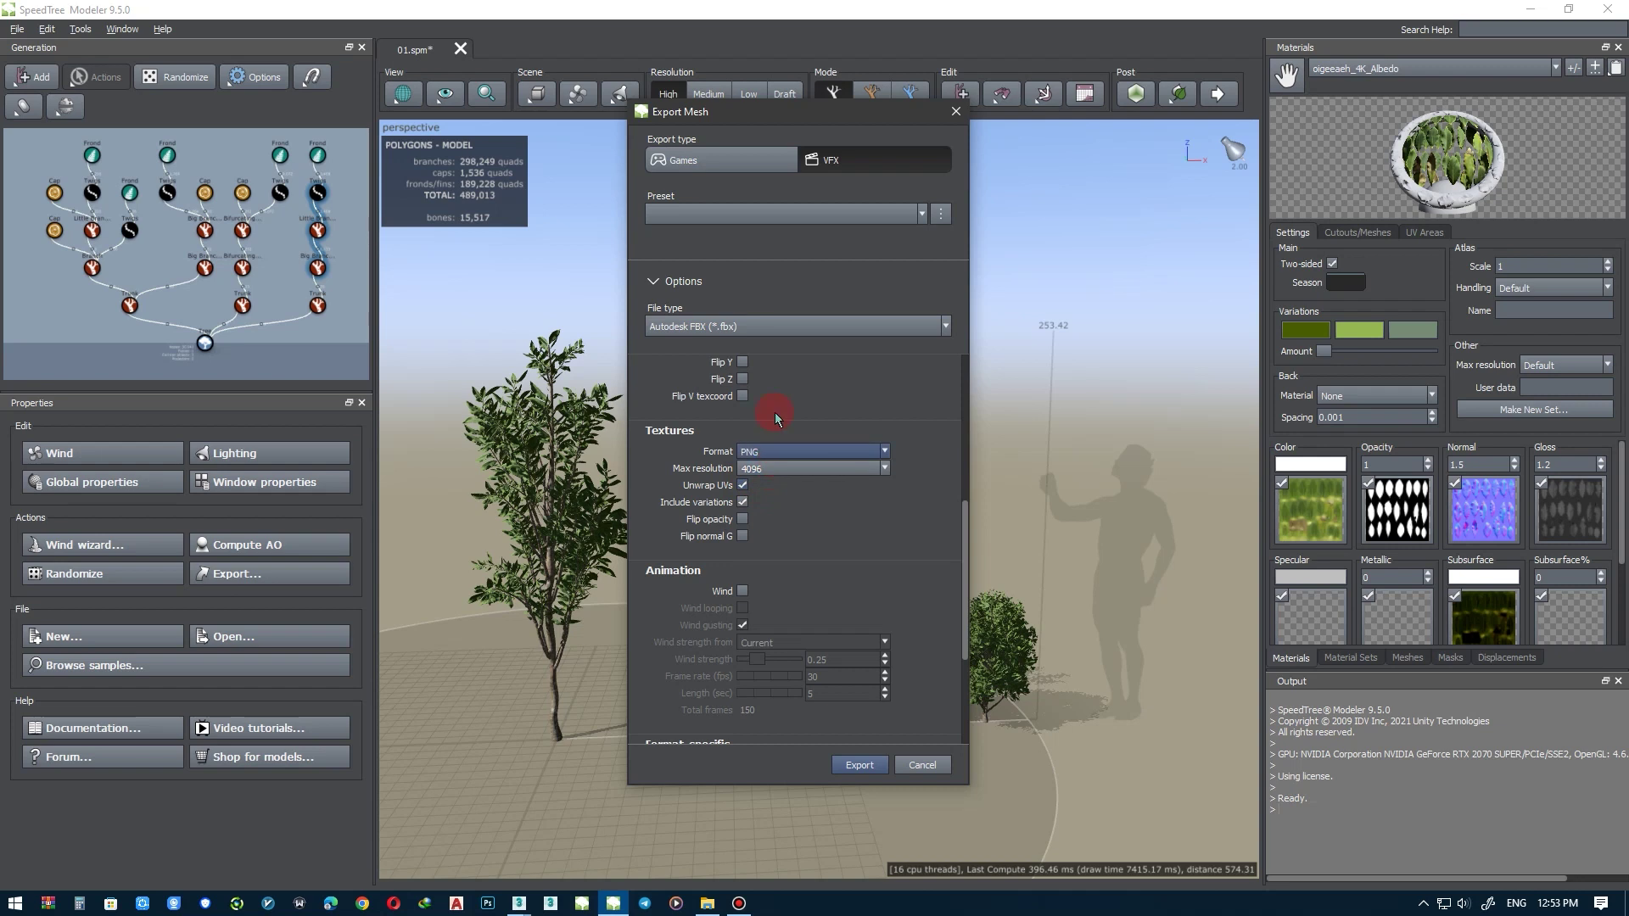
scroll(960, 492, "up", 1)
scroll(960, 504, "up", 2)
scroll(961, 475, "up", 1)
scroll(960, 473, "up", 2)
left_click_drag(960, 462, 961, 349)
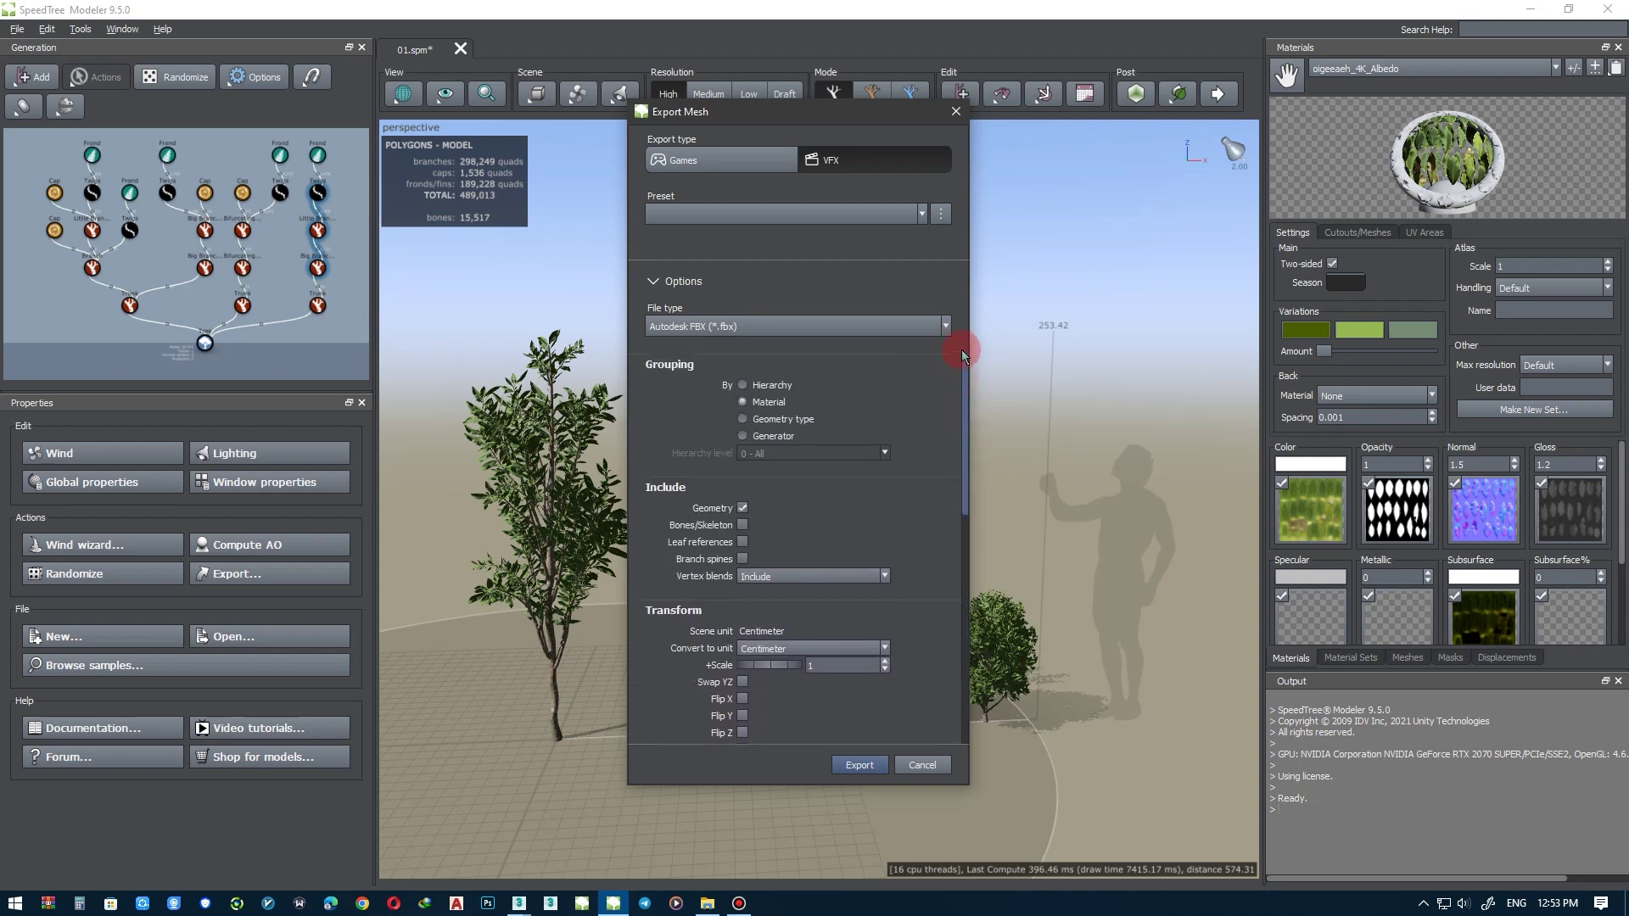
left_click(767, 218)
left_click(744, 242)
Export the trees as FBX, confirm the new files in the export folder, and return to 3ds Max
left_click(859, 766)
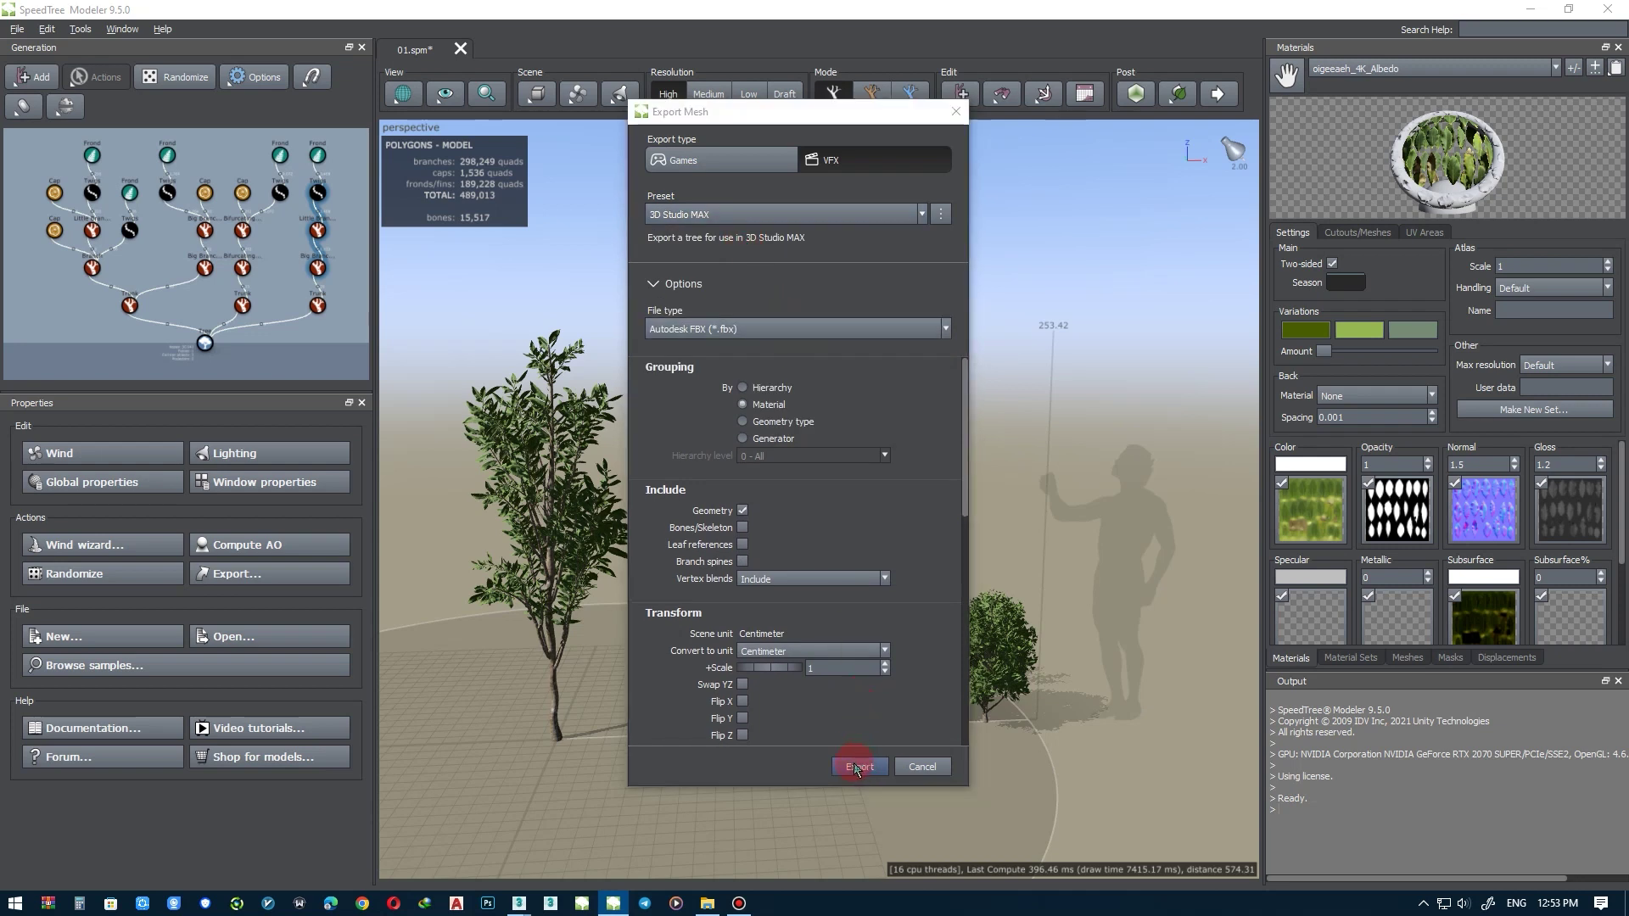
key("Return")
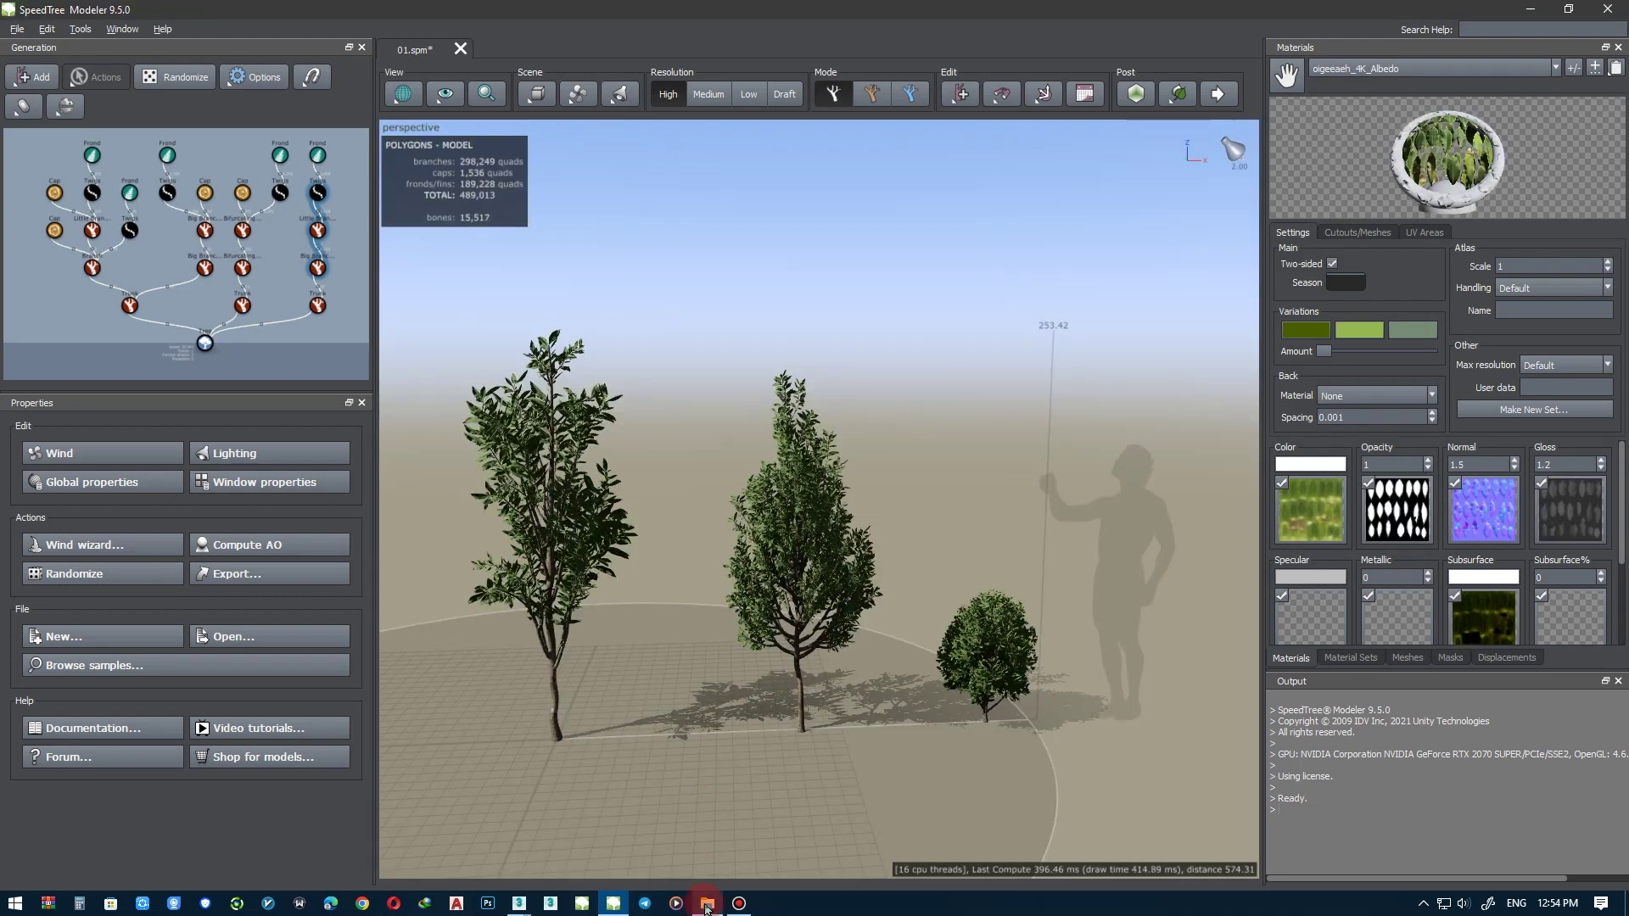
left_click(707, 902)
right_click(868, 409)
left_click(914, 480)
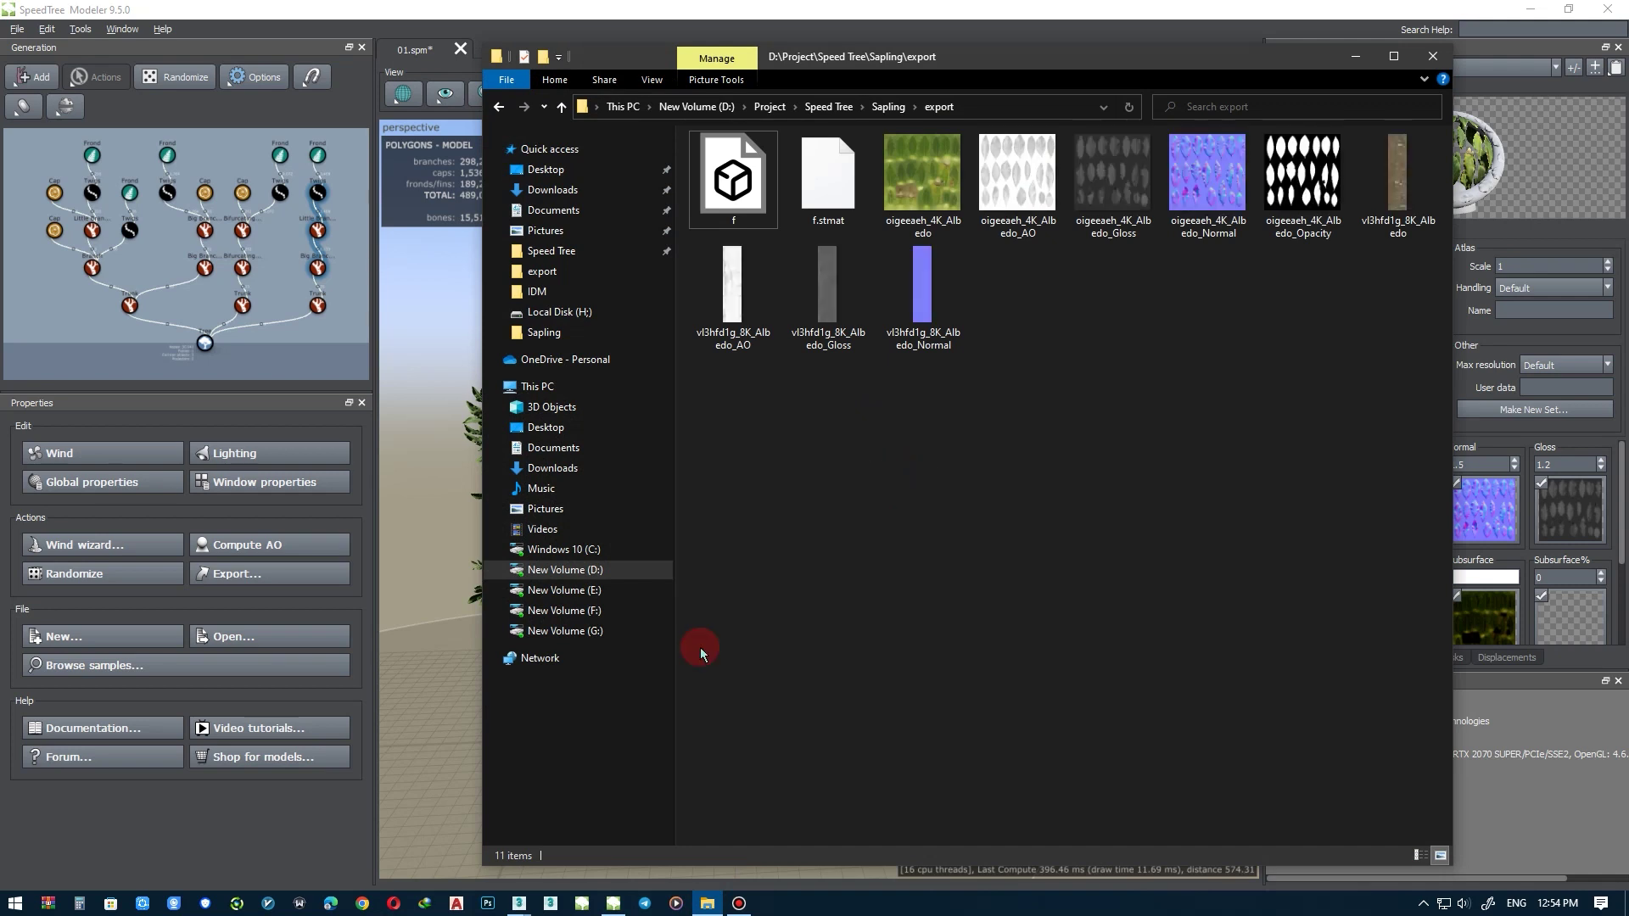
left_click(518, 902)
left_click(721, 28)
Run the SpeedTree importer script from its drive
left_click(727, 247)
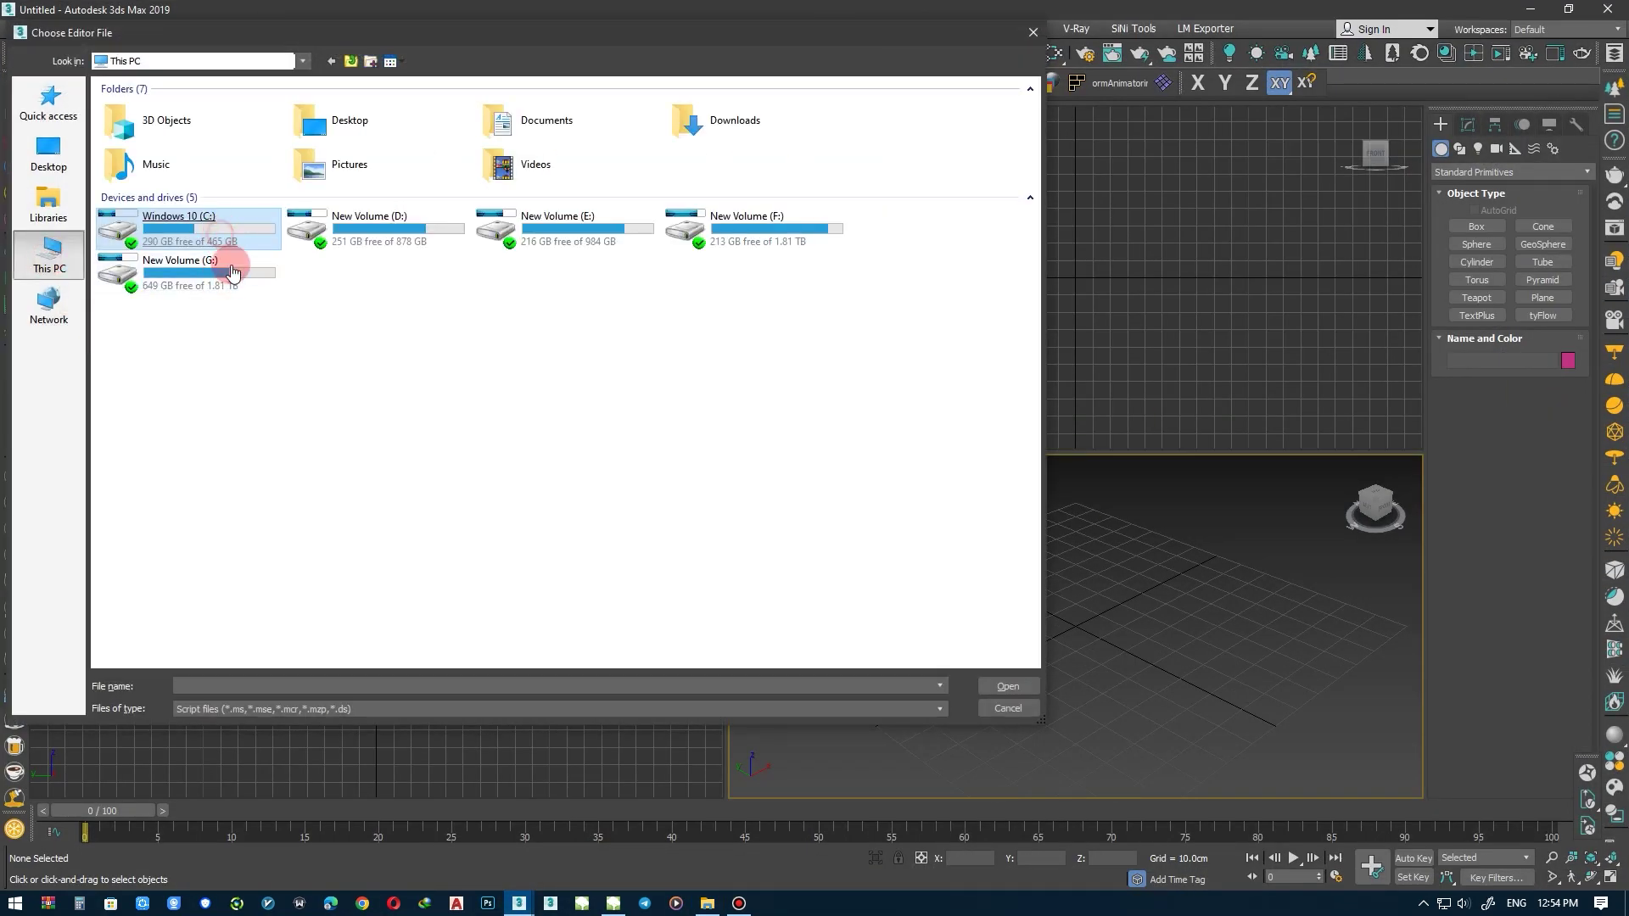
double_click(232, 271)
double_click(501, 250)
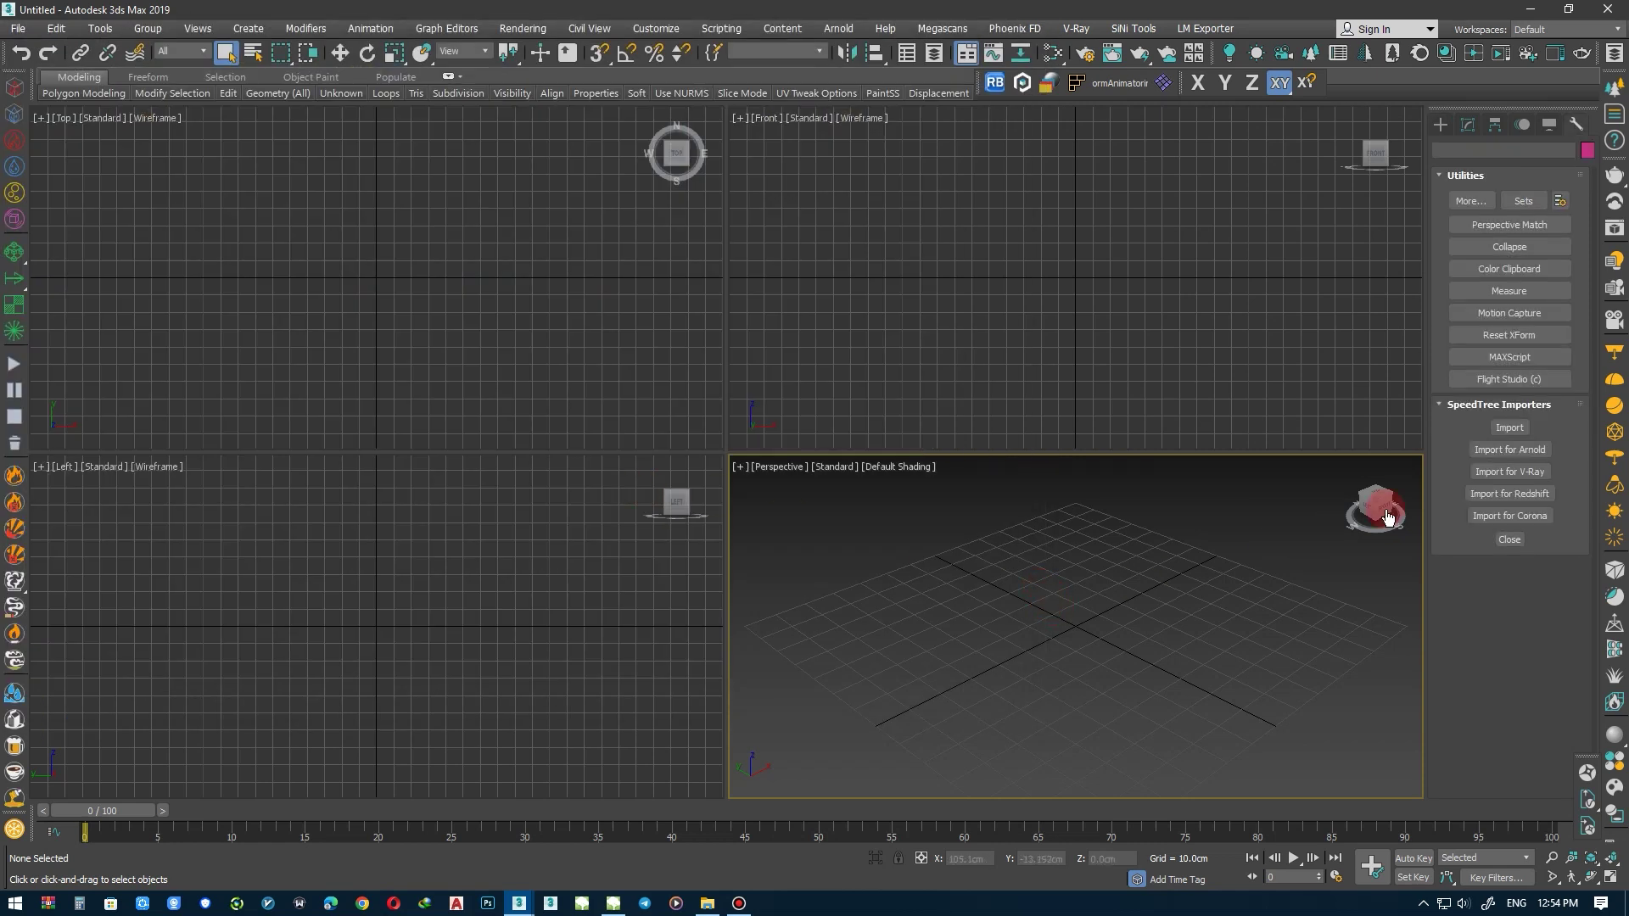
Make V-Ray the active renderer in Render Setup
key("F10")
left_click(636, 209)
left_click(602, 308)
left_click(827, 131)
Import the exported f.stmat trees for V-Ray and view them in a maximized perspective viewport
left_click(1510, 471)
double_click(161, 180)
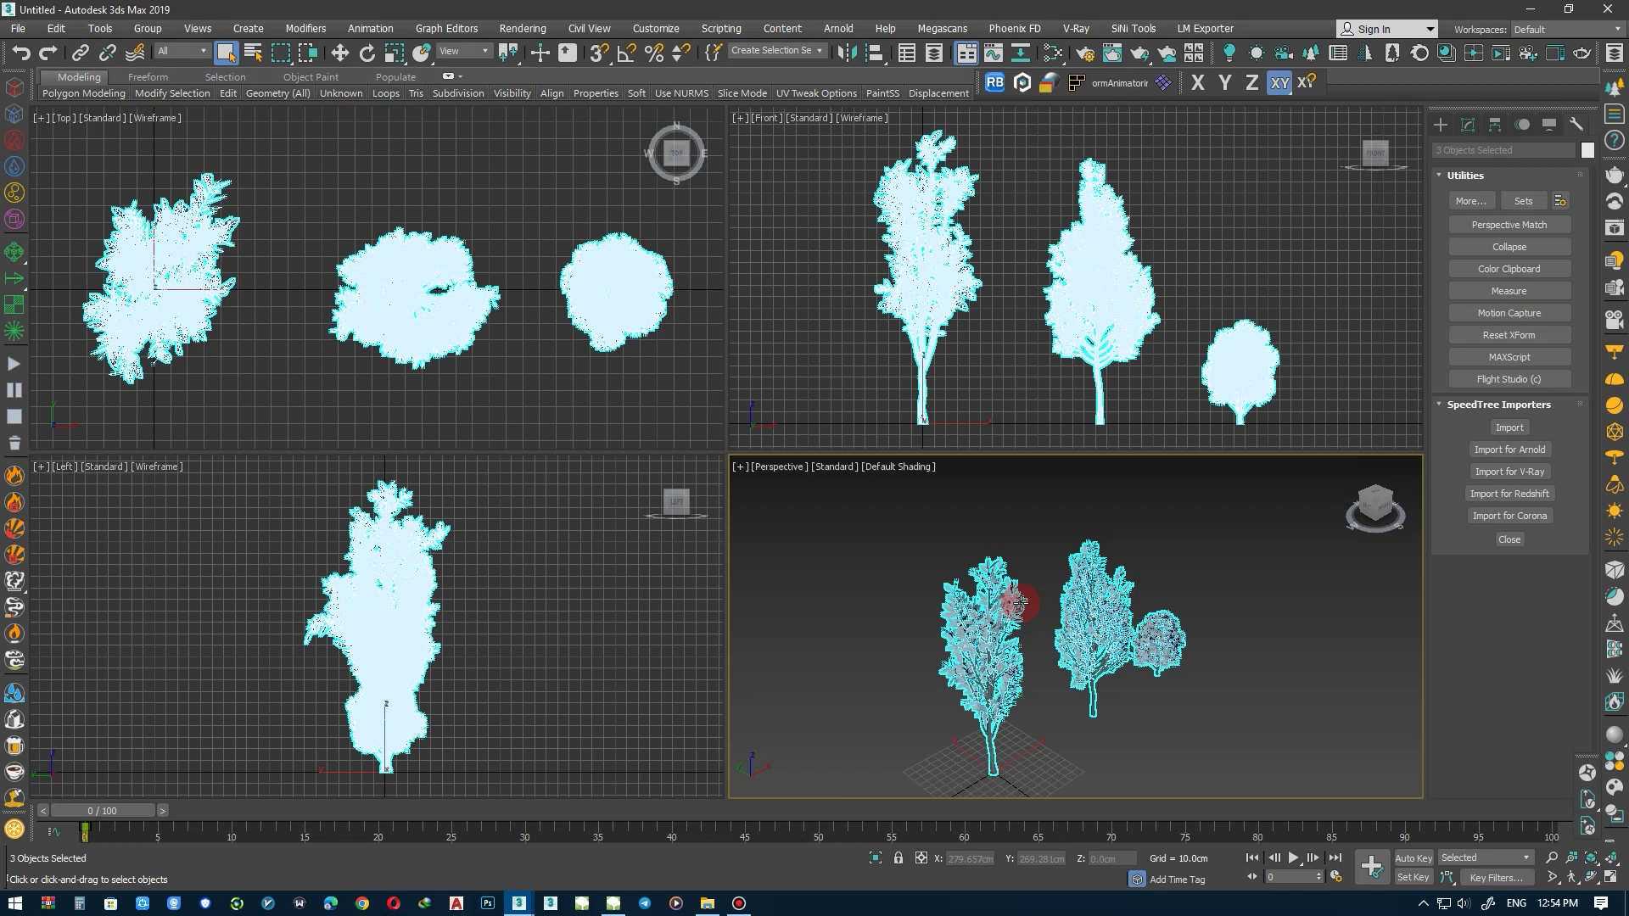
key("alt+w")
middle_click_drag(892, 615, 800, 610)
key("w")
middle_click_drag(715, 553, 618, 563, "alt")
Deselect the trees, adjust the view, and bring up the Slate Material Editor
left_click(636, 119)
middle_click_drag(729, 492, 766, 484, "alt")
key("m")
left_click(382, 62)
Load the scene materials as node trees in Slate, inspect them, and close the editor
left_click(449, 112)
double_click(764, 38)
middle_click_drag(521, 223, 836, 425)
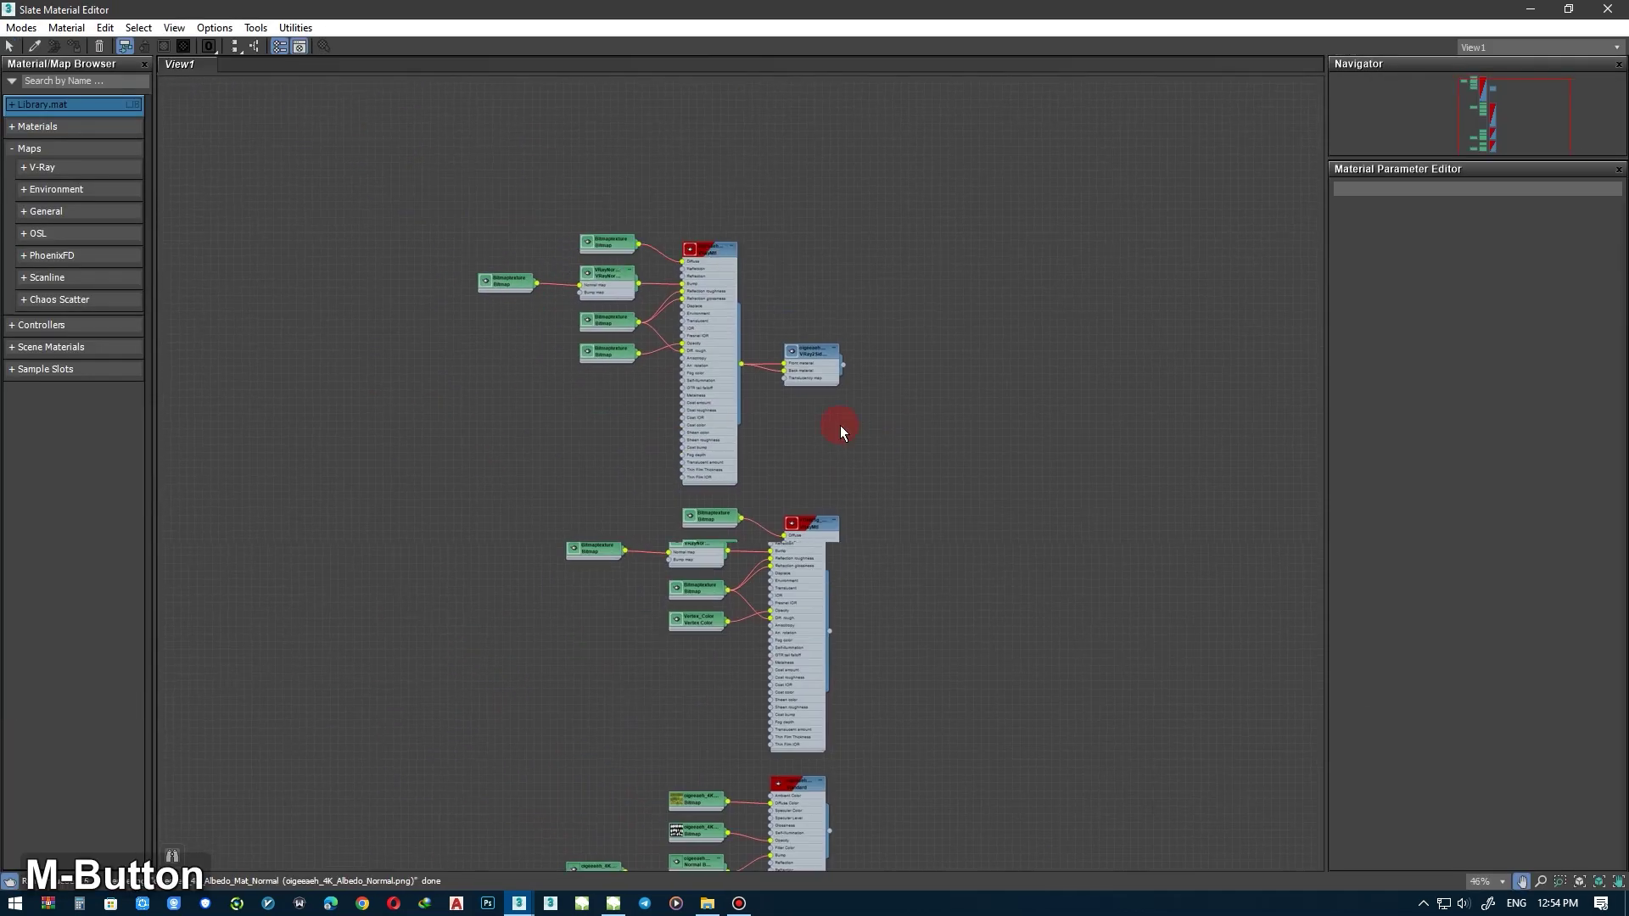
scroll(686, 311, "up", 5)
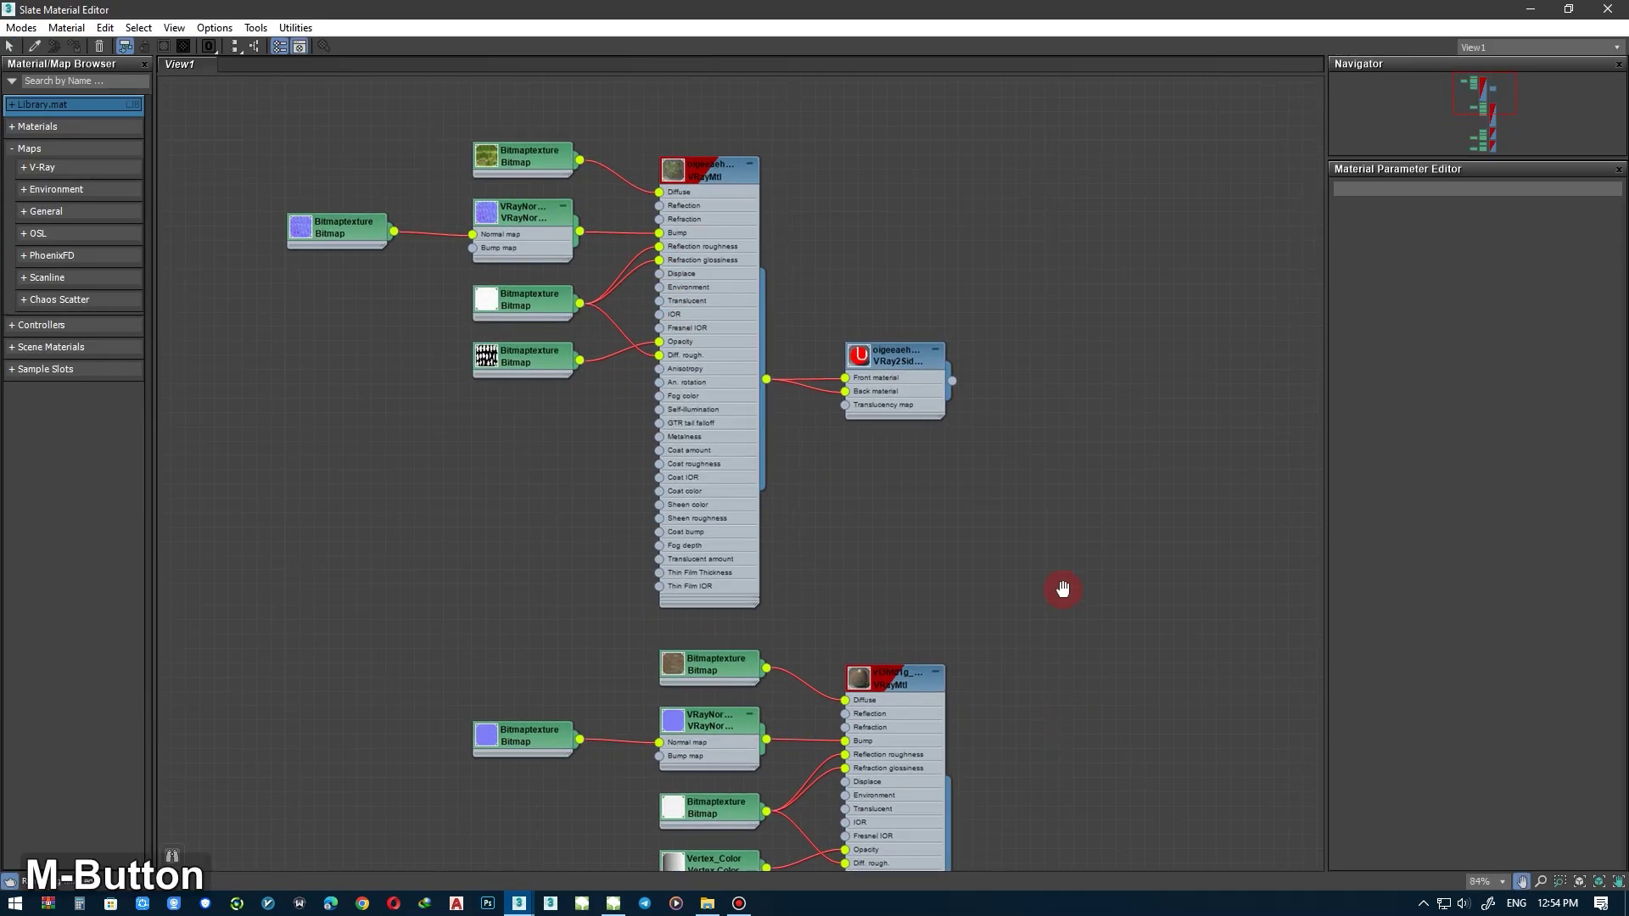
middle_click_drag(1061, 589, 1062, 418)
left_click(1608, 8)
Place a VRayLight beside the trees, test-render them in V-Ray, then select the leaves object
left_click(610, 593)
right_click(566, 648)
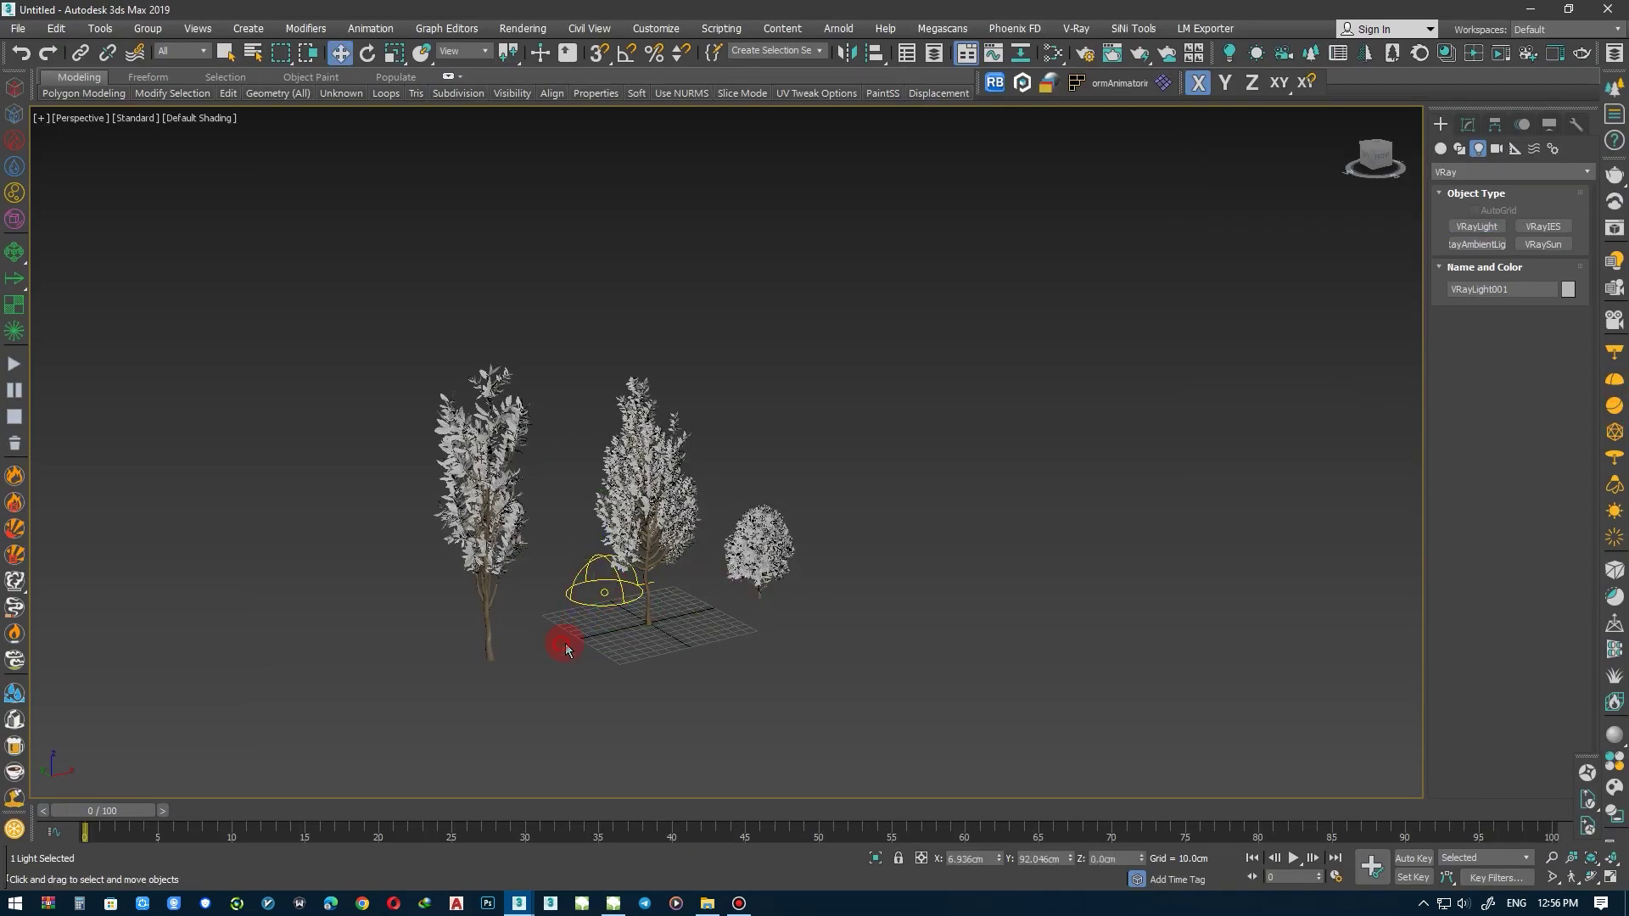
left_click(1611, 227)
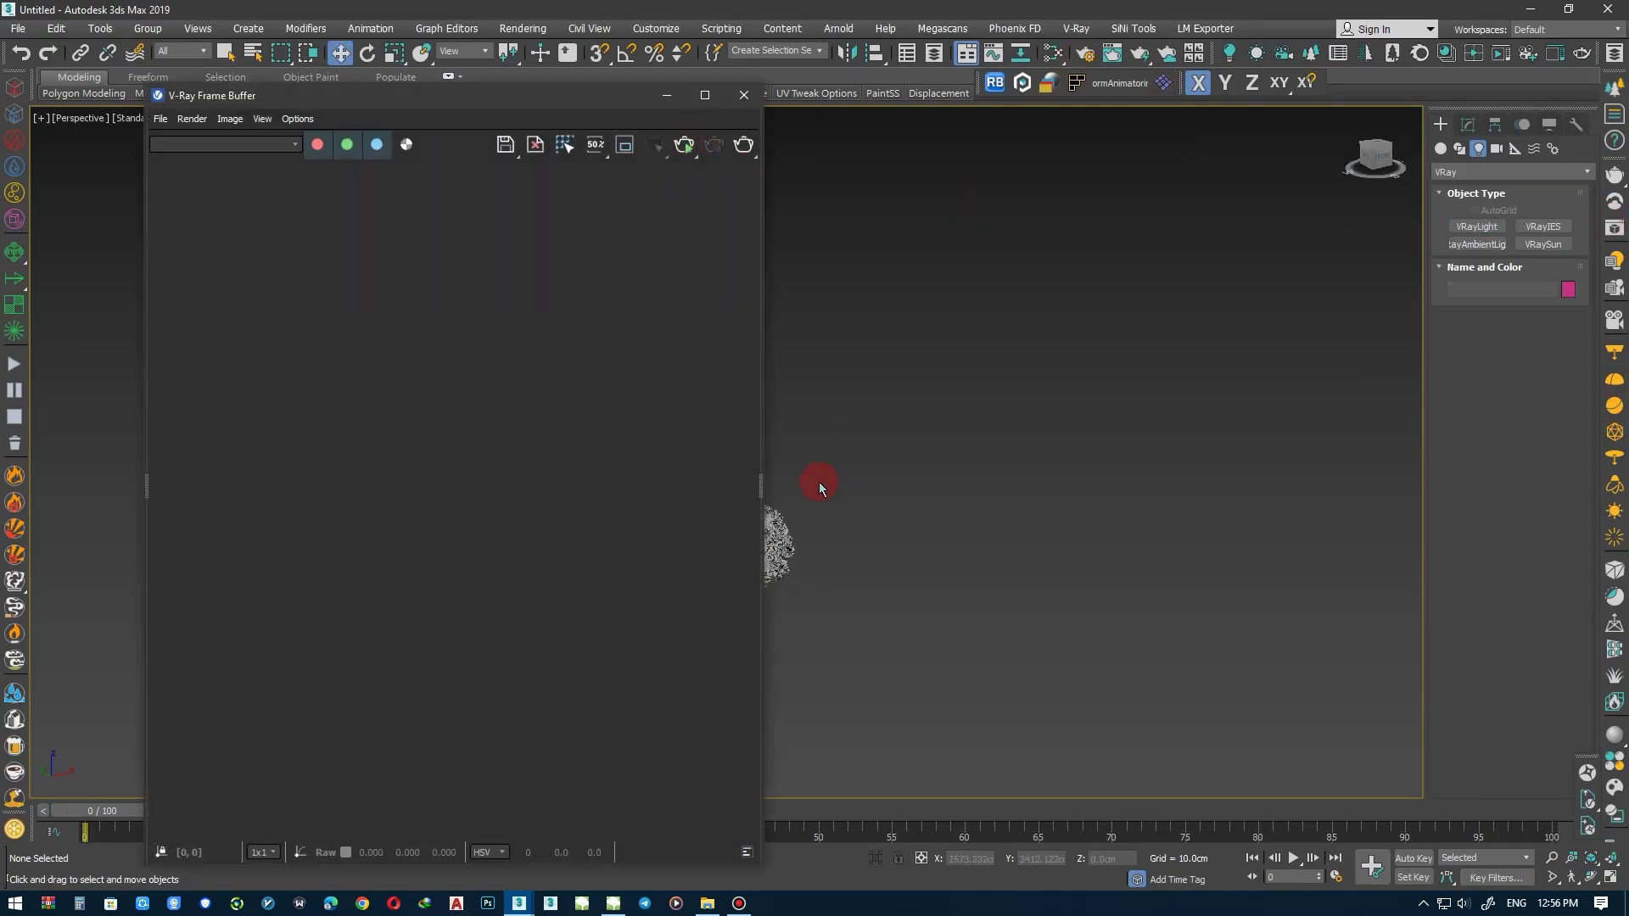
scroll(819, 488, "up", 3)
middle_click_drag(819, 488, 896, 490)
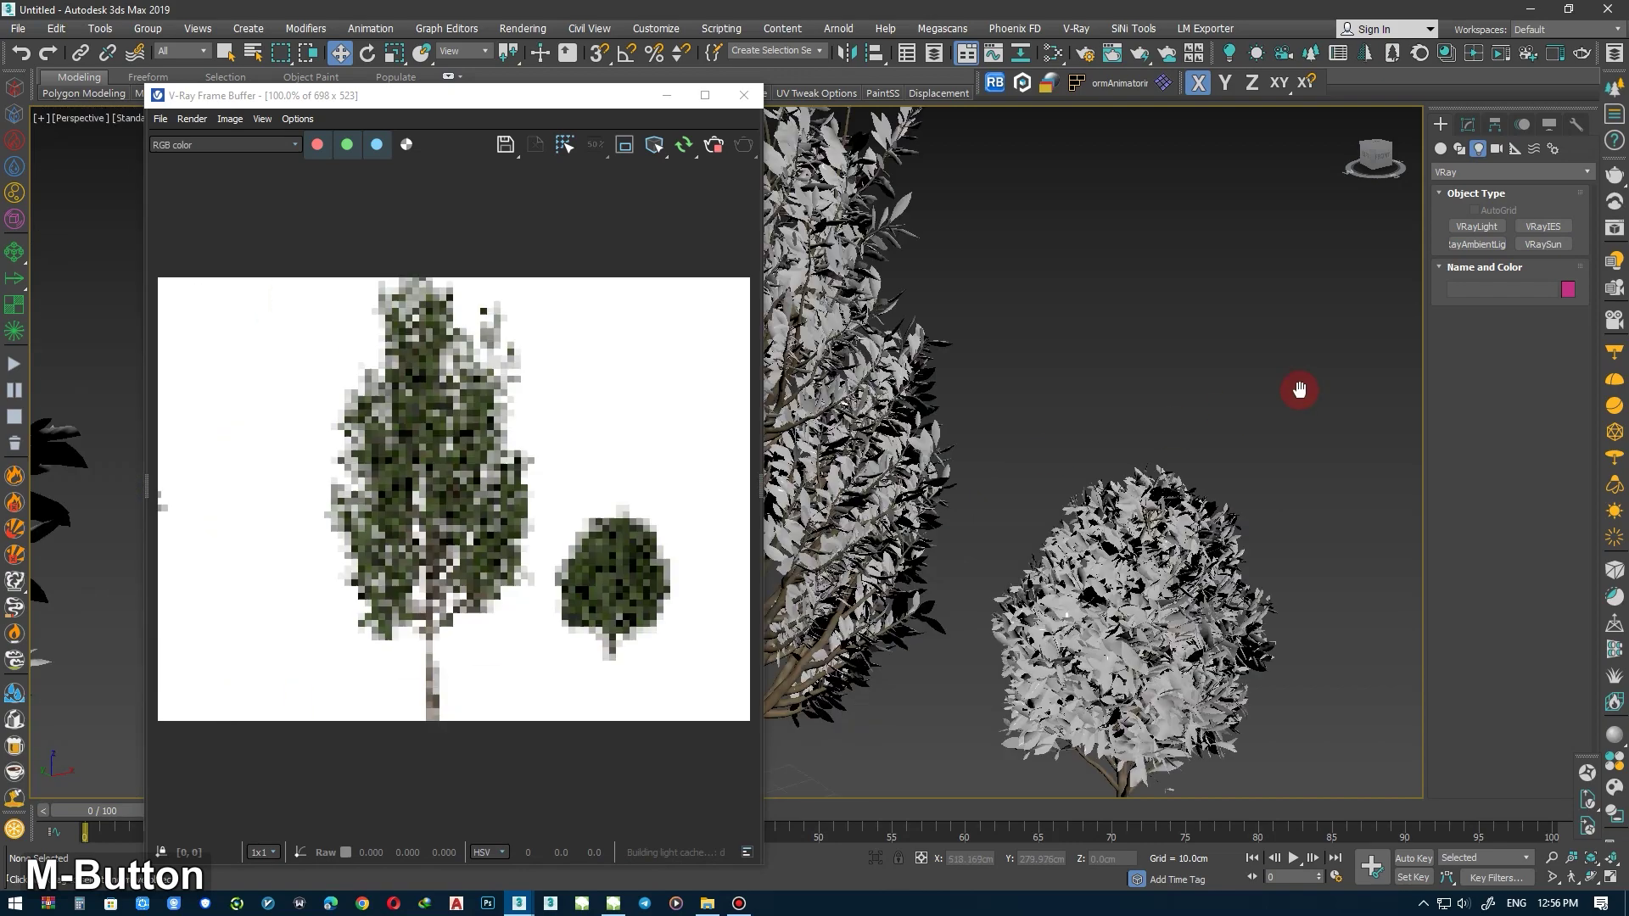
scroll(896, 490, "down", 2)
left_click(745, 94)
mouse_move(789, 475)
middle_mouse_down("alt")
mouse_move(807, 479)
mouse_move(498, 407)
middle_mouse_up("alt")
left_click(744, 416)
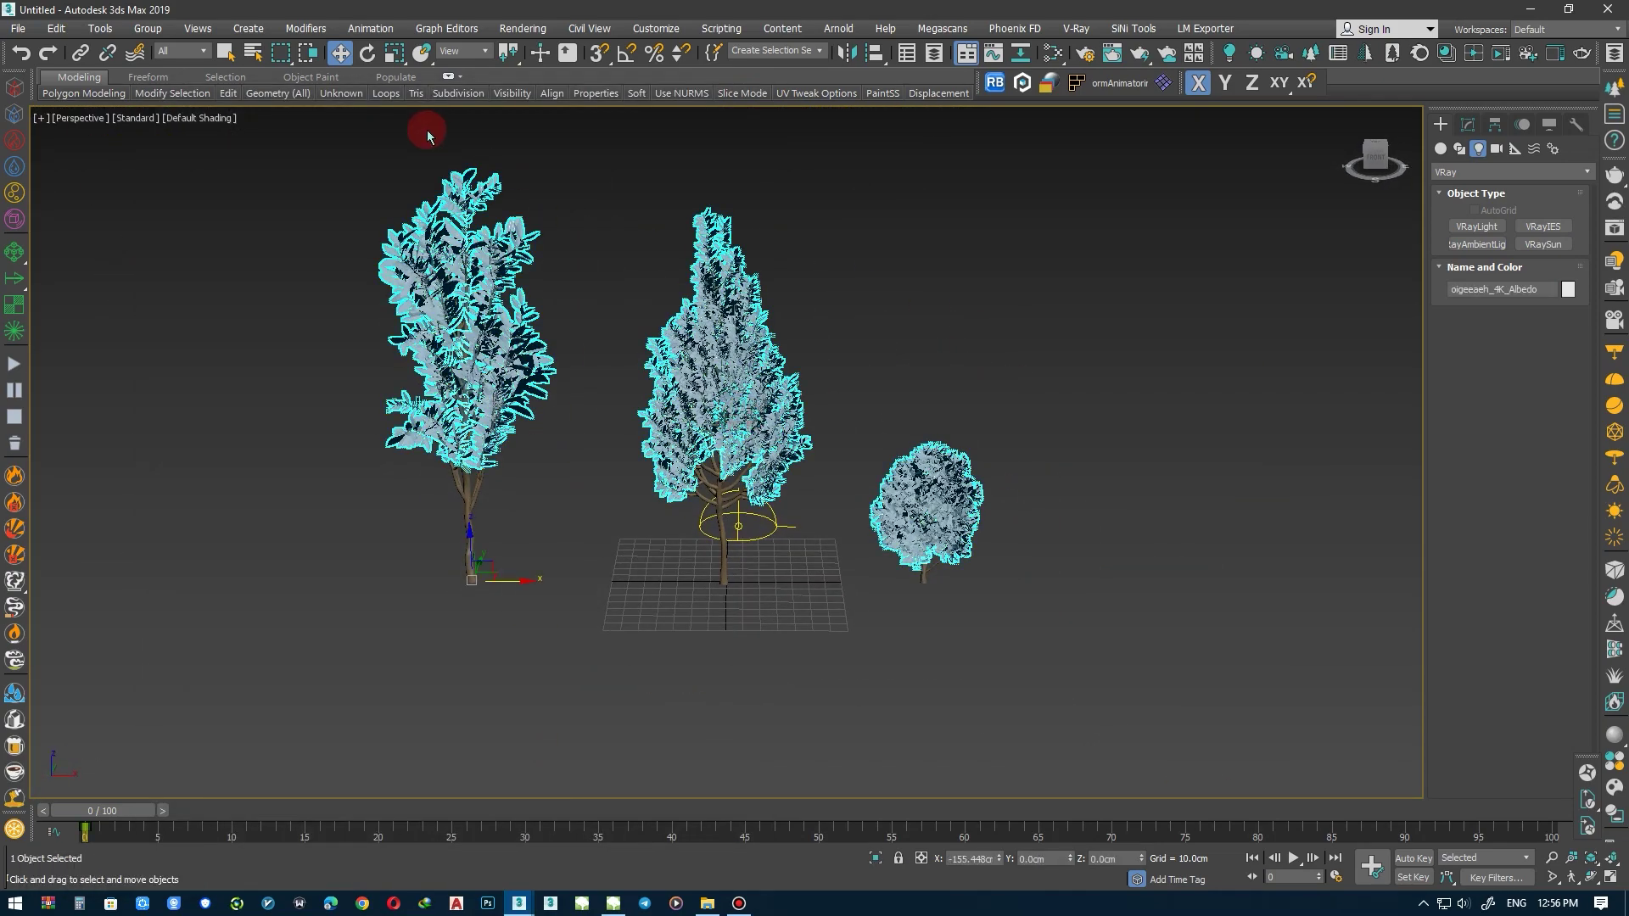
Enter Editable Poly element mode on the leaves object and orbit closer to the trees
left_click(1467, 126)
key("5")
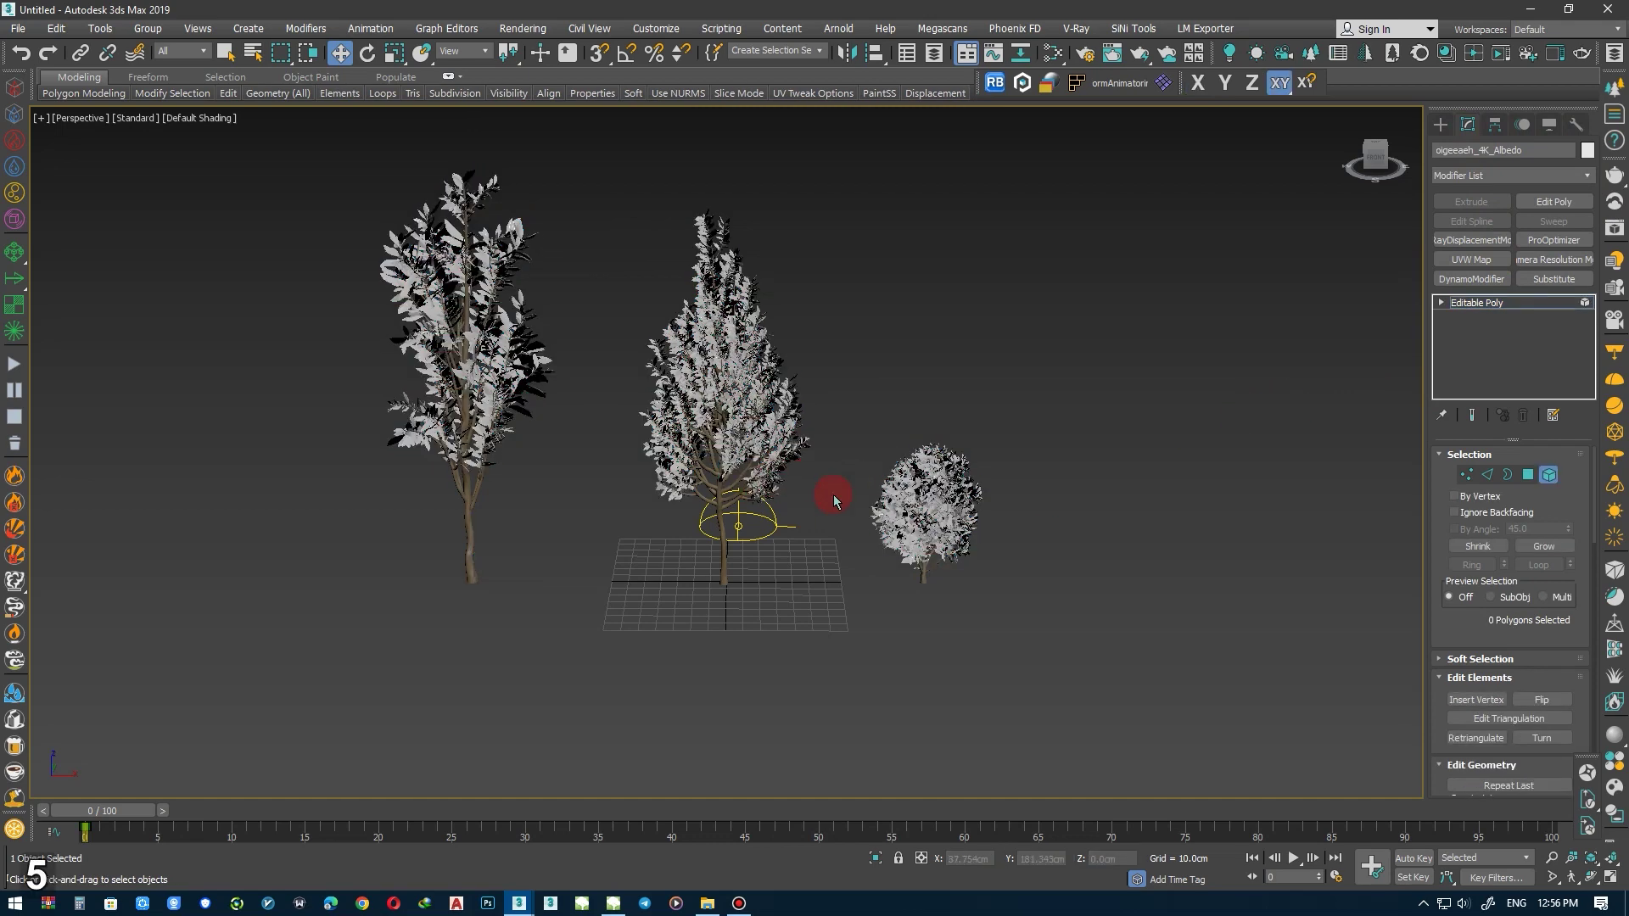
scroll(794, 411, "up", 3)
middle_click_drag(808, 437, 819, 404, "alt")
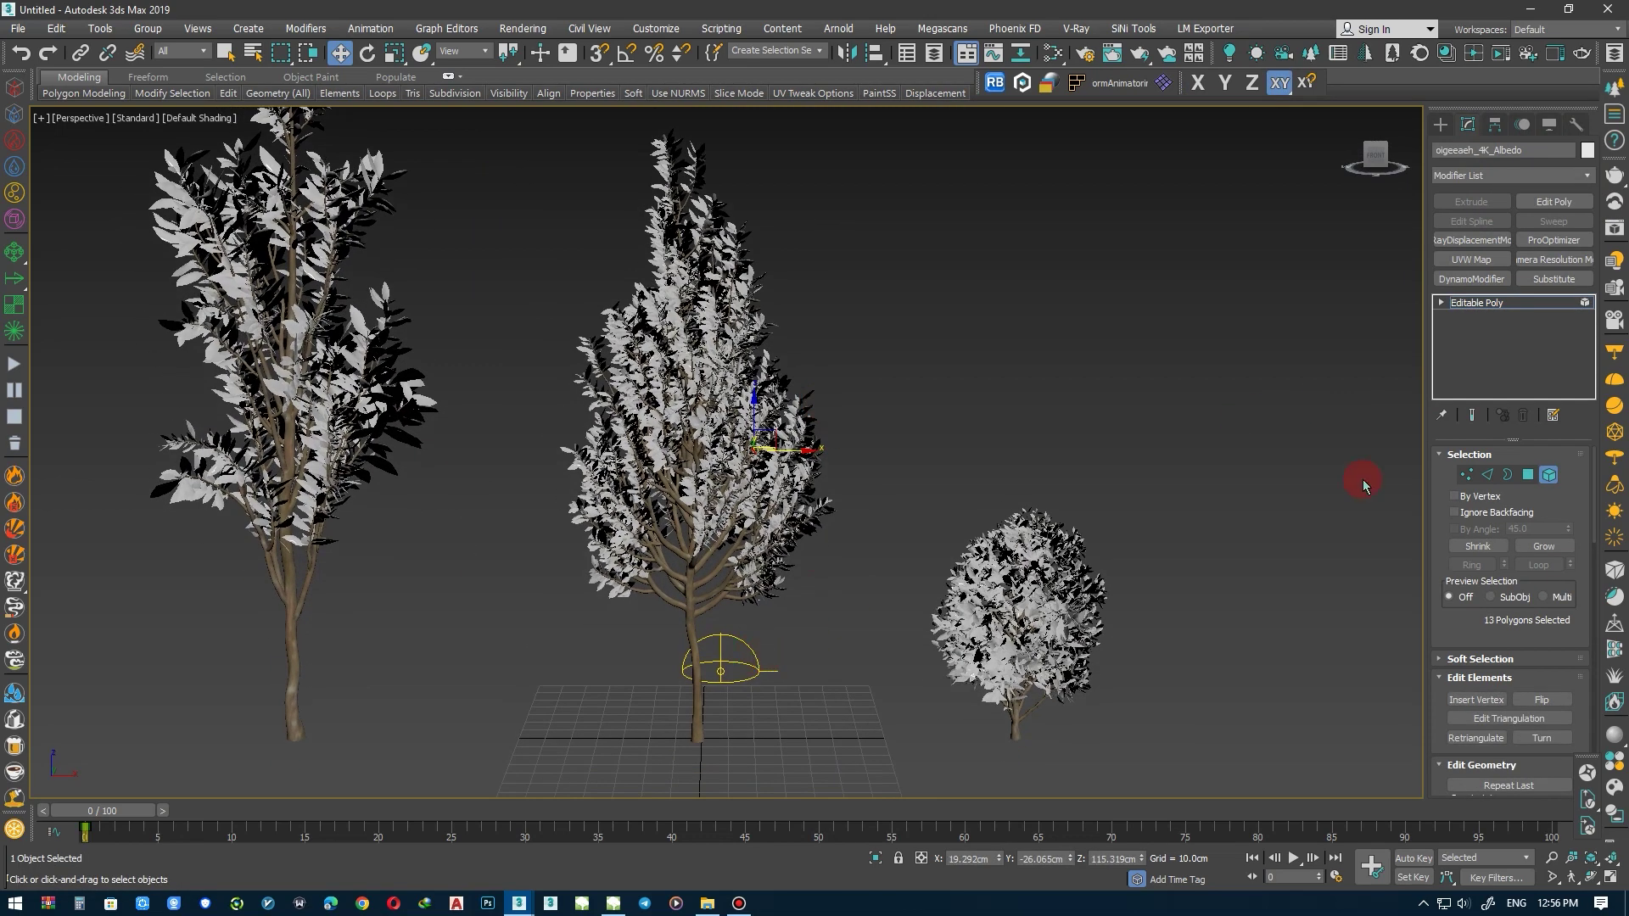
key("5")
Detach the selected branch elements of the branches object as a separate object
left_click(676, 455)
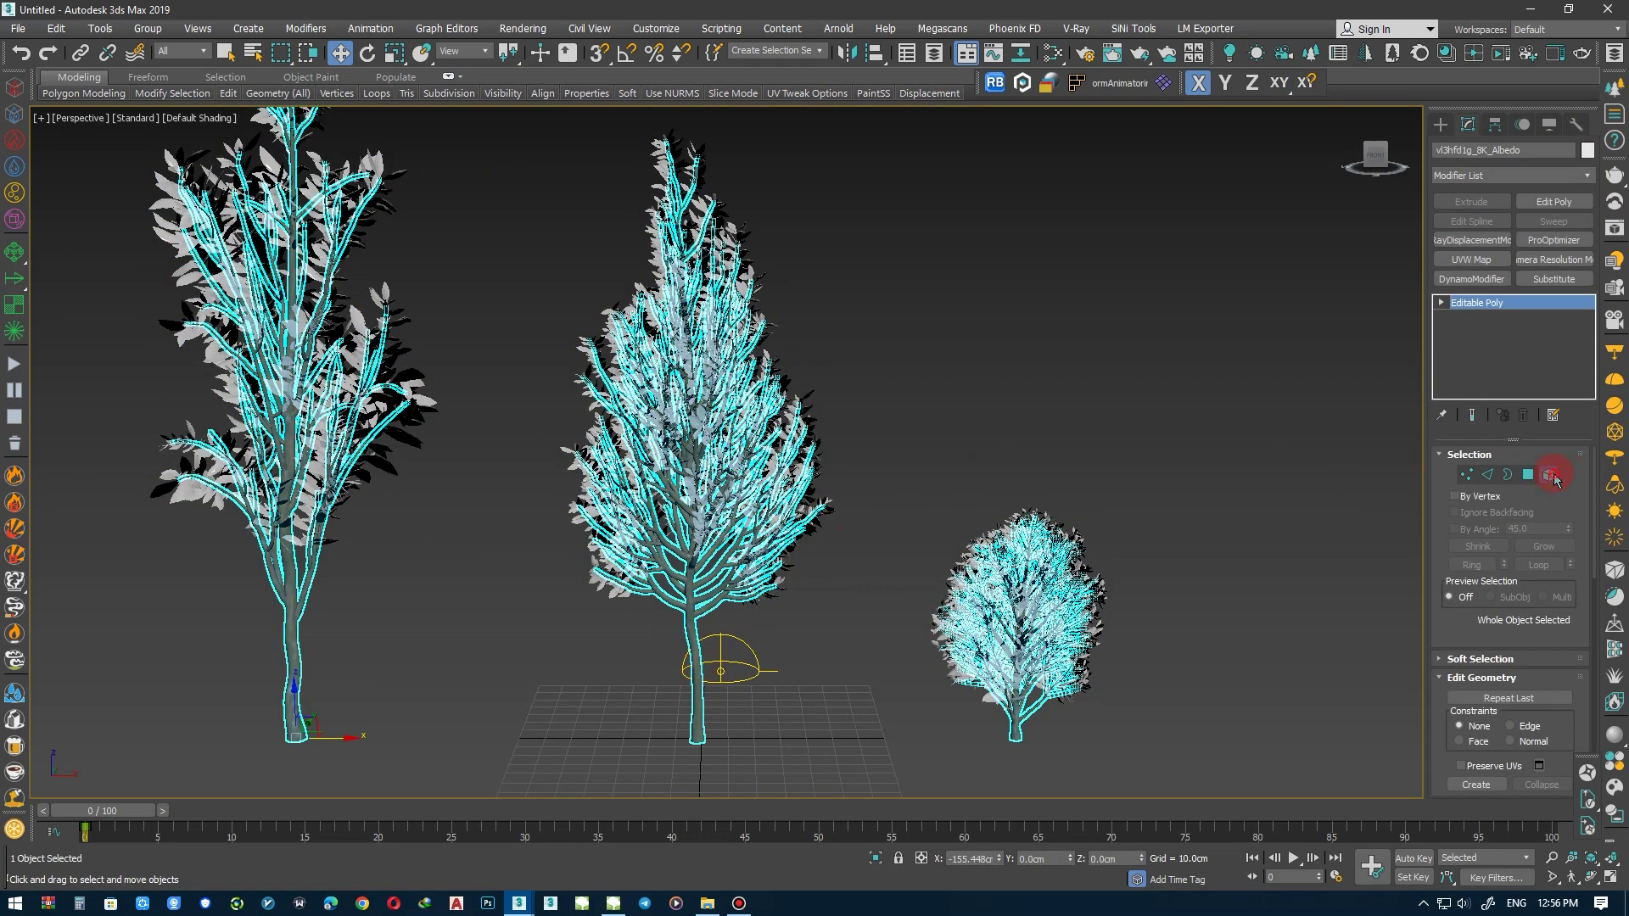
left_click(1549, 475)
scroll(899, 649, "down", 3)
scroll(1510, 610, "down", 5)
left_click(1541, 680)
left_click(870, 465)
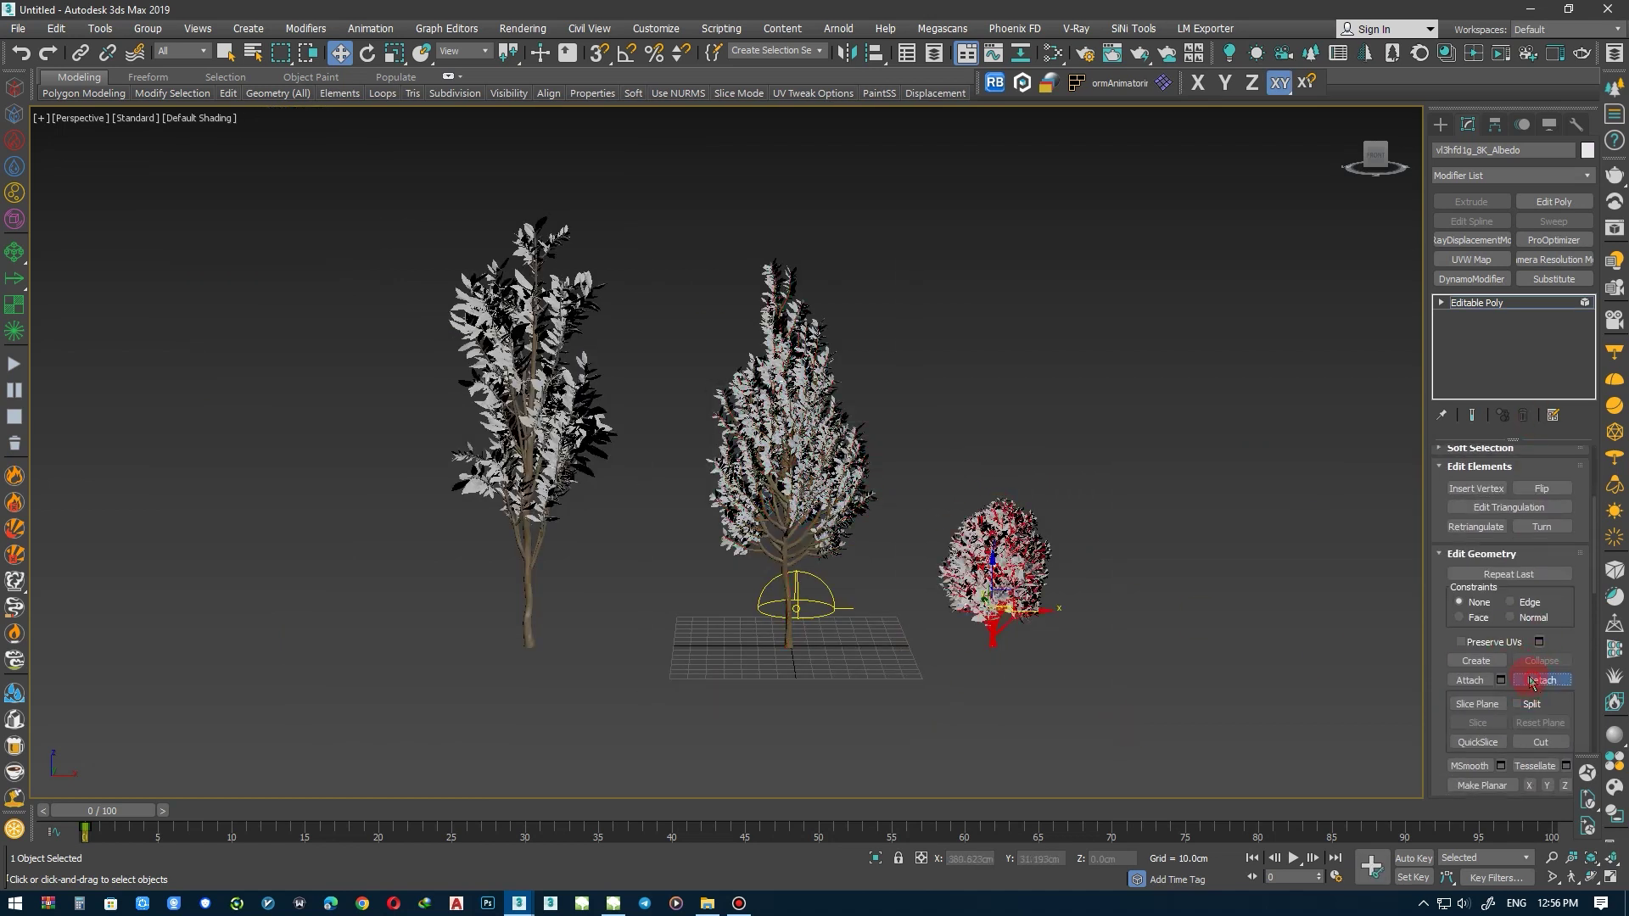
left_click(862, 466)
Detach the middle tree's and small bush's leaf elements, undoing a mistake with Ctrl+Z
left_click(1199, 339)
left_click(818, 353)
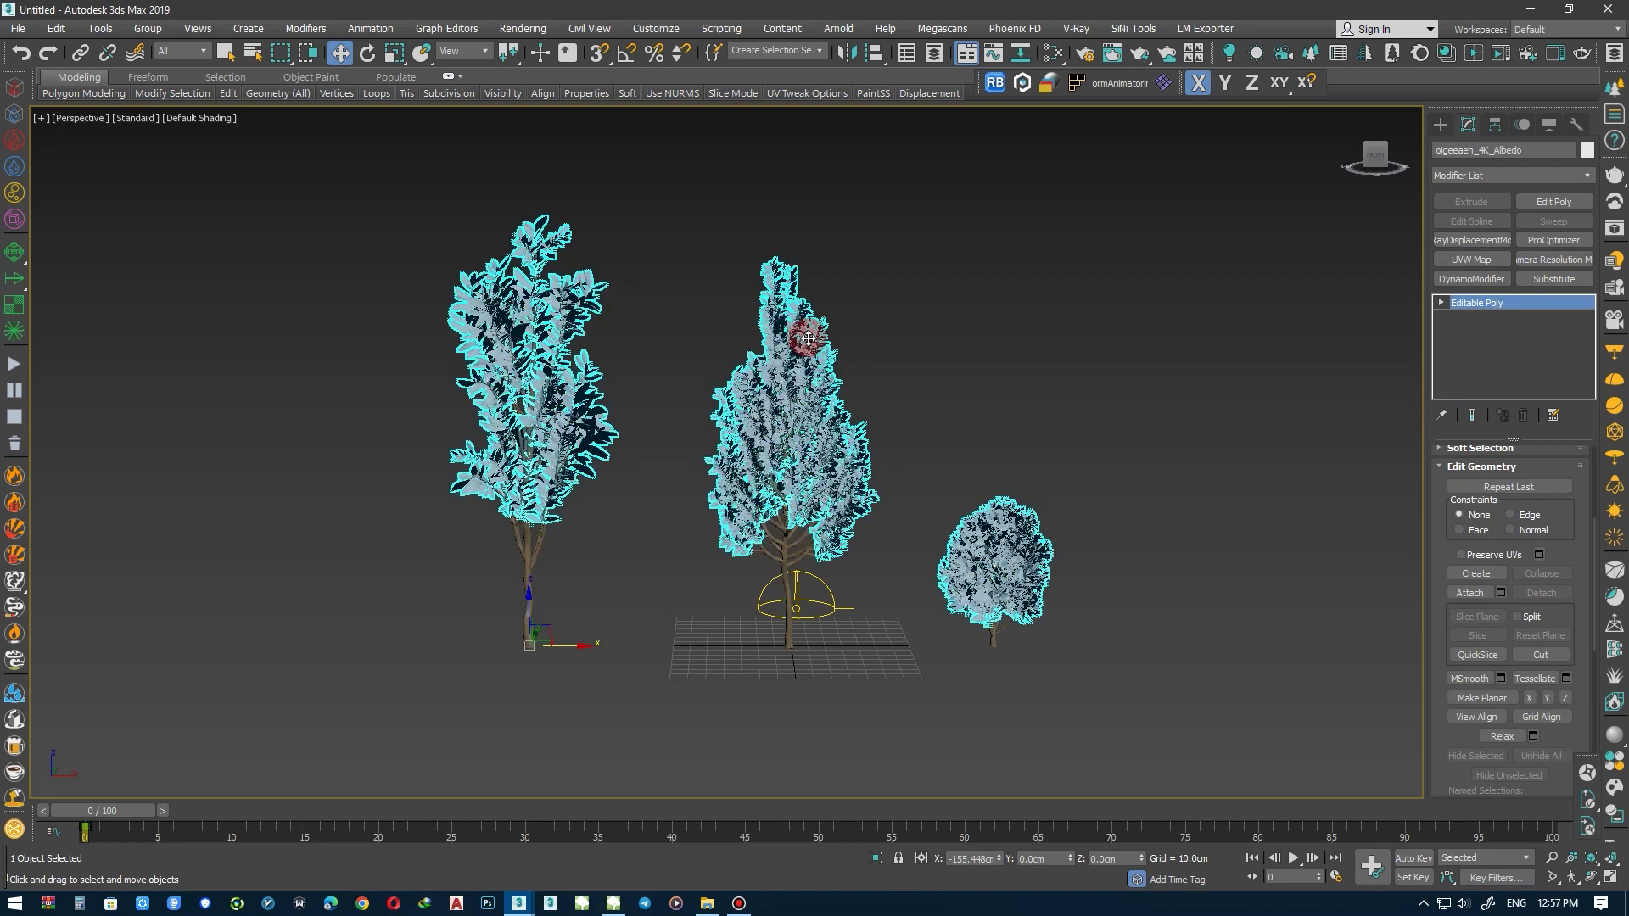
key("5")
left_click(1541, 612)
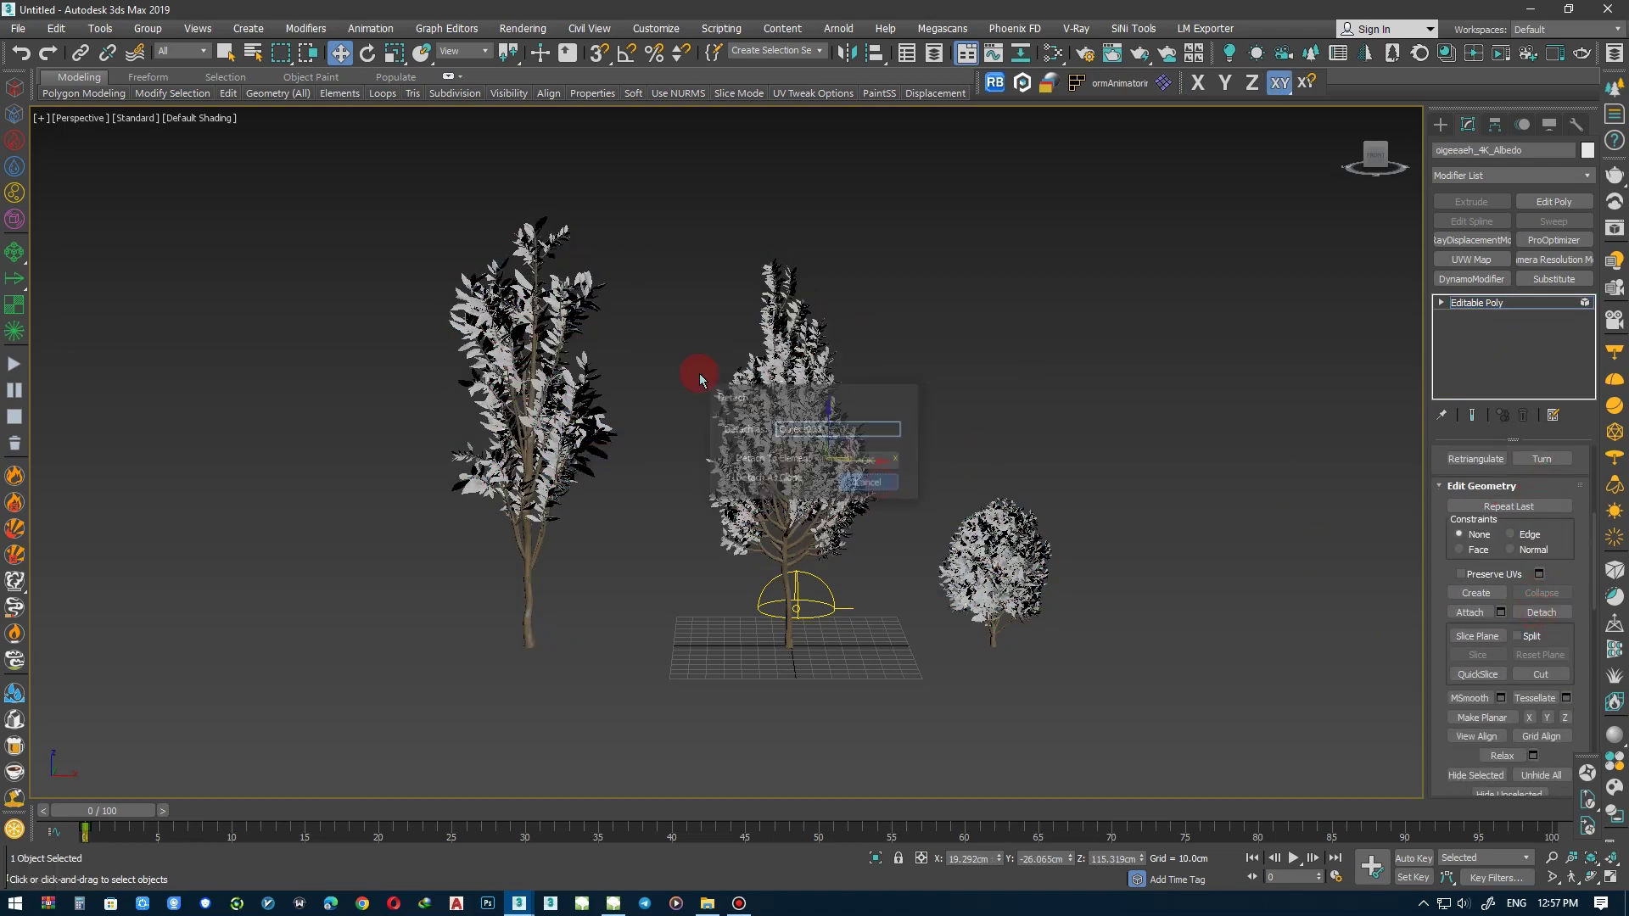
key("Escape")
left_click_drag(921, 453, 1045, 658)
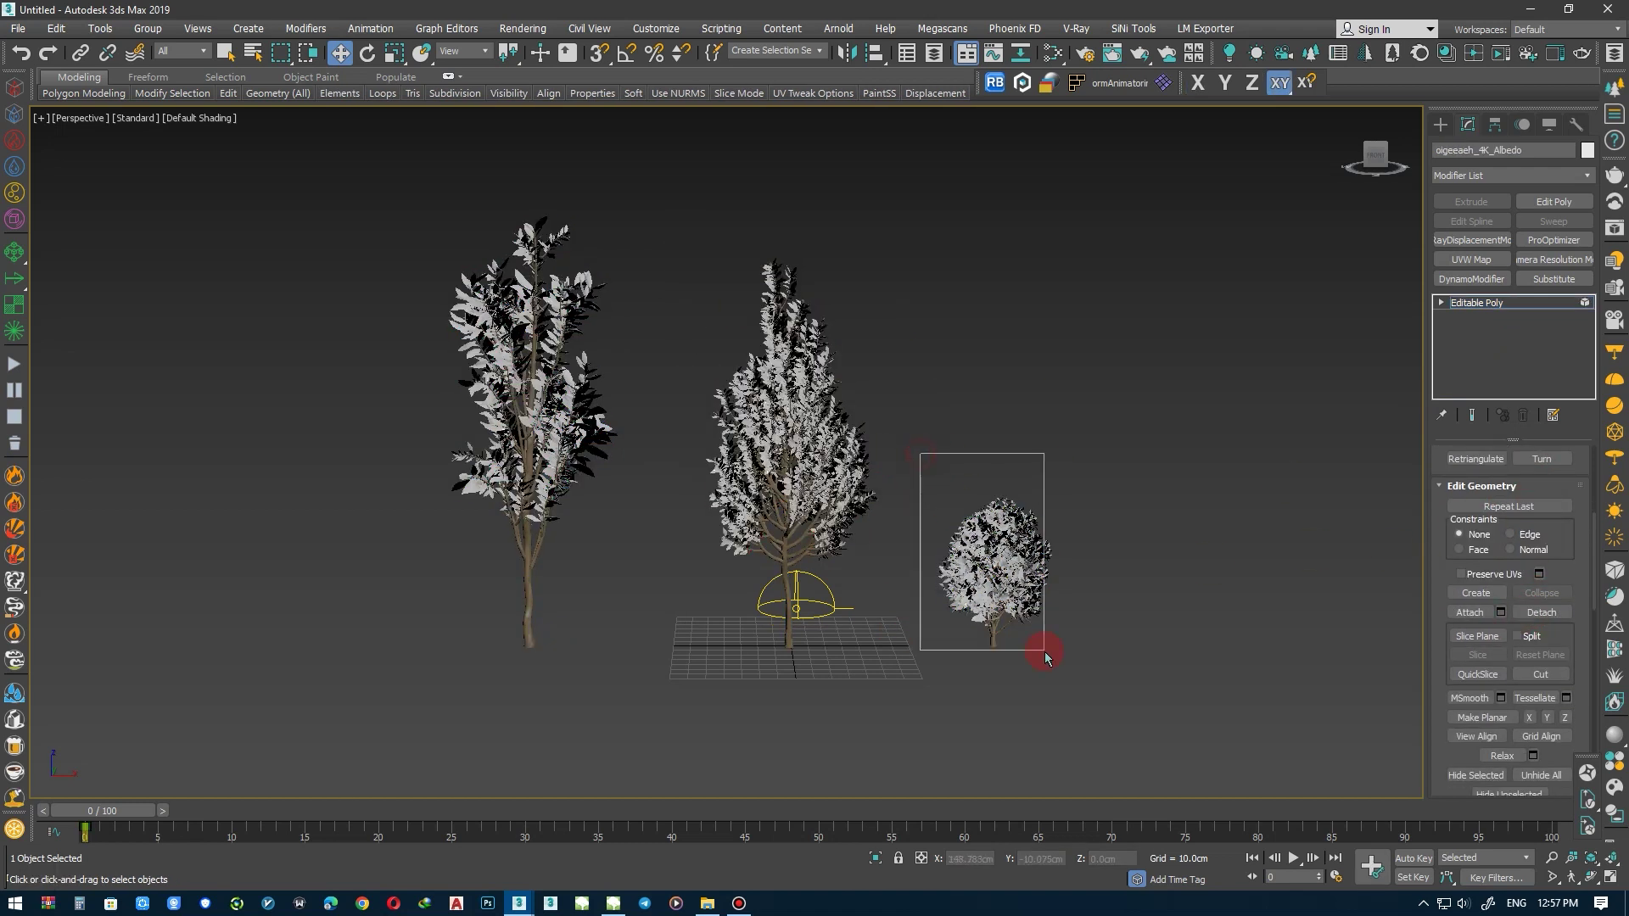
left_click(1436, 302)
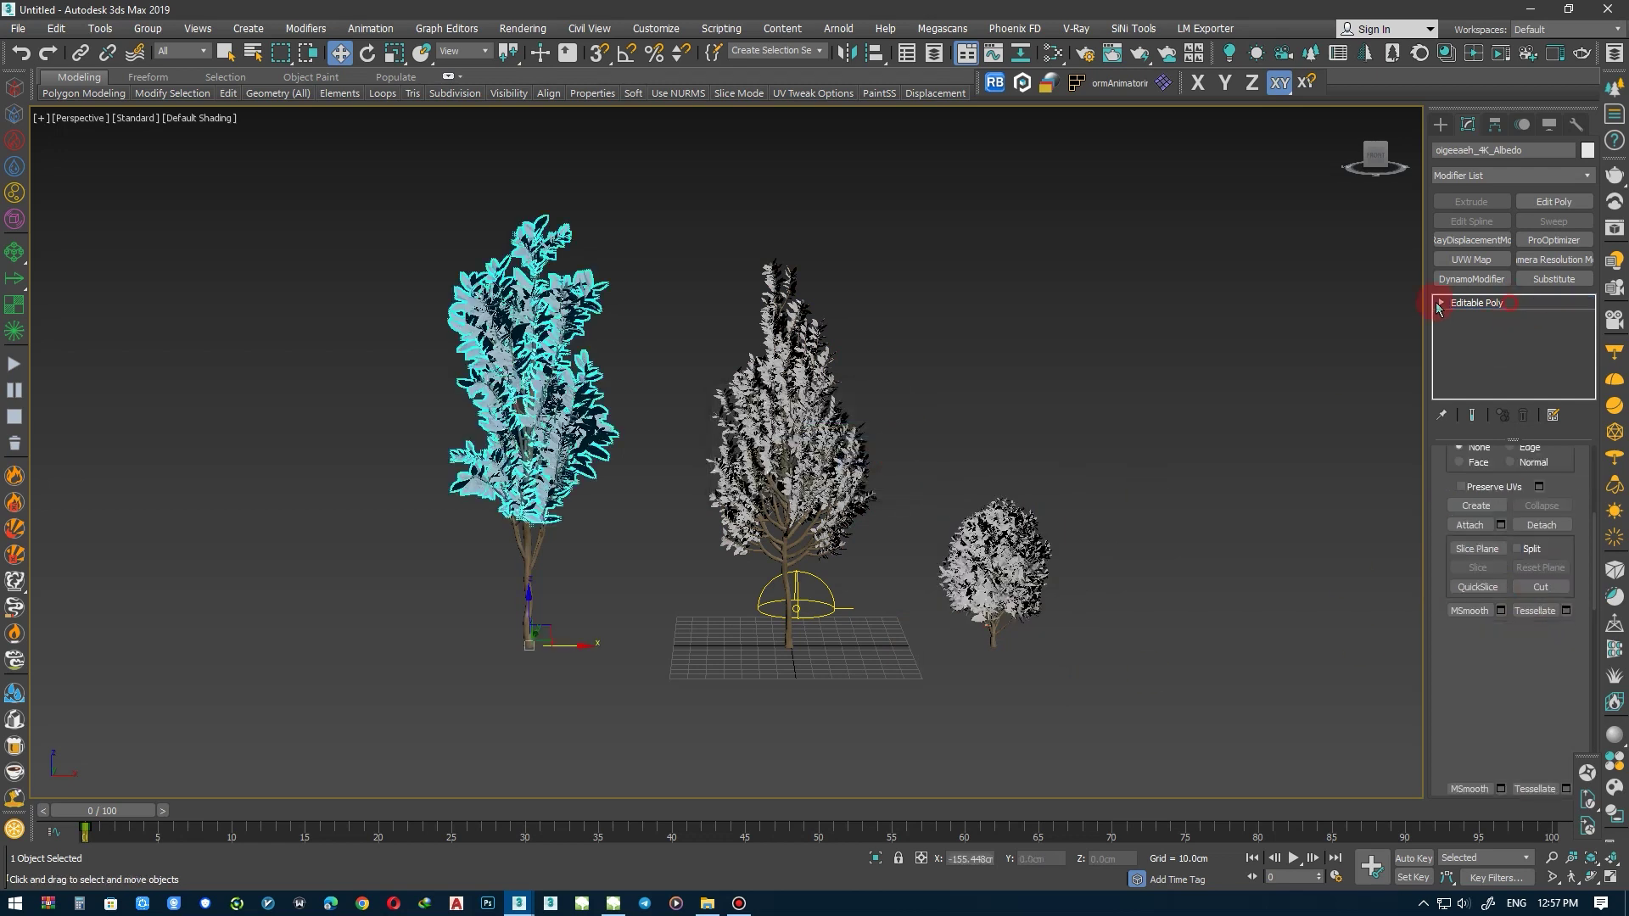
left_click(786, 330)
key("ctrl+z")
key("ctrl+z")
key("ctrl+z")
key("ctrl+z")
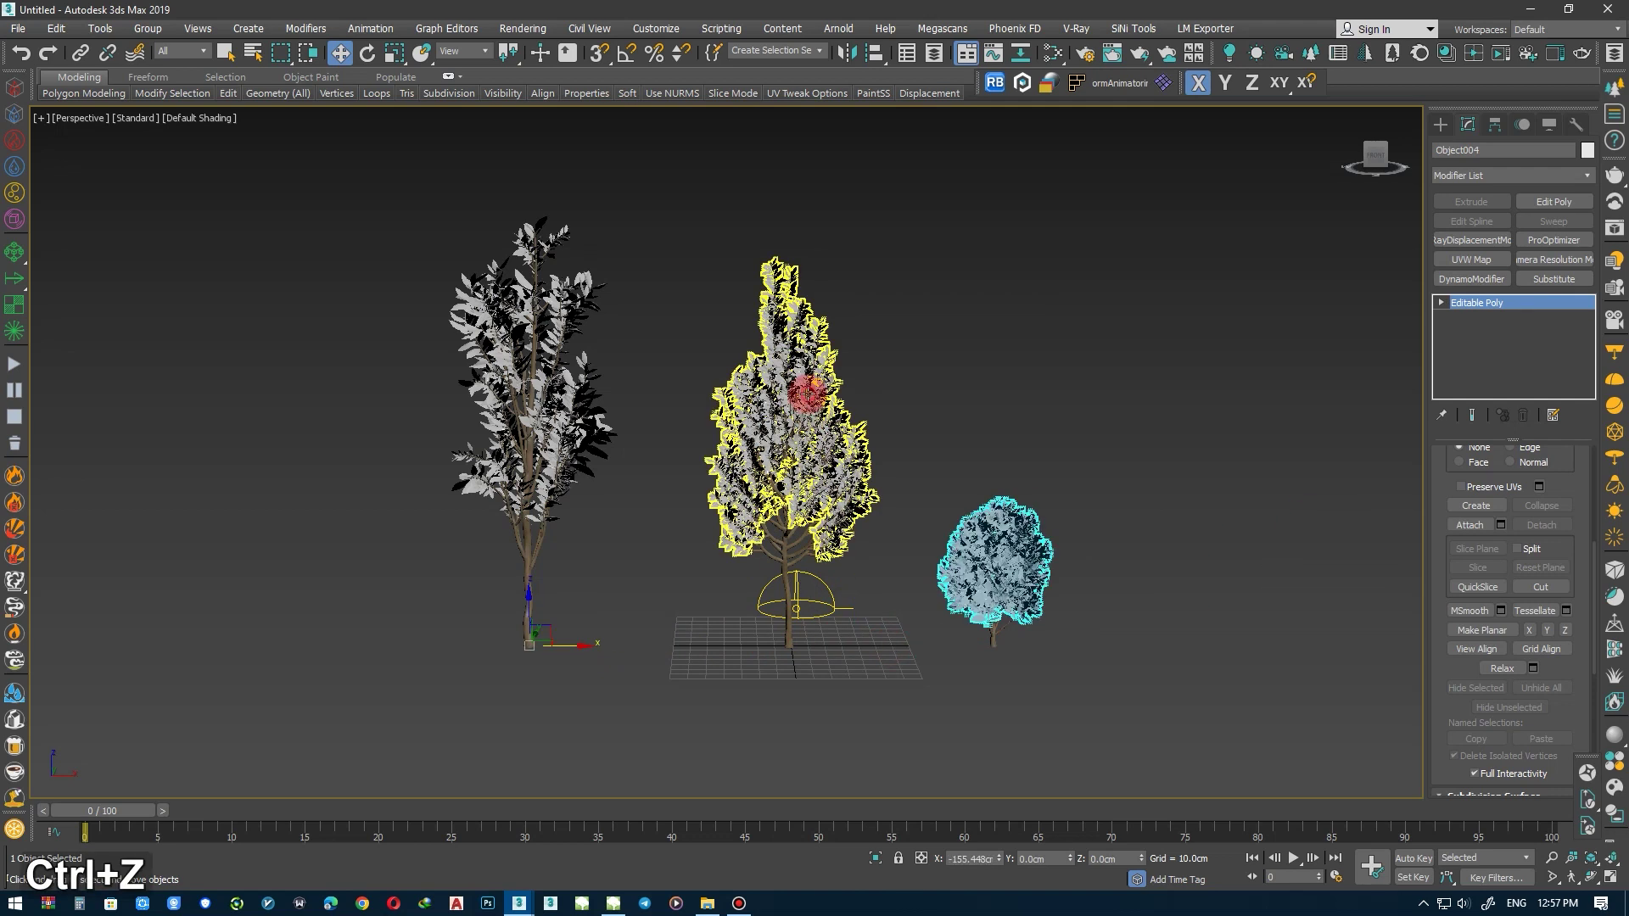
Select Object003 and turn on Affect Pivot Only in the Hierarchy panel
left_click(806, 392)
left_click(1495, 125)
left_click(1484, 416)
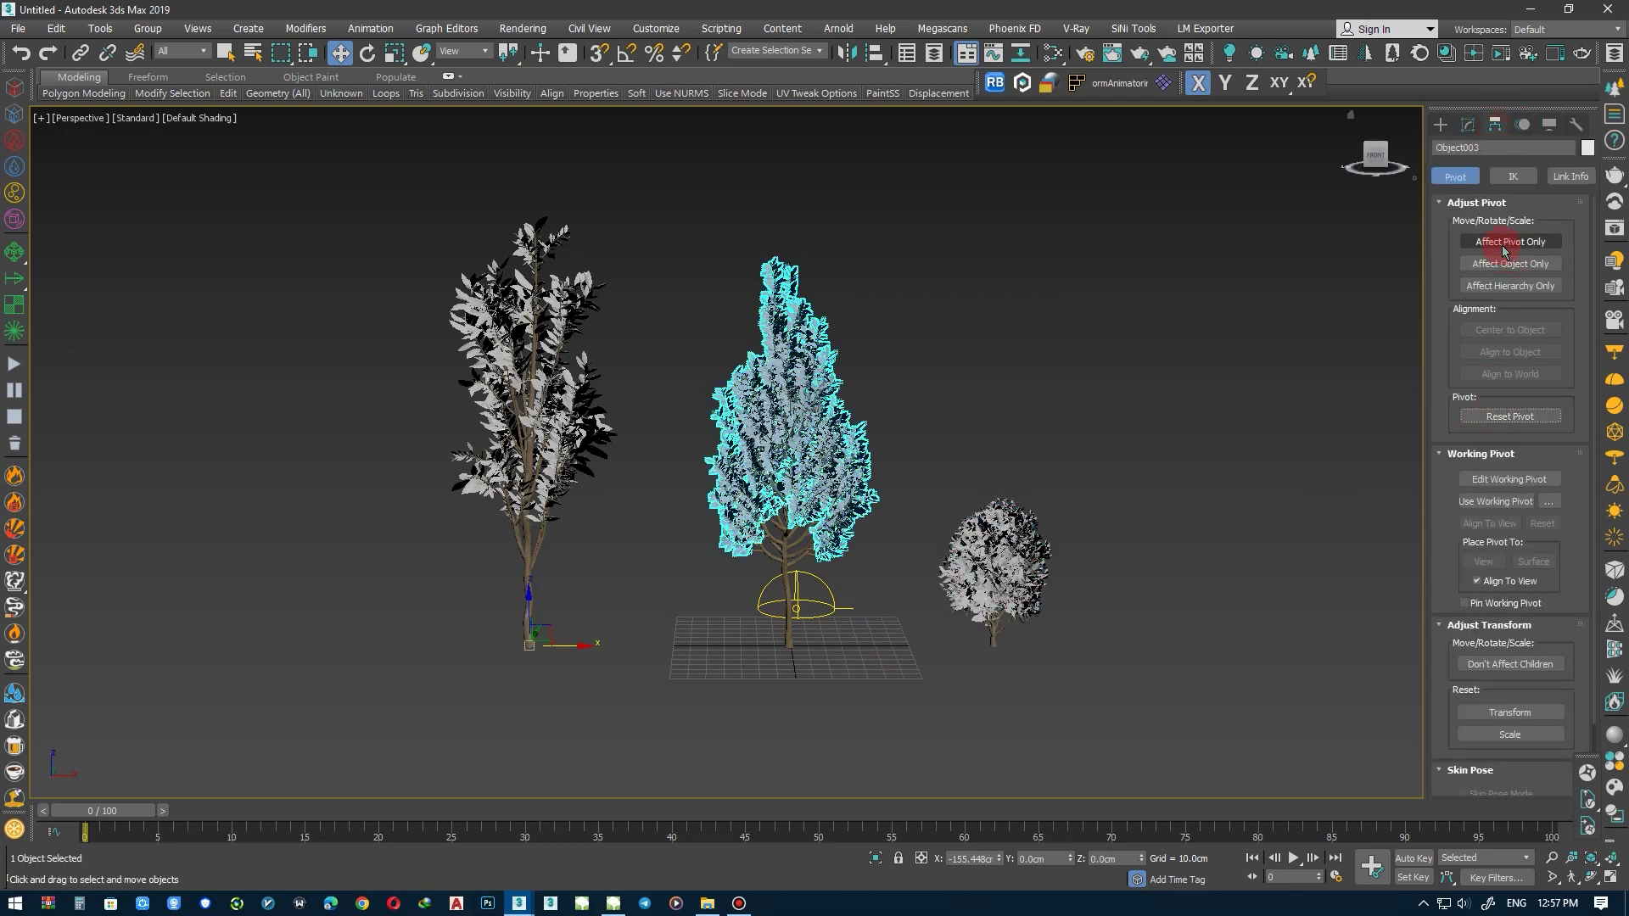
scroll(781, 668, "up", 5)
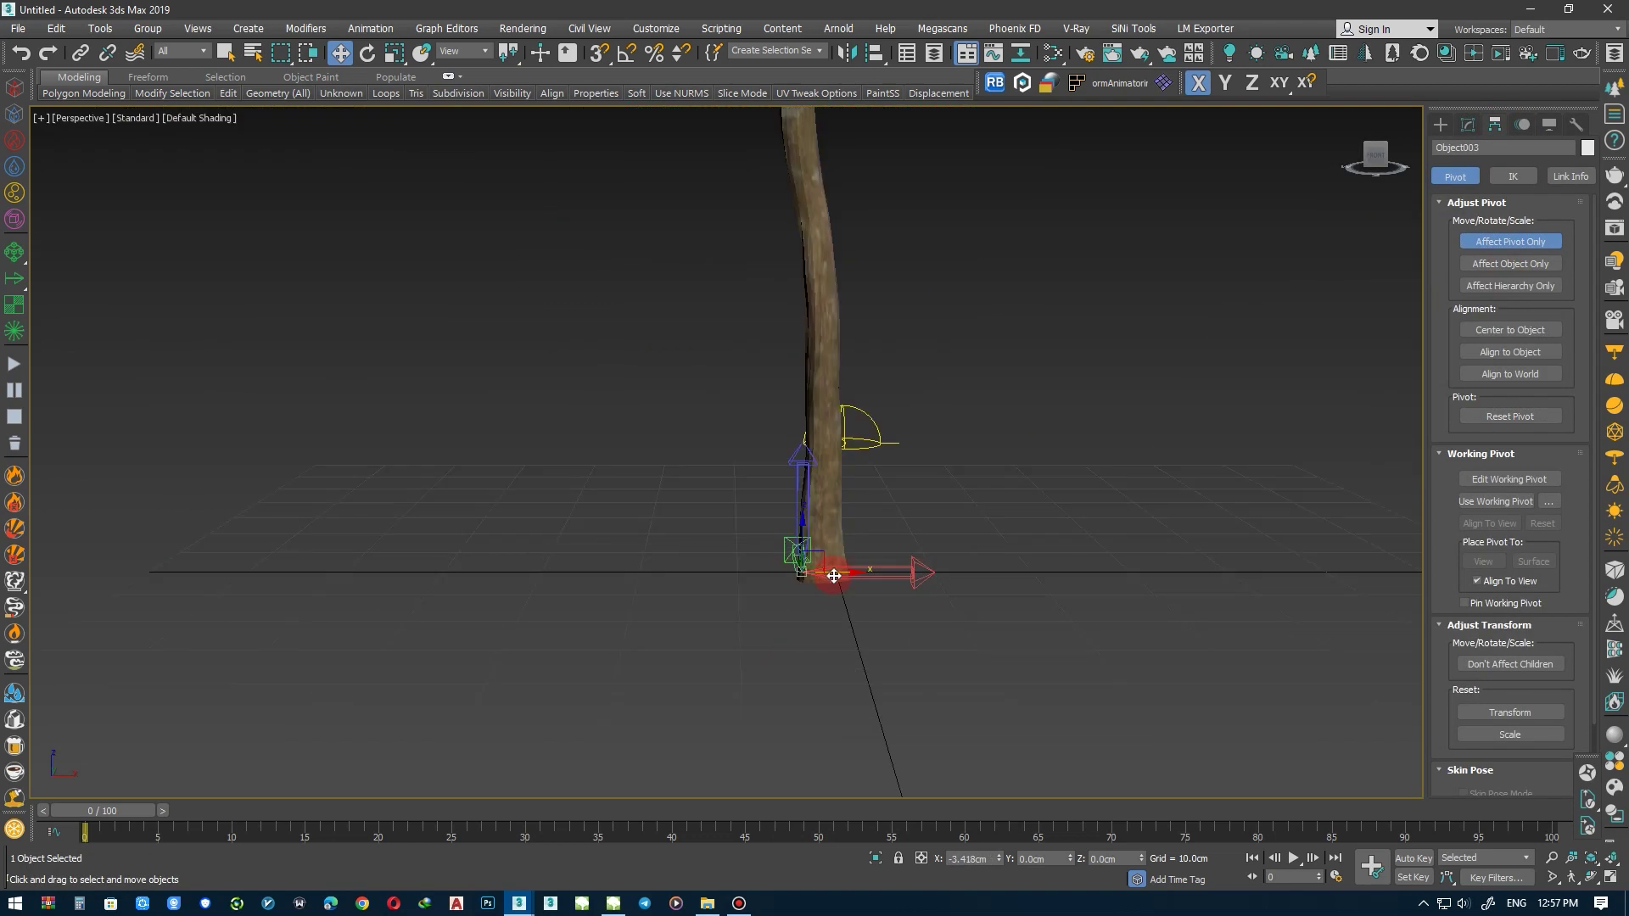
scroll(857, 572, "down", 5)
left_click(1496, 243)
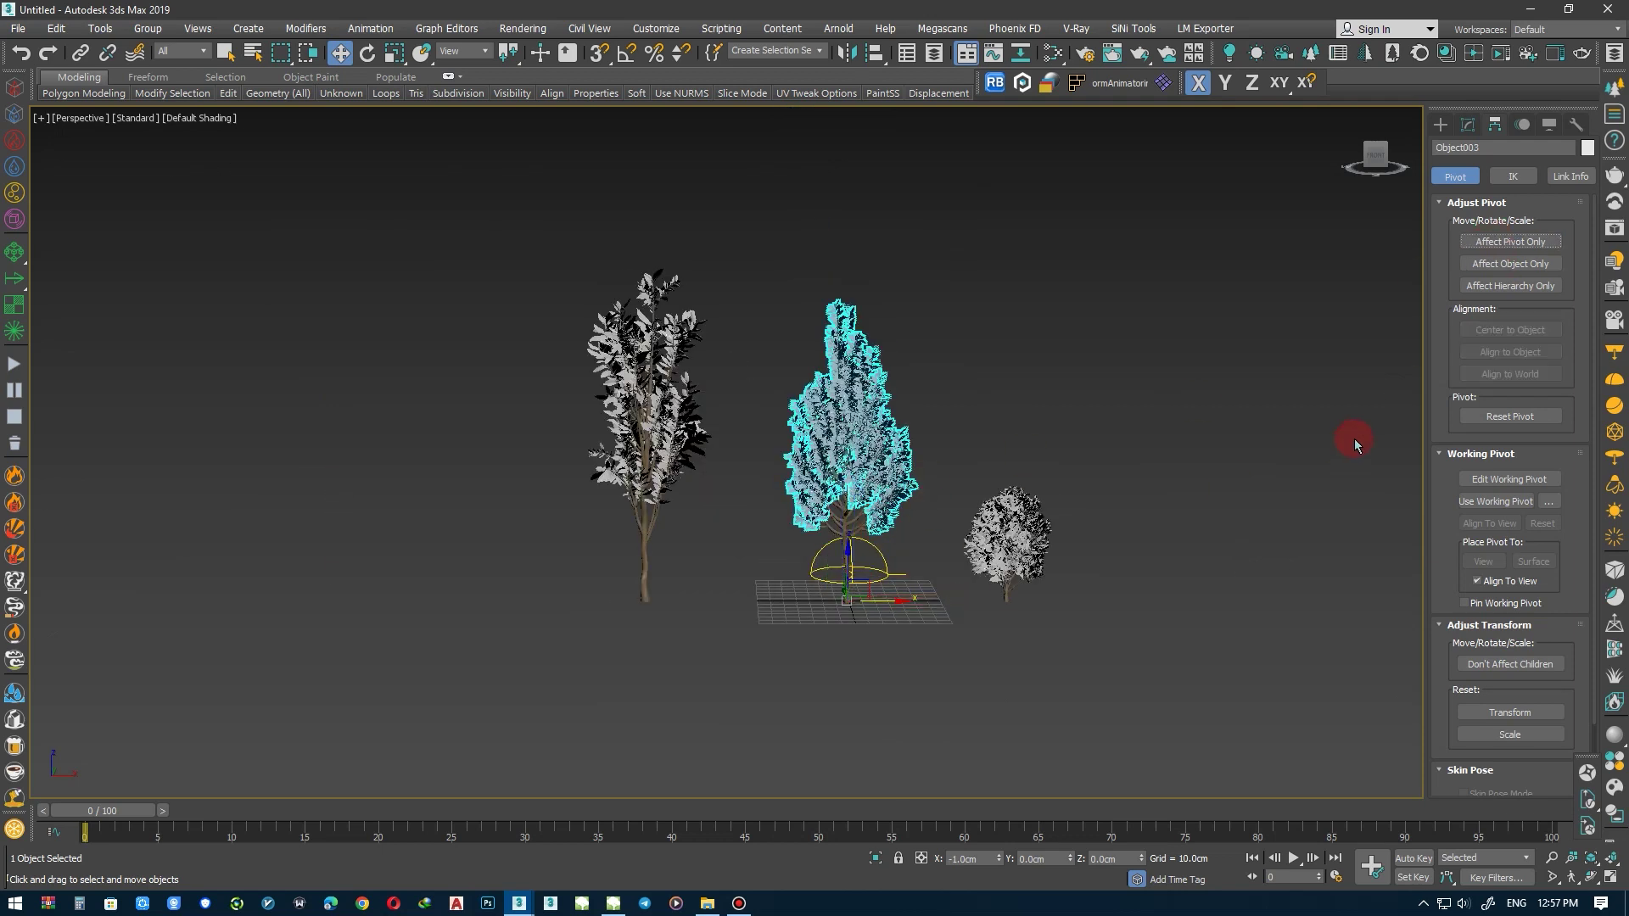
Move the middle tree's pivot to its trunk base and the bush's pivot near its base
left_click(679, 438)
left_click(892, 528)
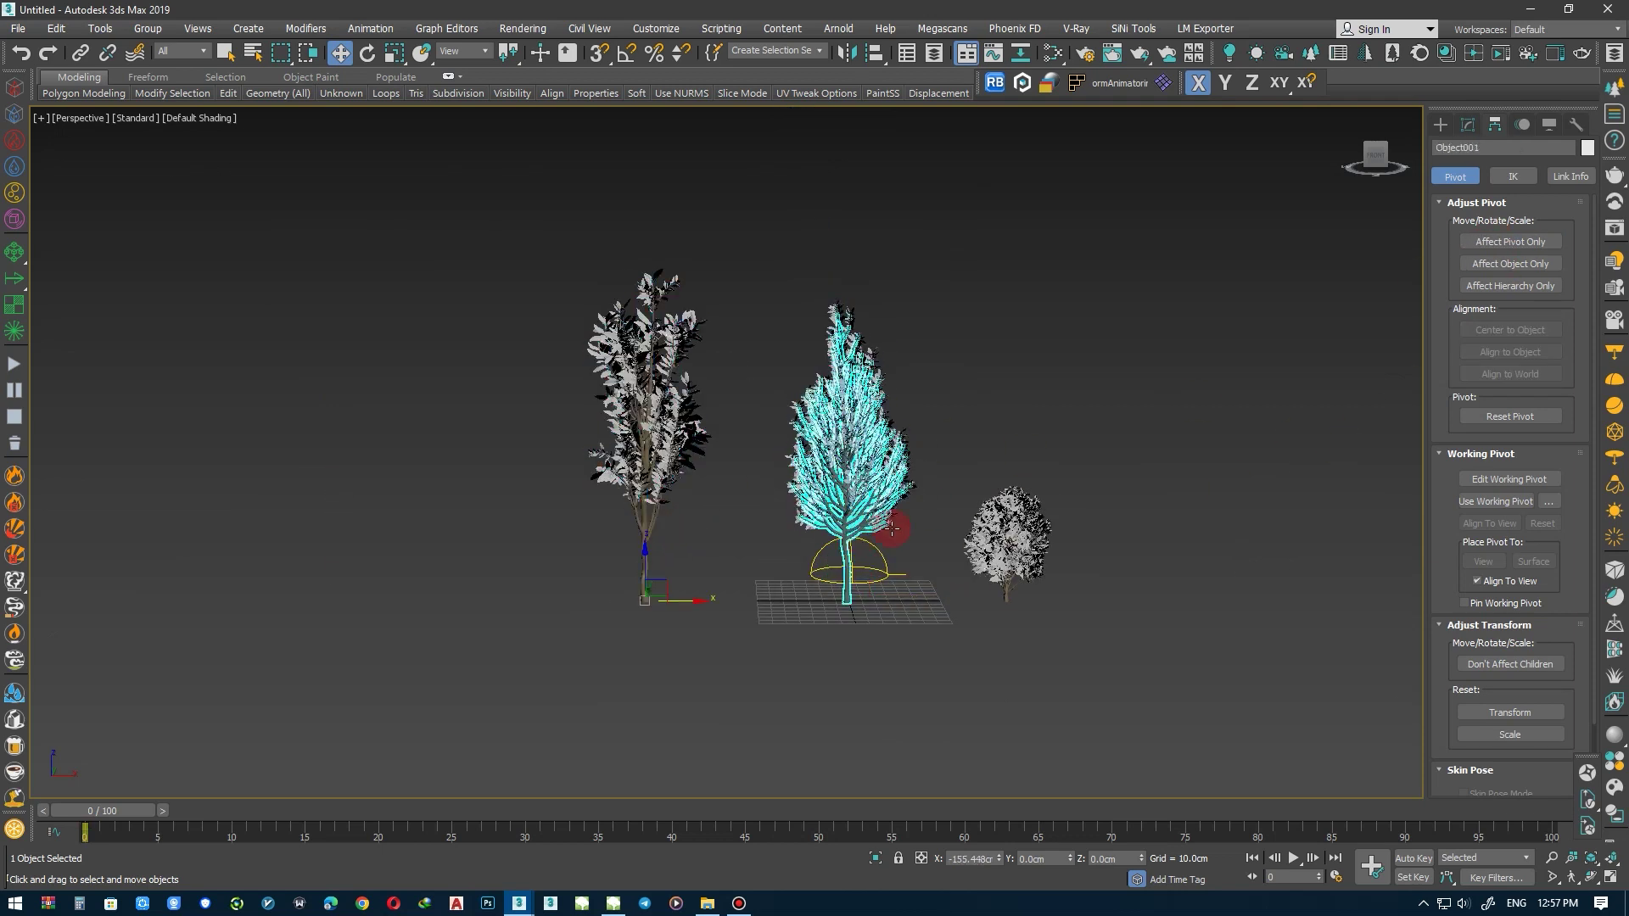
left_click_drag(824, 602, 847, 601)
scroll(846, 600, "up", 5)
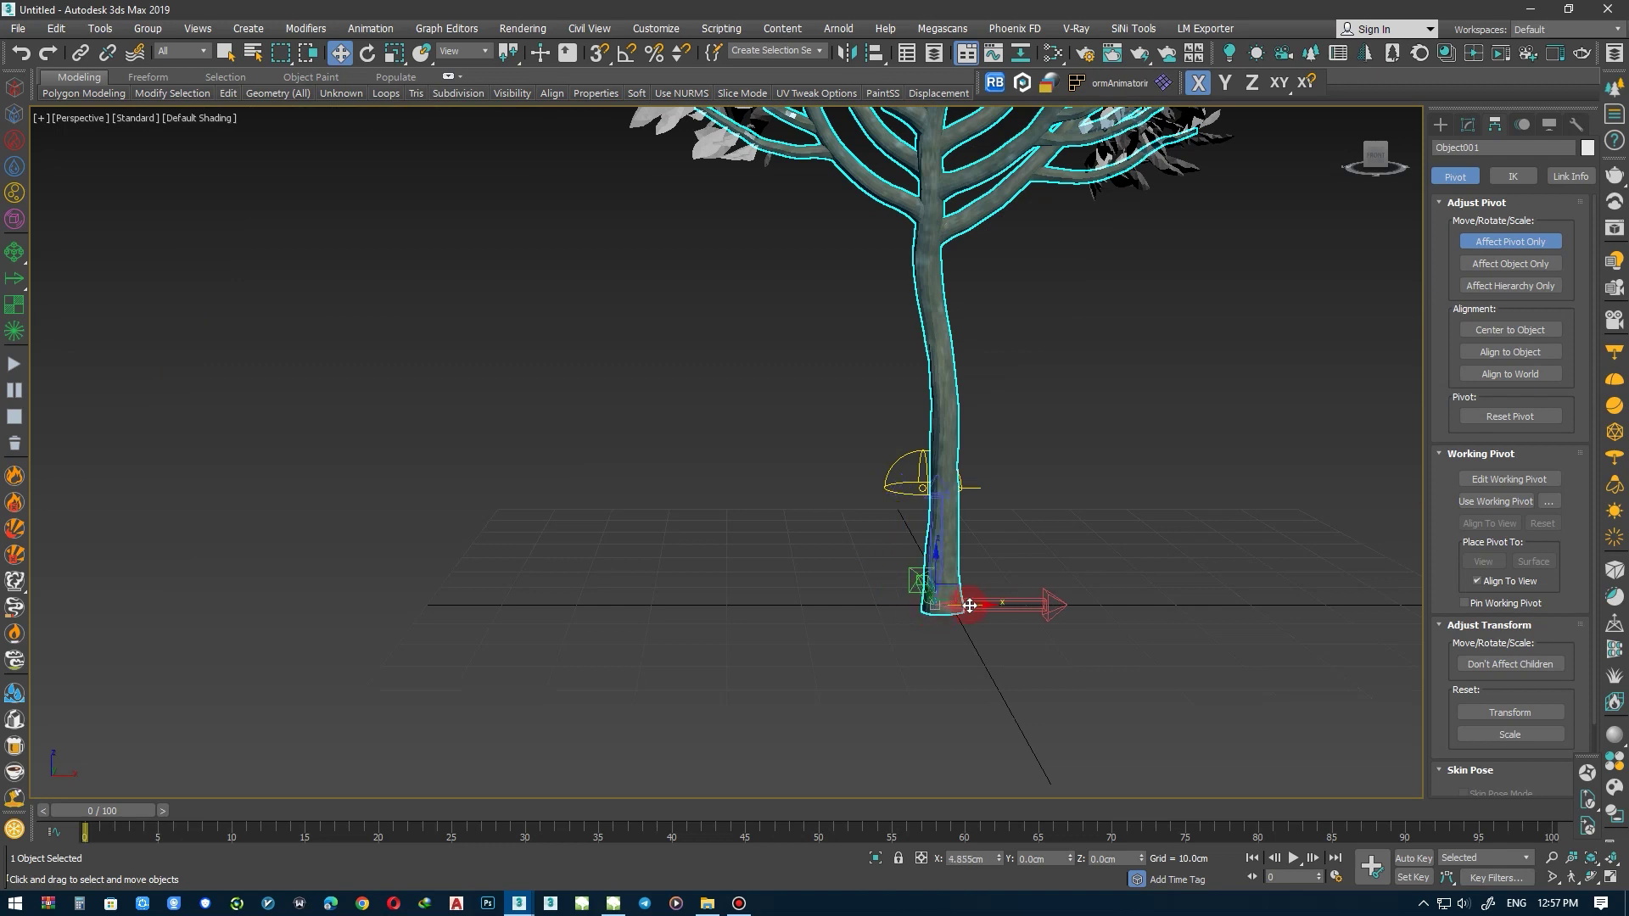
scroll(1025, 528, "down", 10)
middle_click_drag(1086, 509, 1026, 515)
Select the bush, pan over to it, and pick the tree's branches part with Page Down
left_click(946, 585)
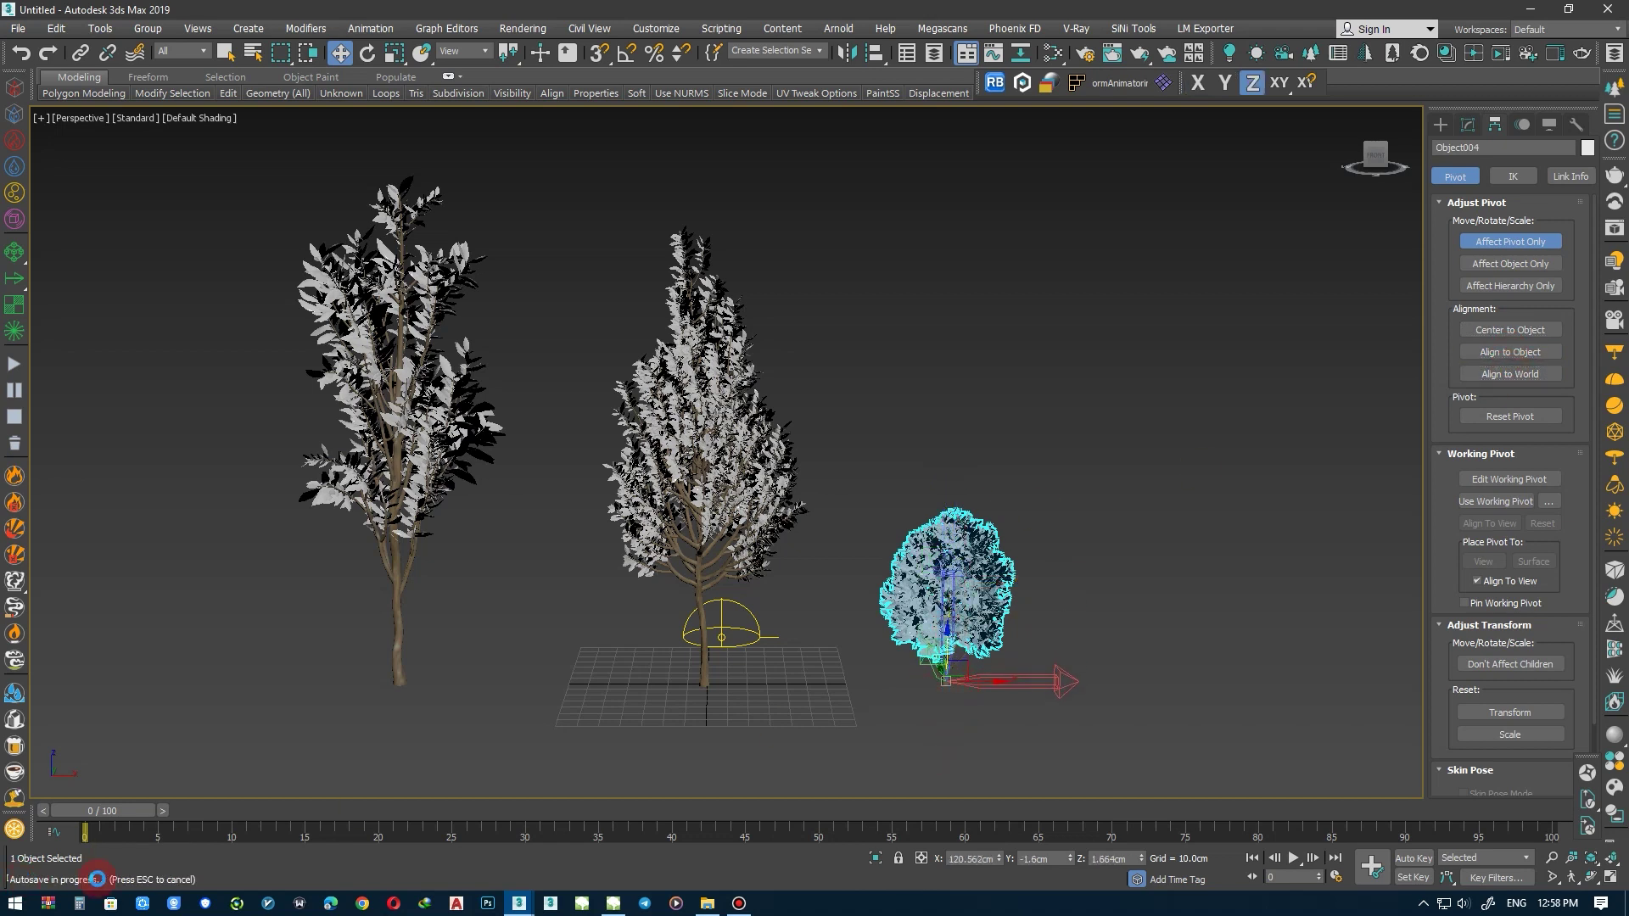
middle_click_drag(709, 566, 1218, 567)
scroll(1219, 567, "up", 5)
scroll(806, 607, "up", 5)
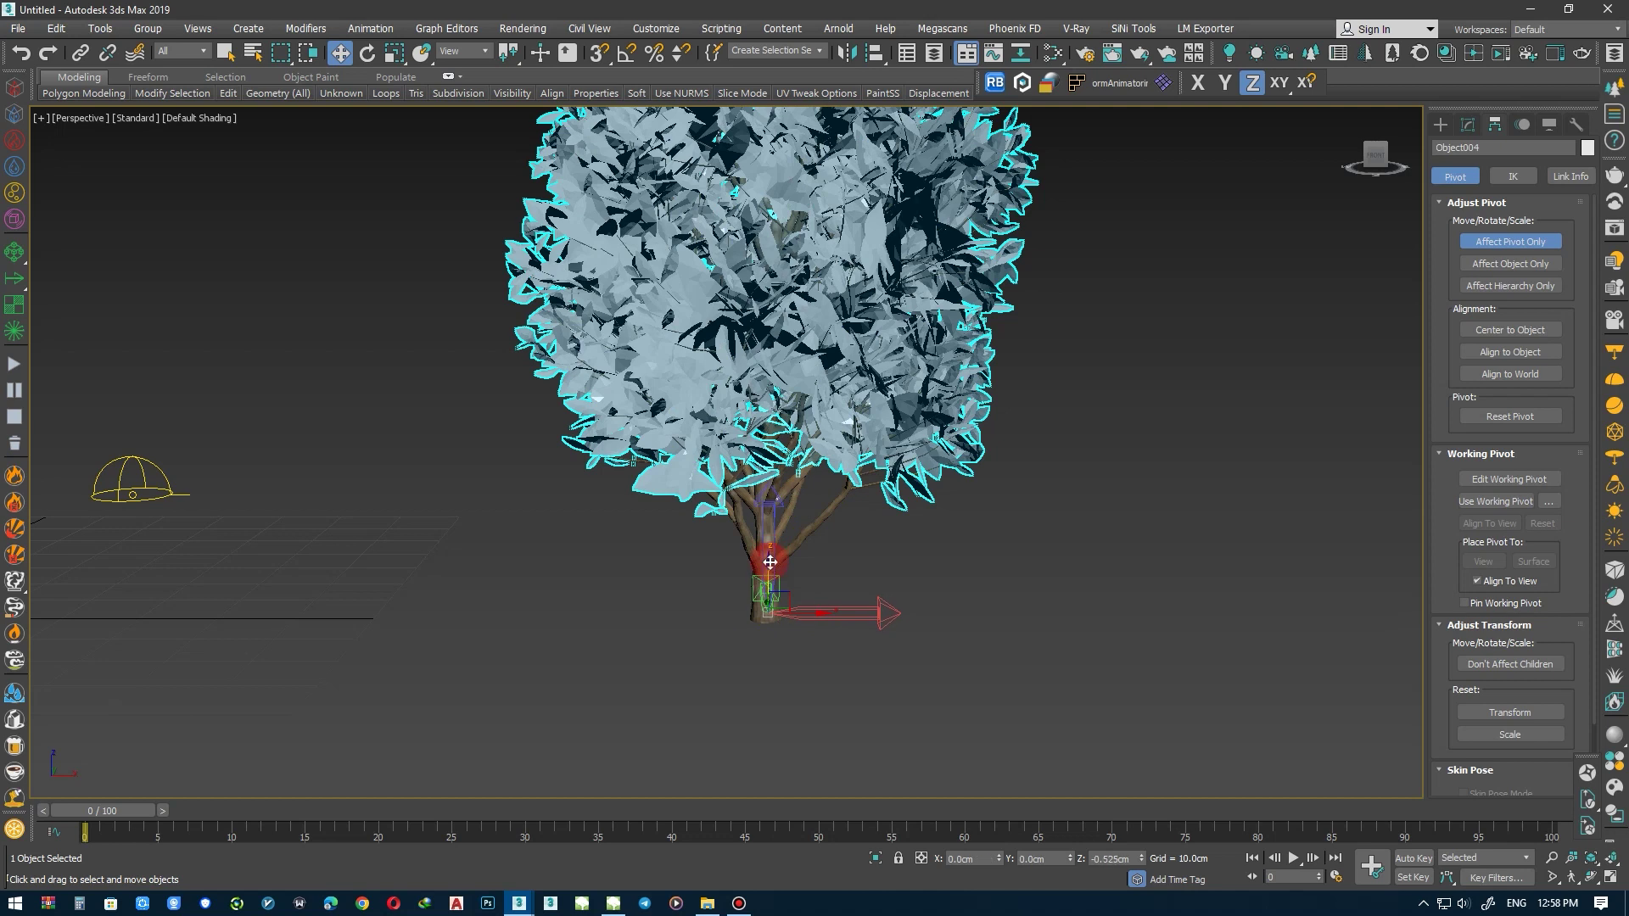
scroll(813, 583, "down", 8)
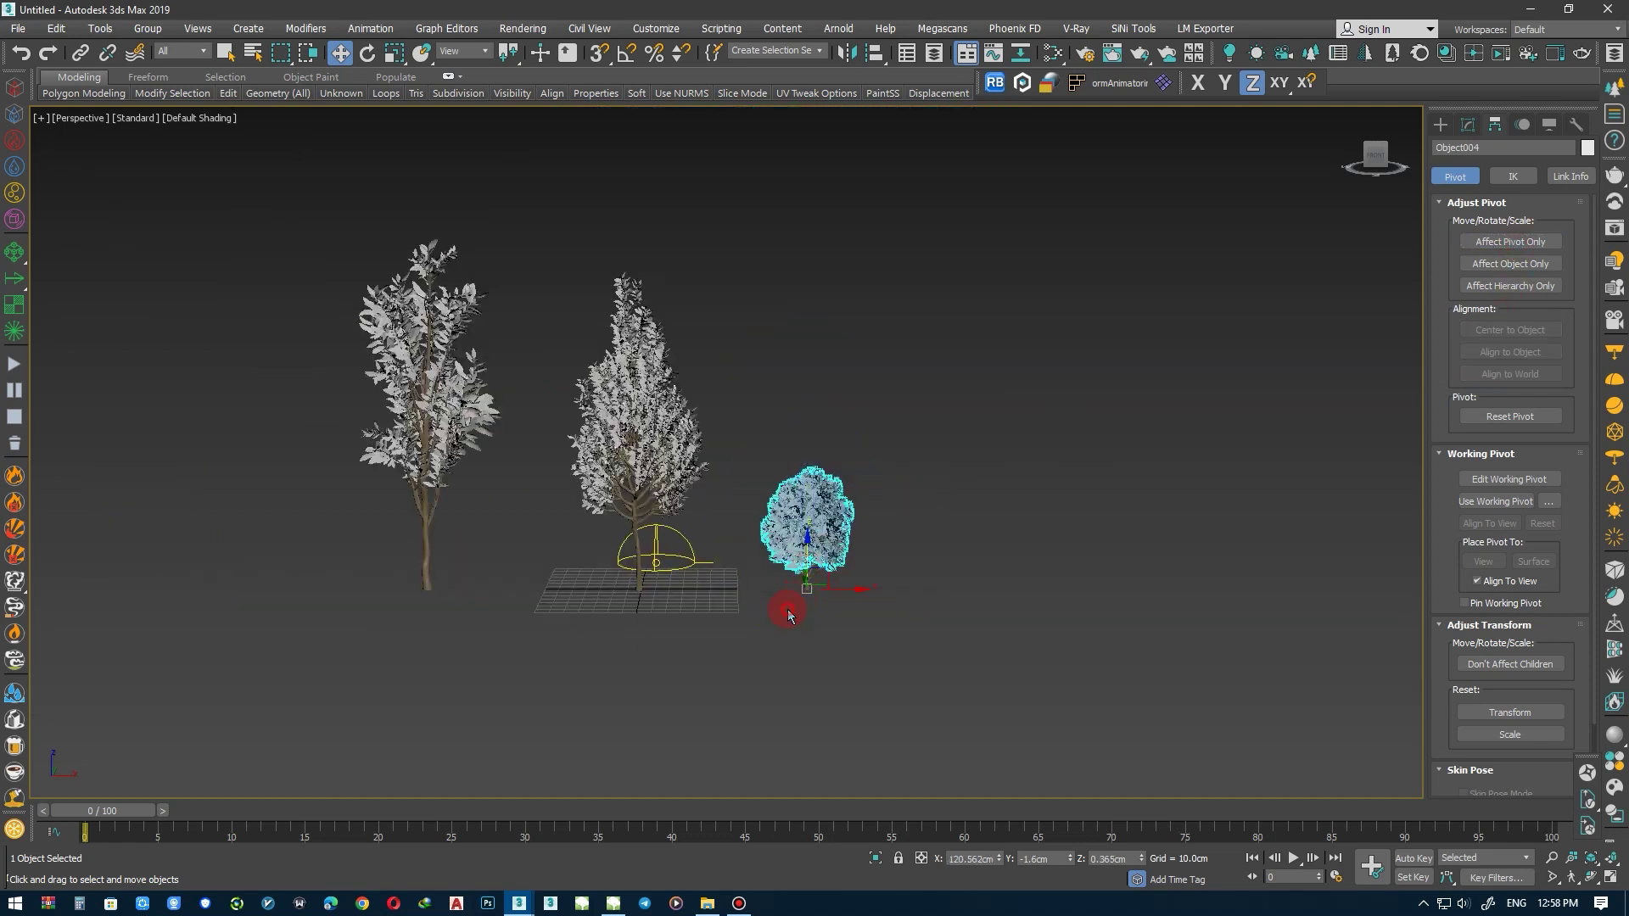
key("Page_Down")
scroll(831, 595, "up", 8)
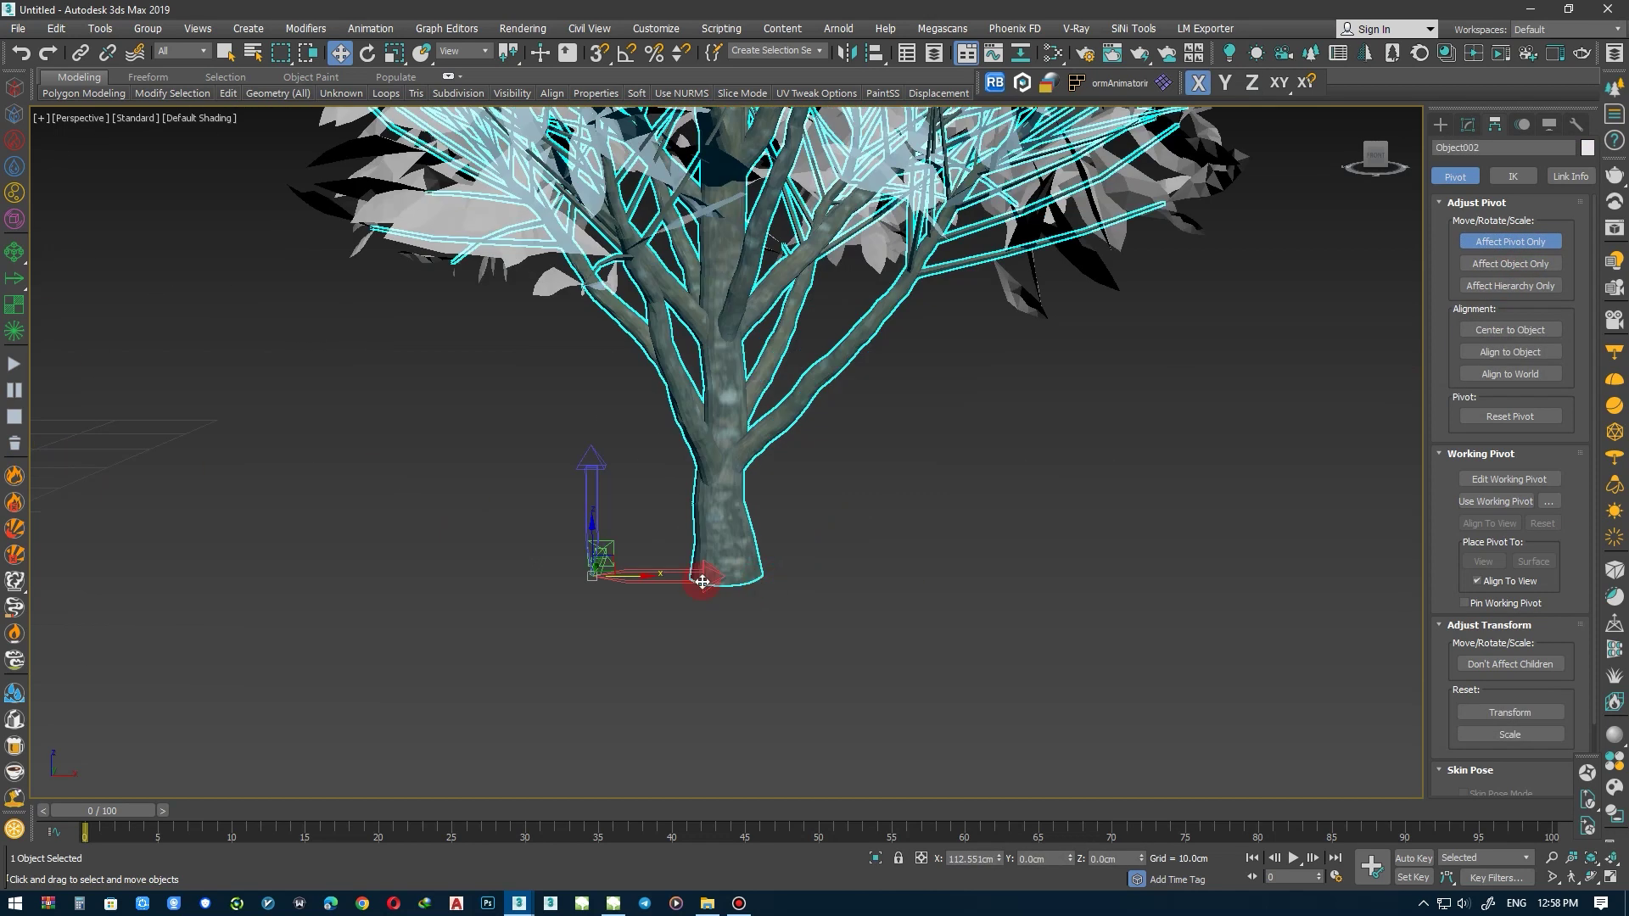
scroll(774, 581, "down", 3)
scroll(771, 604, "down", 5)
Save the scene as 01.max in the project folder
left_click(913, 603)
key("ctrl+s")
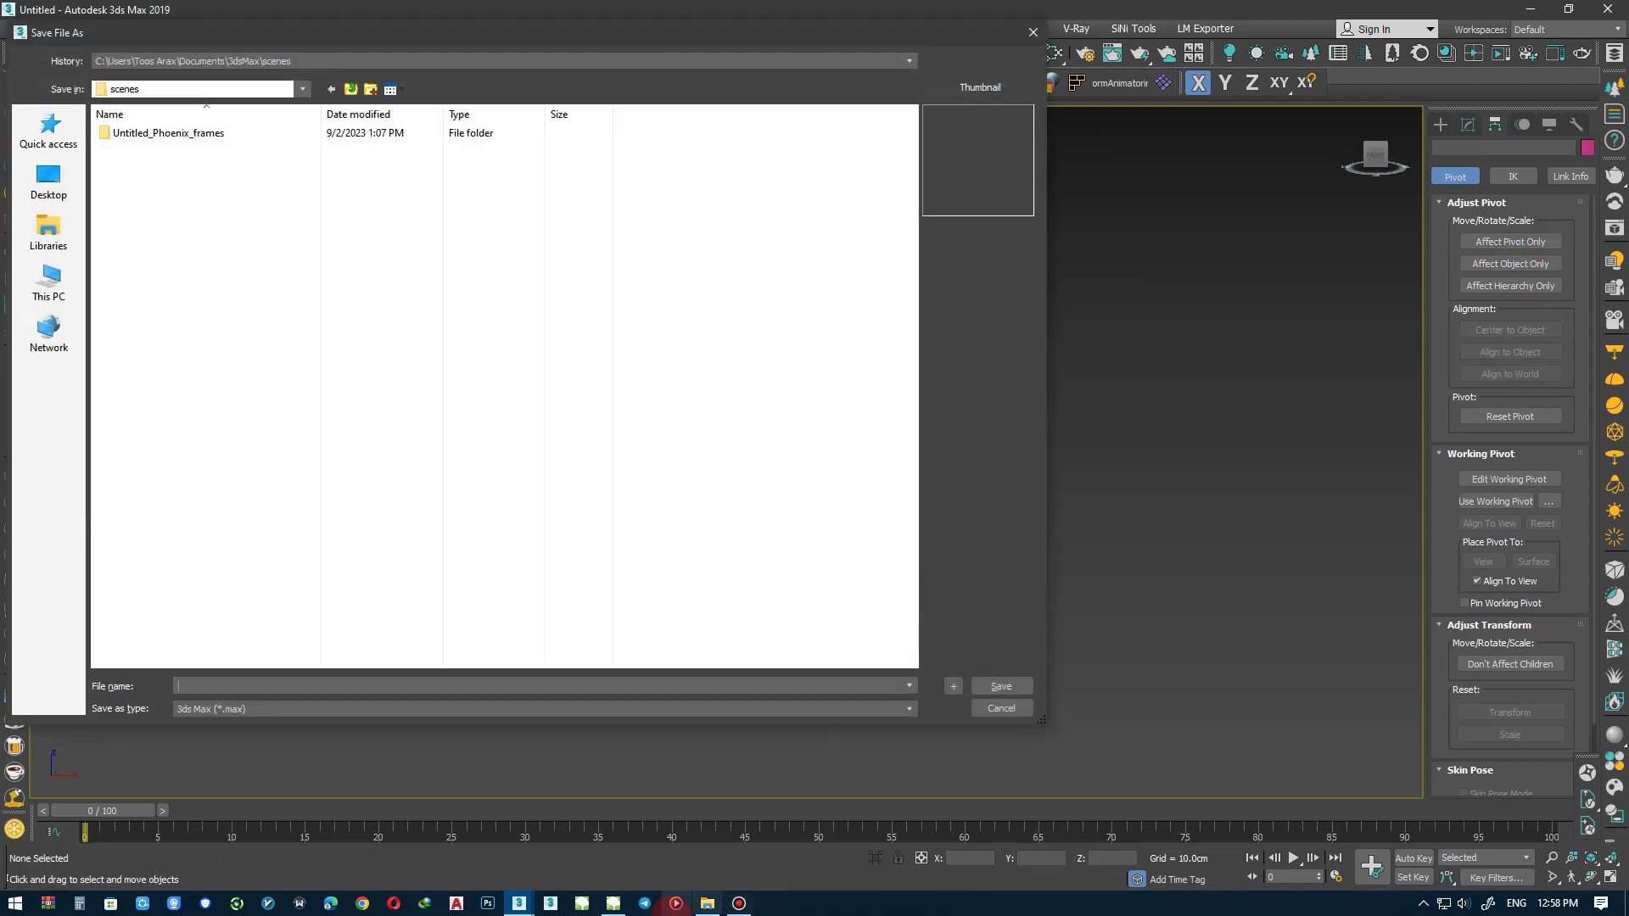
left_click(707, 903)
key("alt+Left")
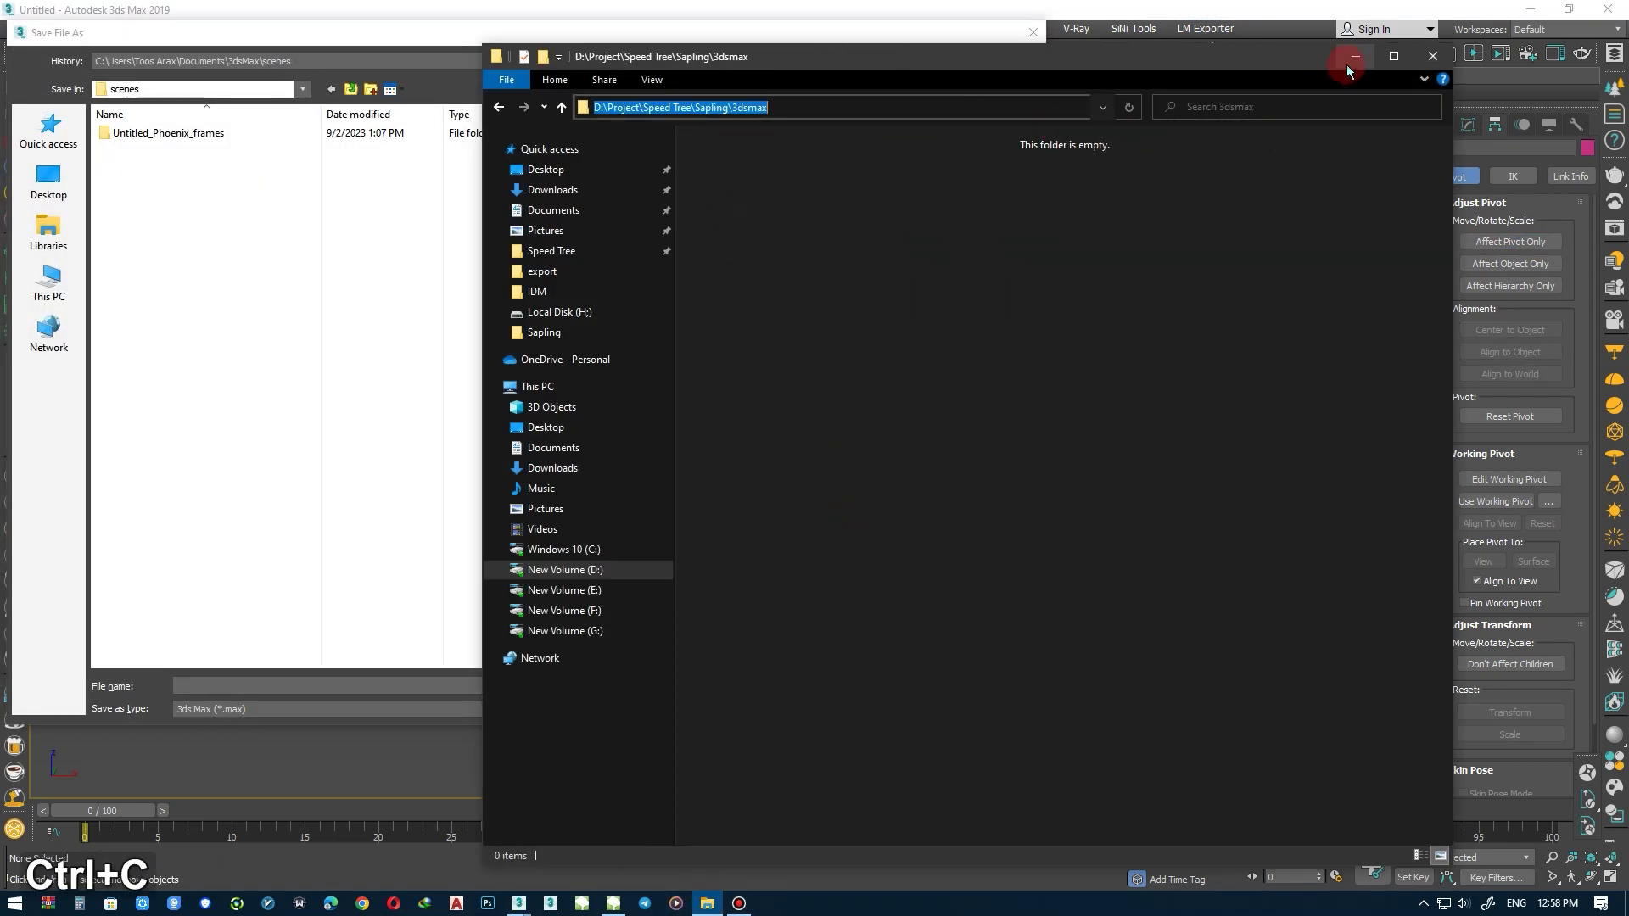
left_click(1355, 56)
type("D:\\Project\\Speed Tree\\Sapling\\3dsmax")
left_click(316, 630)
type("1")
key("Return")
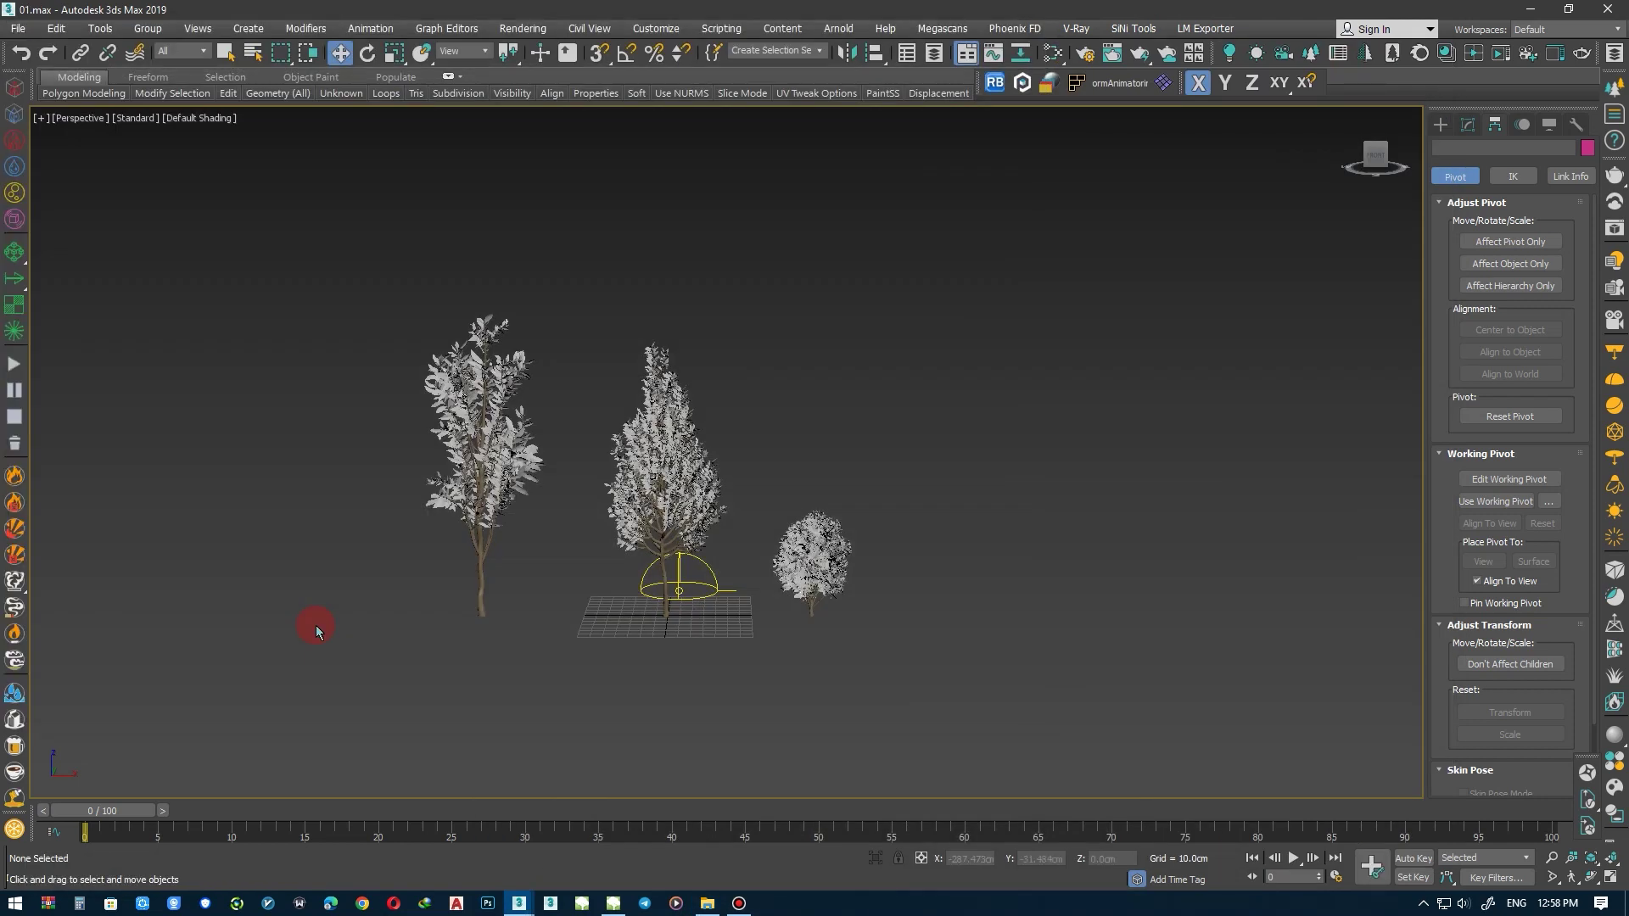
Delete the stray object at the middle tree's base and leave pivot editing
scroll(526, 641, "up", 4)
middle_click_drag(526, 641, 528, 628)
scroll(480, 436, "up", 5)
scroll(481, 436, "down", 8)
middle_click_drag(611, 466, 598, 511)
left_click(709, 538)
key("Delete")
left_click(1442, 125)
Select all three trees and group them as Group001
left_click(836, 526)
left_click(692, 425)
left_click(543, 475)
key("ctrl+a")
left_click(147, 29)
left_click(153, 58)
left_click(822, 483)
left_click(928, 531)
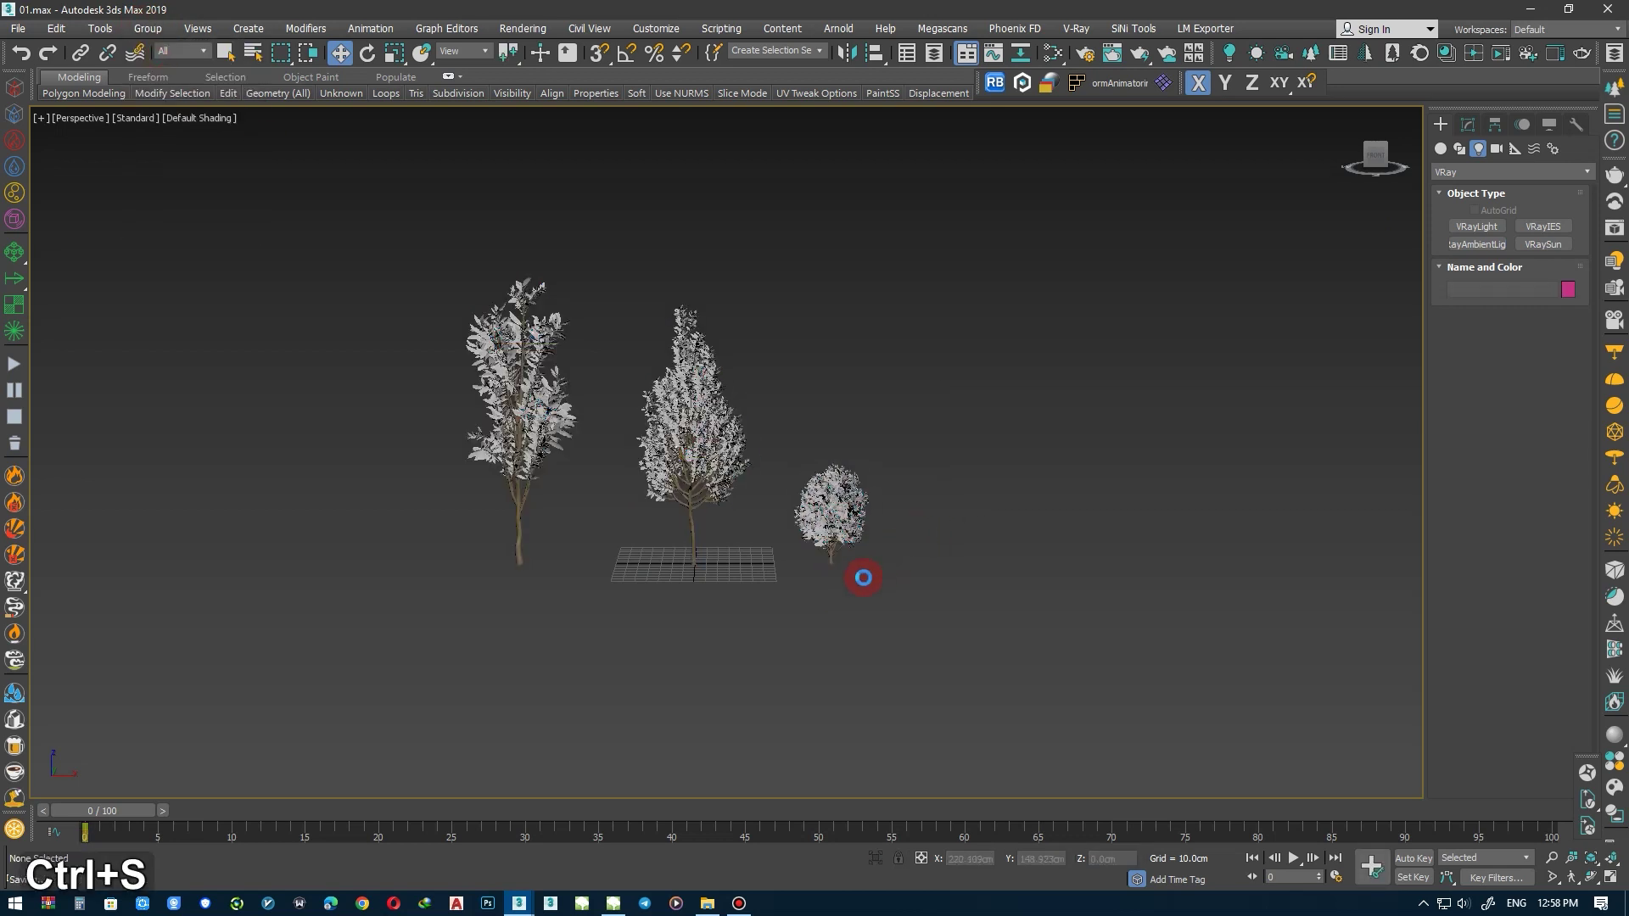
Copy the tree group with Copitor and paste it into the 1.max studio scene
left_click(819, 515)
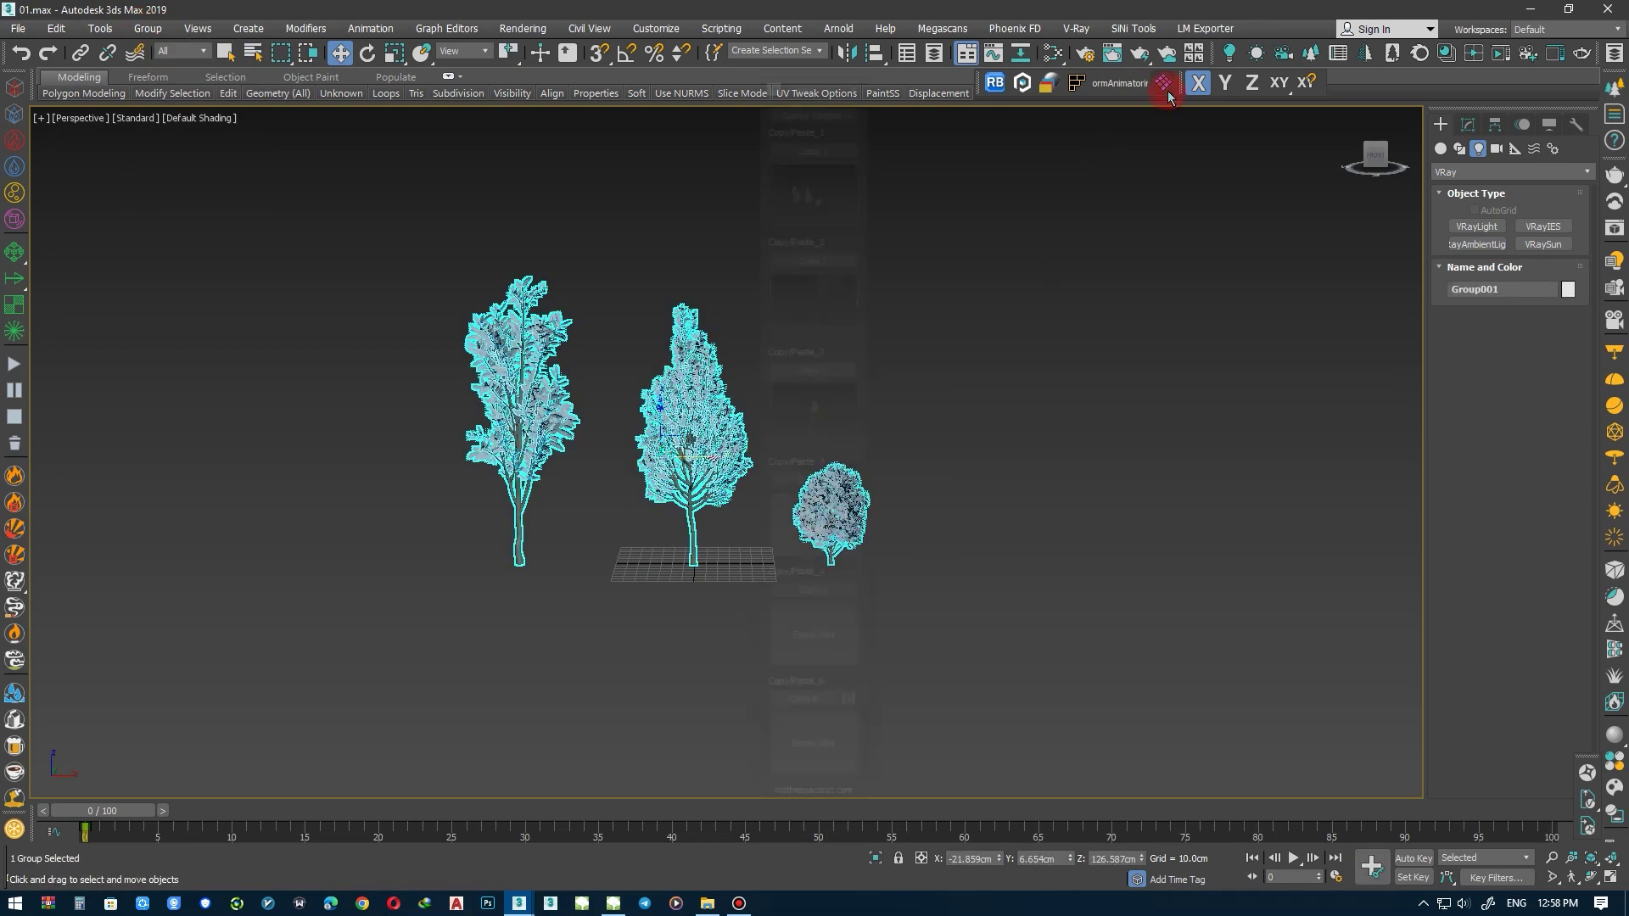
left_click(850, 142)
left_click(857, 78)
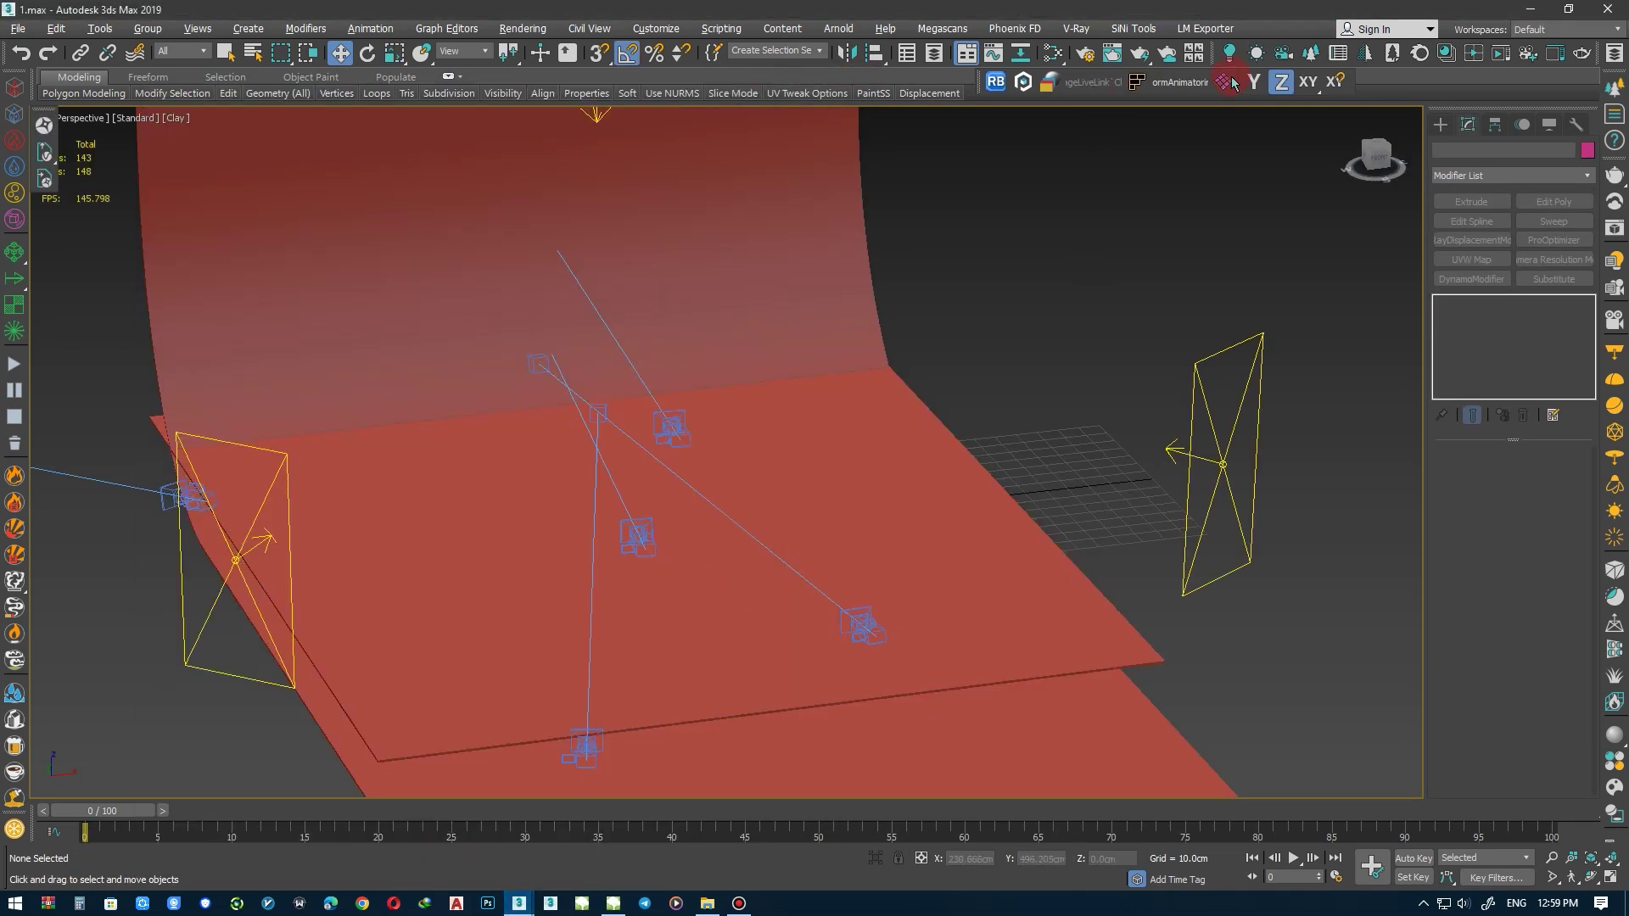
left_click(1226, 81)
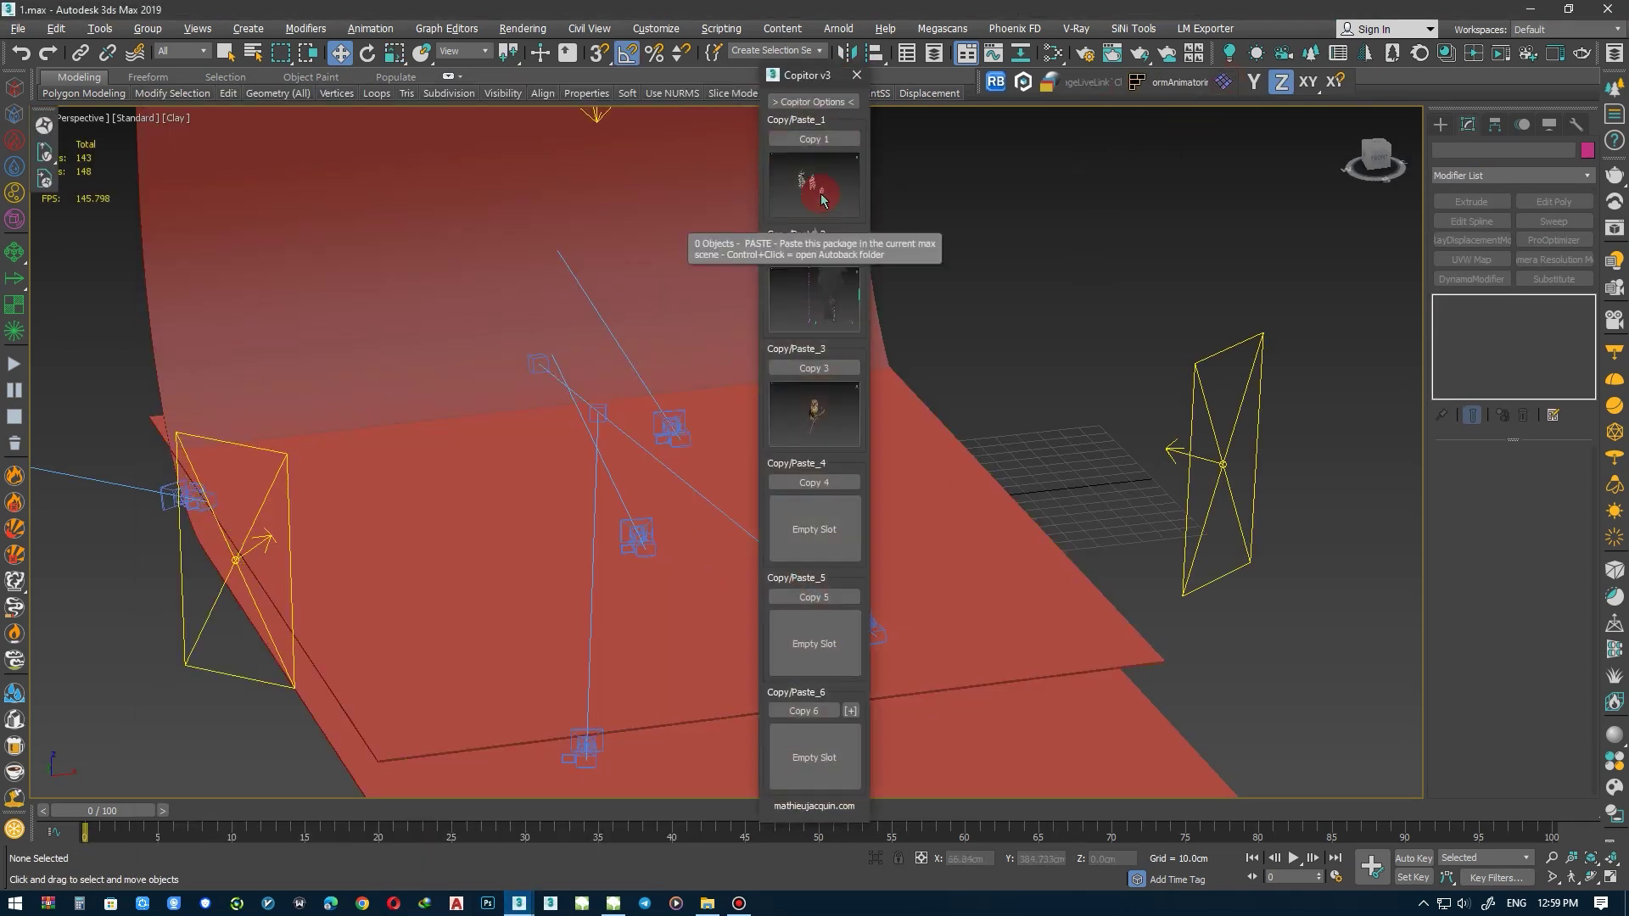
left_click(857, 78)
Switch to four viewports, scale the tree group down sharply and move it in front of the cameras
middle_click_drag(909, 407, 950, 399, "alt")
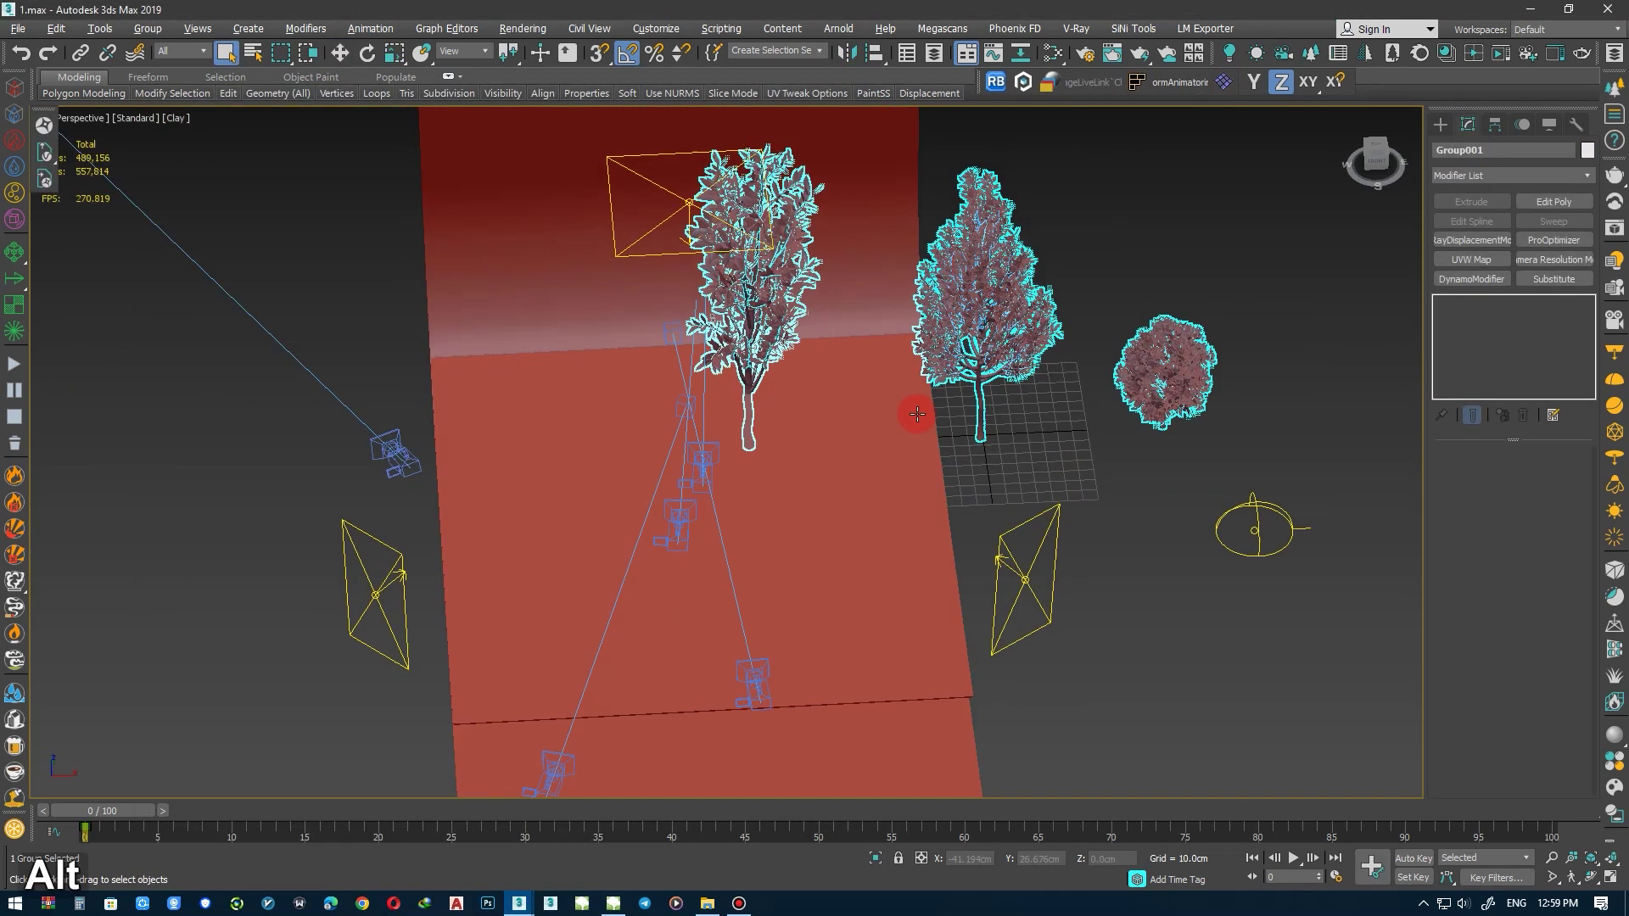
key("alt+w")
middle_click_drag(1146, 594, 1205, 588, "alt")
key("r")
left_click_drag(1171, 594, 1167, 715)
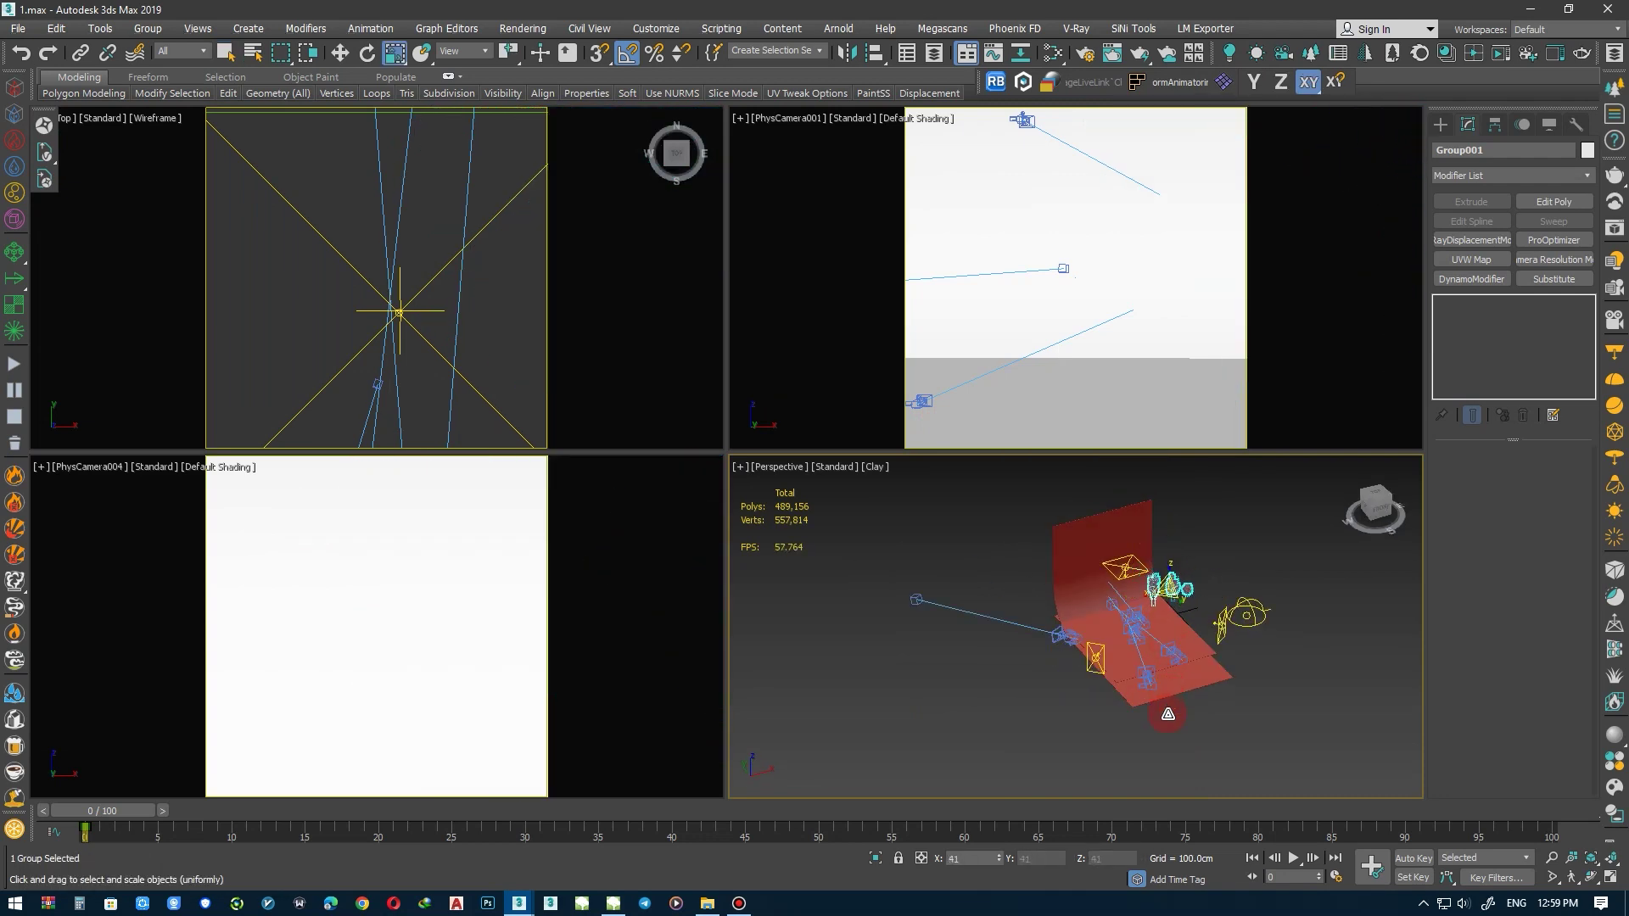
left_click_drag(1169, 588, 1145, 603)
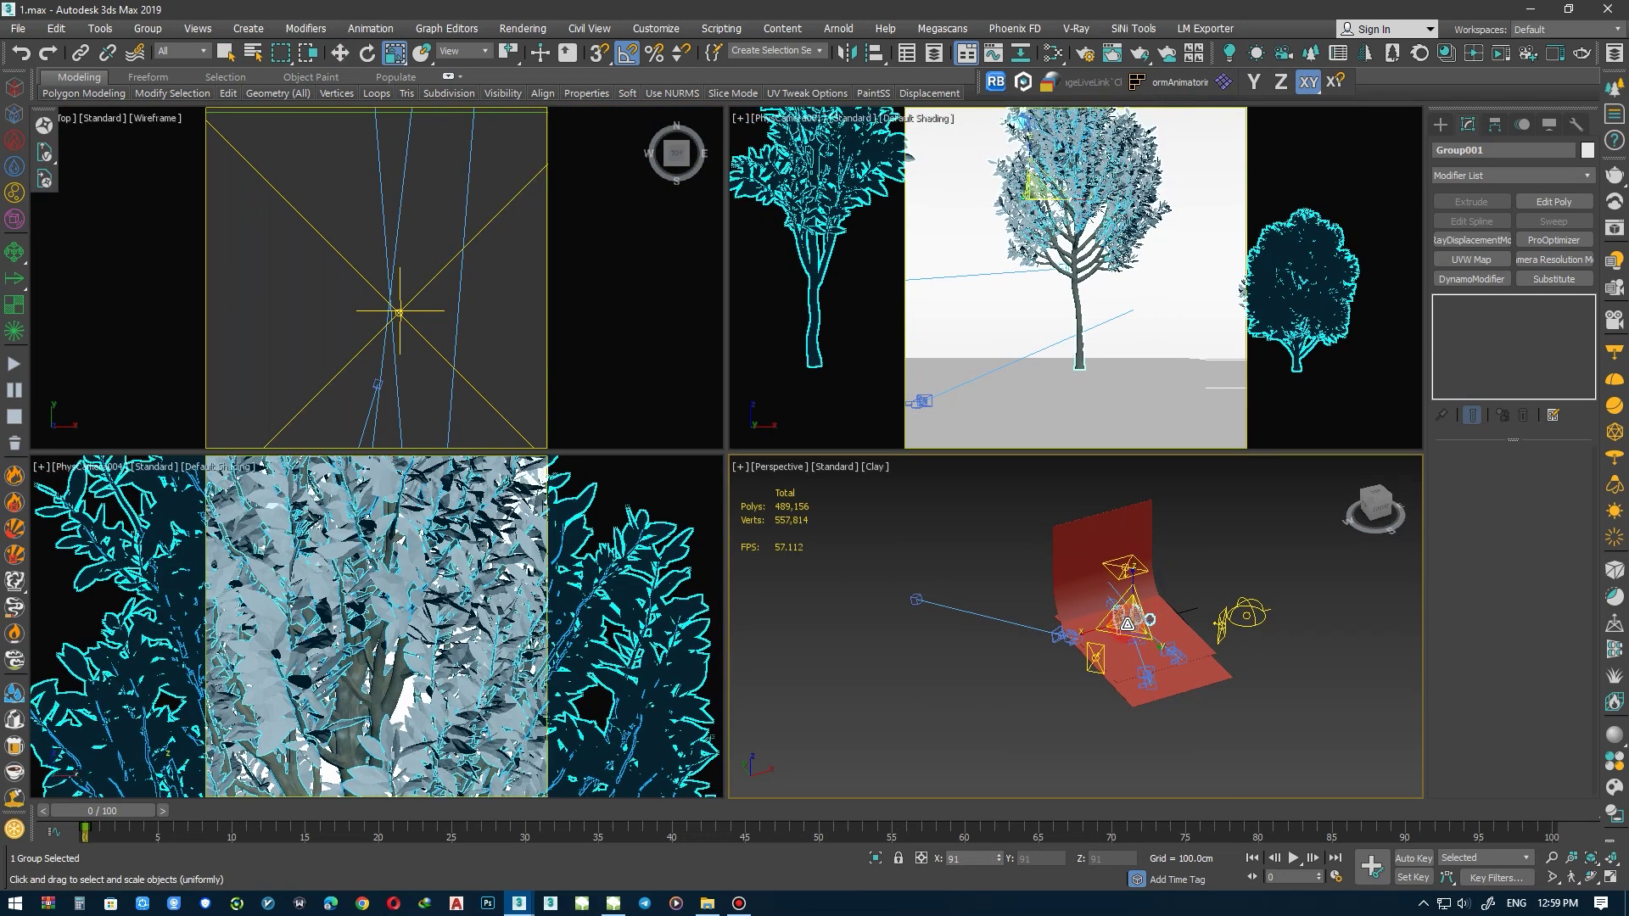
Align the tree group to the floor object twice, then slide it back along Y
key("alt+a")
left_click(1129, 628)
left_click(823, 588)
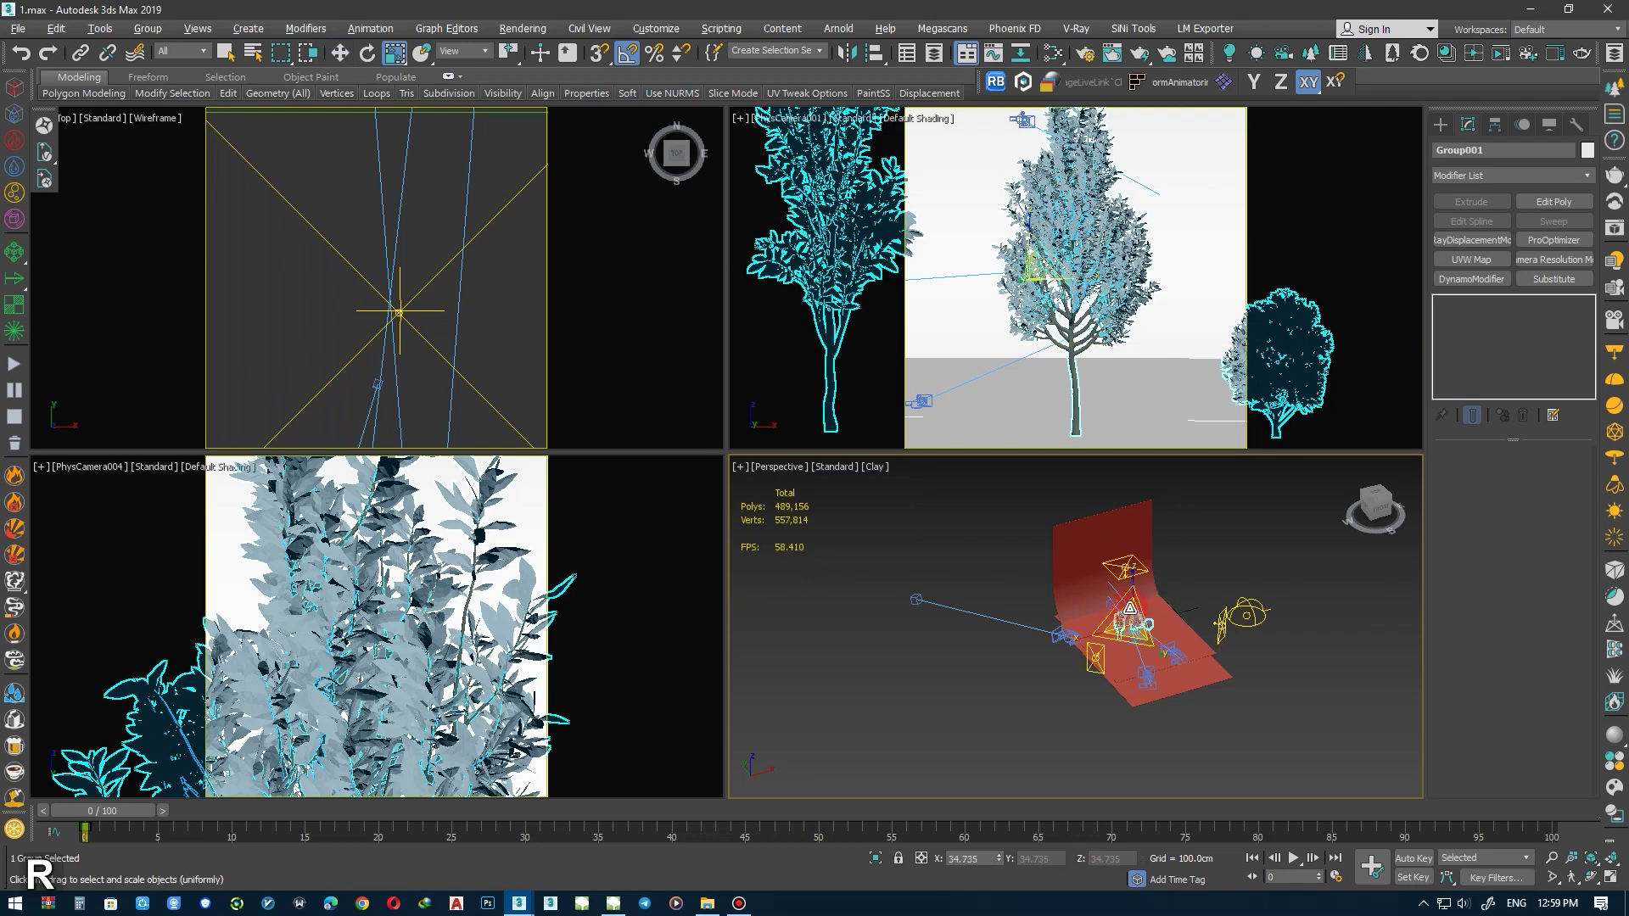
key("alt+a")
left_click(1128, 628)
left_click(823, 587)
middle_click(1004, 407)
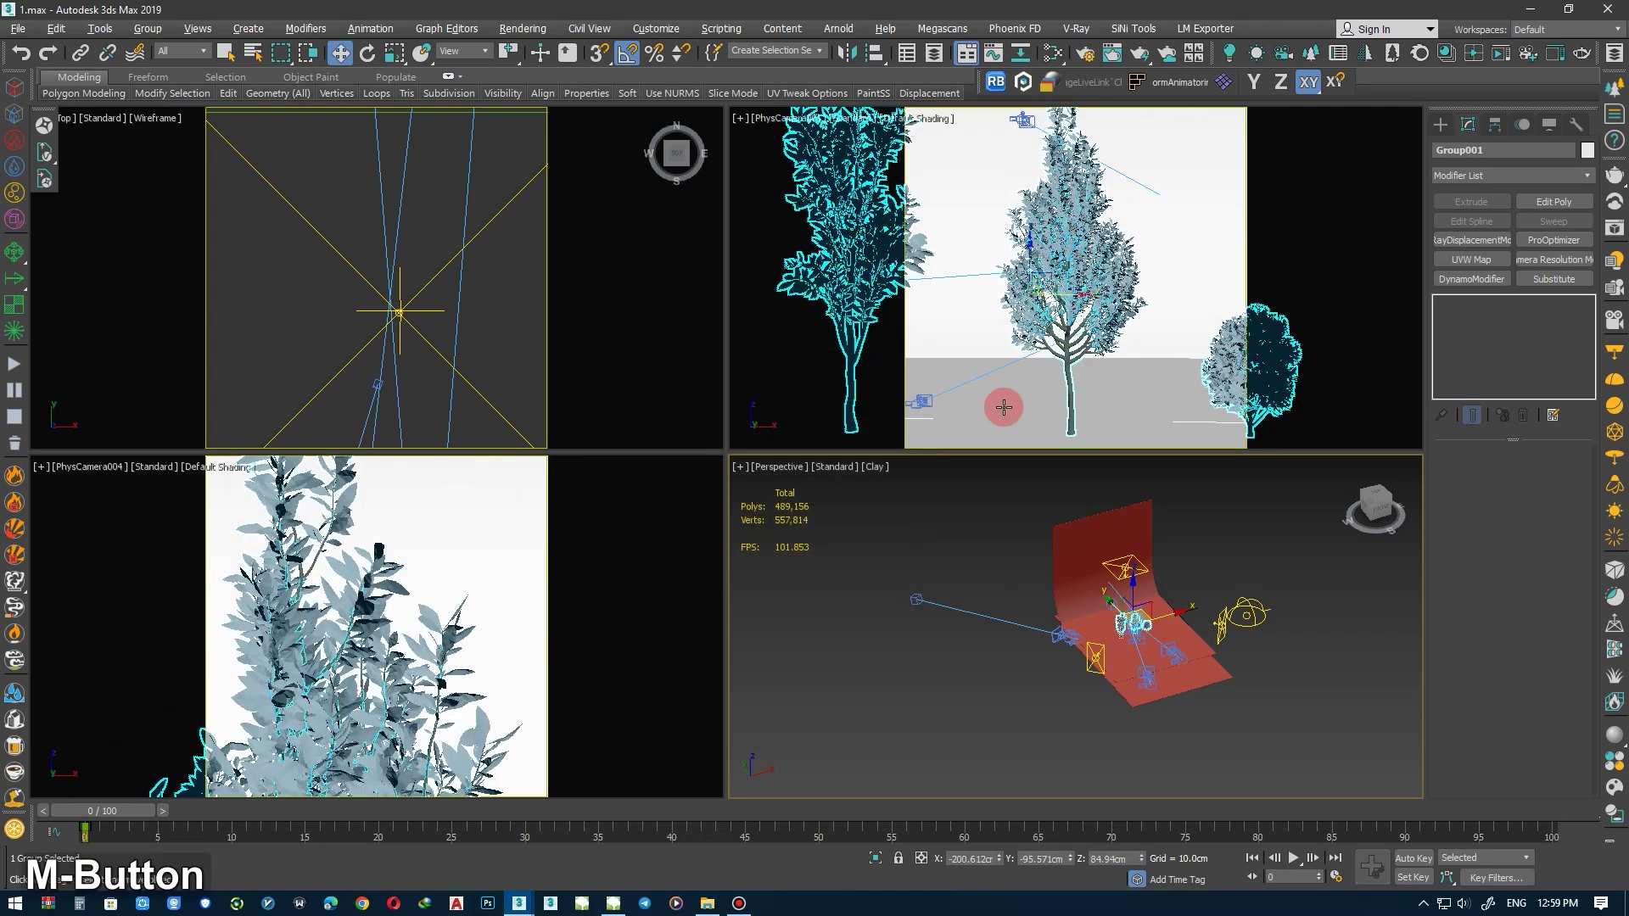
mouse_move(1134, 619)
left_mouse_down()
mouse_move(1124, 600)
mouse_move(1171, 602)
left_mouse_up()
Align the tree group to the floor object once more from a new angle
scroll(1209, 603, "up", 6)
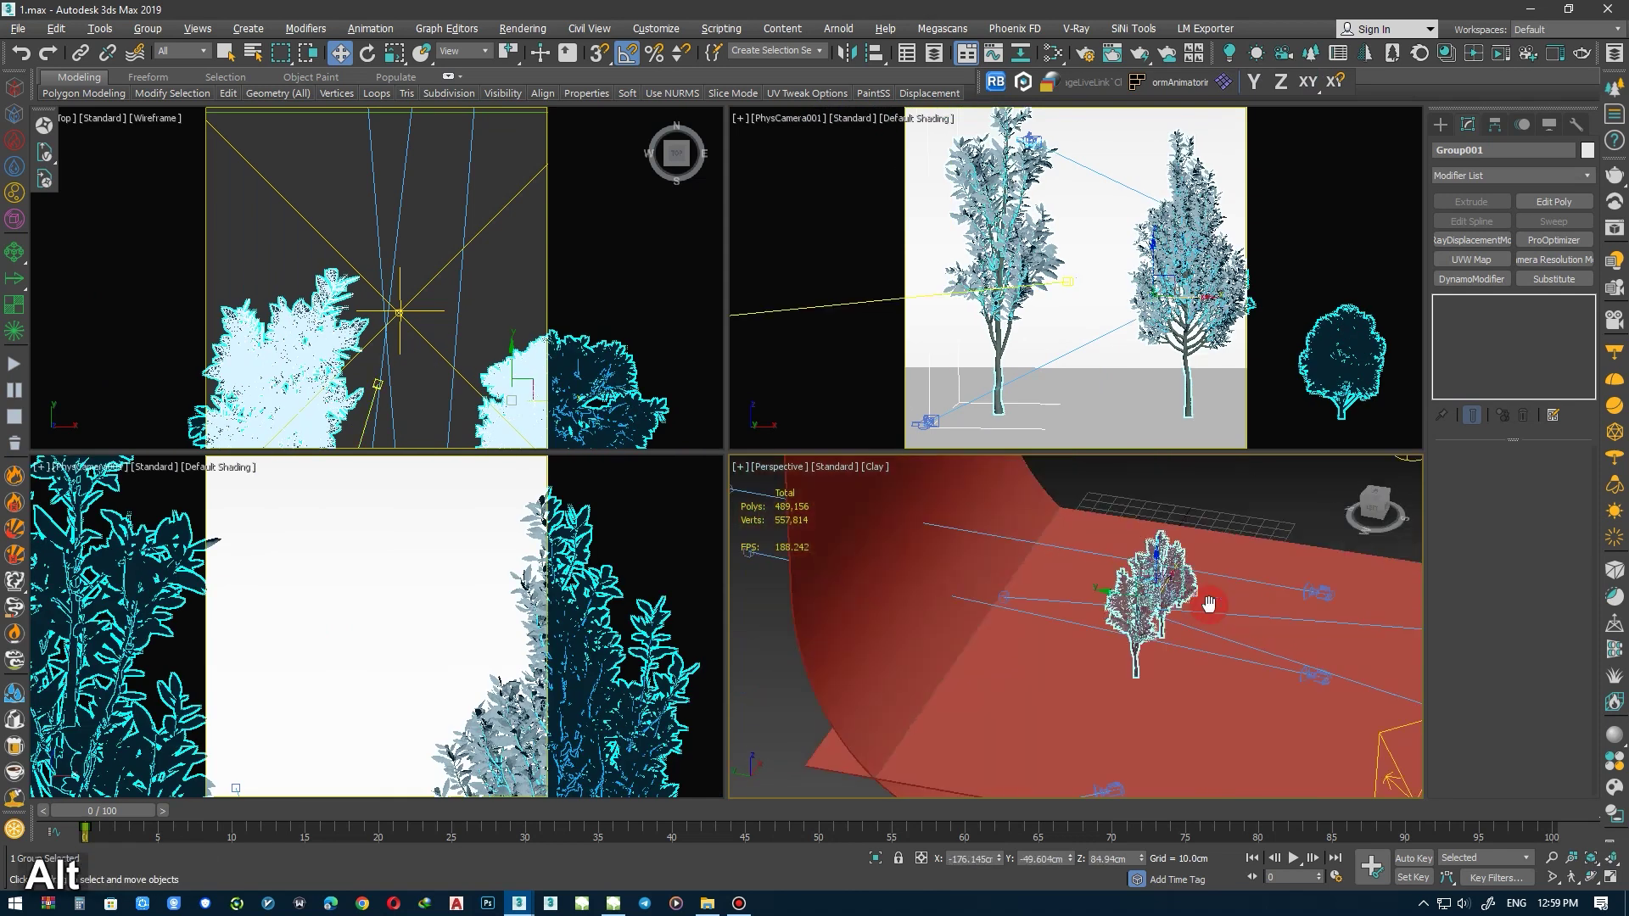
middle_click_drag(1209, 603, 1134, 619, "alt")
key("r")
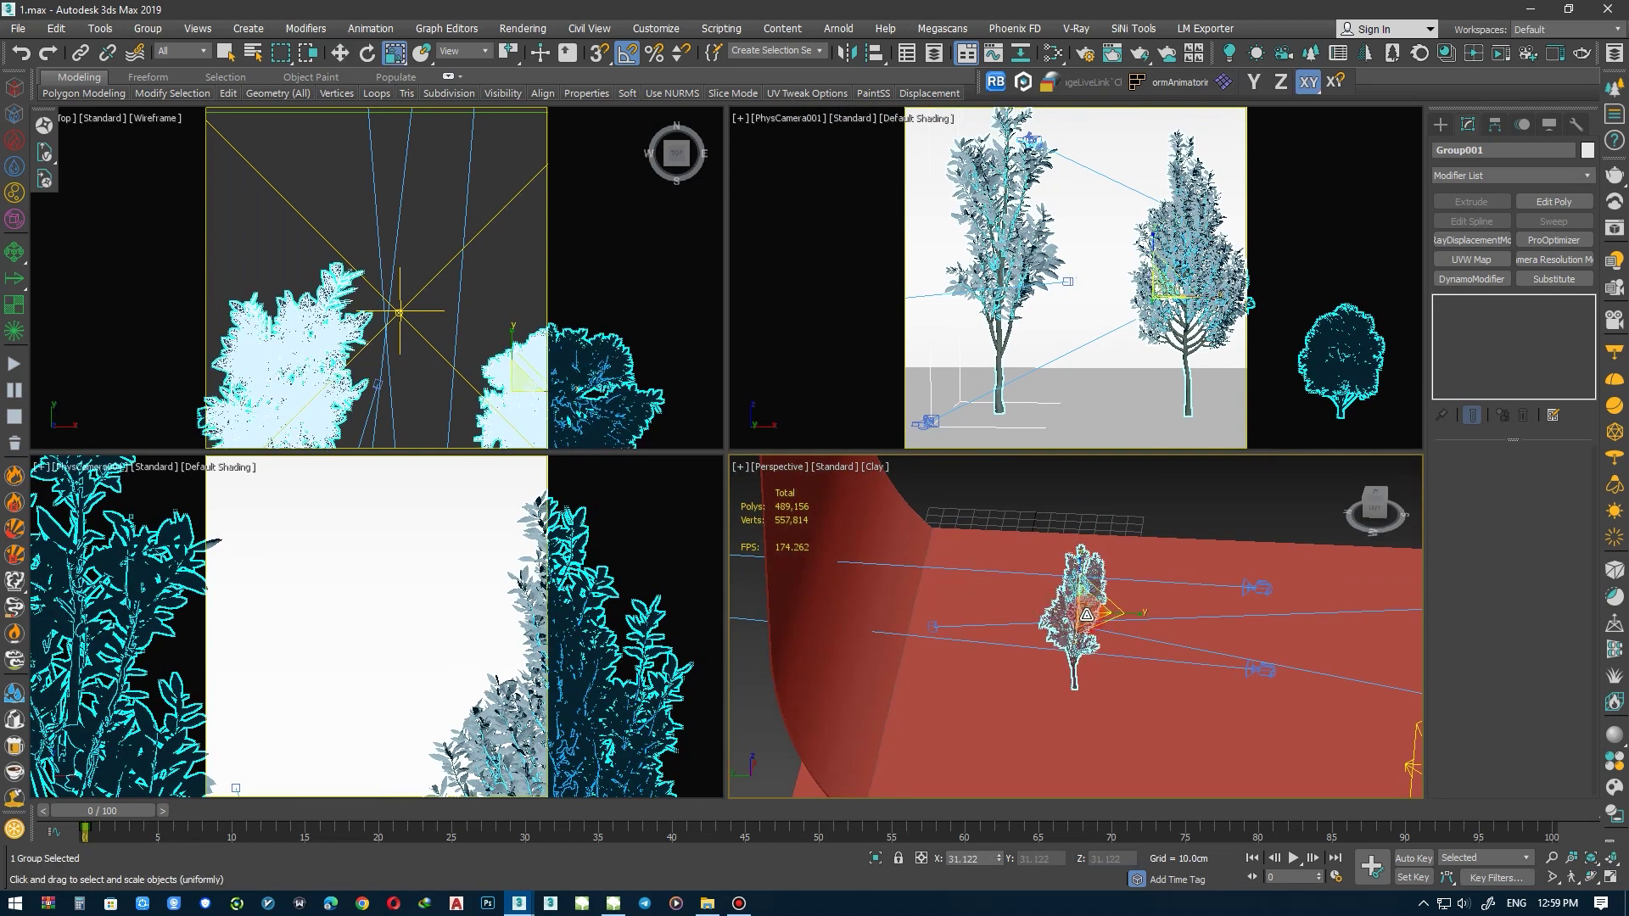
key("alt+a")
left_click(1120, 698)
left_click(835, 594)
Frame the trees in the perspective view and enlarge the group slightly
middle_click_drag(985, 597, 1143, 625, "alt")
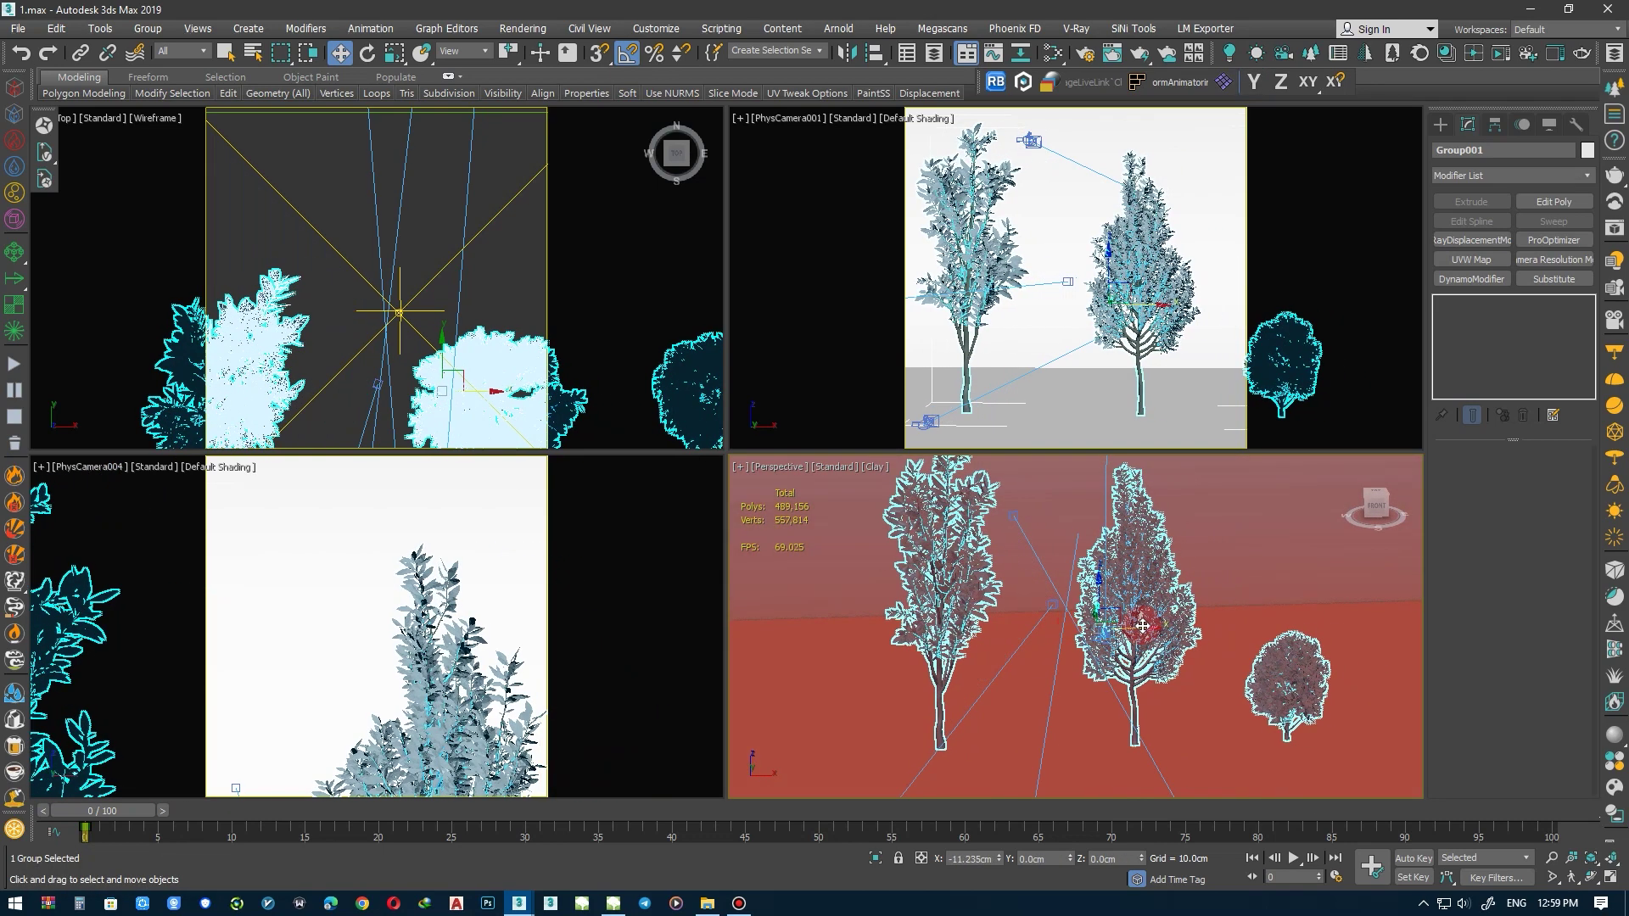
scroll(1052, 551, "up", 3)
scroll(1029, 538, "up", 3)
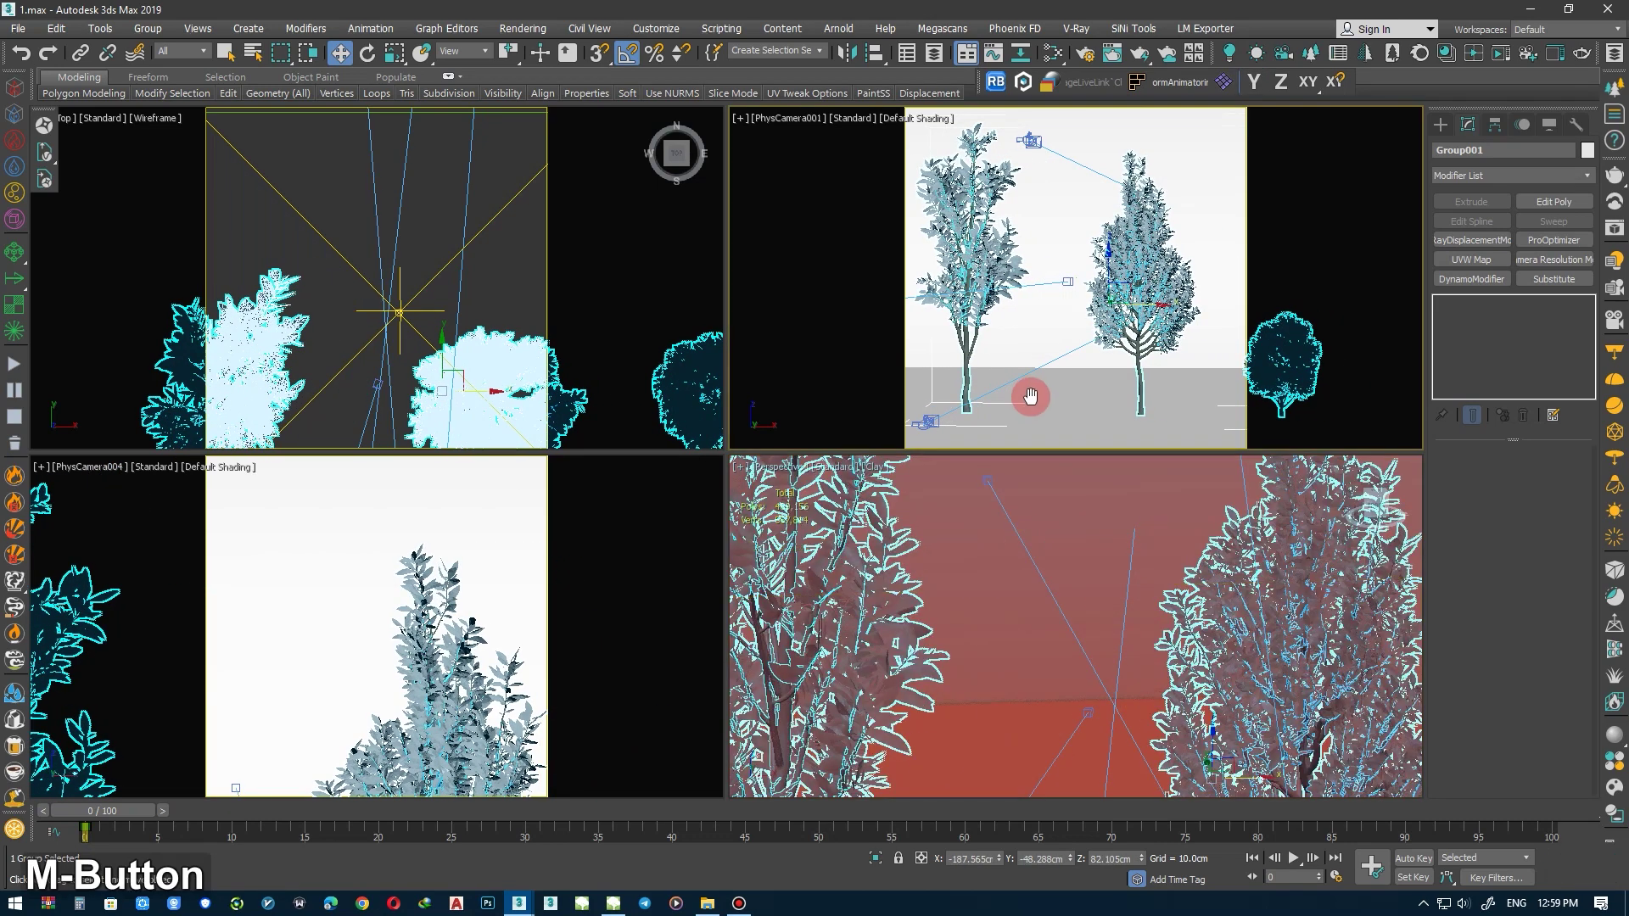
middle_click_drag(1029, 393, 1033, 408)
scroll(1072, 554, "down", 5)
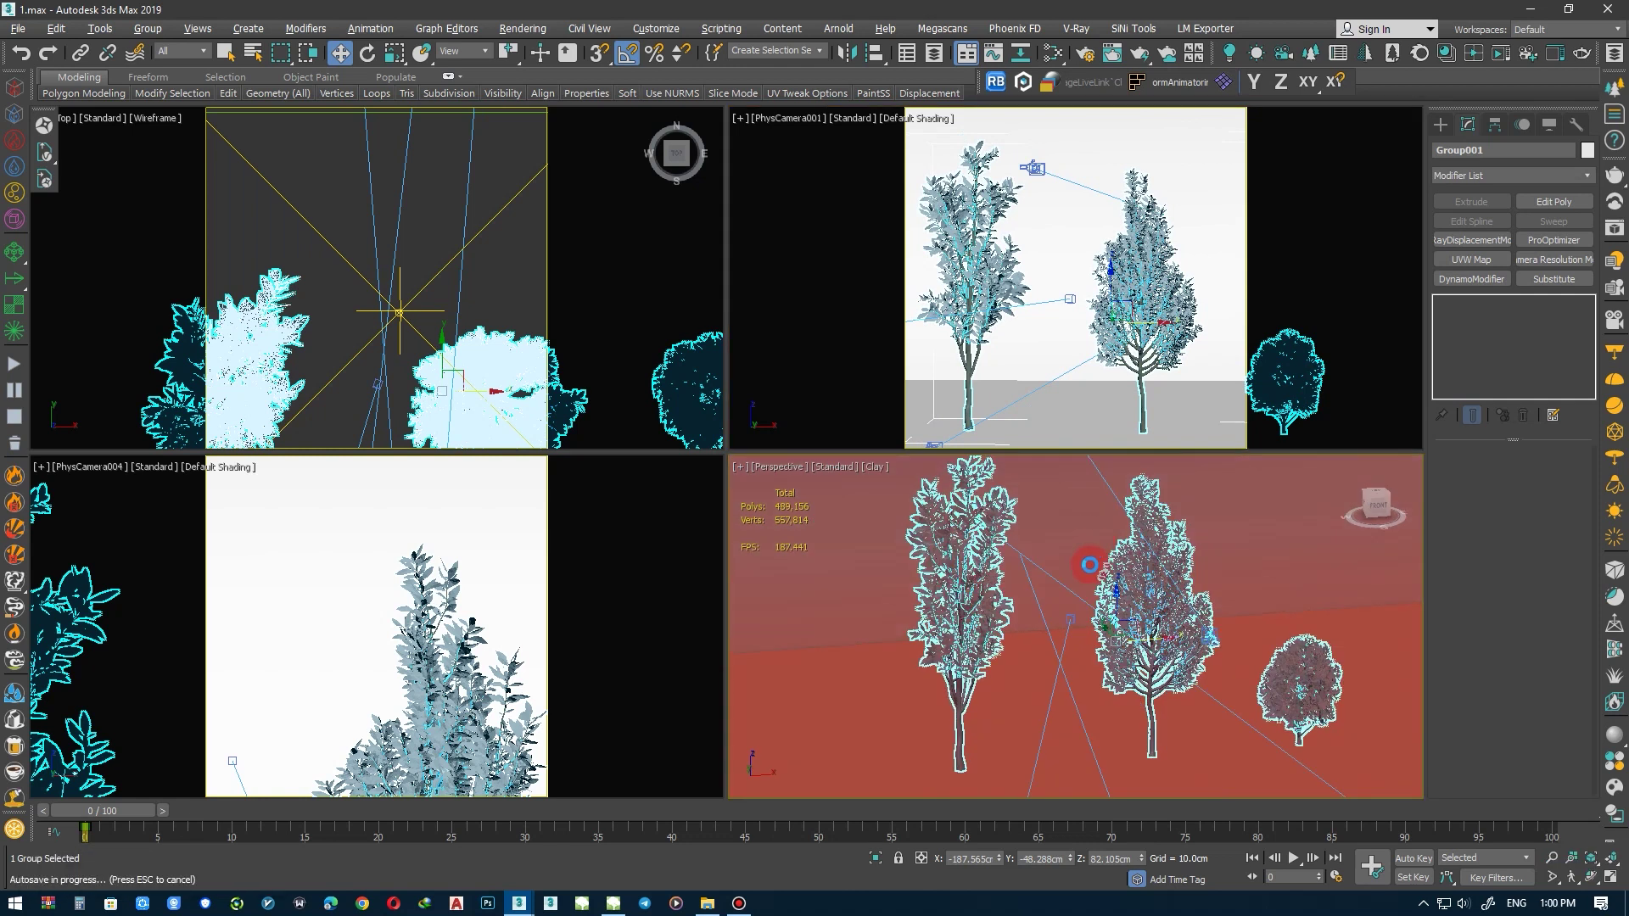
middle_click_drag(798, 688, 809, 694, "alt")
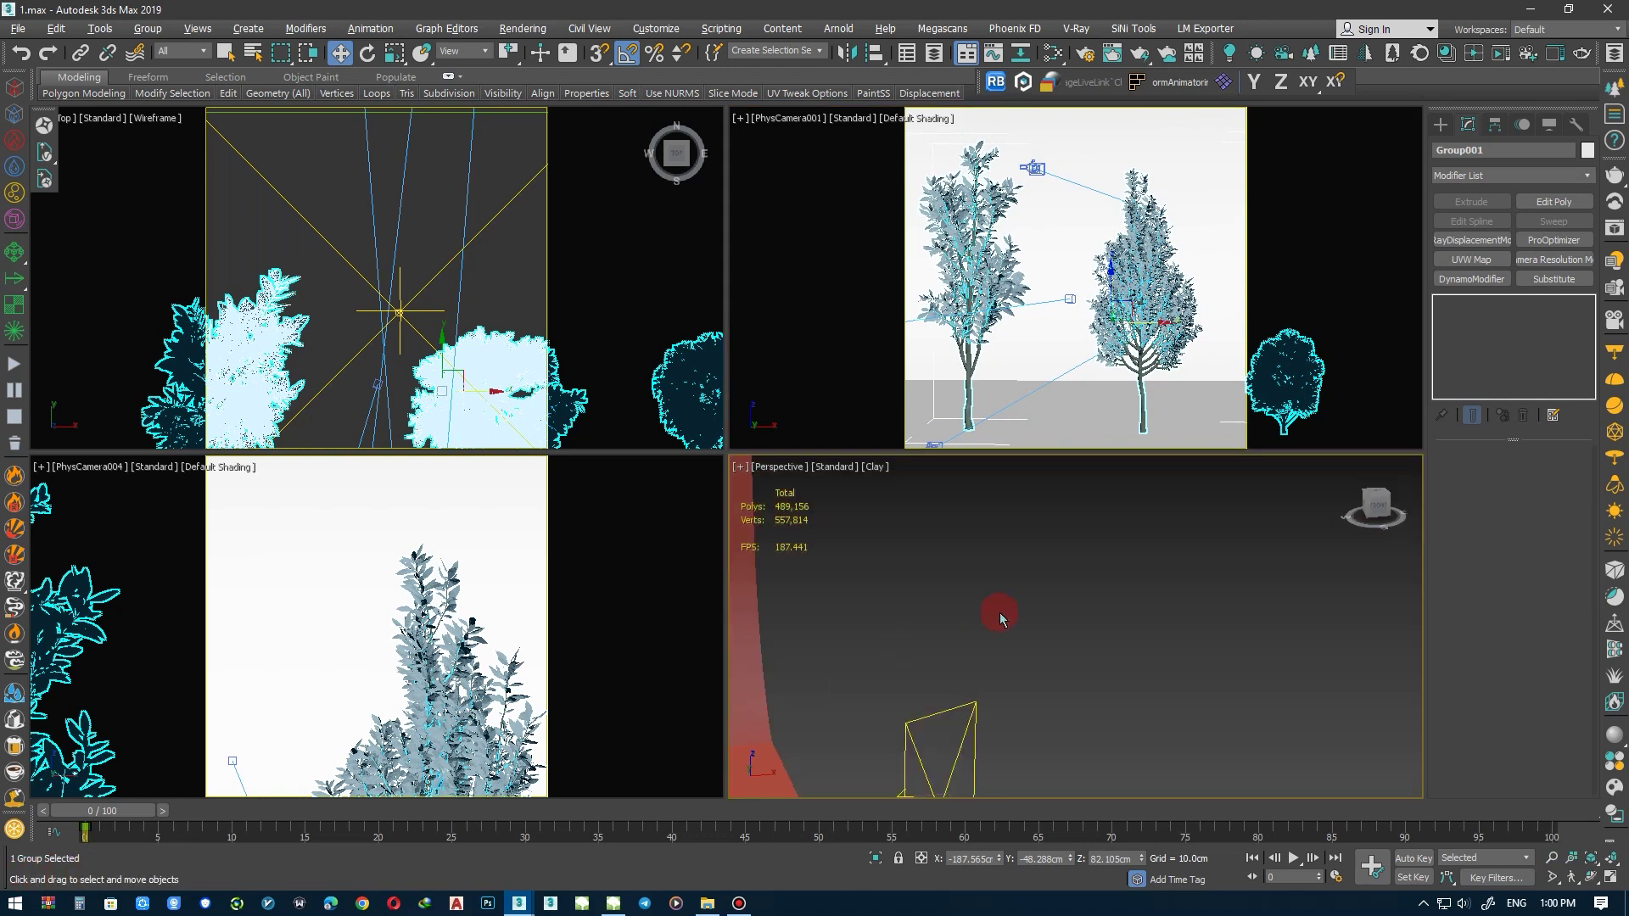
key("z")
left_click_drag(1039, 638, 1043, 632)
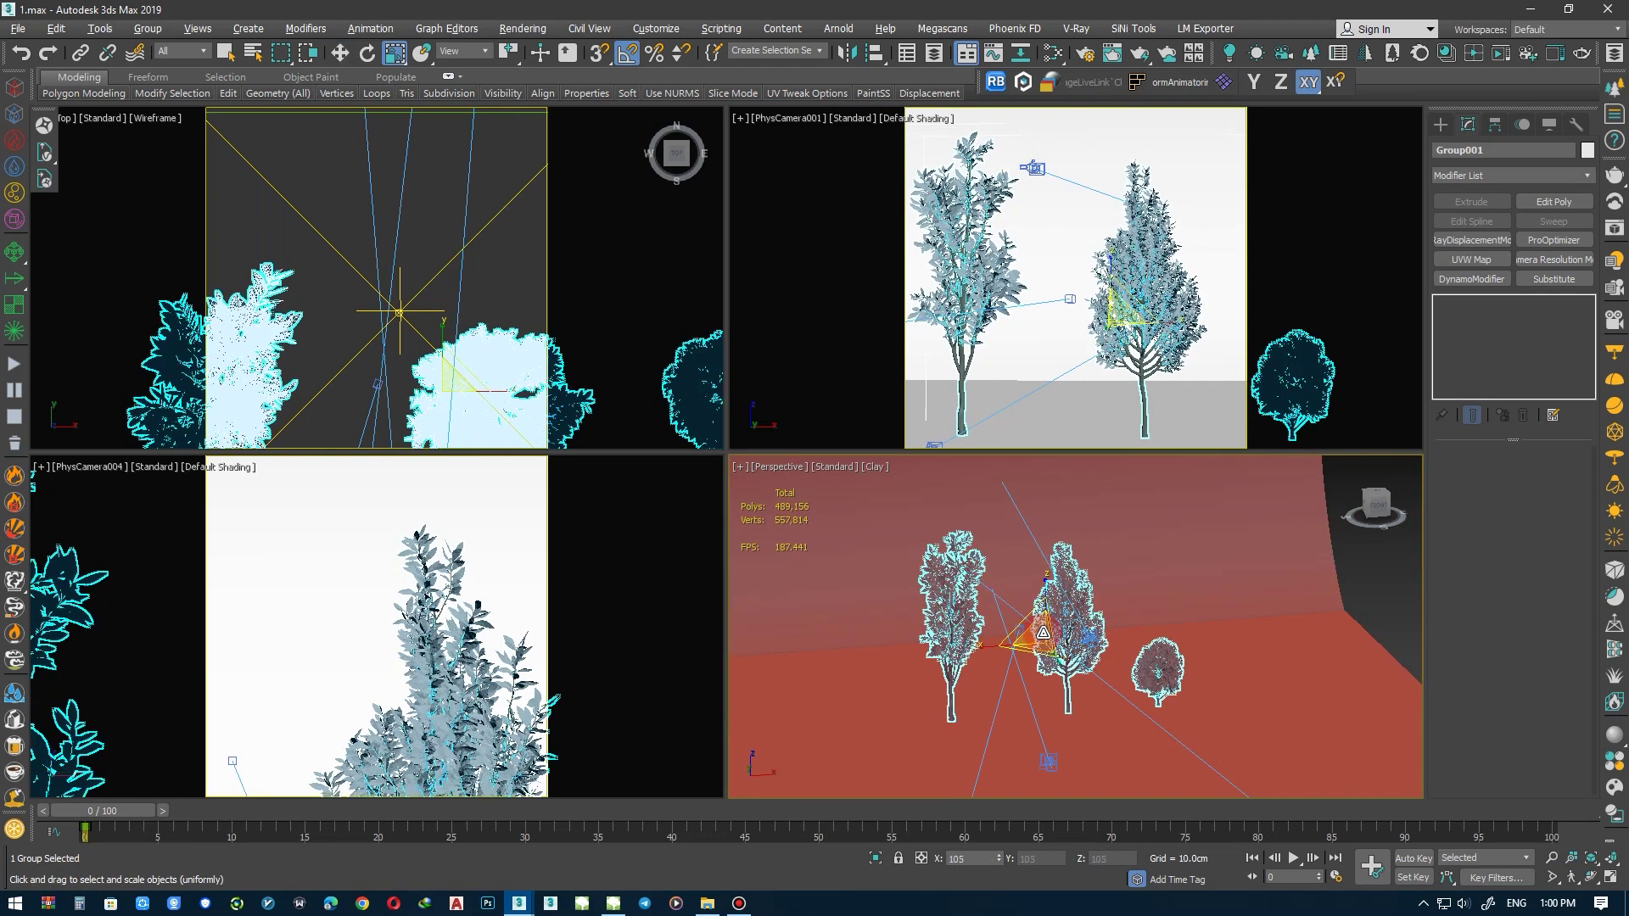
Align the trees to the floor line, nudge the group sideways, and select the left tree
key("alt+a")
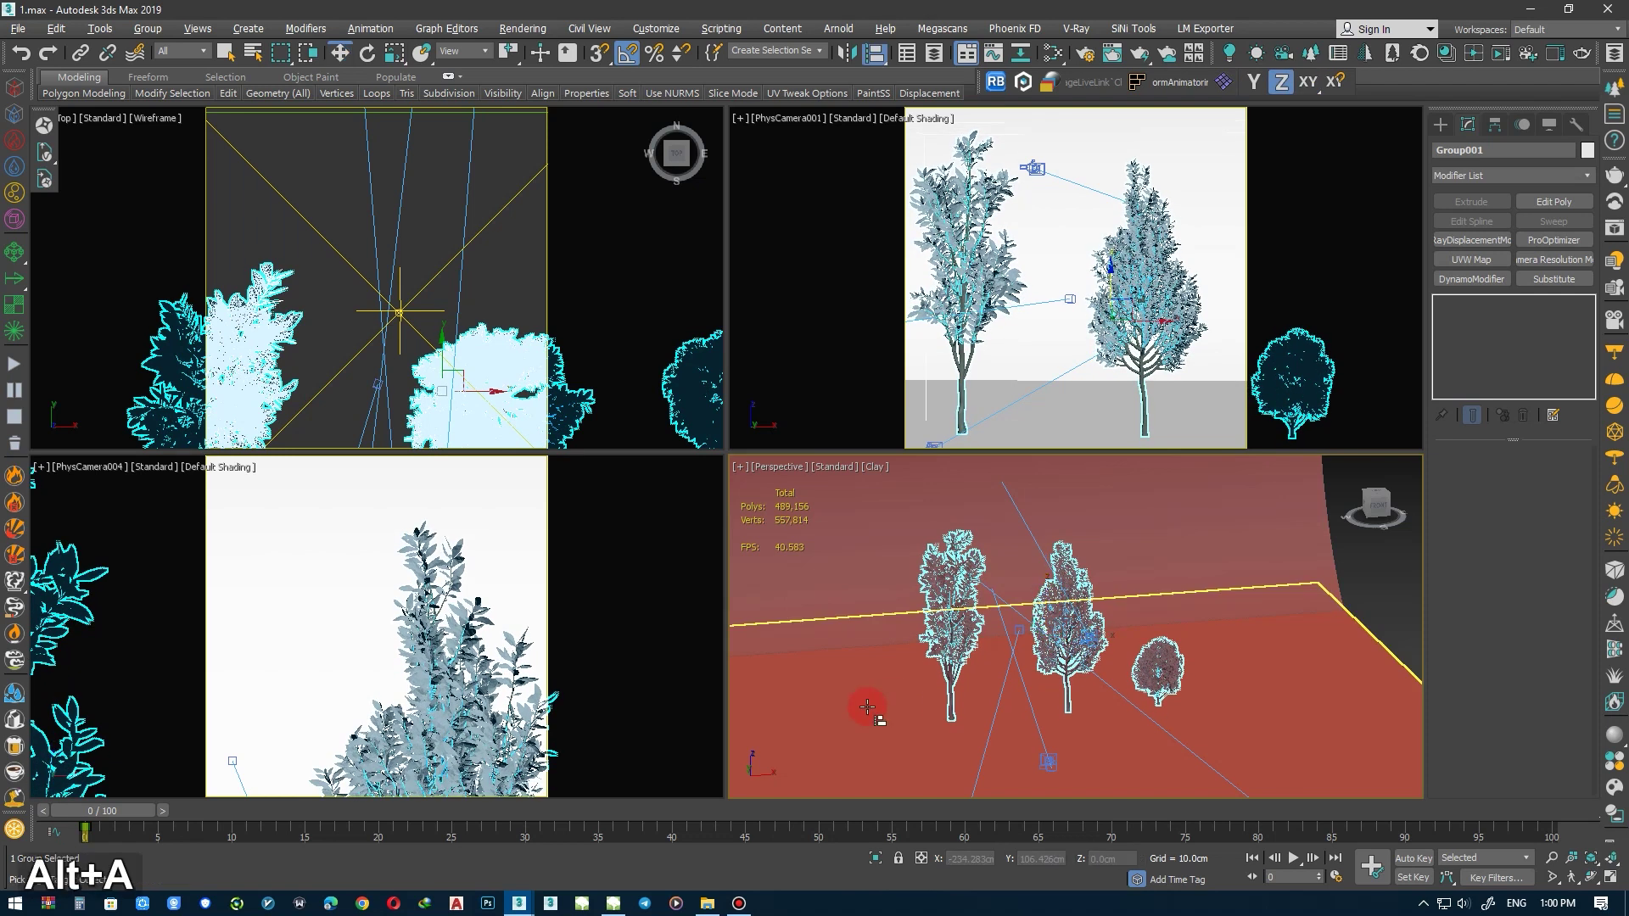
left_click(865, 616)
left_click_drag(1074, 636, 1084, 635)
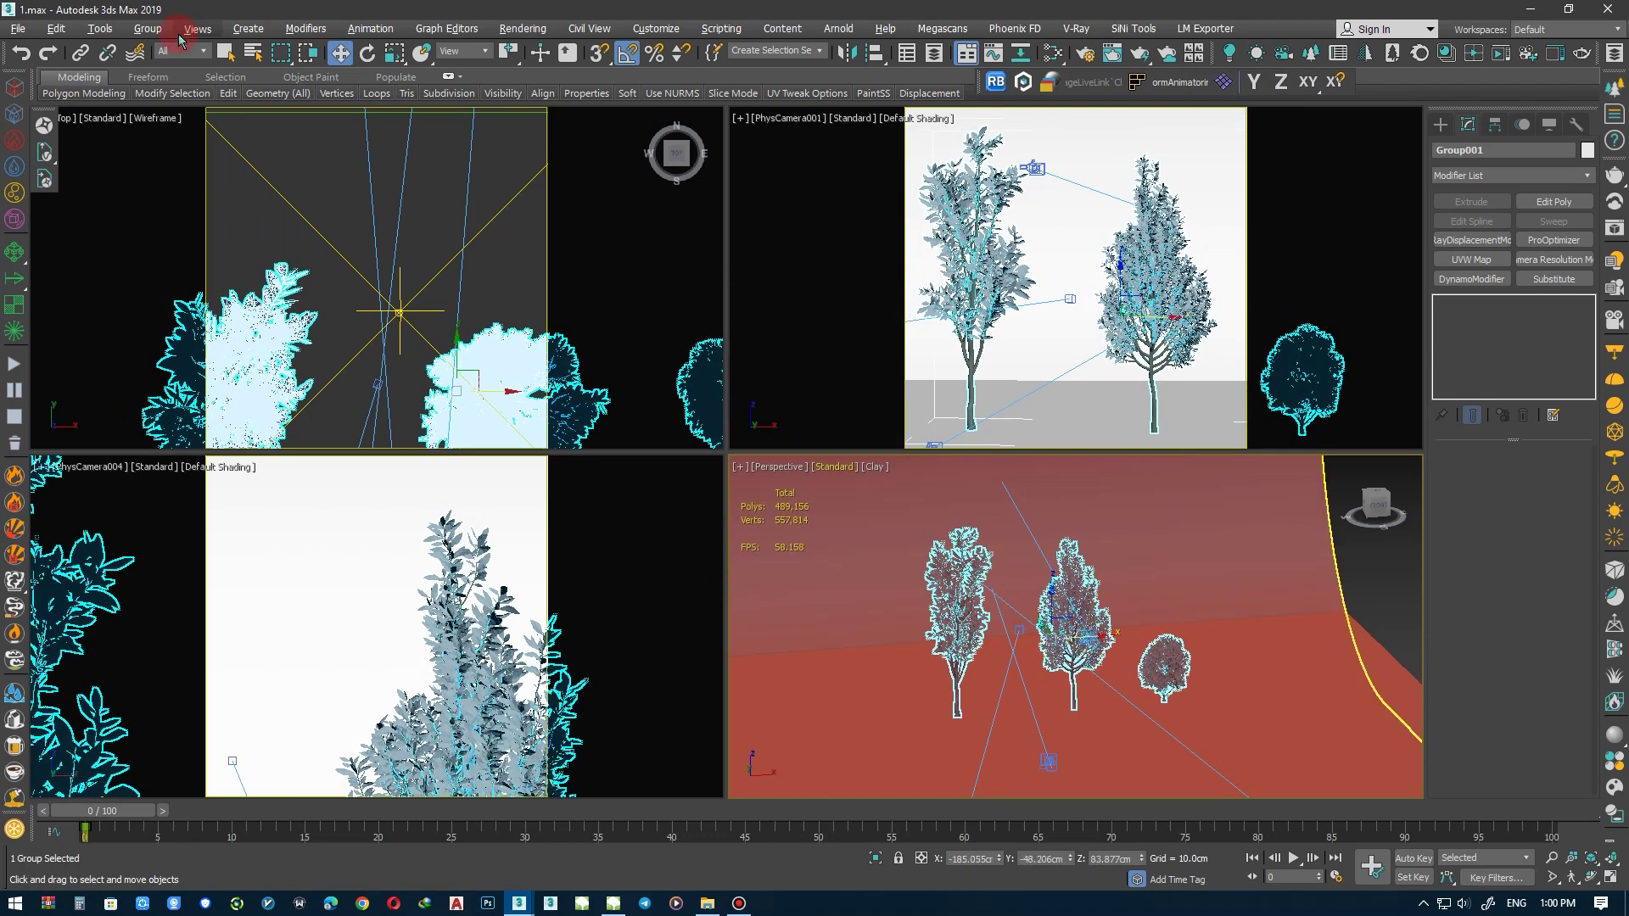
left_click(509, 398)
Select both parts of the left tree and frame it in the view
left_click(959, 674)
scroll(954, 670, "up", 5)
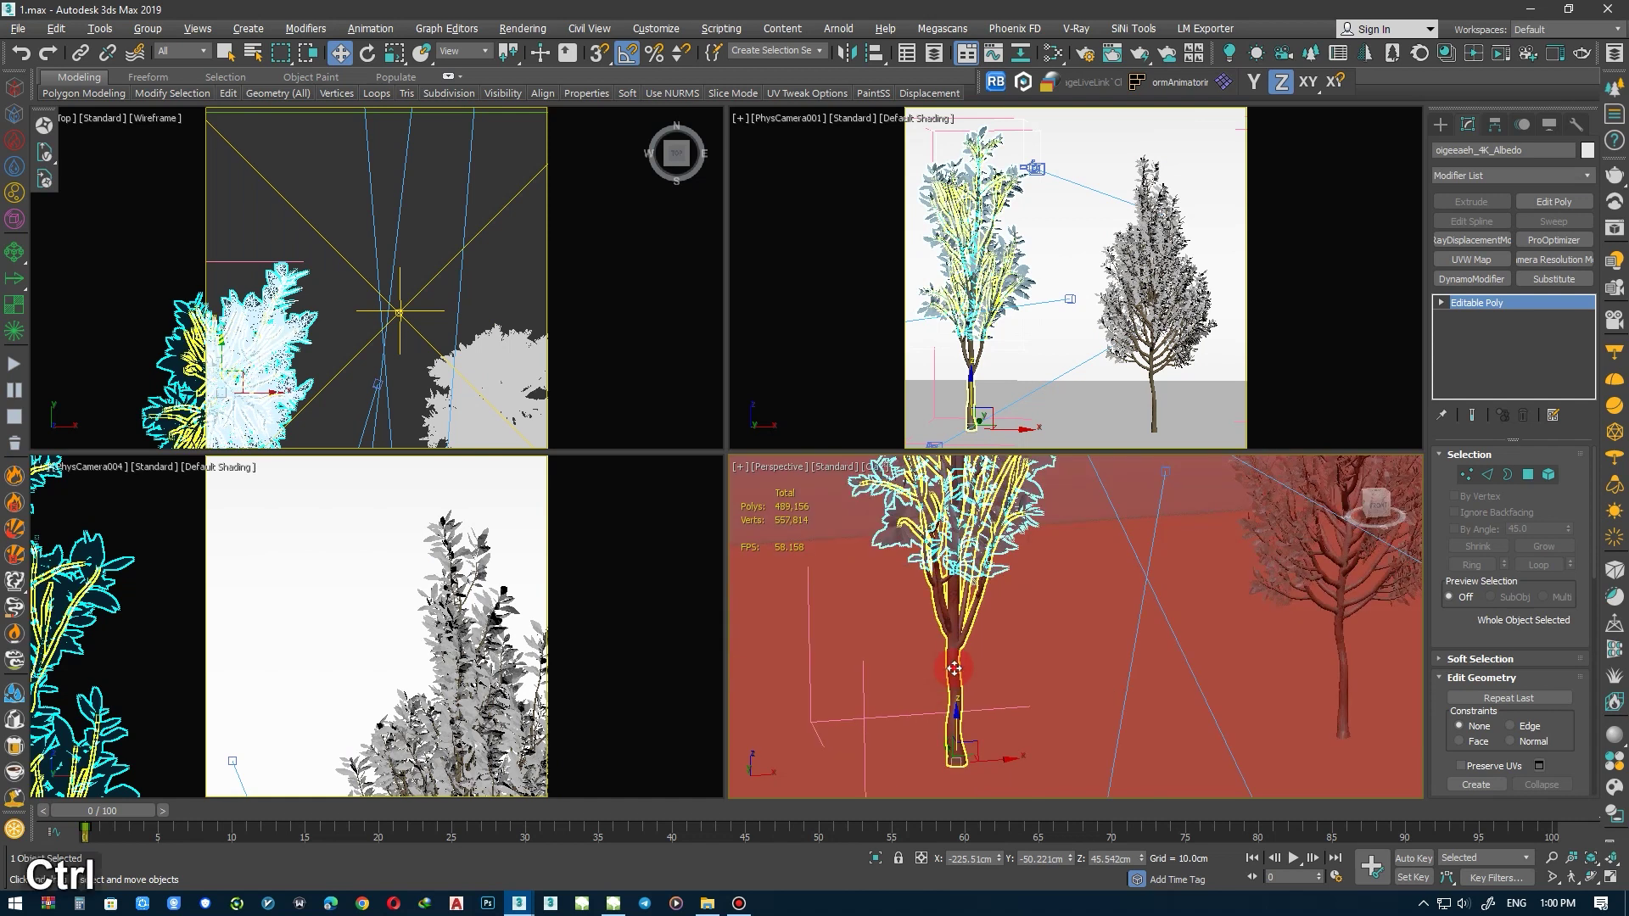
left_click(955, 670, "ctrl")
scroll(990, 603, "up", 5)
scroll(985, 593, "up", 3)
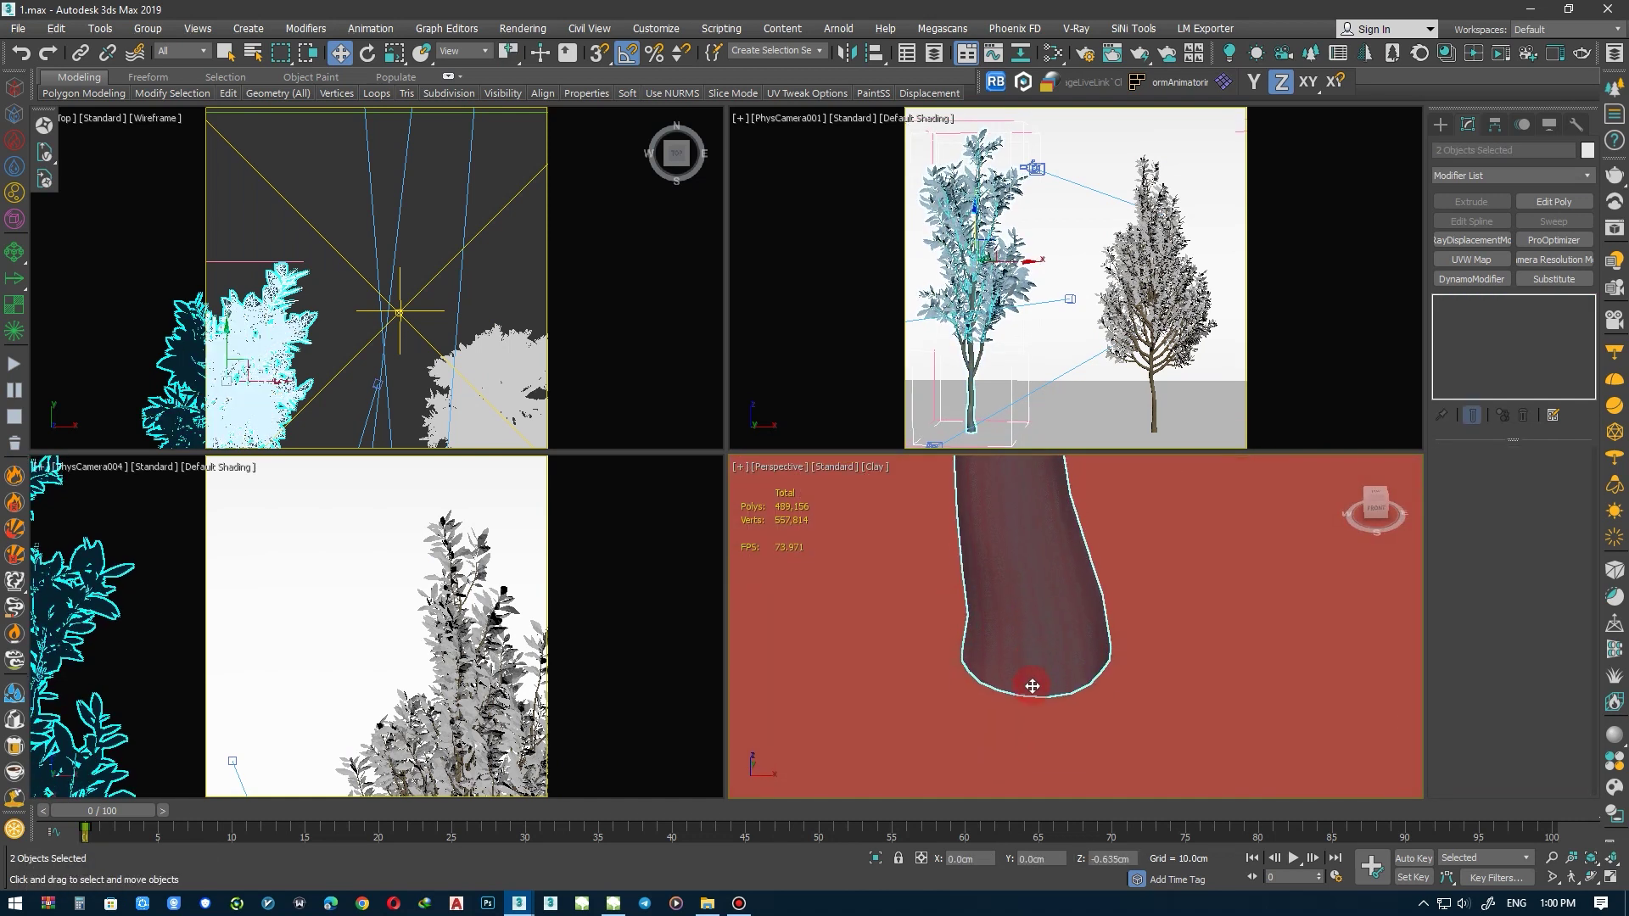
key("z")
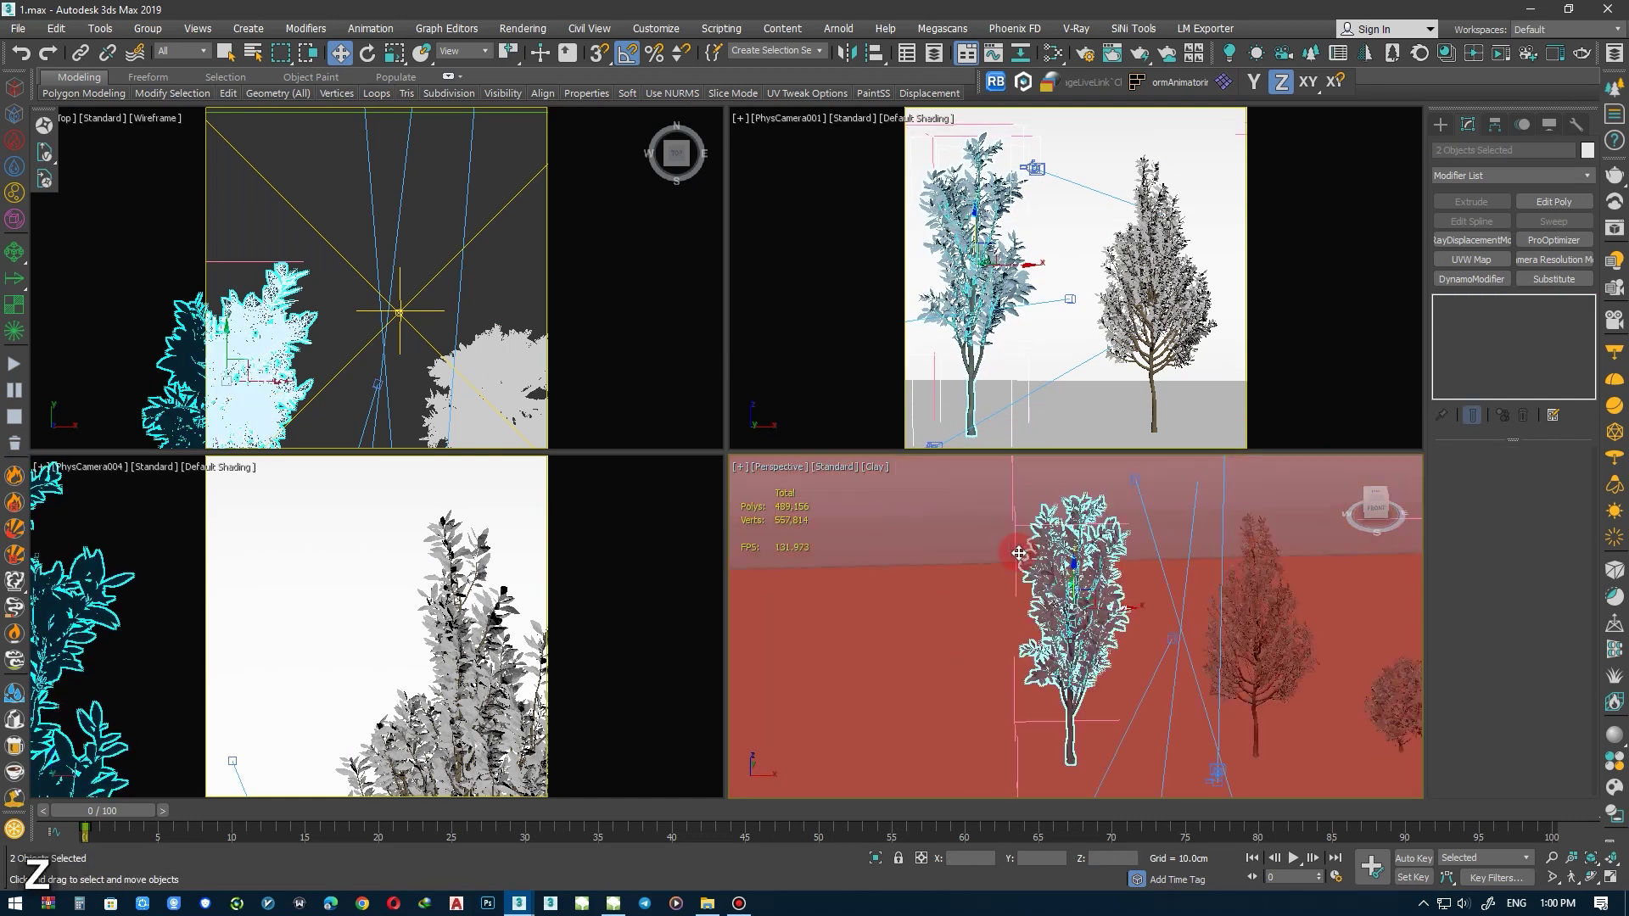
scroll(1018, 554, "up", 3)
Select the right tree and pan to centre its crown
left_click(1066, 484)
scroll(992, 568, "up", 5)
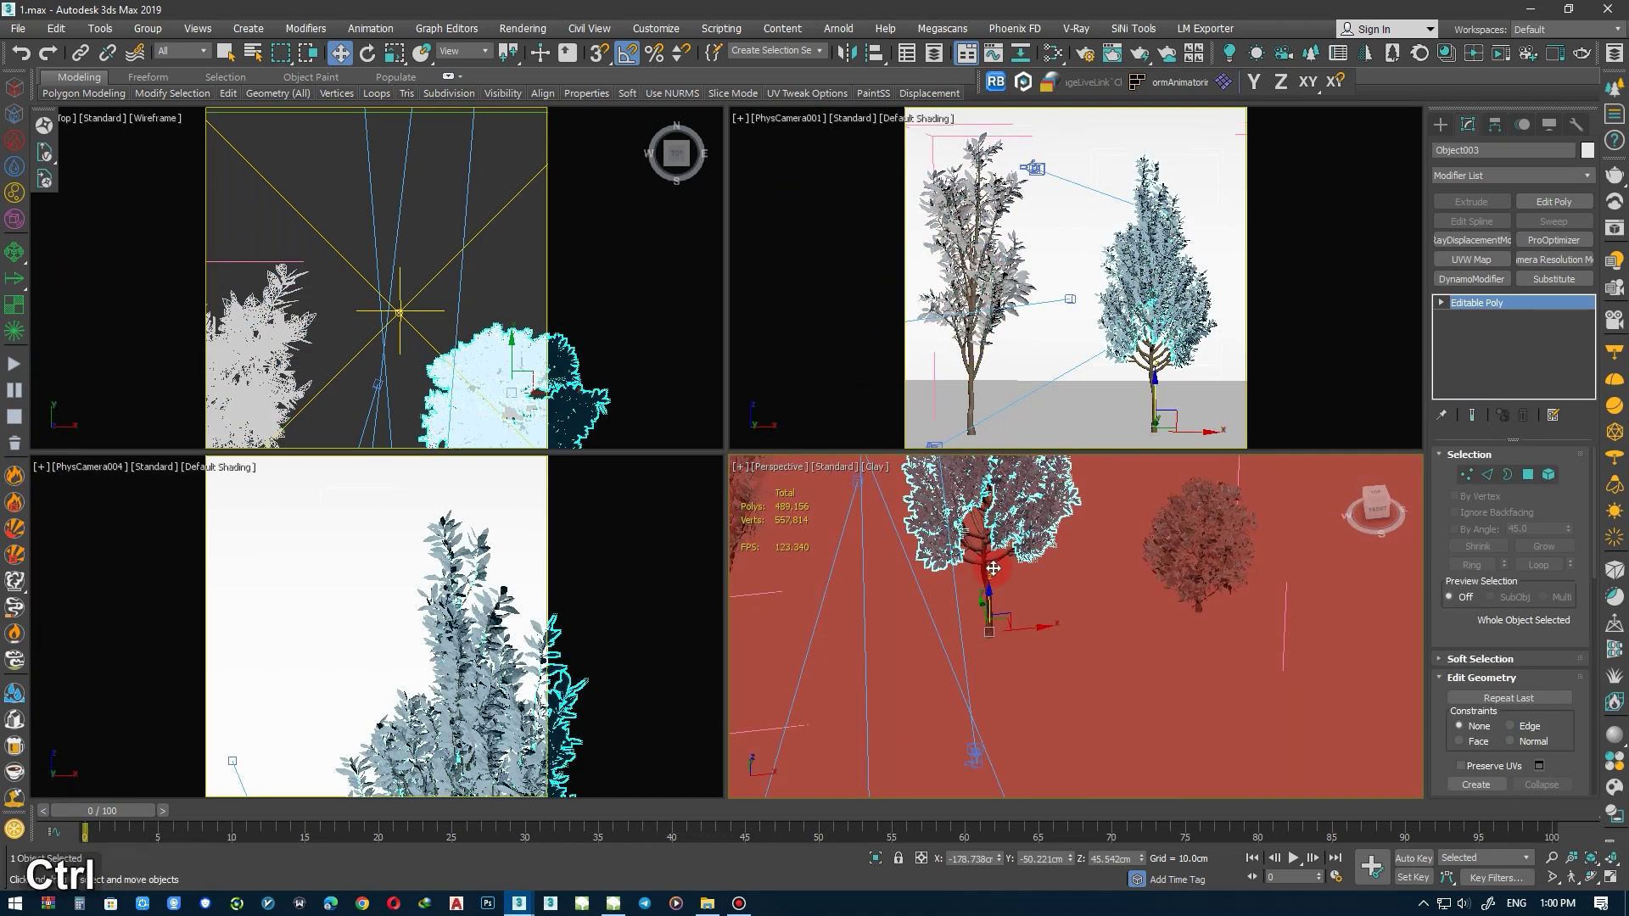
key("ctrl+z")
scroll(1005, 596, "down", 4)
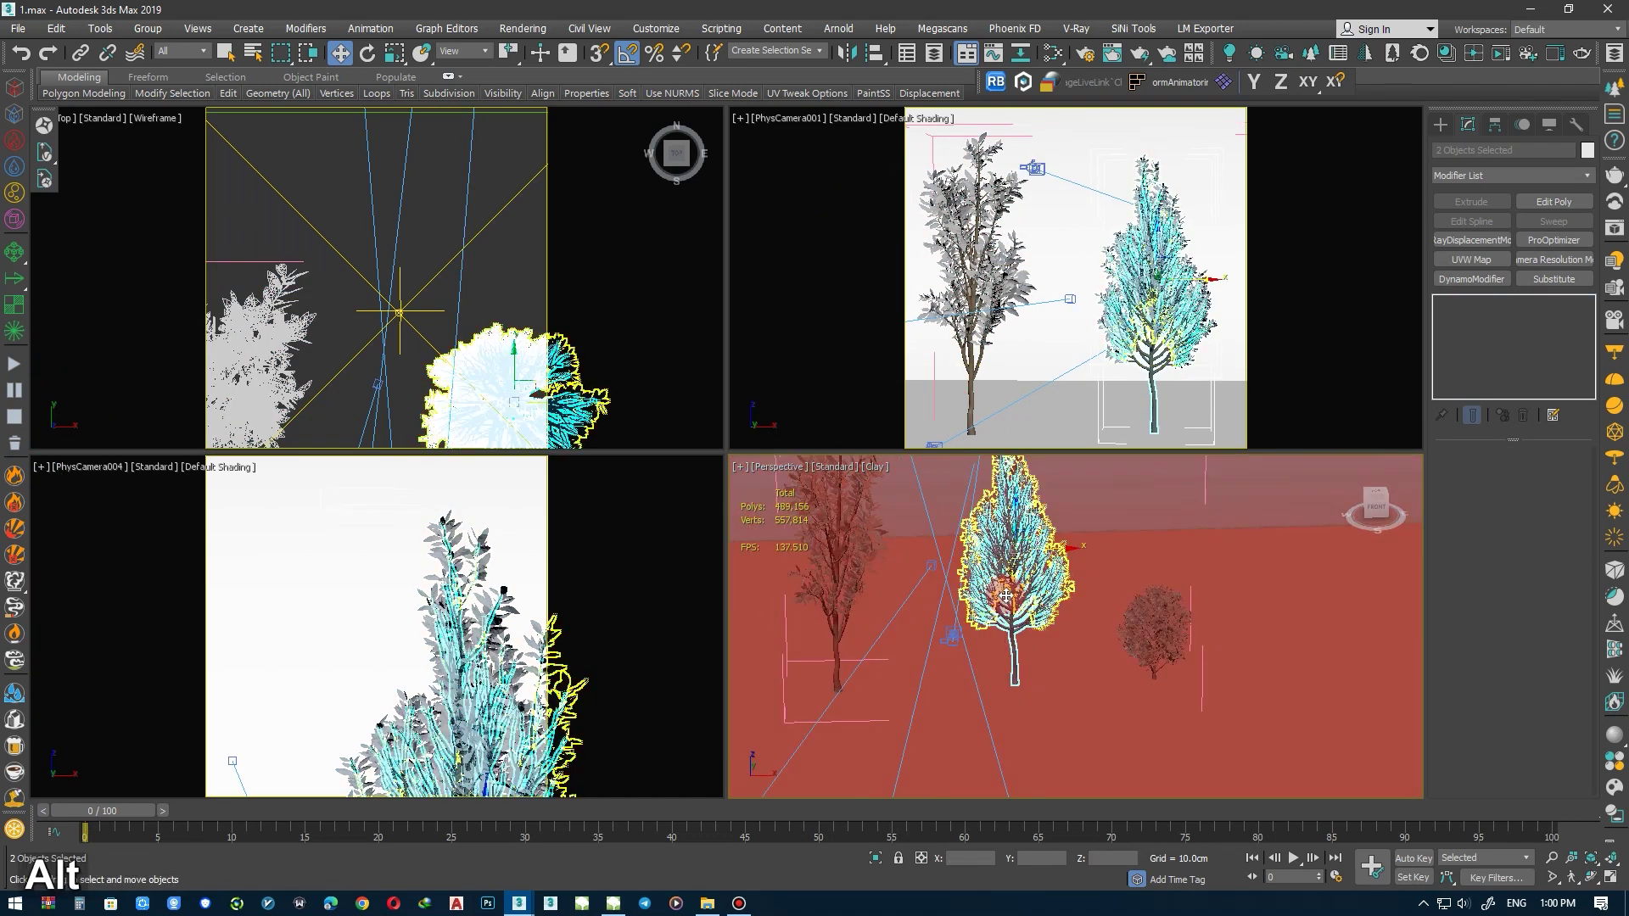
scroll(1005, 596, "up", 4)
scroll(993, 582, "up", 2)
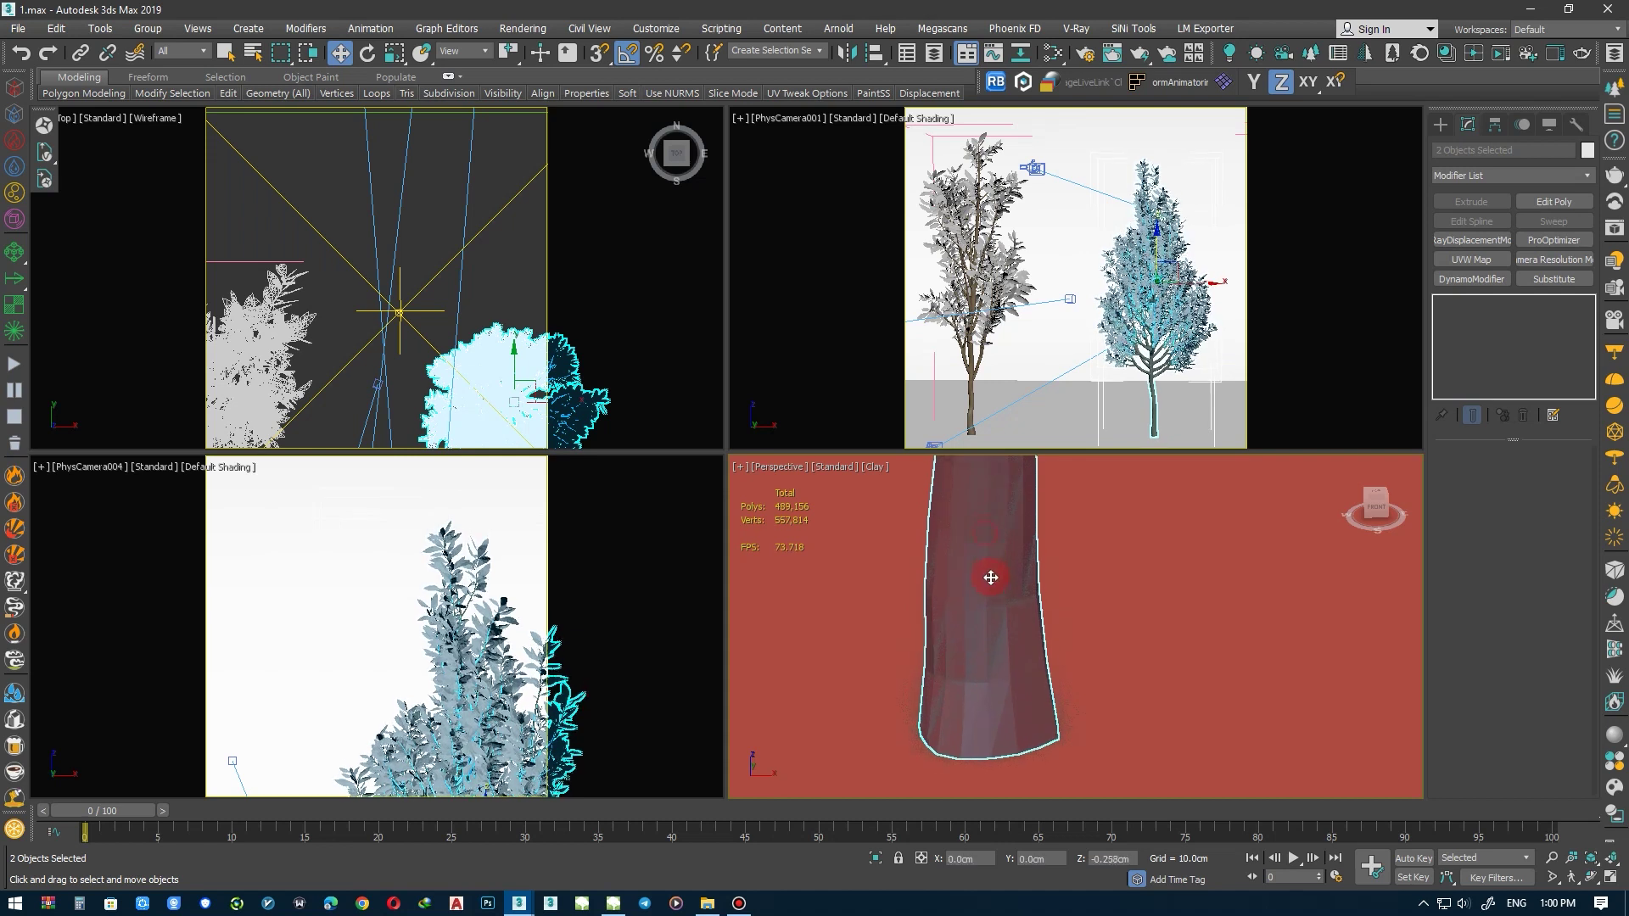
scroll(989, 600, "down", 4)
middle_click_drag(1064, 600, 698, 628)
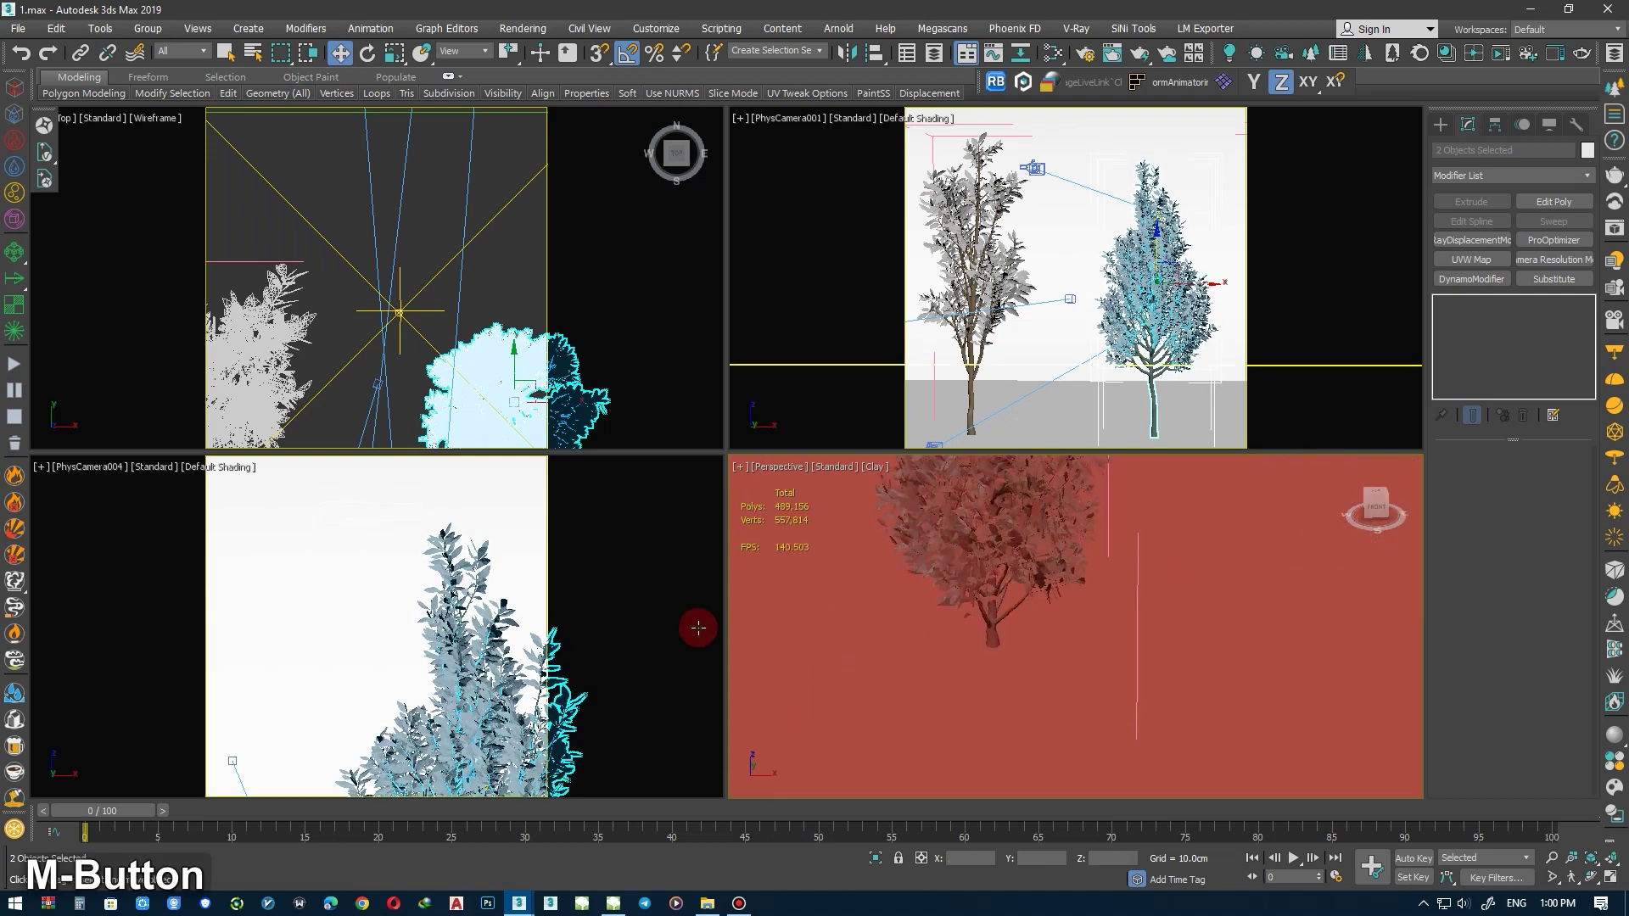
Bring the whole scene back into view and select both parts of the right tree
left_click(1031, 586)
scroll(1022, 594, "up", 2)
scroll(1022, 678, "up", 4)
scroll(1023, 761, "up", 3)
scroll(1012, 696, "down", 2)
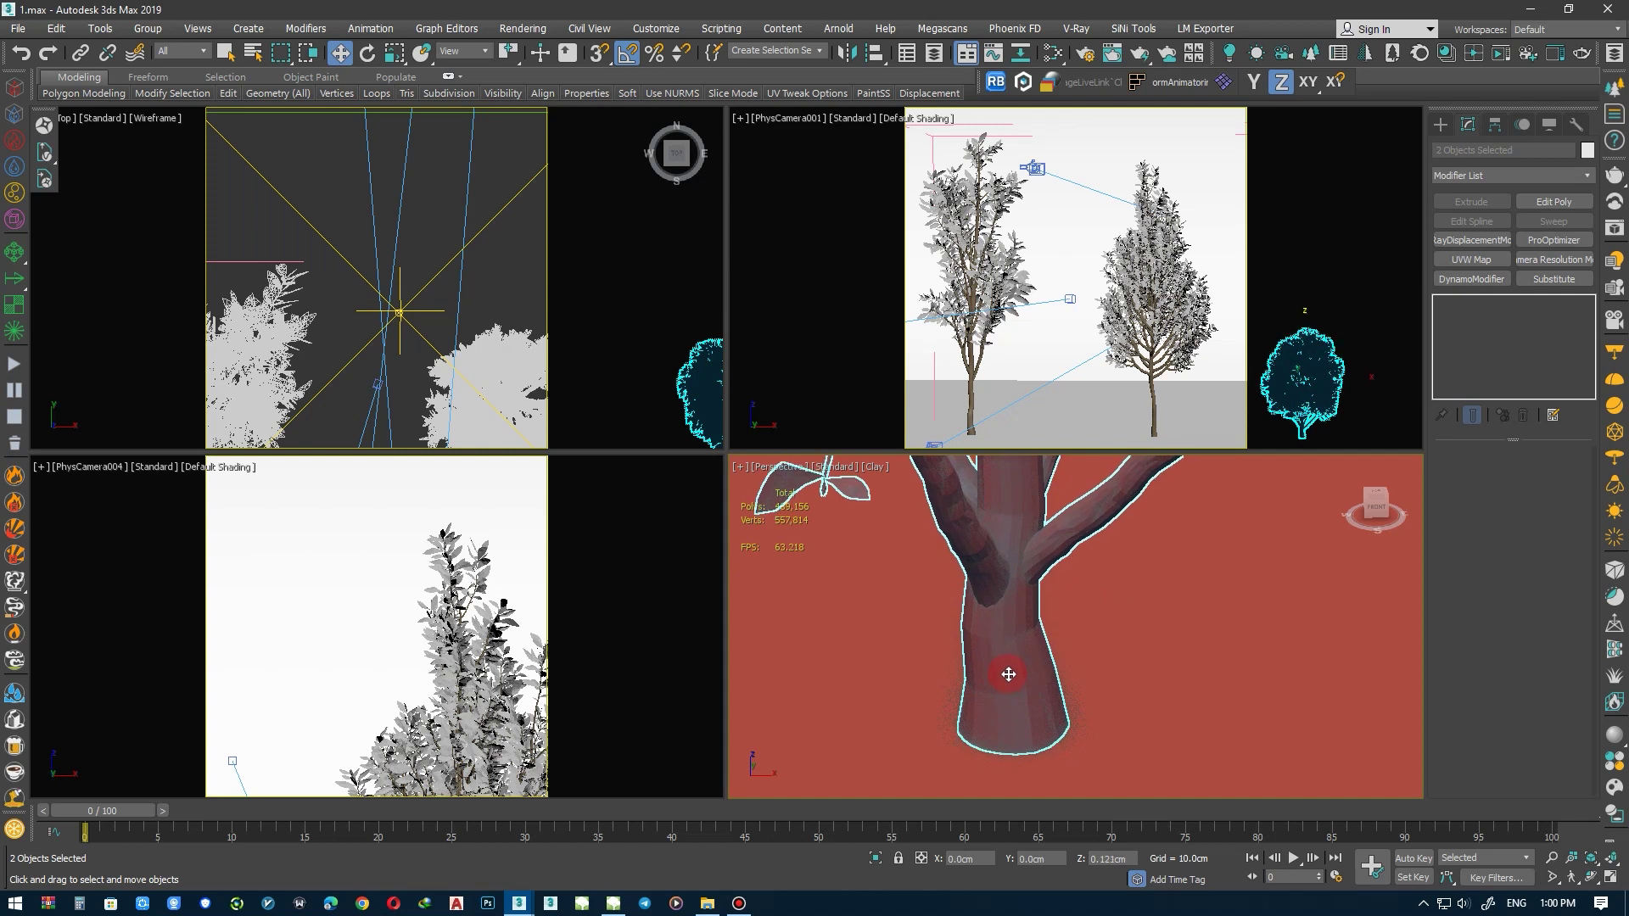
scroll(1008, 675, "down", 5)
middle_click_drag(1011, 665, 1069, 691)
left_click(1015, 654, "ctrl")
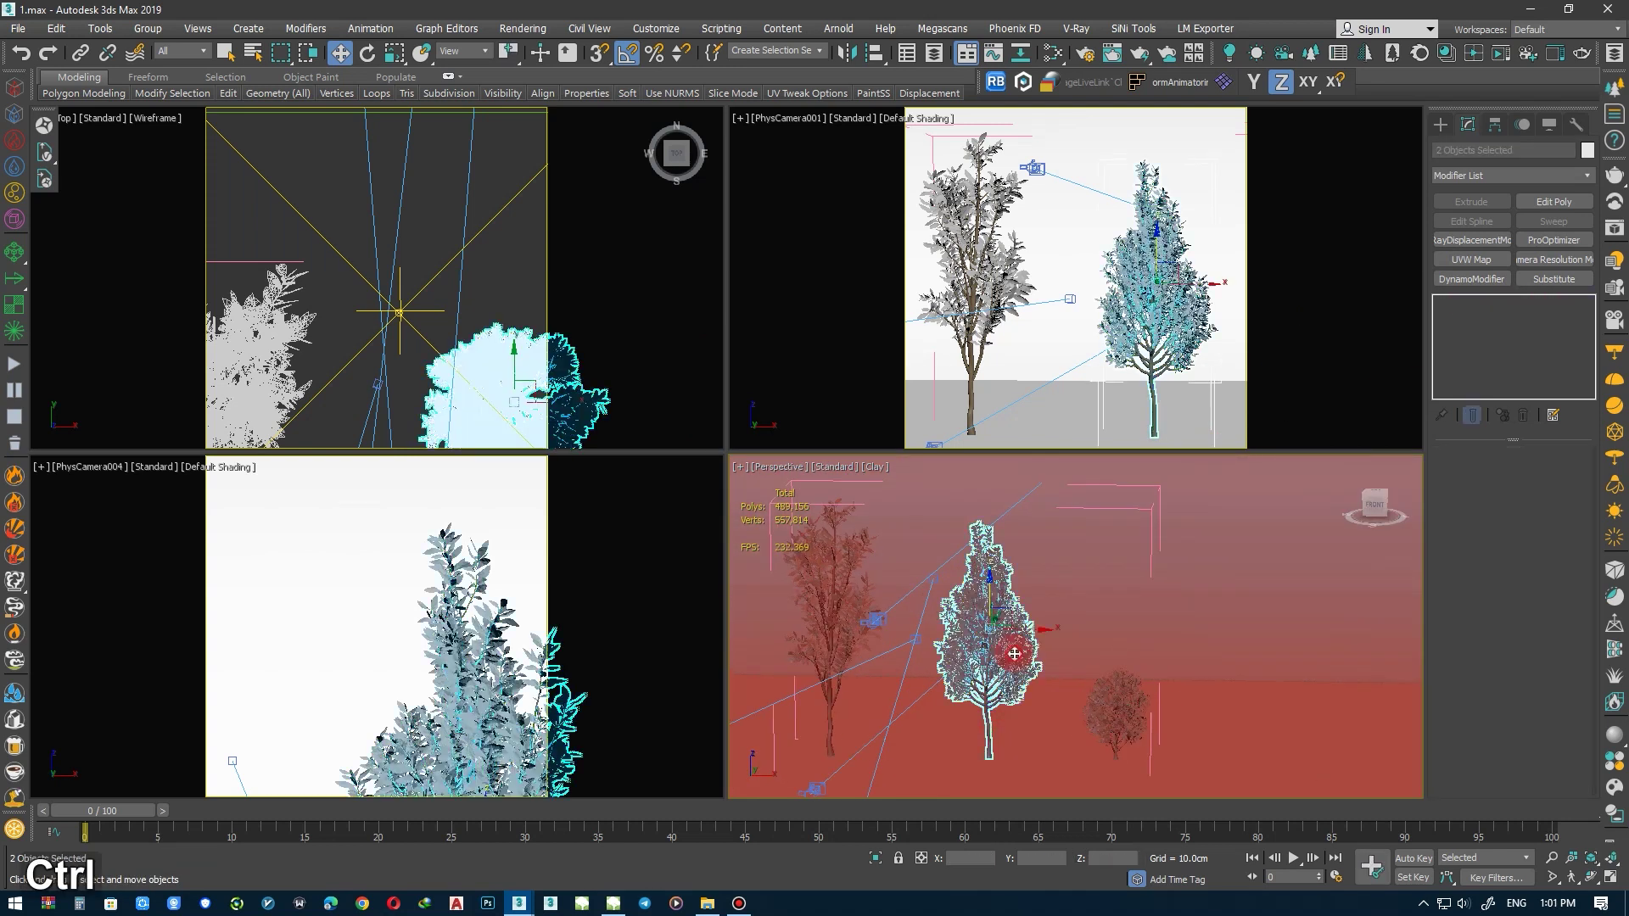
Move the small bush left into the camera frame and turn the left tree around its vertical axis
left_click(1119, 750)
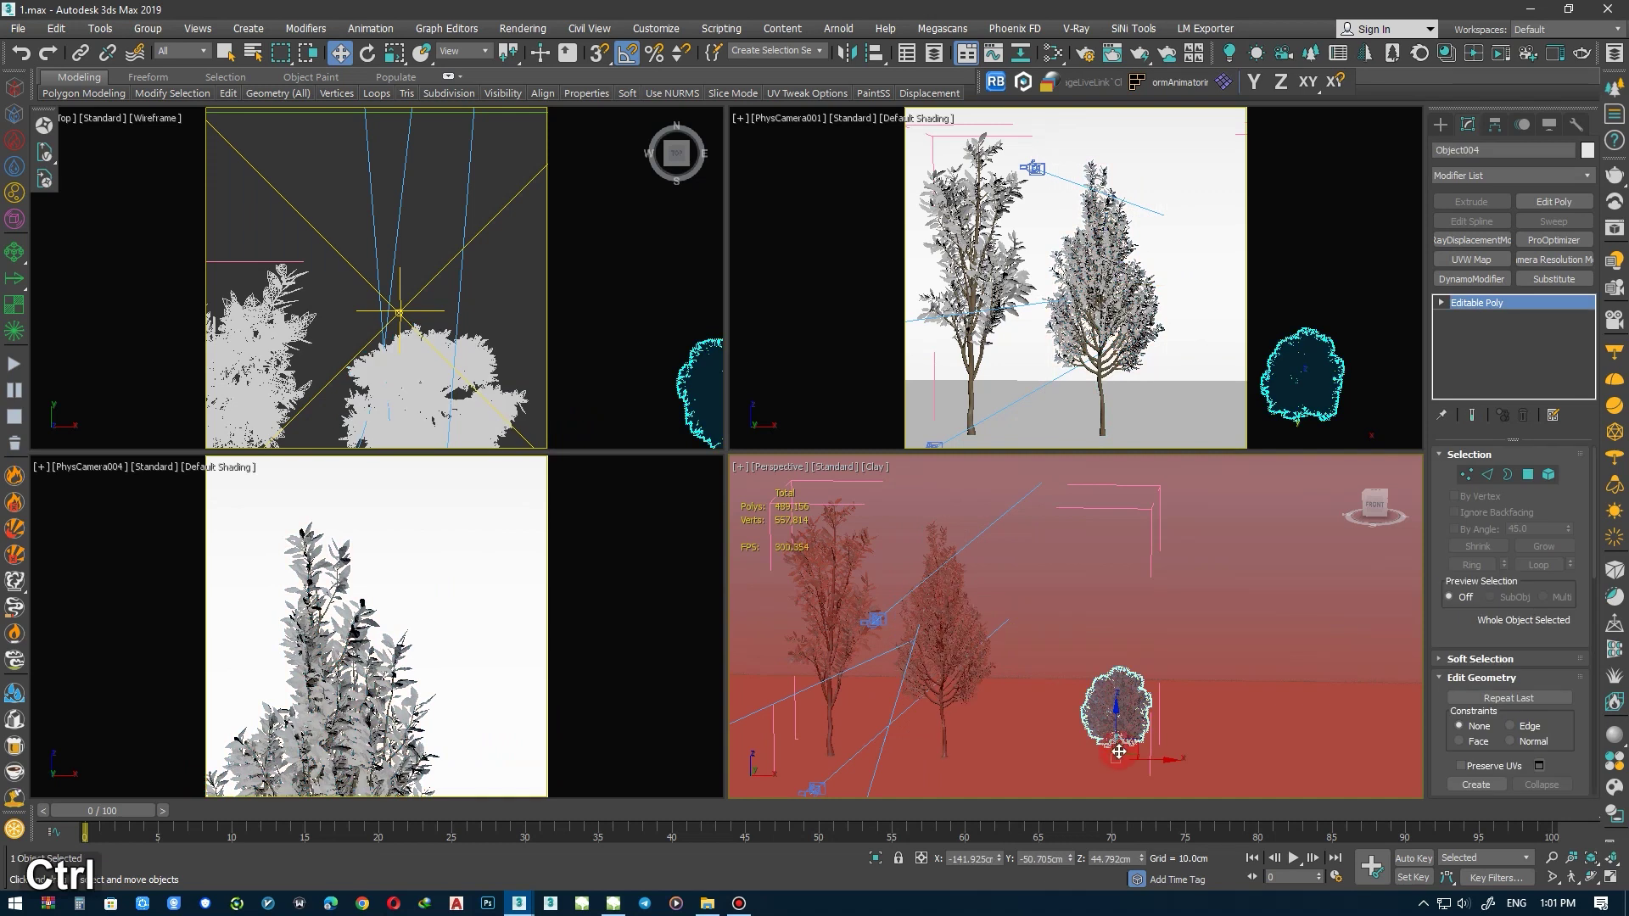
left_click_drag(1119, 751, 1044, 704)
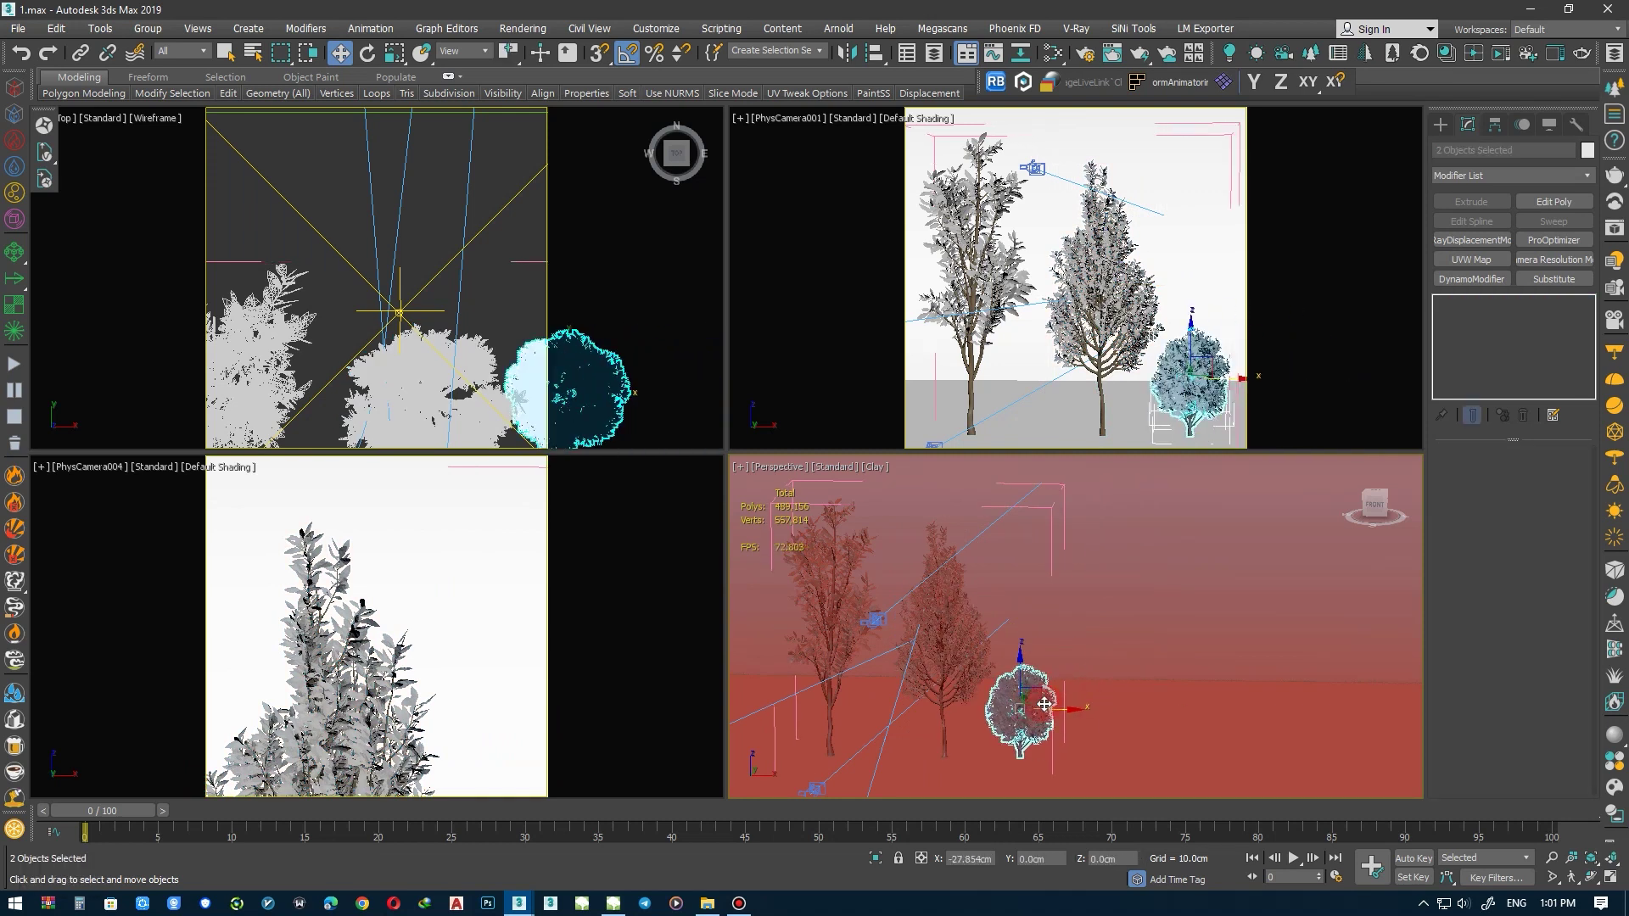
left_click(838, 687)
left_click(870, 609, "ctrl")
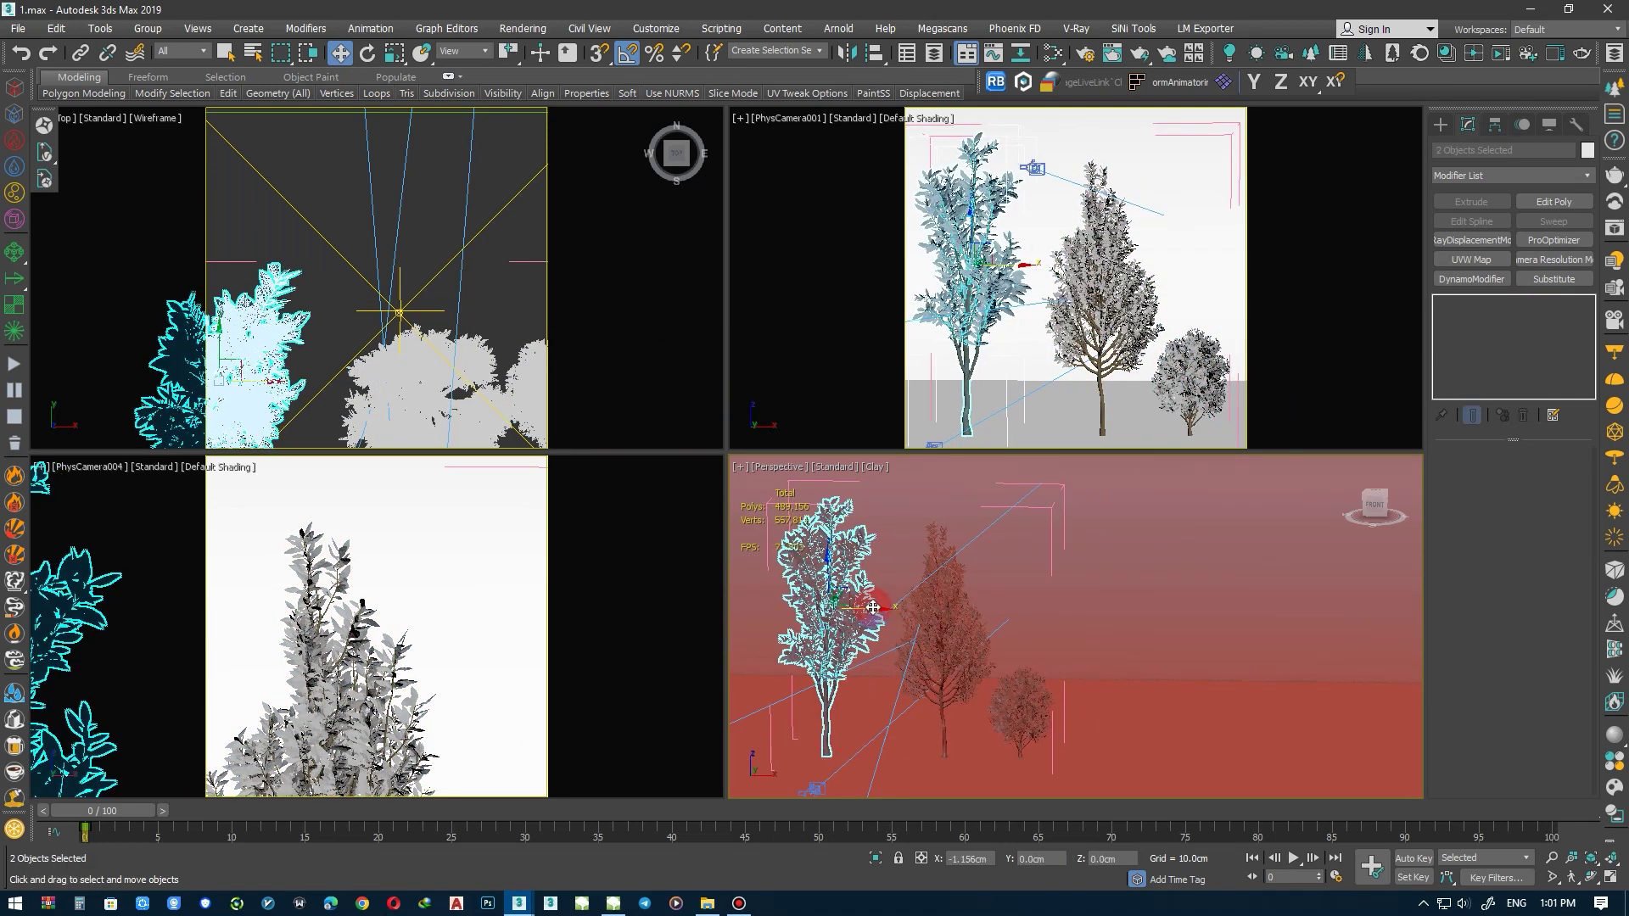
mouse_move(866, 635)
left_mouse_down()
mouse_move(974, 620)
mouse_move(948, 628)
left_mouse_up()
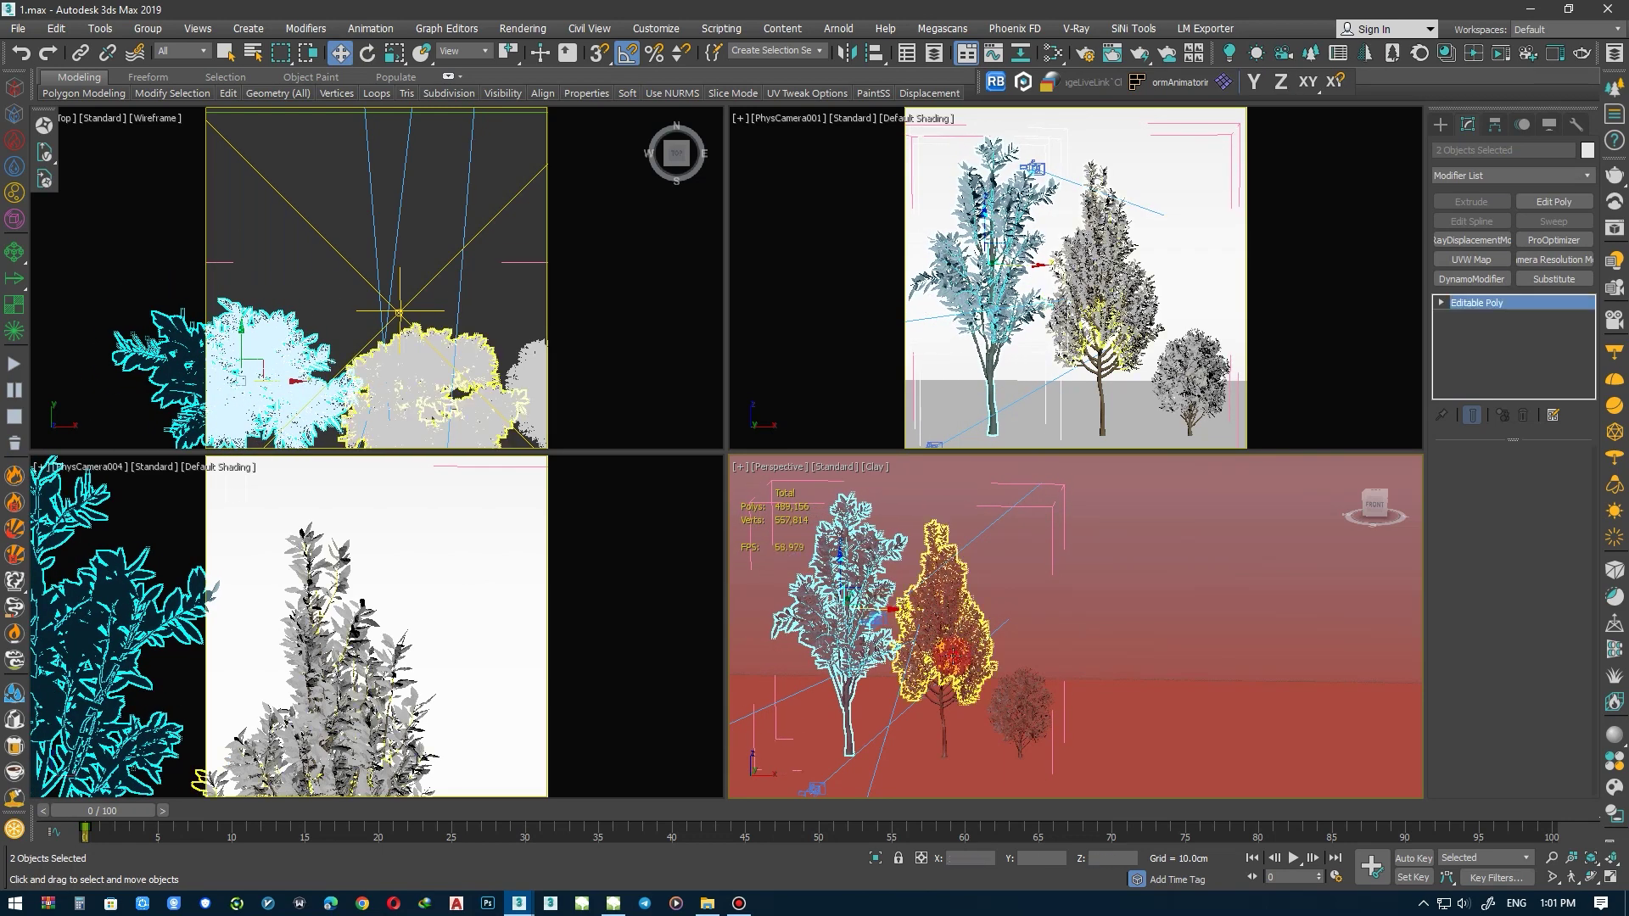
Try rotating the middle tree, undo it, and nudge the bush slightly right
left_click(951, 695)
left_click(991, 632, "ctrl")
key("e")
mouse_move(992, 632)
left_mouse_down()
mouse_move(1138, 647)
mouse_move(970, 636)
left_mouse_up()
key("ctrl+z")
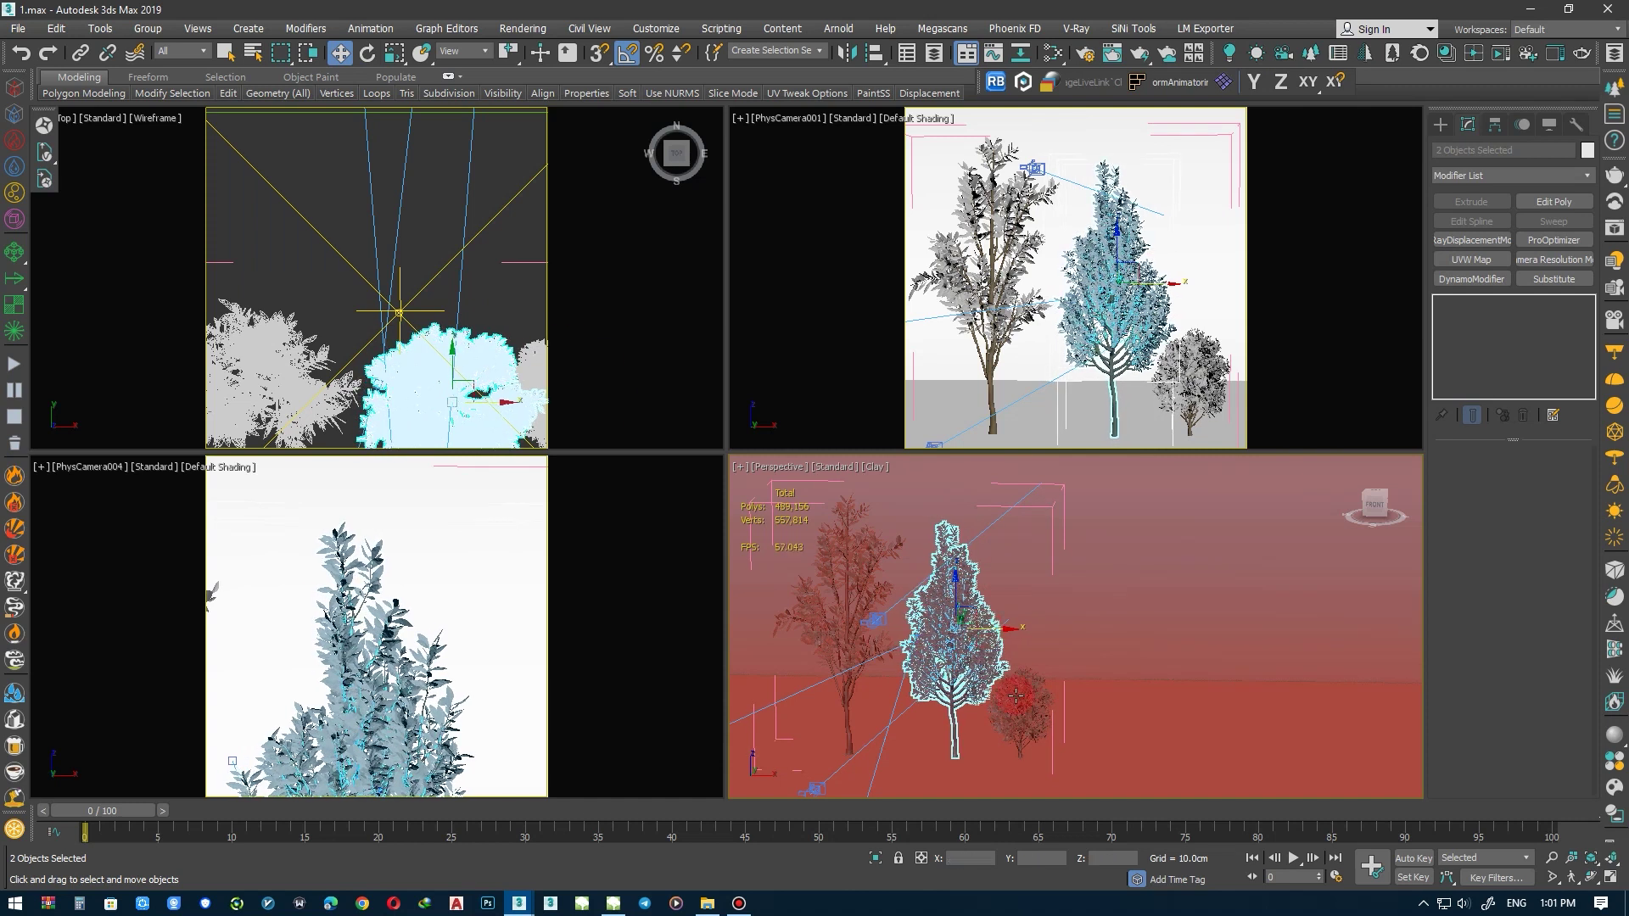
left_click(1025, 699)
left_click_drag(1030, 694, 1066, 709)
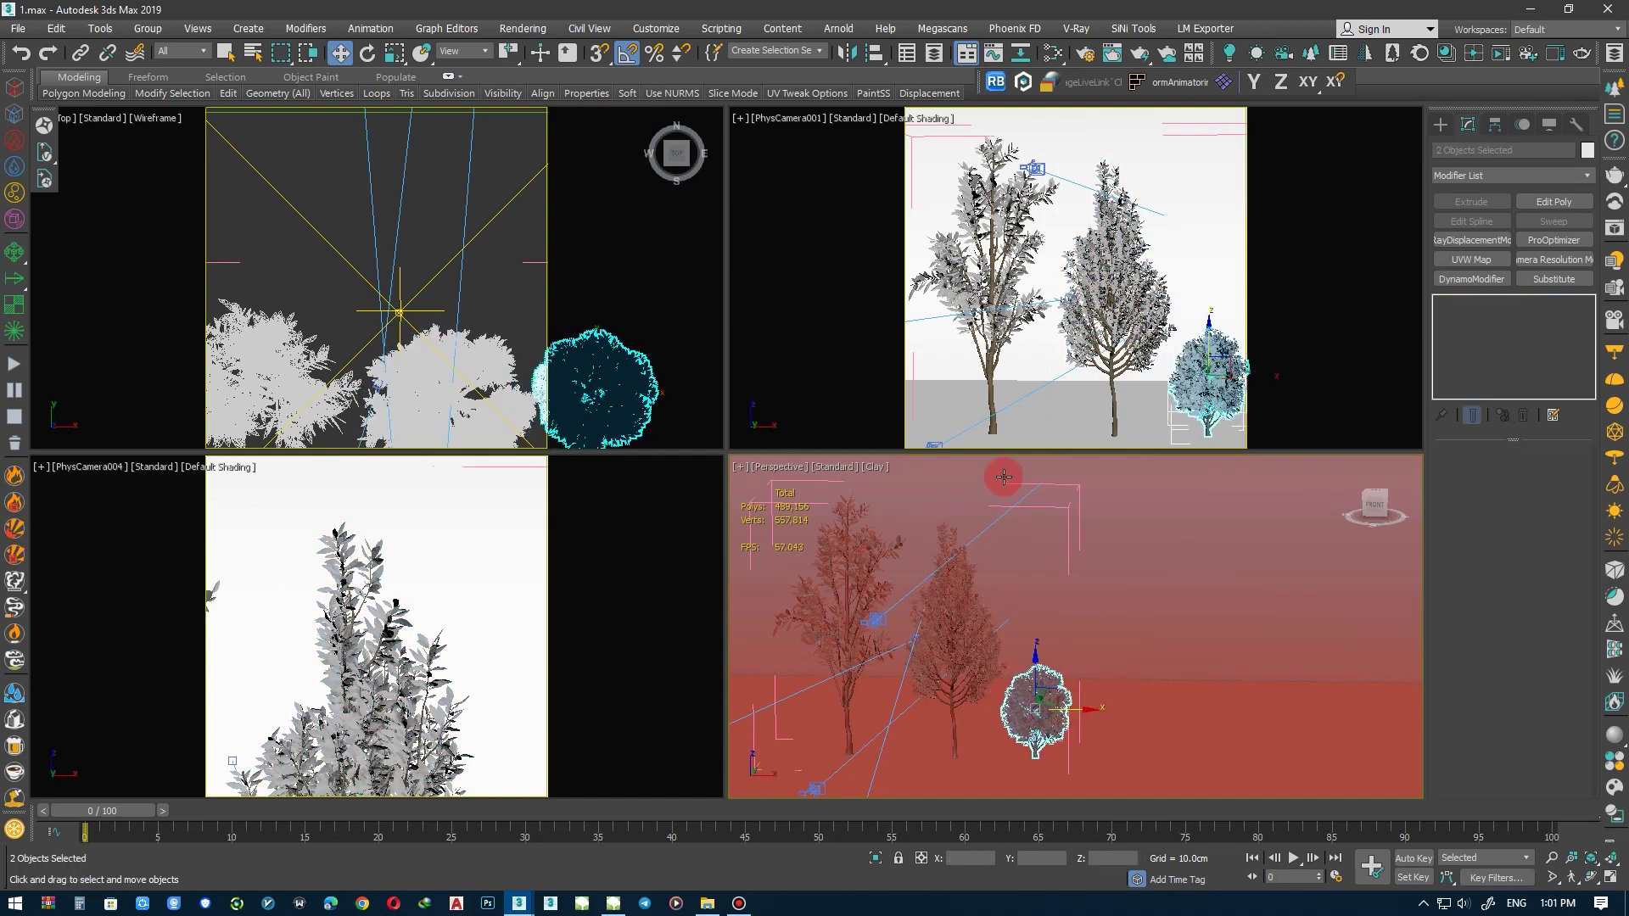
Check selections of Line002, Group001, the middle tree and the bush, then show the studio backdrop
left_click(1061, 402)
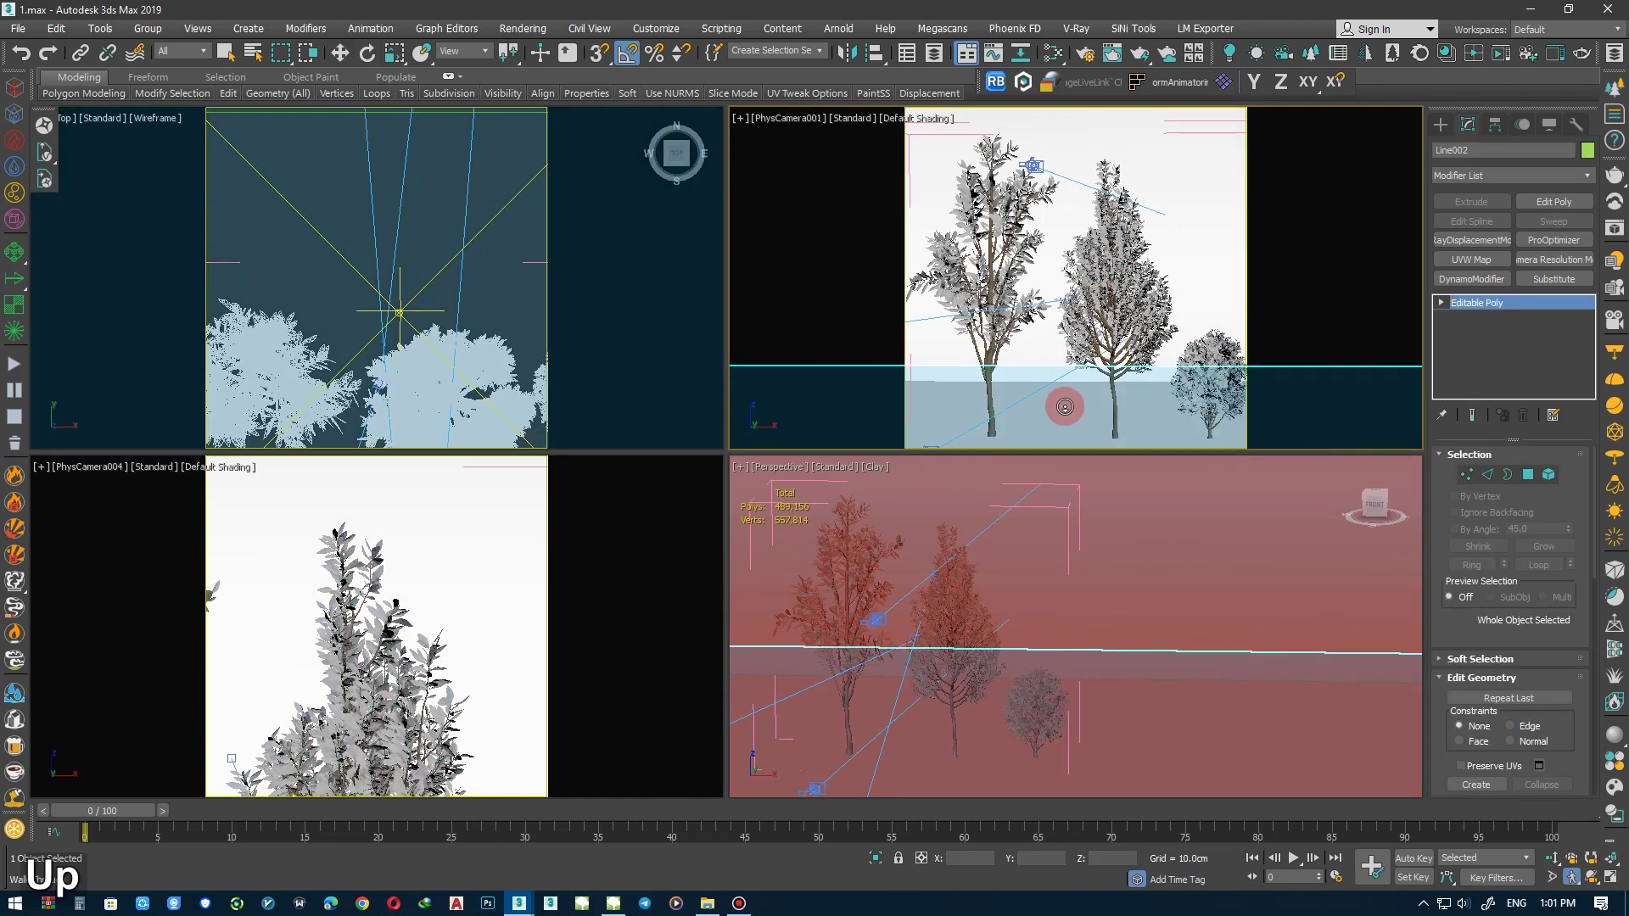
left_click(1201, 140)
left_click(999, 623)
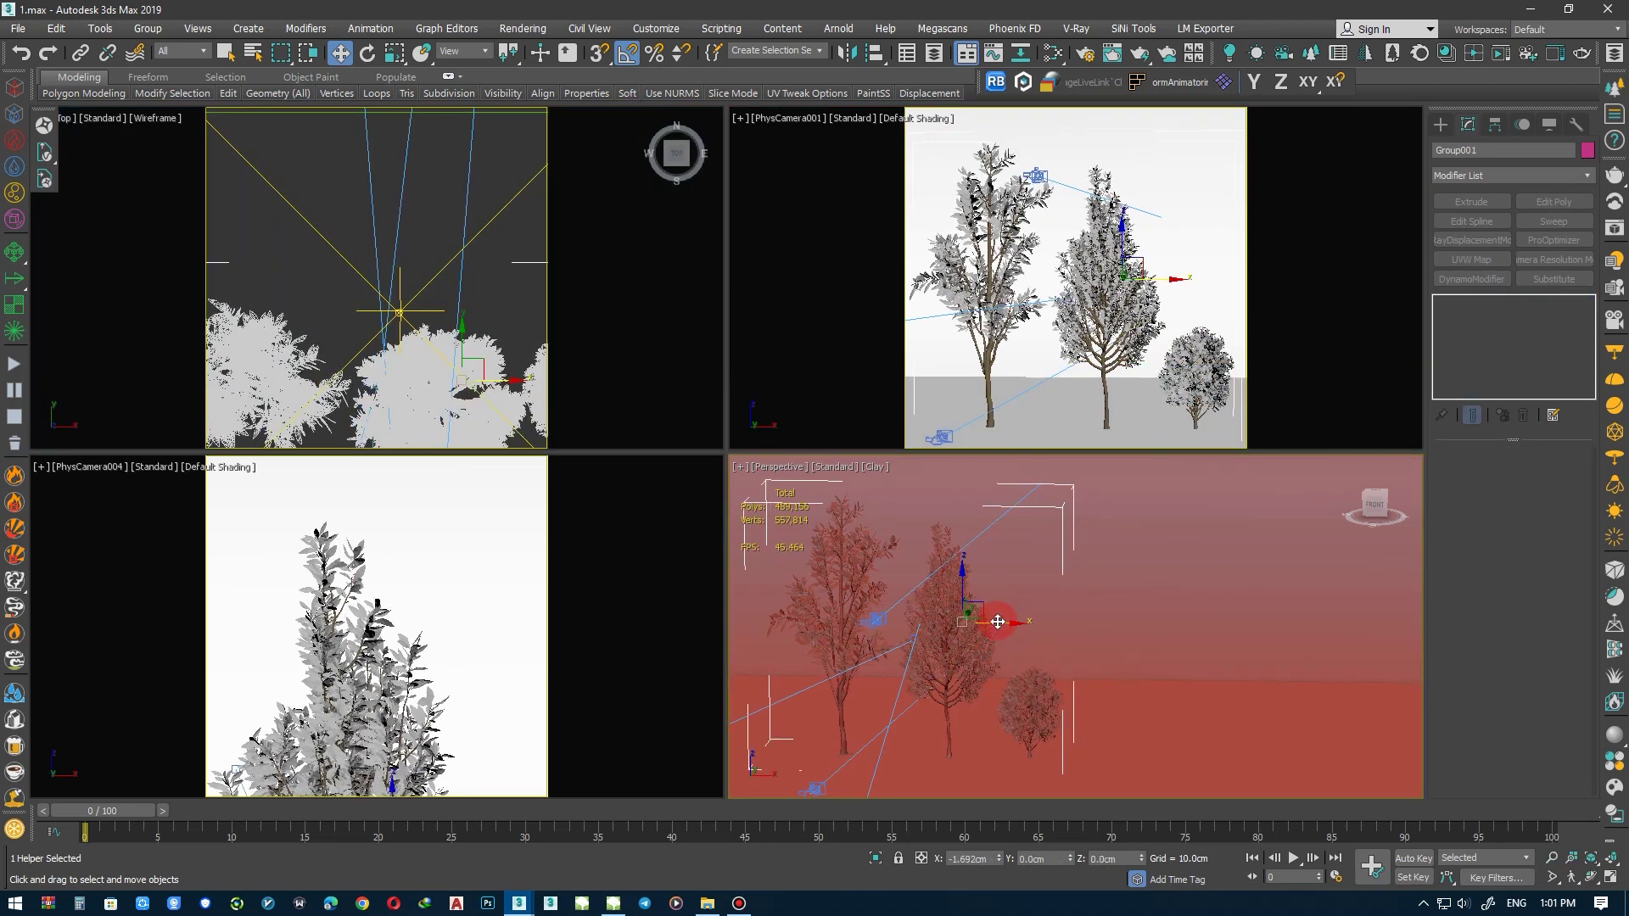
double_click(999, 626)
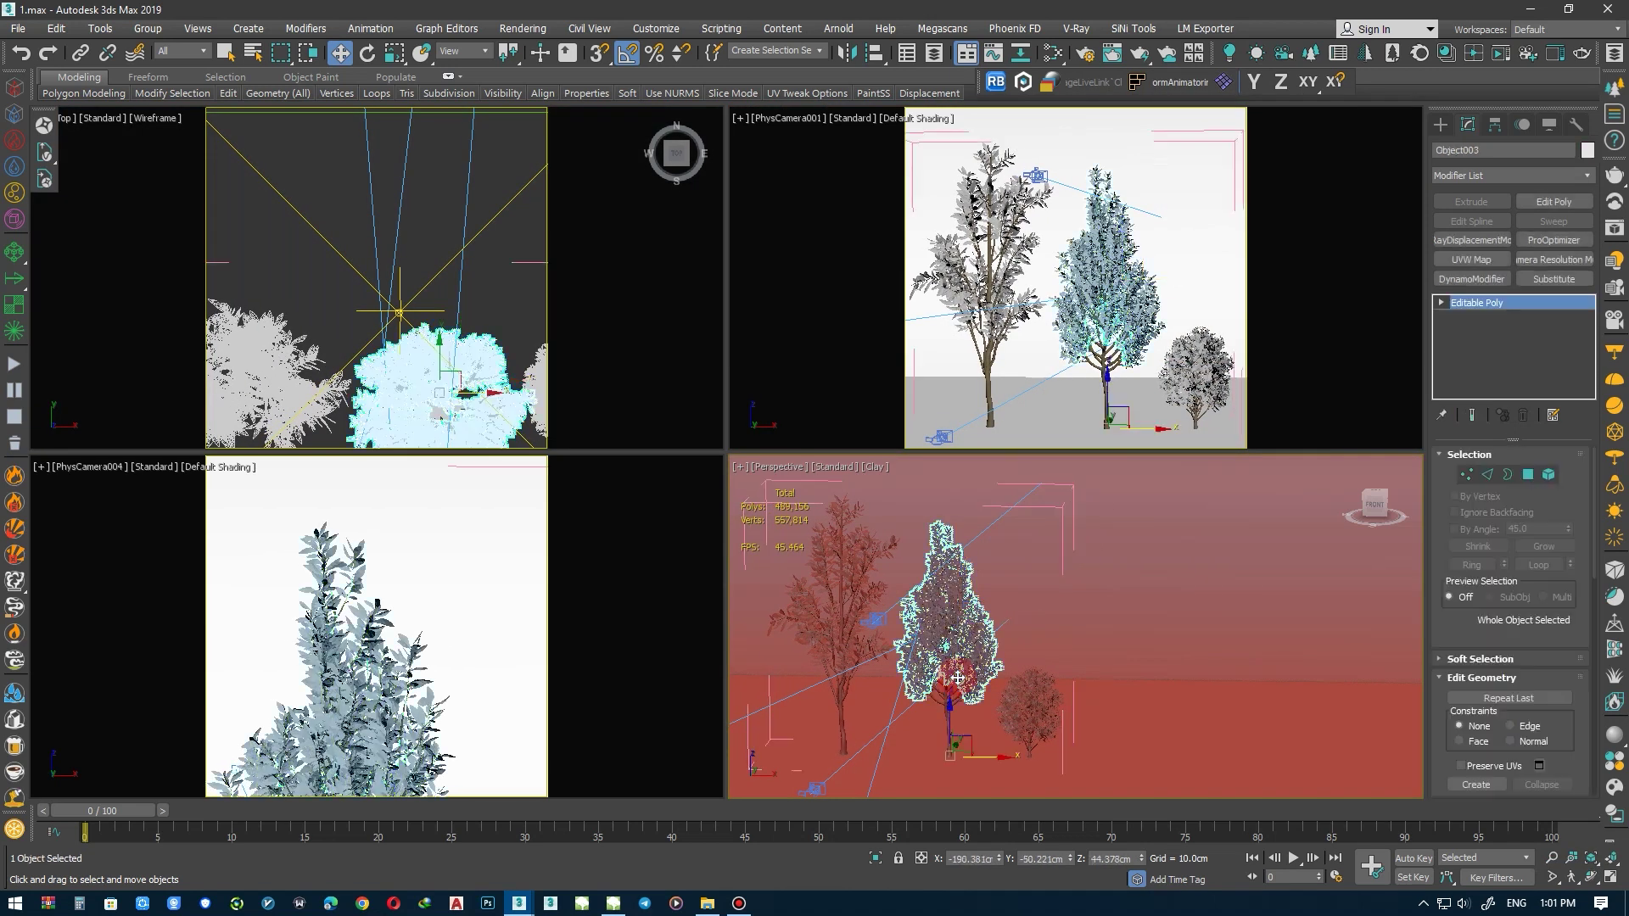
left_click(1037, 696)
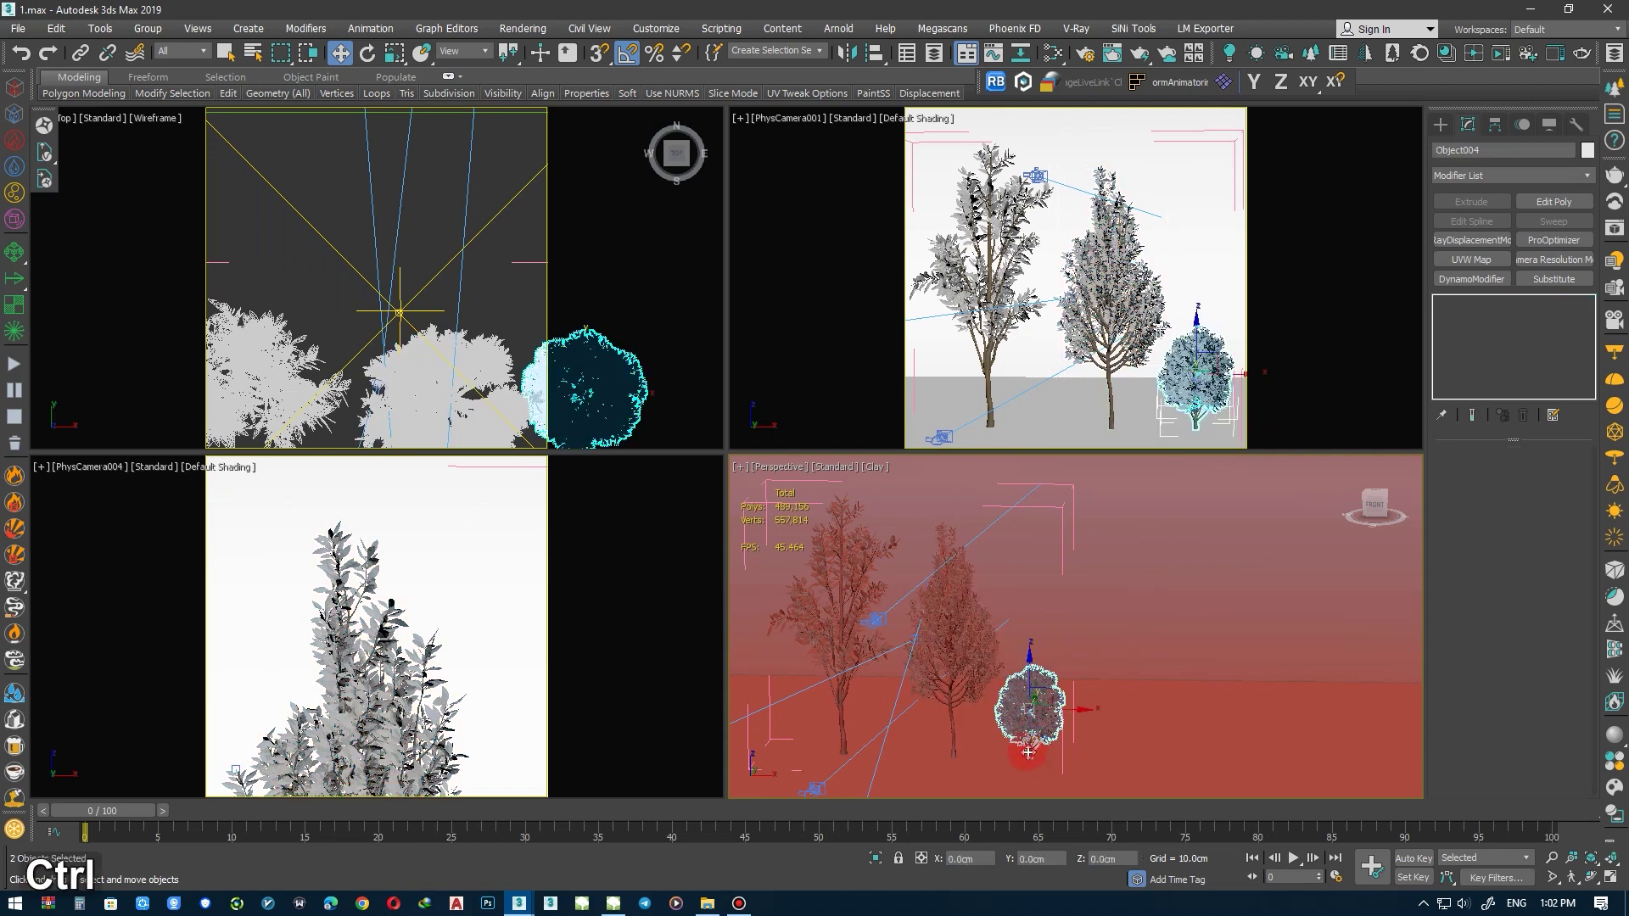
left_click(1050, 399)
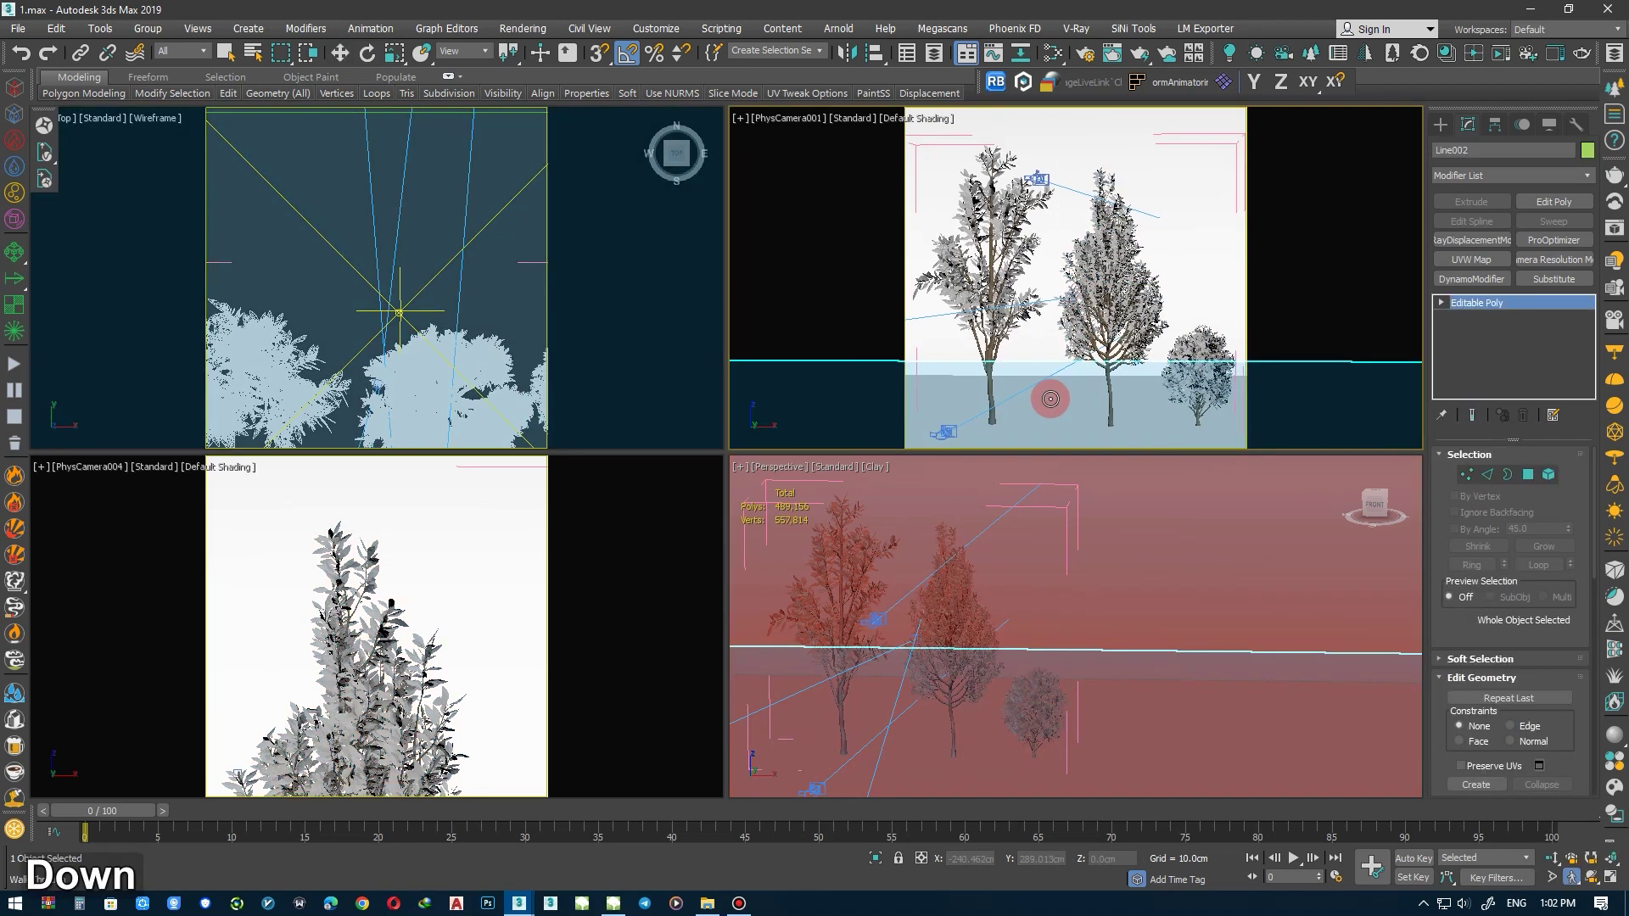
left_click(1016, 609)
mouse_move(1008, 626)
middle_mouse_down("alt")
mouse_move(1137, 564)
mouse_move(1040, 594)
mouse_move(1063, 577)
mouse_move(1040, 564)
middle_mouse_up("alt")
Save the scene and place the V-Ray Frame Buffer beside the viewports
key("ctrl+s")
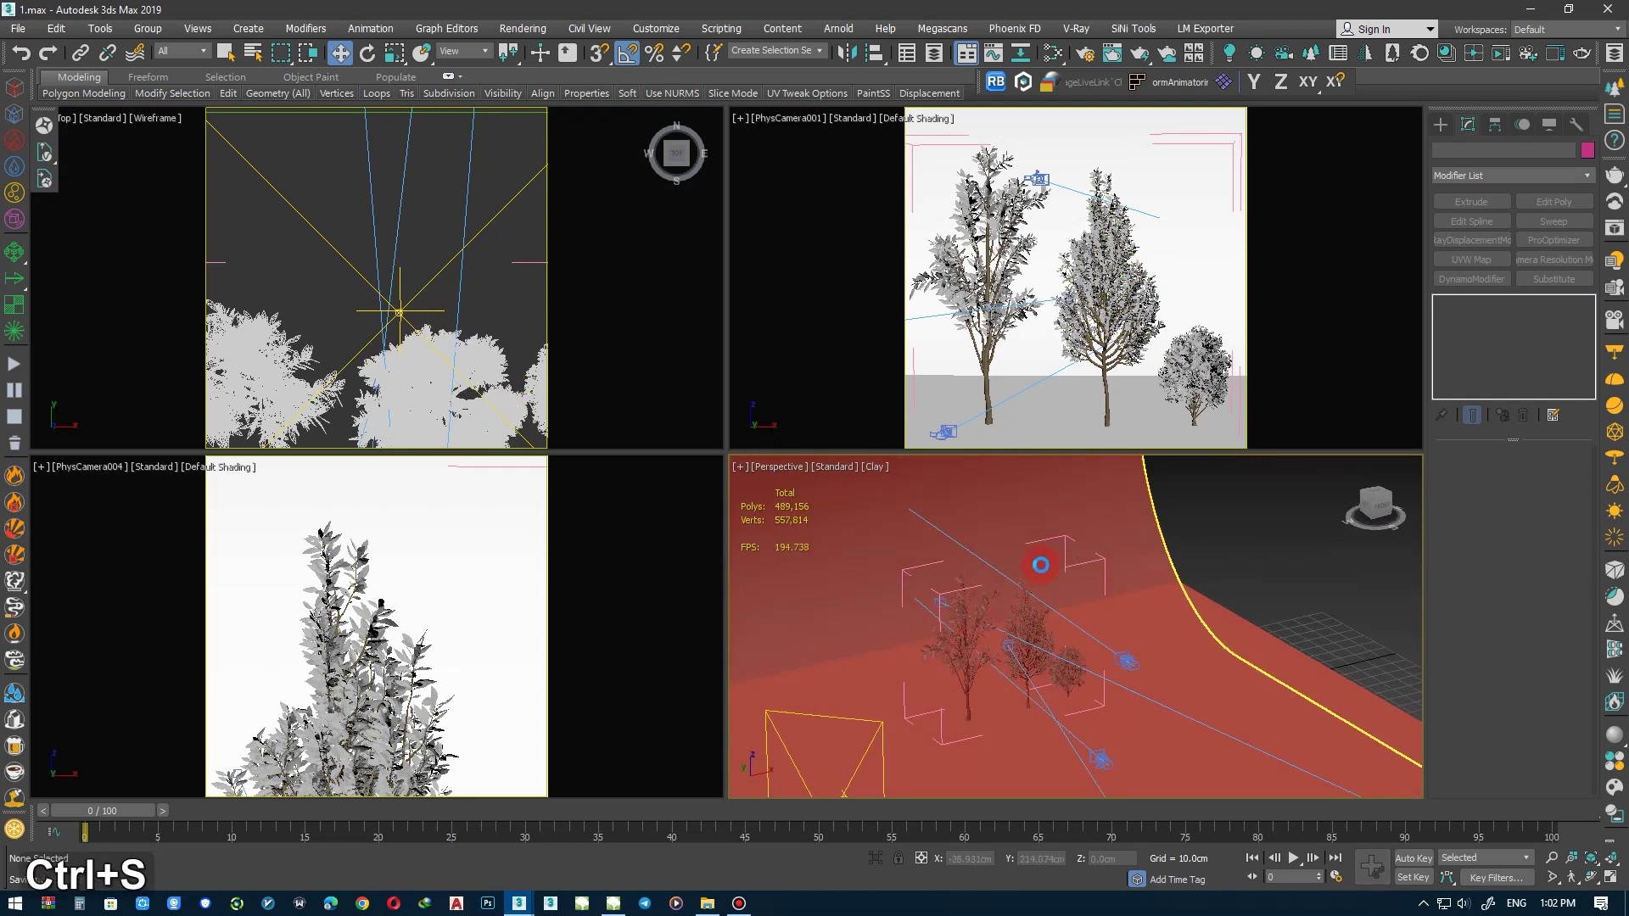
left_click(1615, 204)
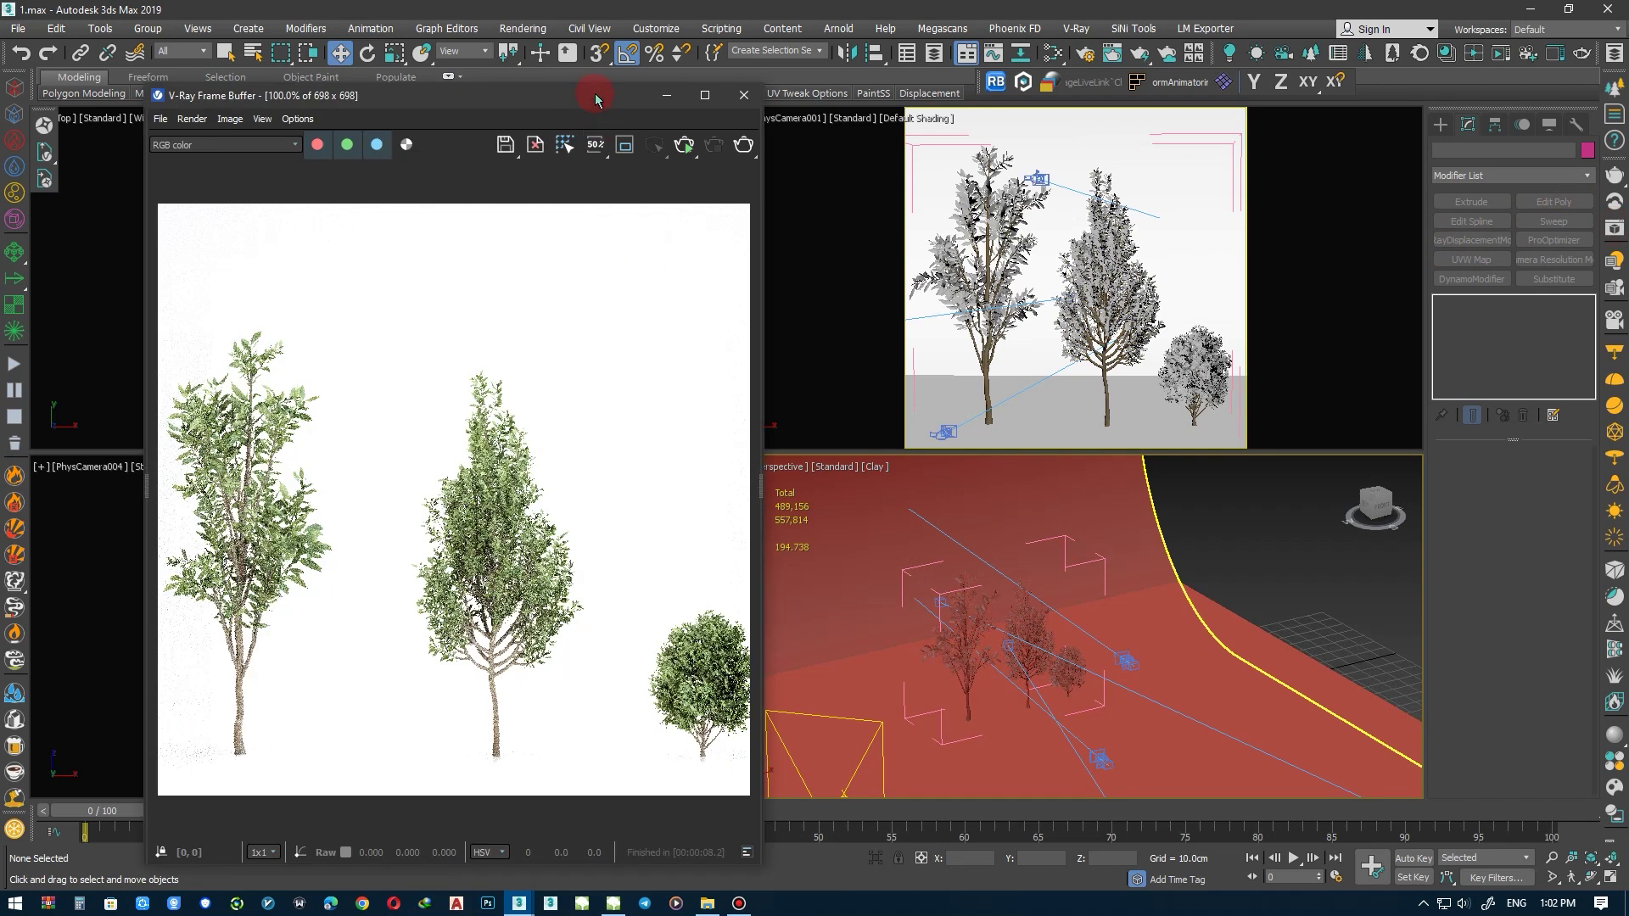
left_click(782, 106)
Lock Render Setup to the camera view, start interactive rendering, and tilt the view down slightly
key("F10")
left_click(747, 238)
left_click(770, 159)
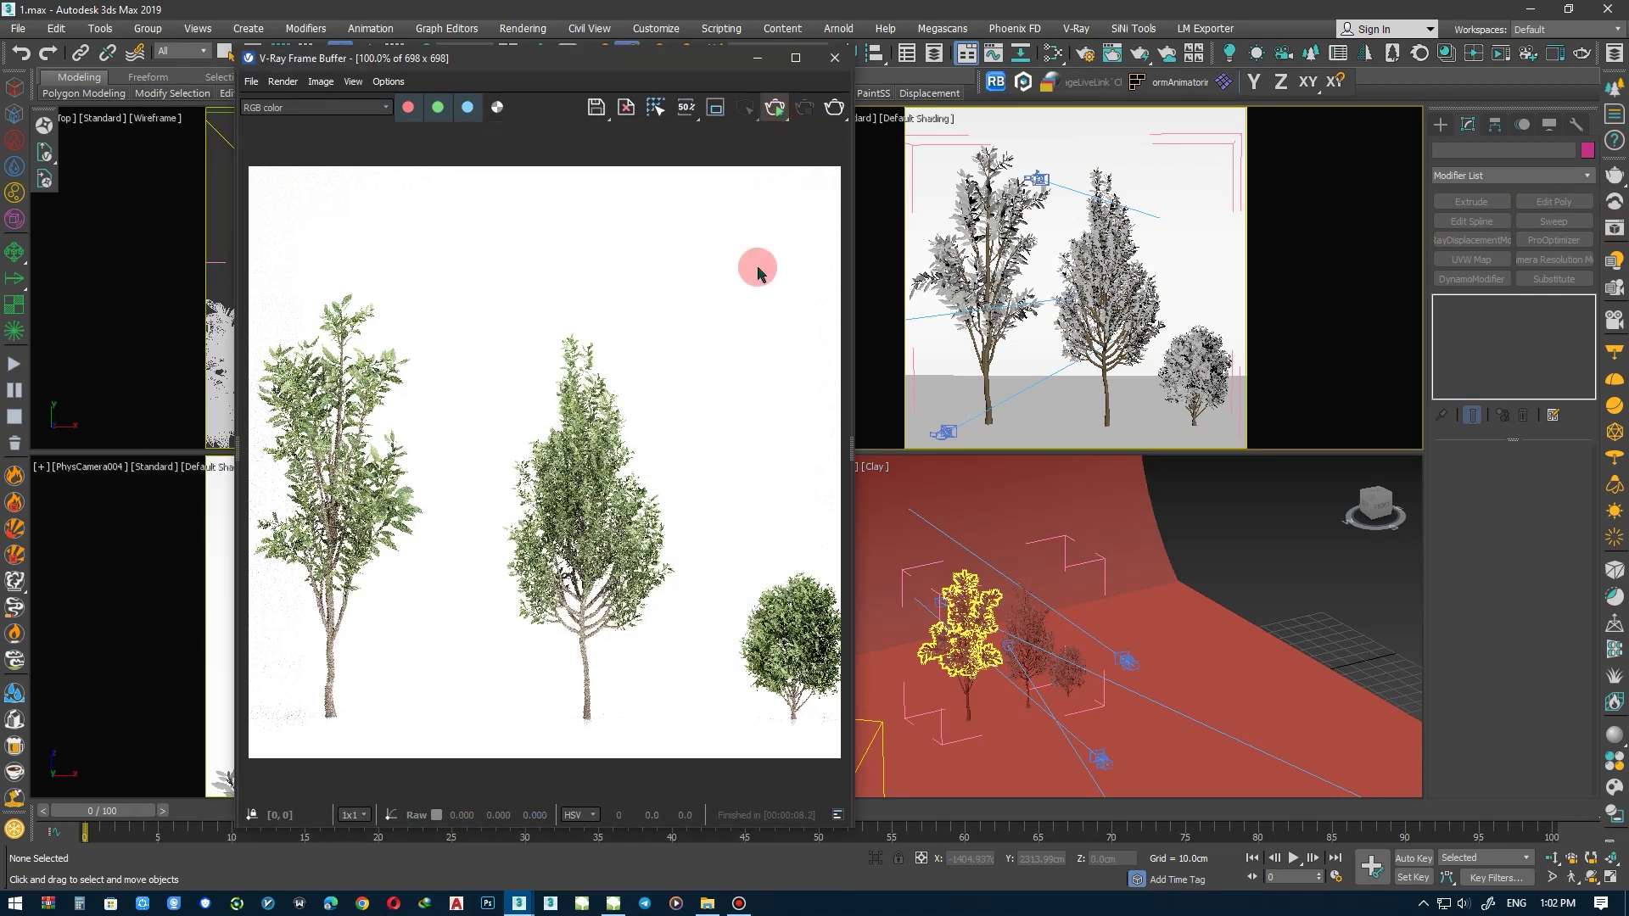
key("shift+q")
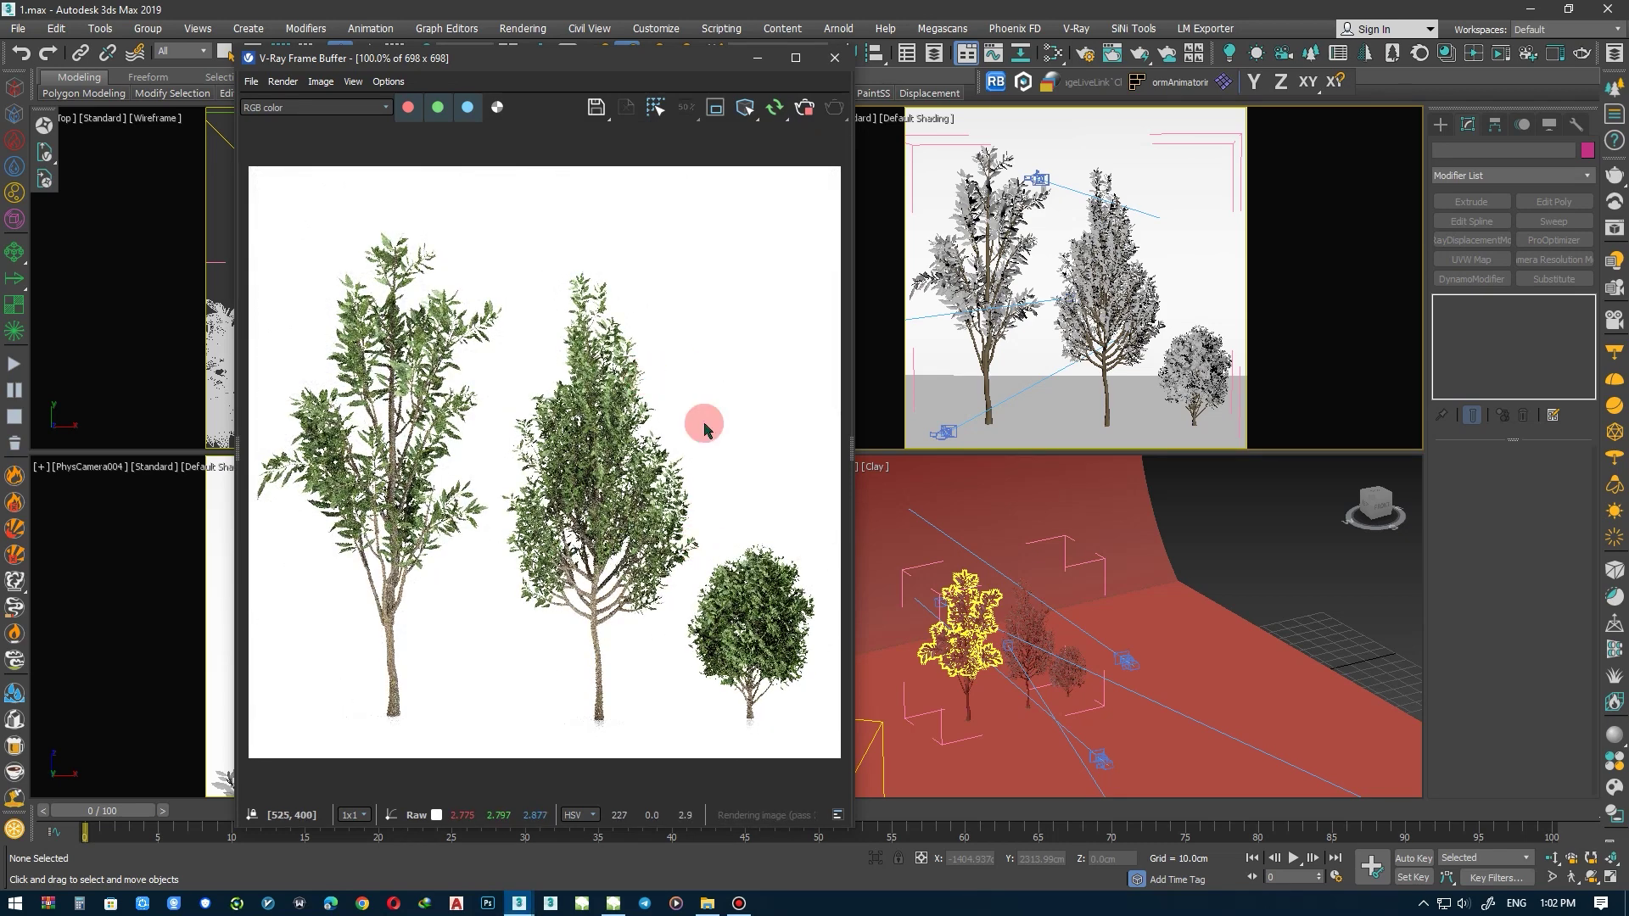
left_click(1036, 370)
left_click_drag(1040, 367, 1046, 356)
key("Down")
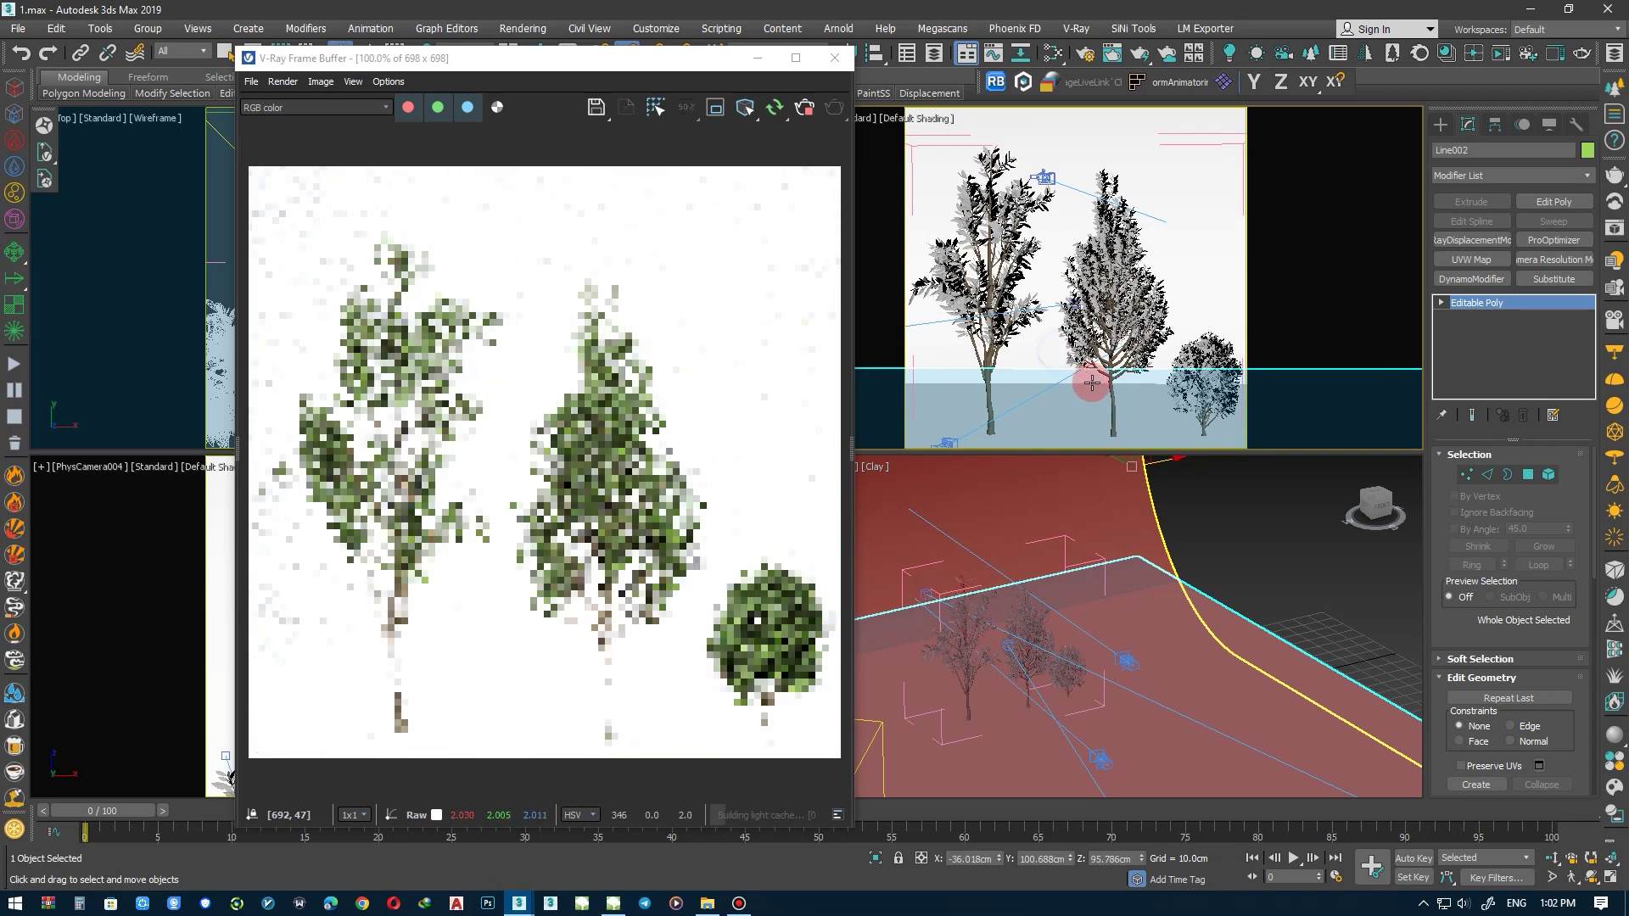
Turn the left tree to -140 degrees and shift it slightly left
left_click(1027, 313, "ctrl")
mouse_move(1021, 268)
left_mouse_down()
mouse_move(844, 280)
mouse_move(1015, 314)
mouse_move(1196, 323)
mouse_move(1180, 325)
left_mouse_up()
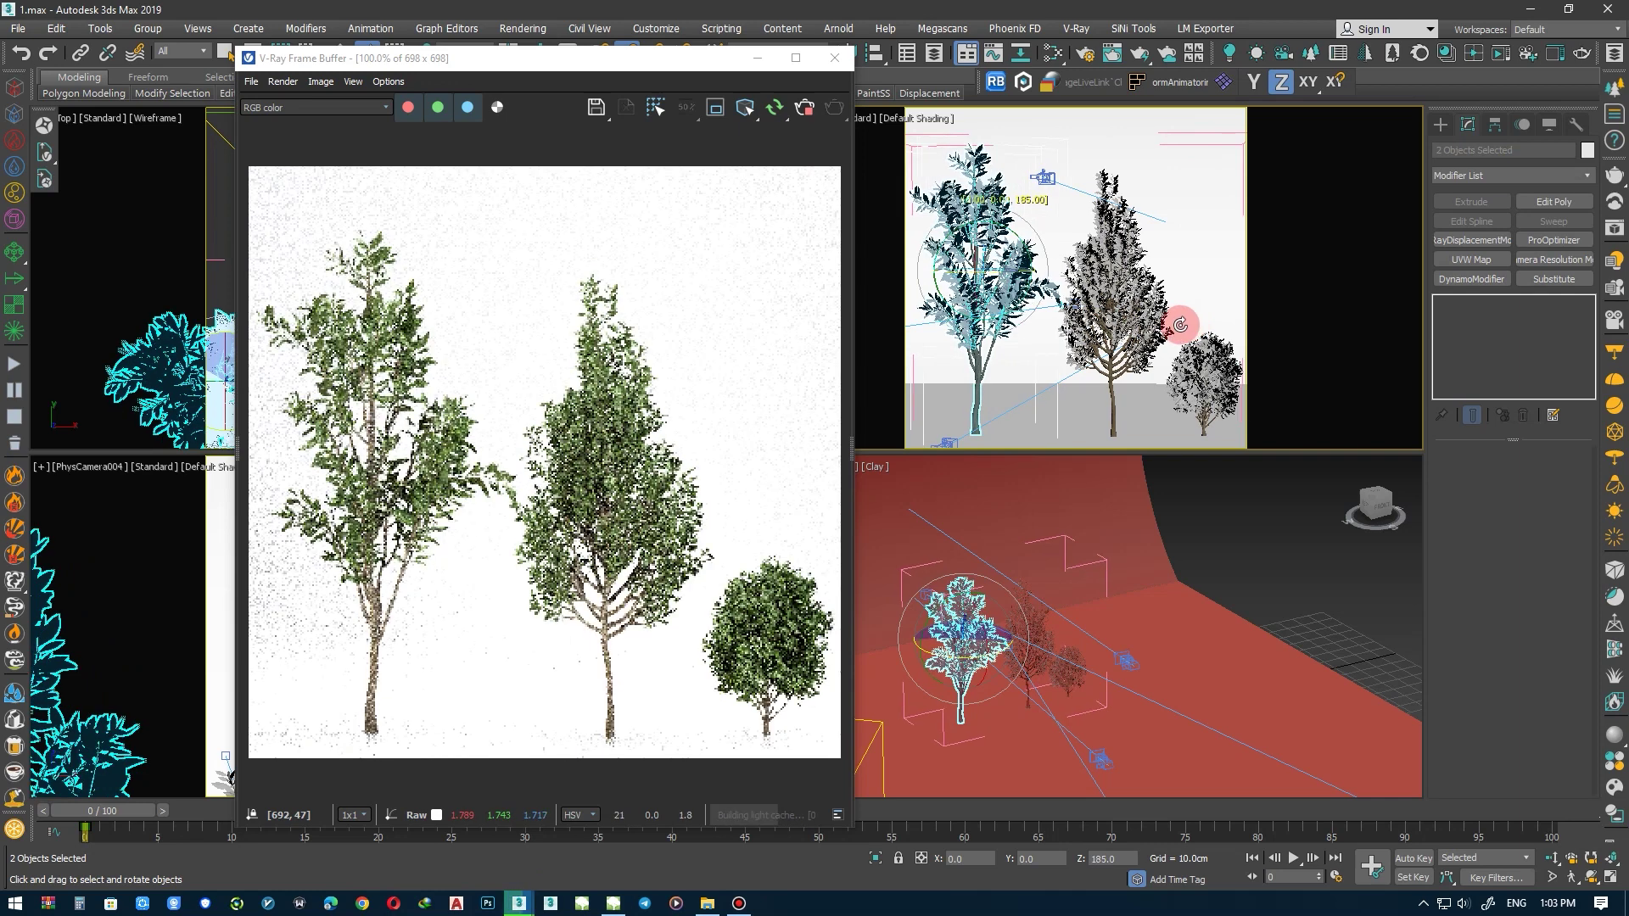
key("w")
left_click_drag(1021, 271, 1025, 268)
key("w")
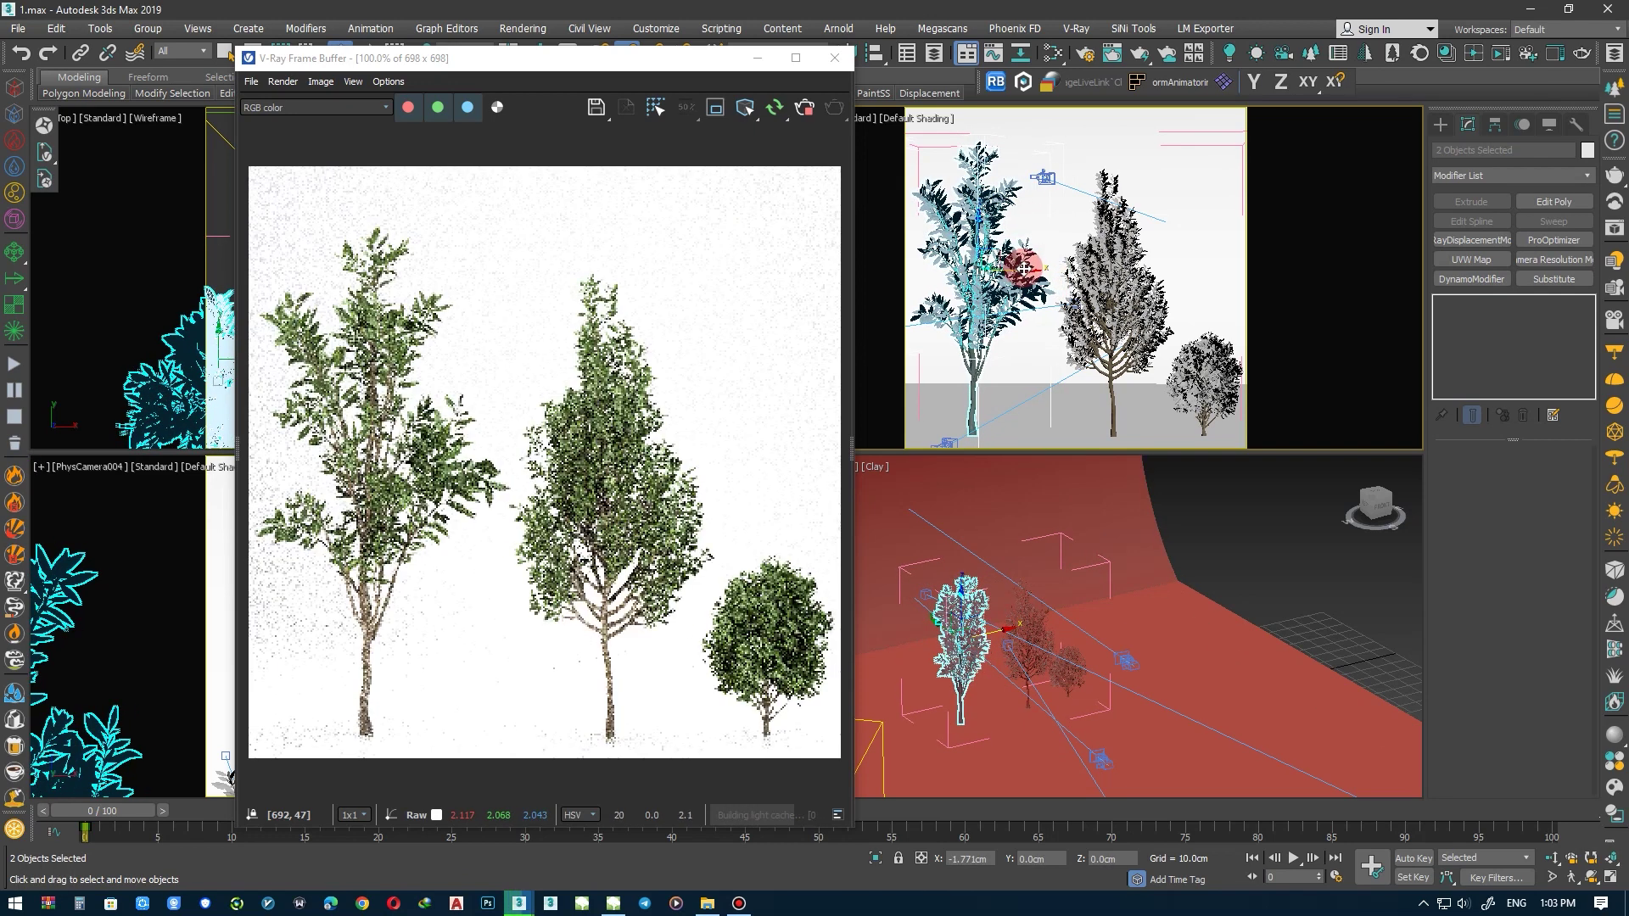
Move the middle tree left, then undo the unwanted tree moves
left_click(1138, 291)
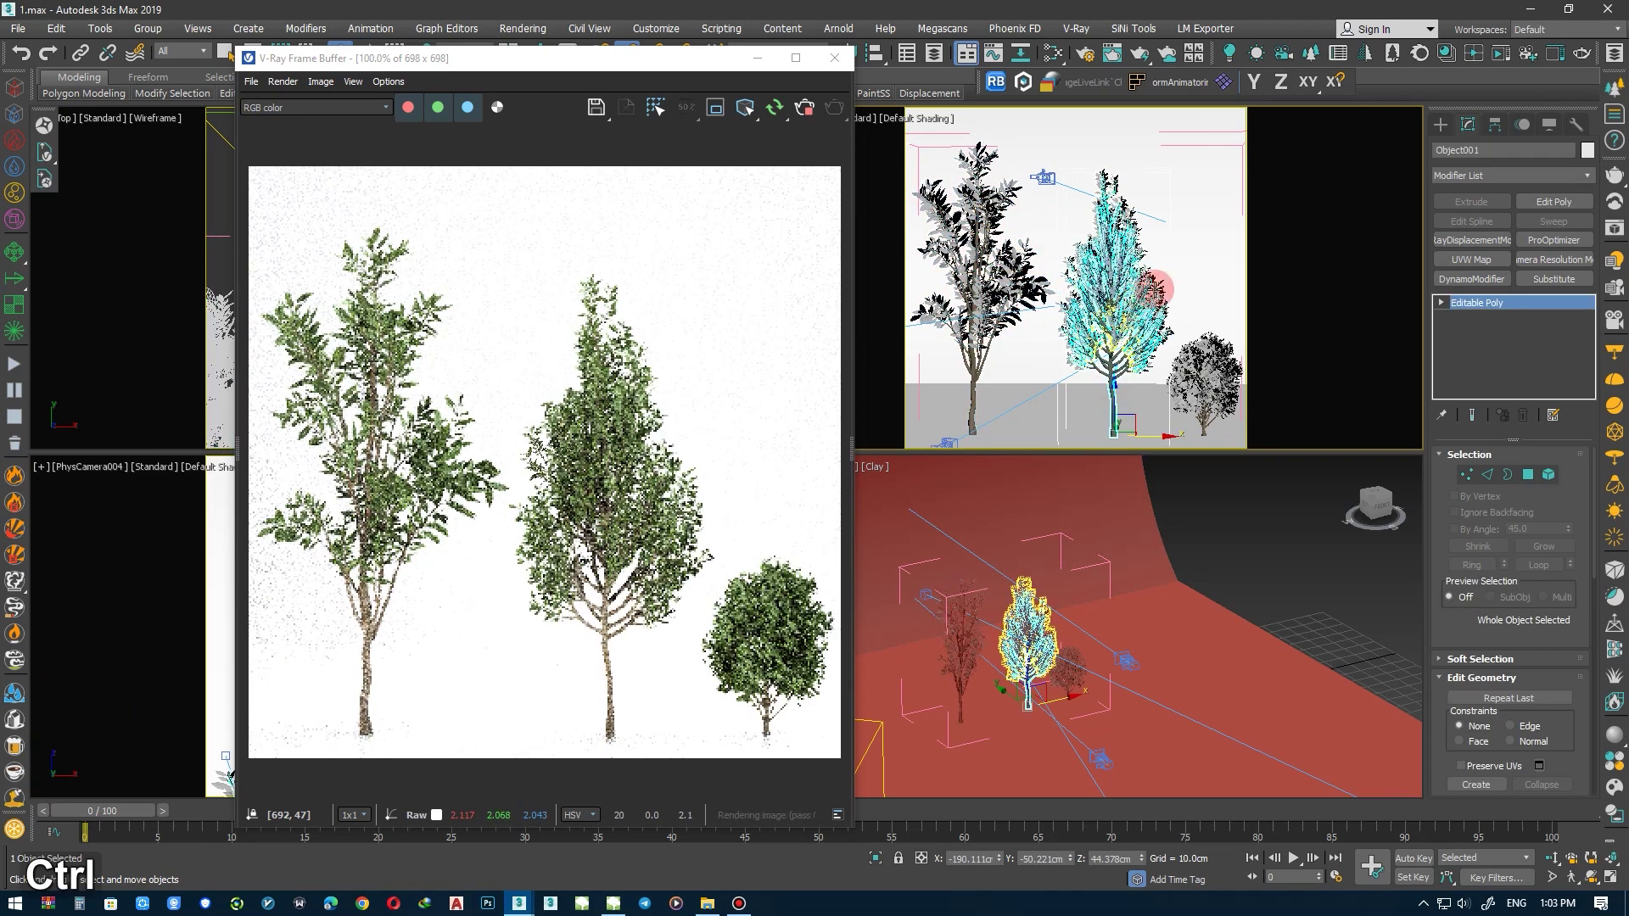
mouse_move(1157, 289)
left_mouse_down()
mouse_move(1115, 302)
mouse_move(1130, 287)
left_mouse_up()
key("ctrl+z")
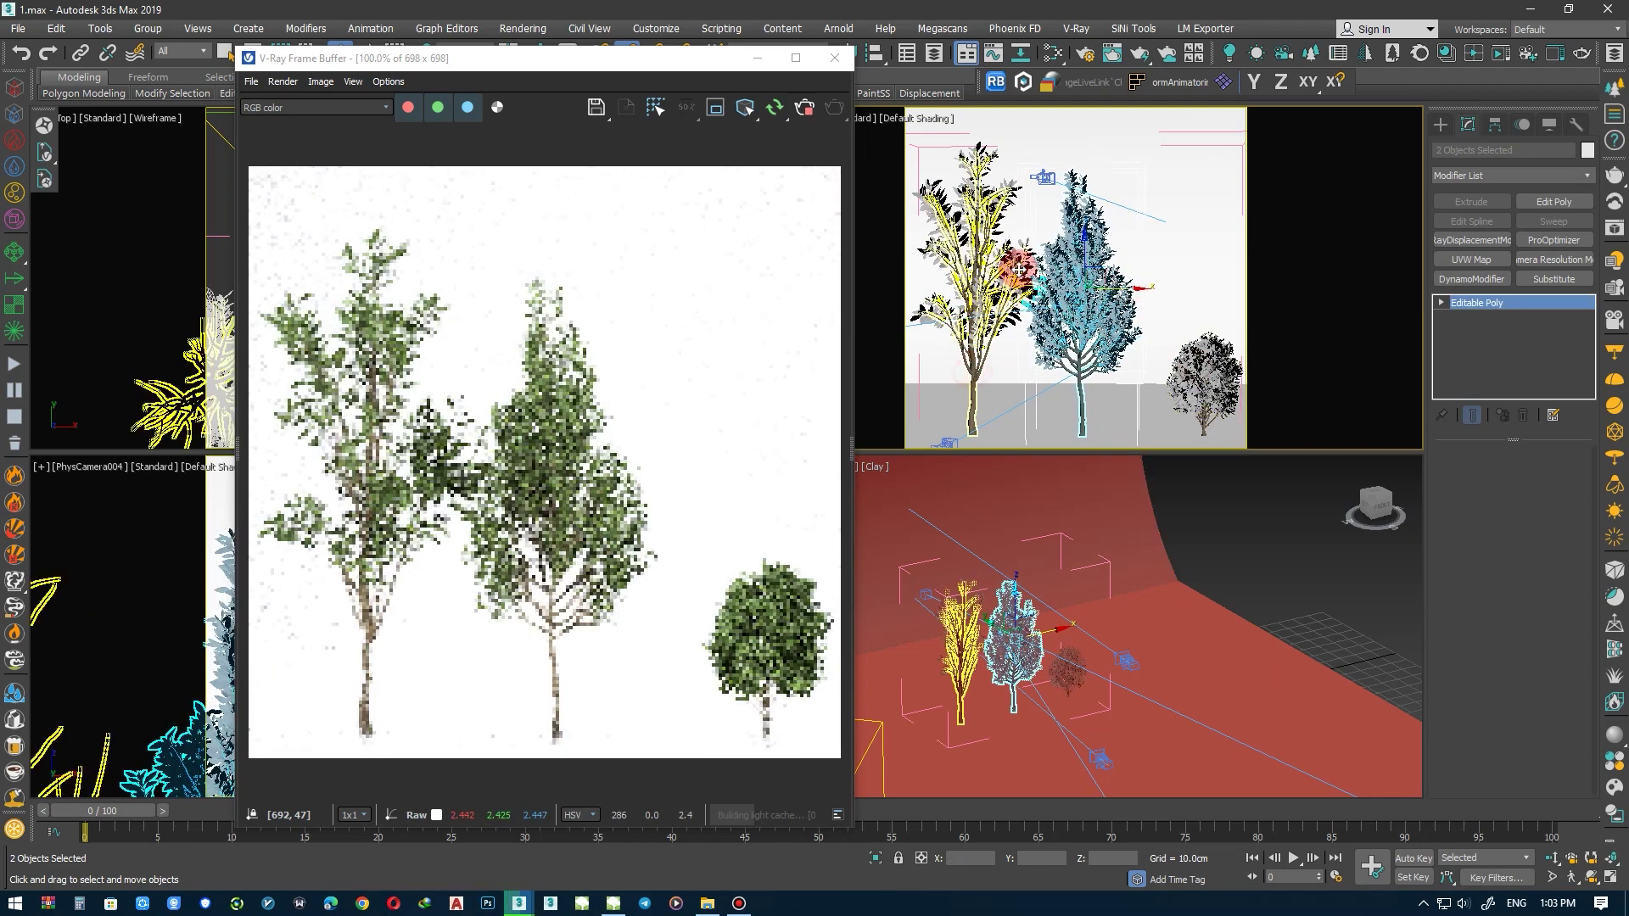
key("ctrl+z")
middle_click_drag(1004, 576, 966, 609, "alt")
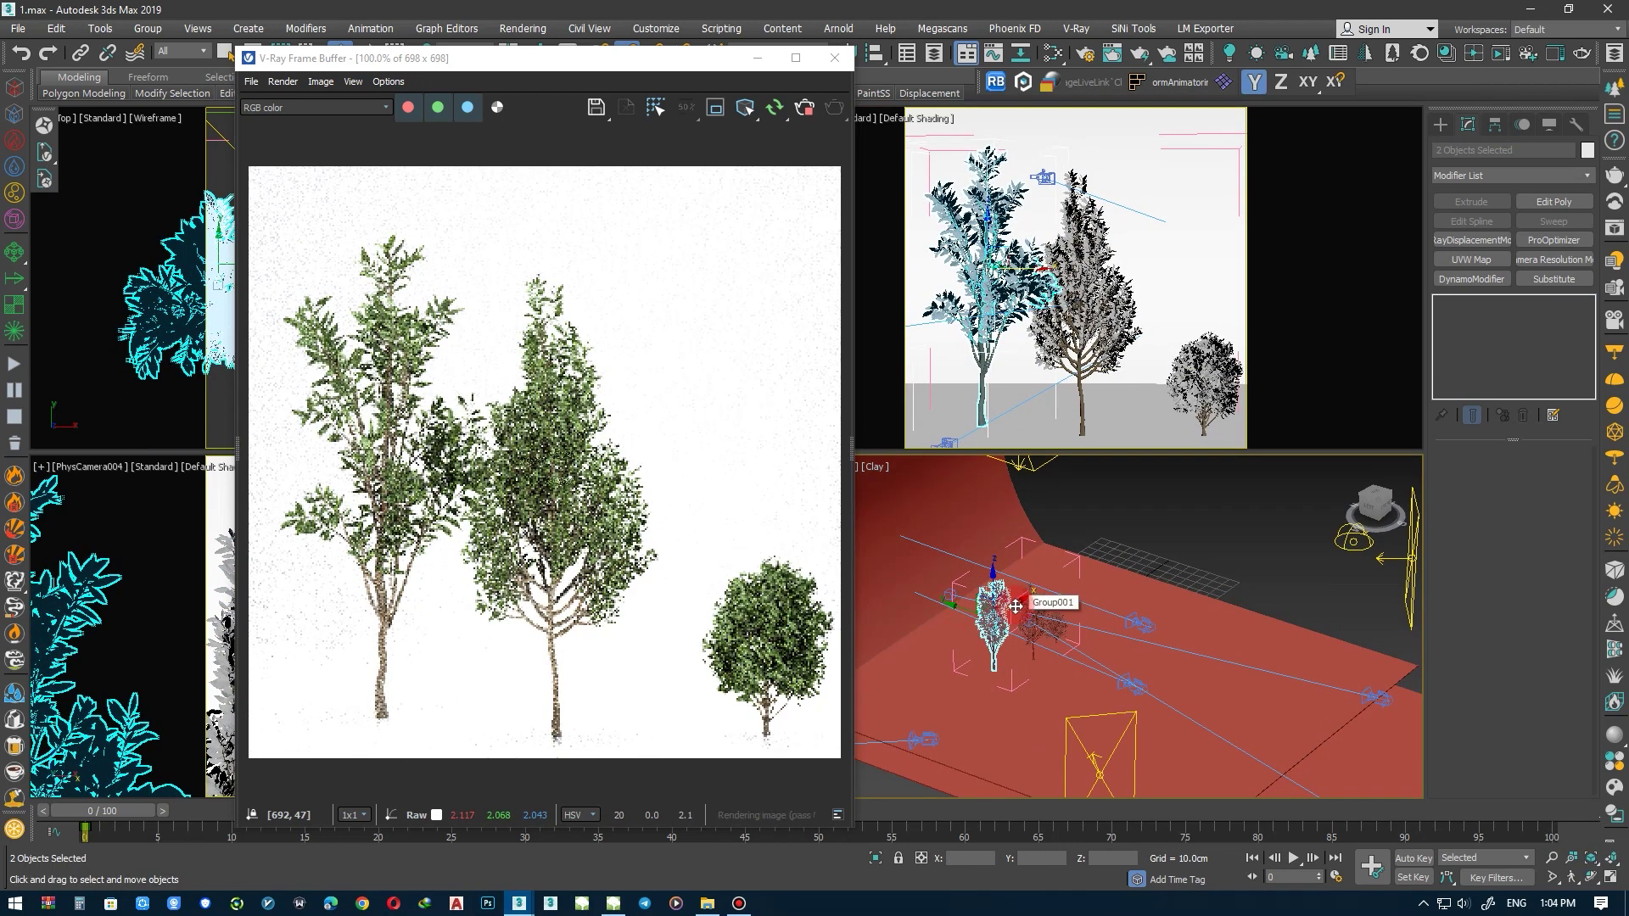
key("ctrl+z")
Move the middle tree further right and select the whole tree group
middle_click_drag(989, 598, 956, 611, "alt")
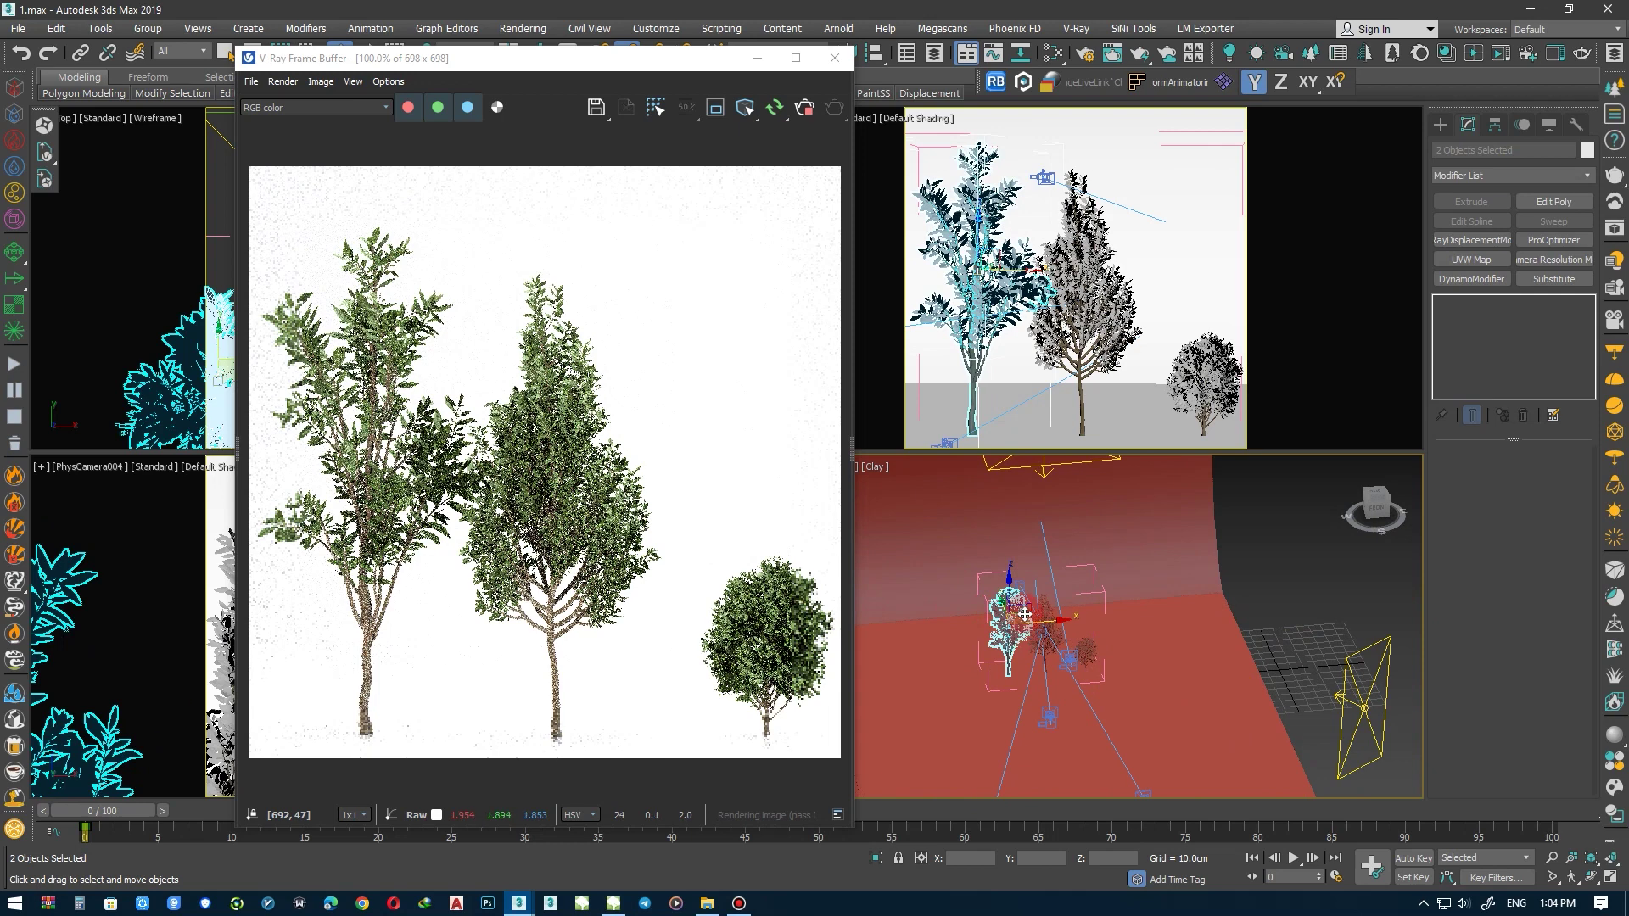
left_click_drag(1025, 614, 1086, 588)
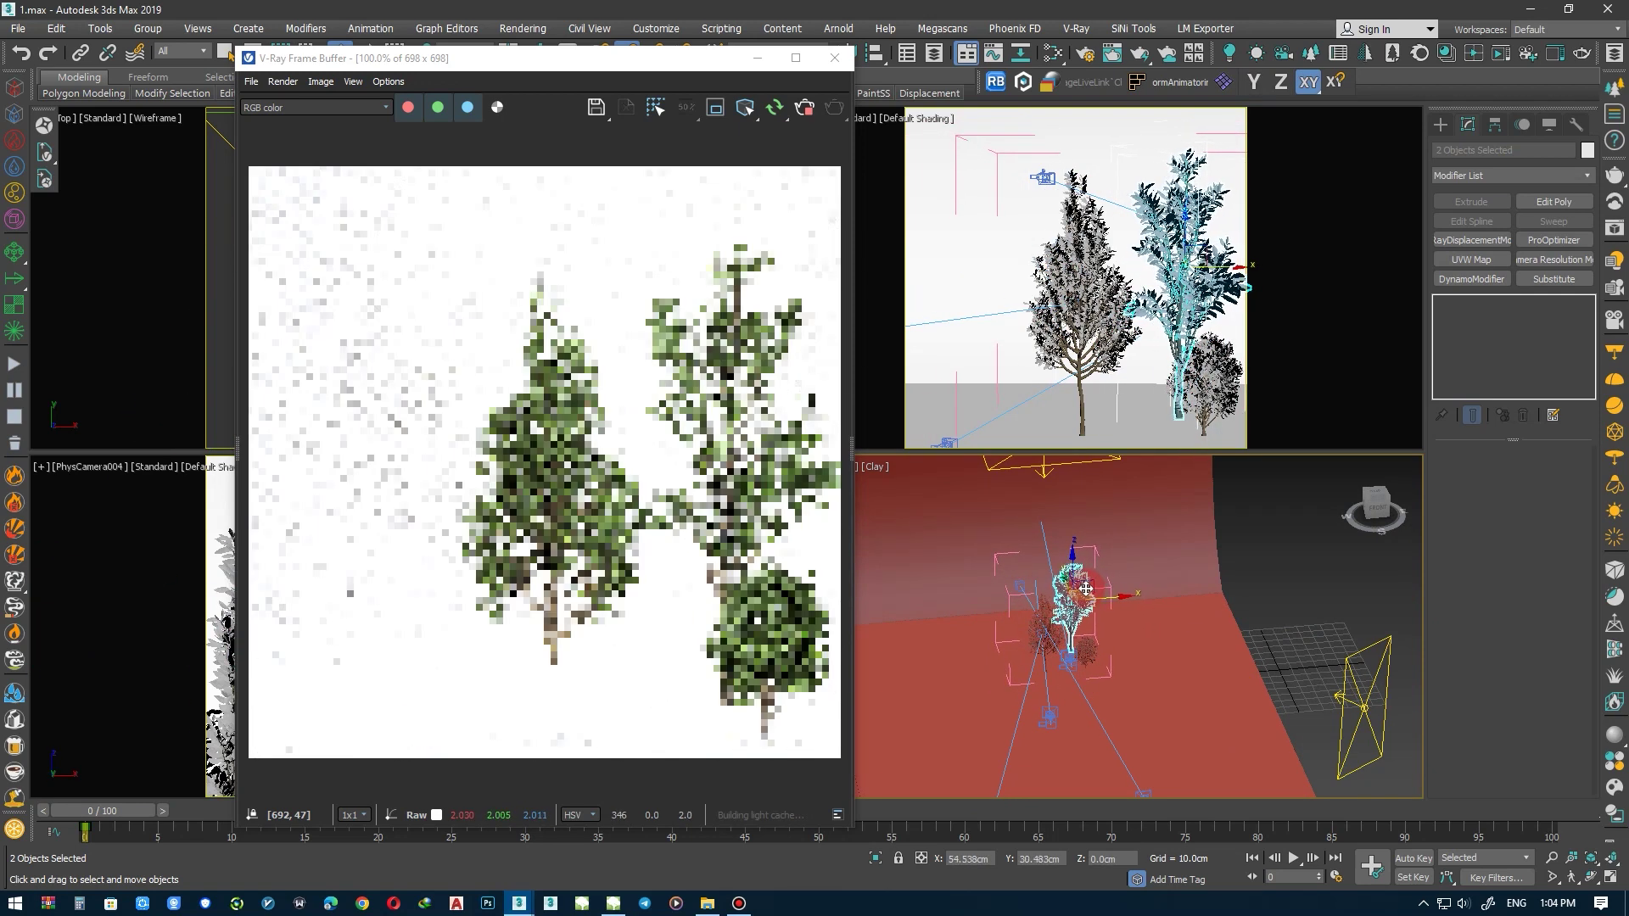
key("ctrl+z")
middle_click_drag(997, 625, 1052, 628, "alt")
key("ctrl+z")
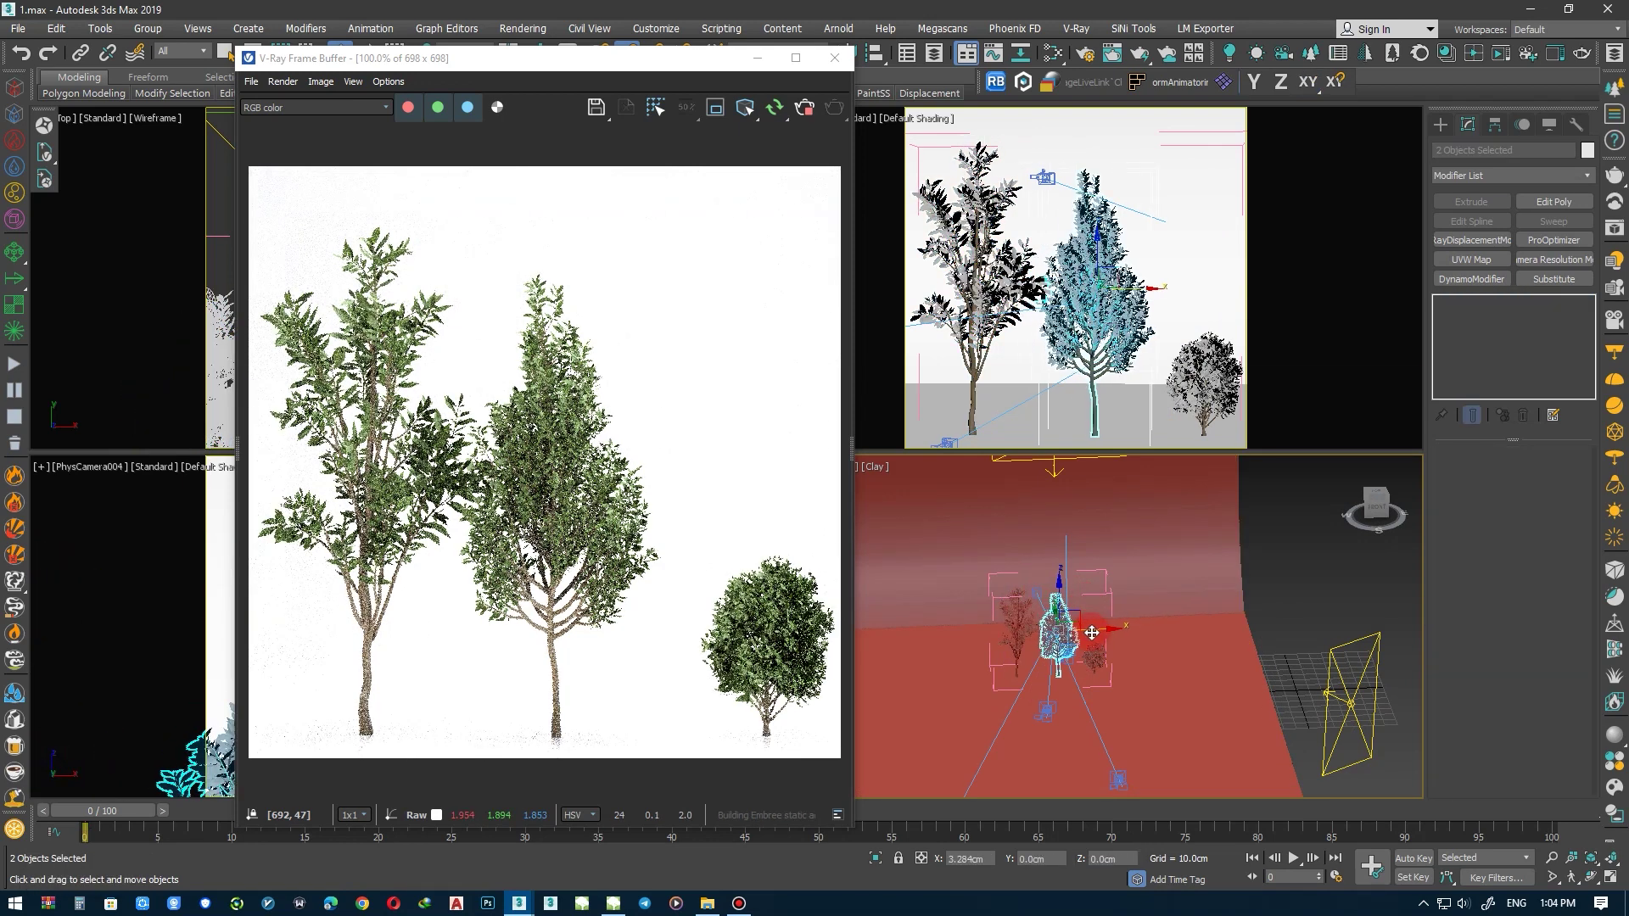
left_click_drag(1092, 633, 1095, 631)
left_click(1105, 593)
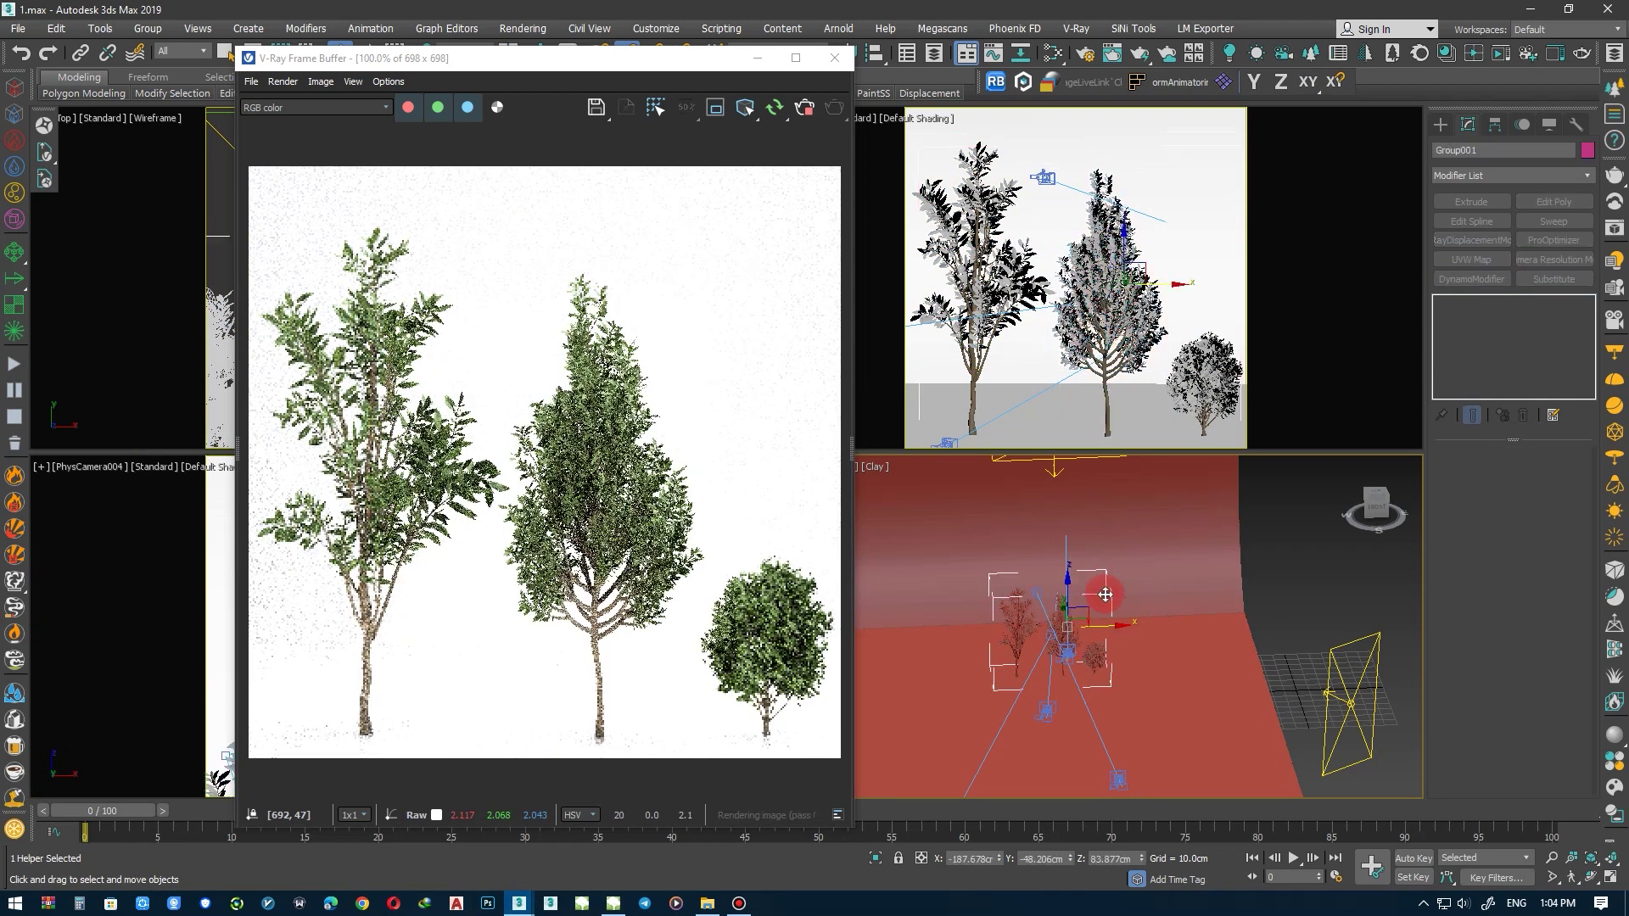
Align Group001 to the red floor plane
key("t")
key("r")
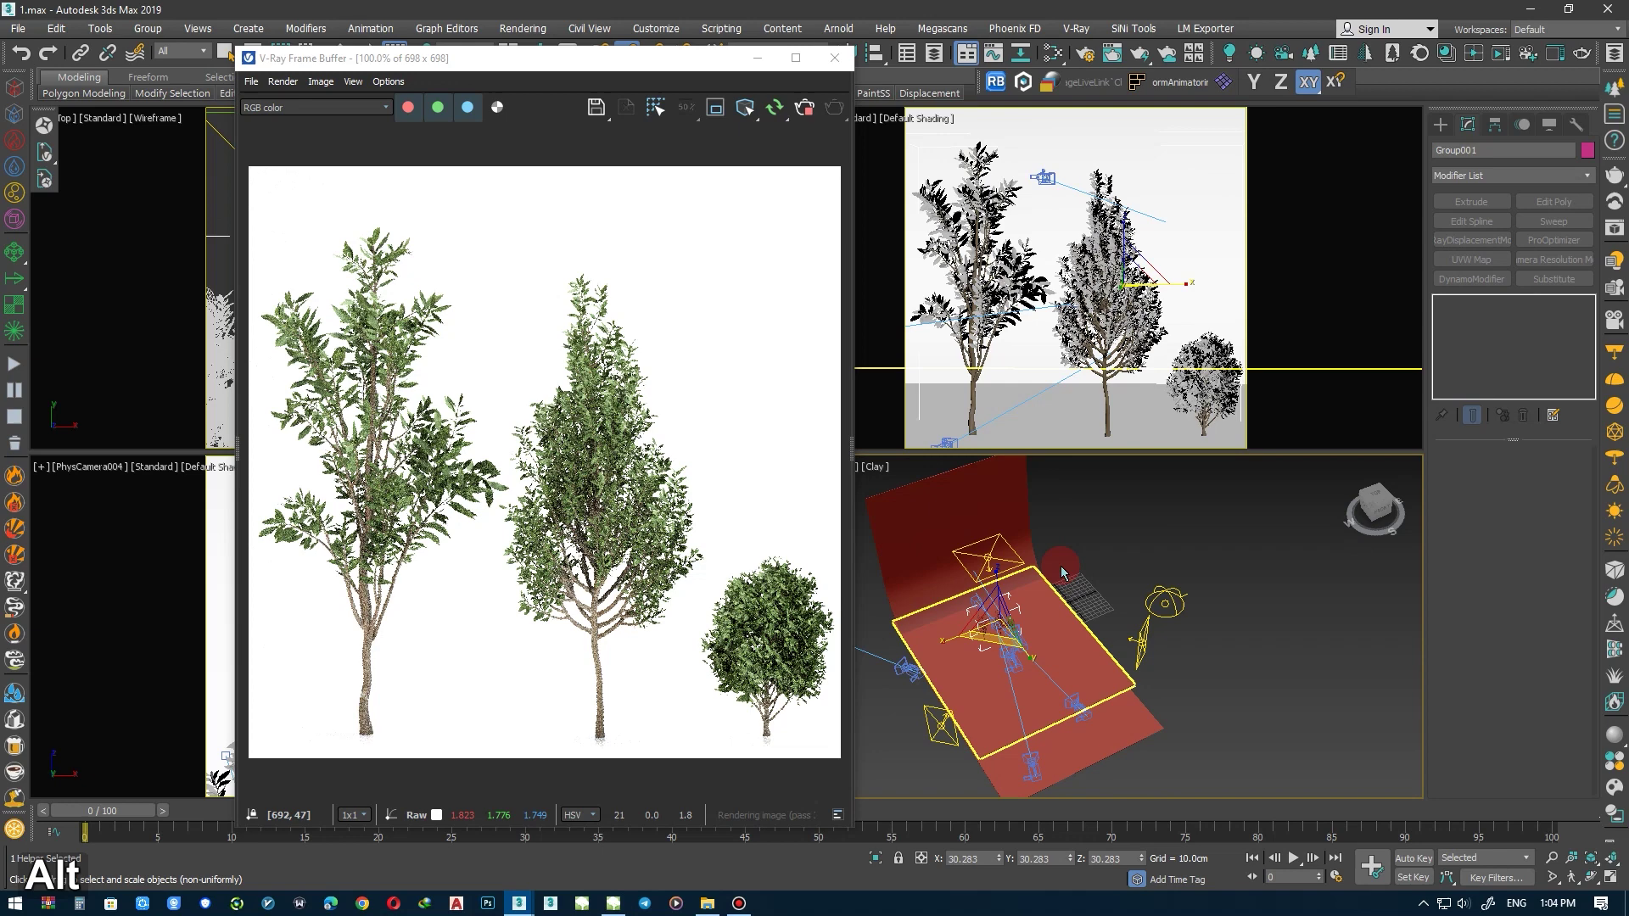
middle_click_drag(1100, 597, 1029, 570, "alt")
key("w")
key("alt+a")
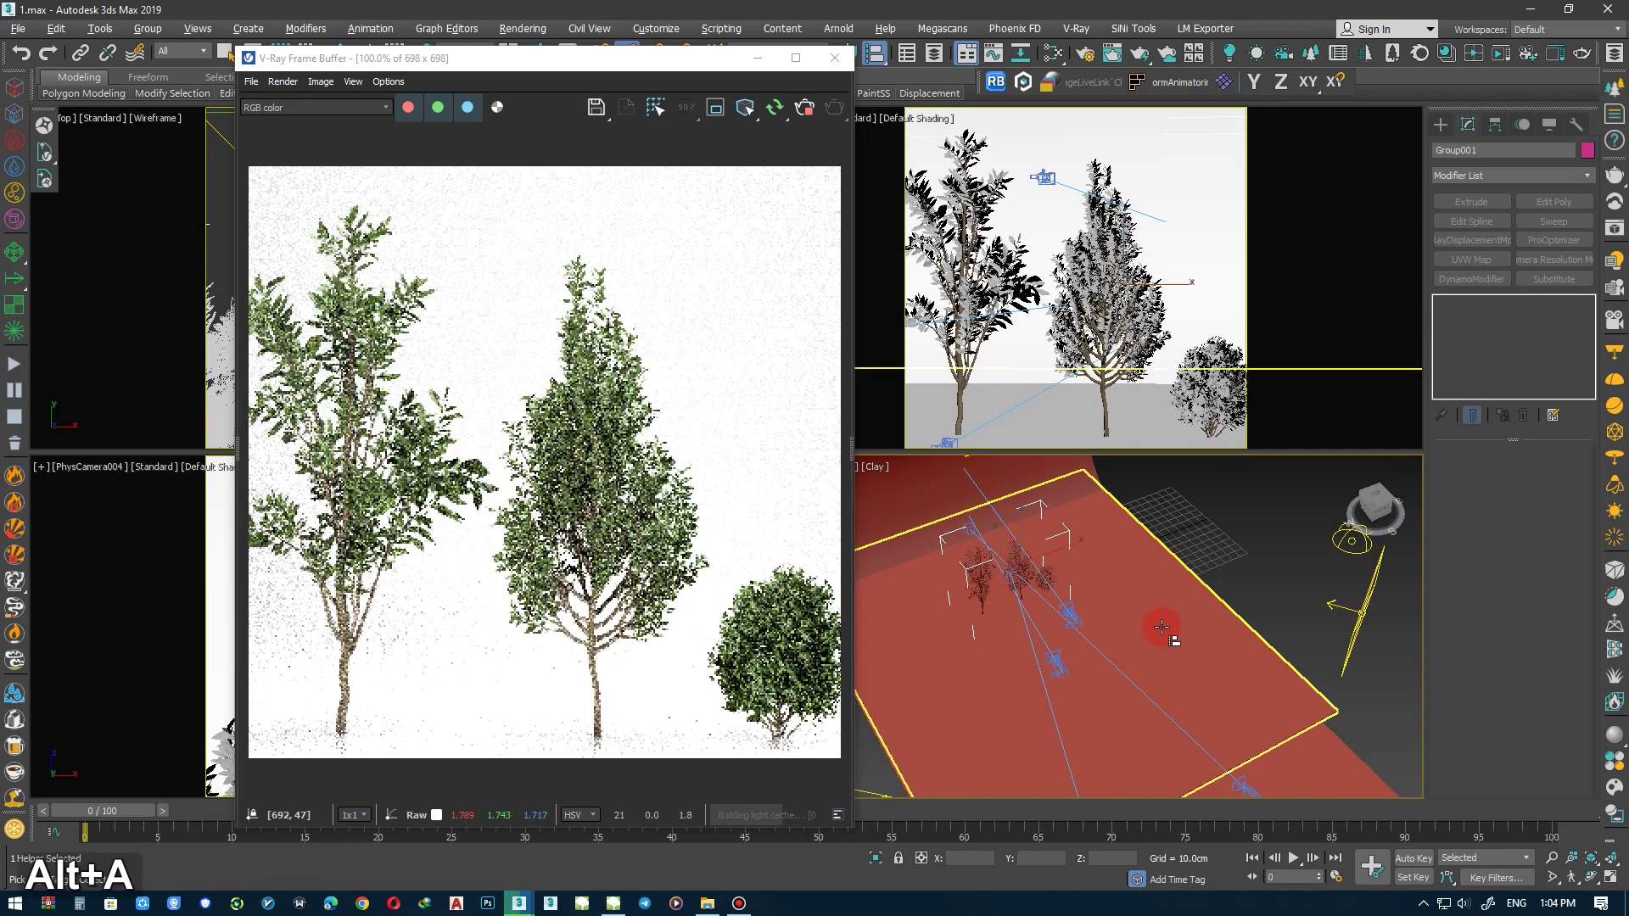
left_click(984, 586)
left_click(829, 589)
Undo an accidental selection and select the left tree's trunk
scroll(960, 552, "up", 5)
left_click(984, 611)
key("ctrl+z")
scroll(1002, 625, "down", 5)
scroll(1023, 624, "down", 2)
scroll(1023, 623, "up", 5)
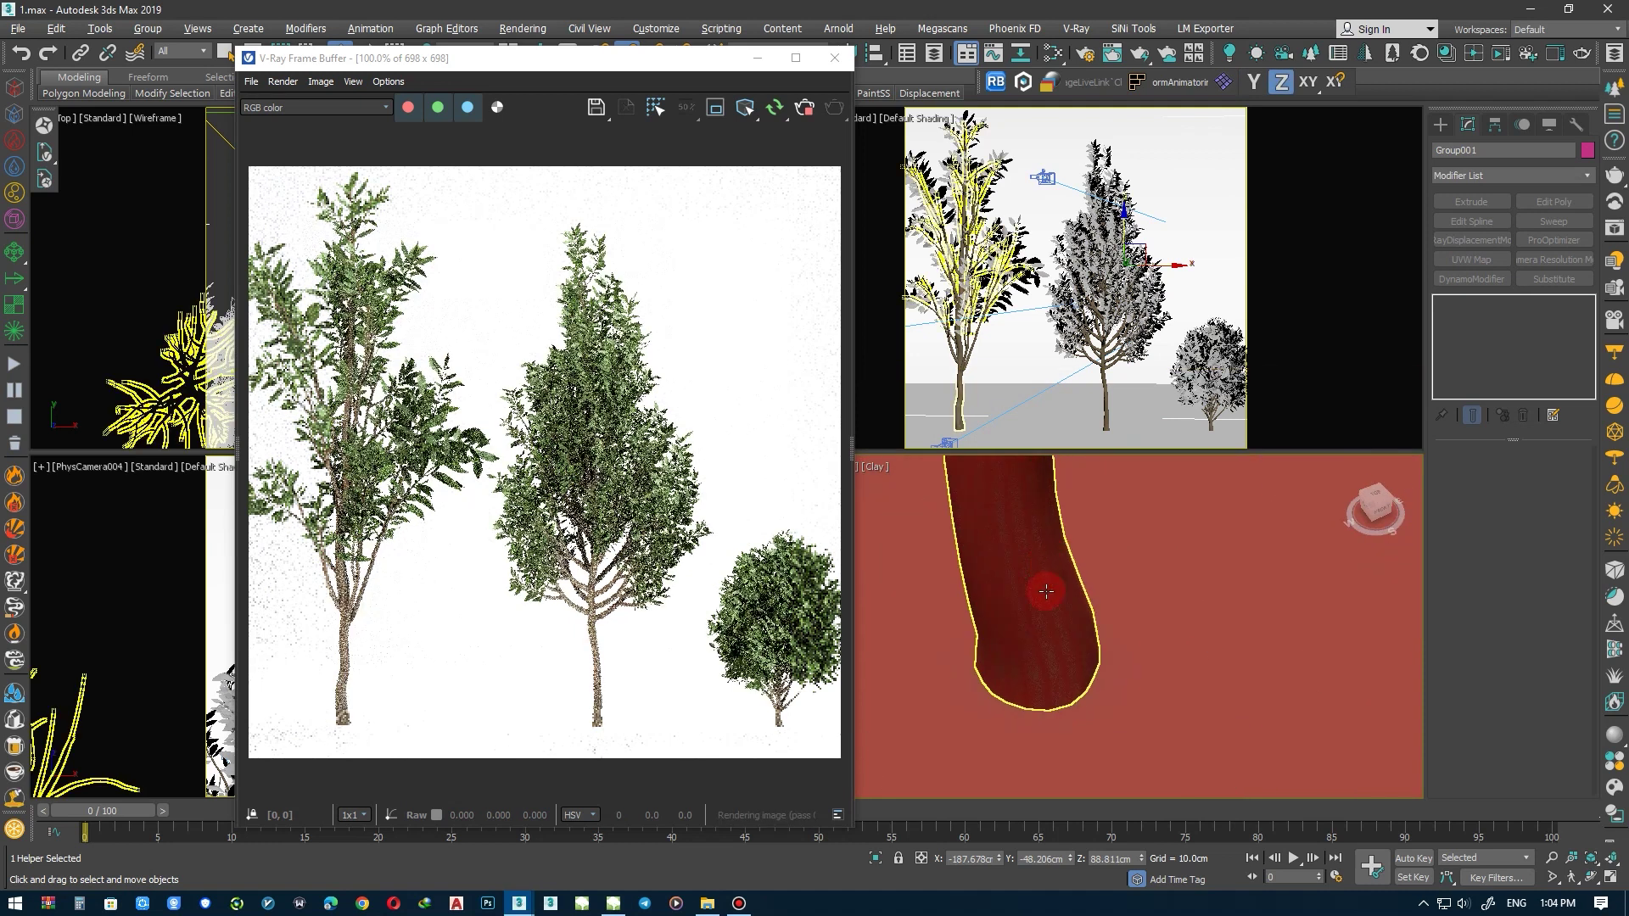
middle_click_drag(1024, 623, 967, 598, "alt")
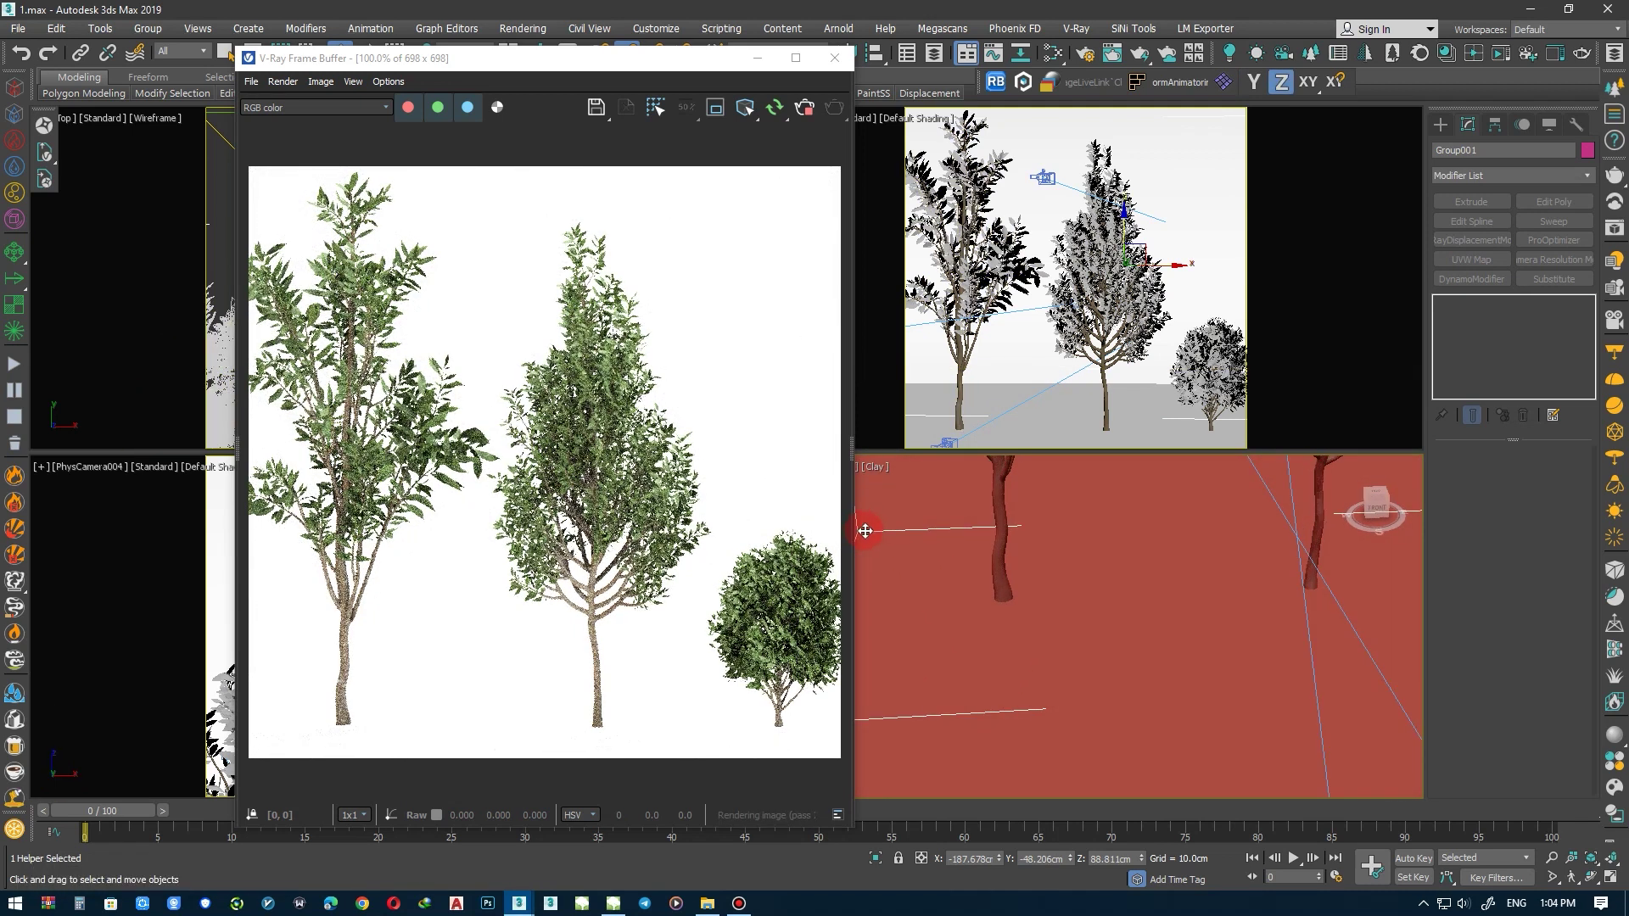
scroll(1020, 619, "up", 3)
left_click(1019, 620)
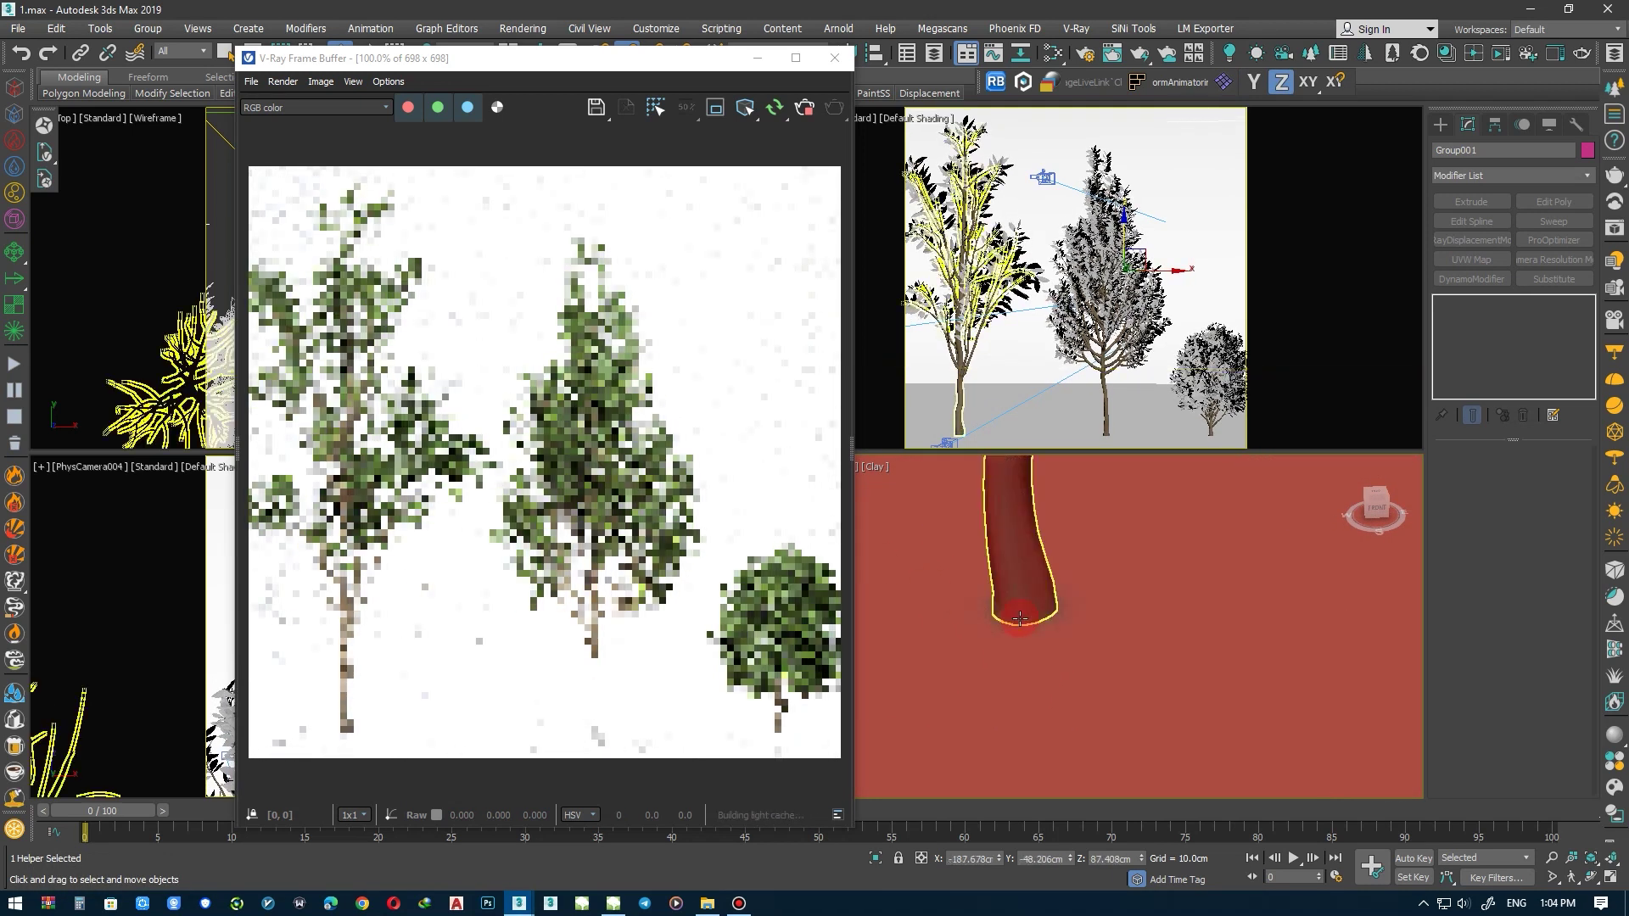
Move the V-Ray render window further left and bring all three trees into view
left_click_drag(418, 58, 382, 76)
scroll(1086, 594, "down", 3)
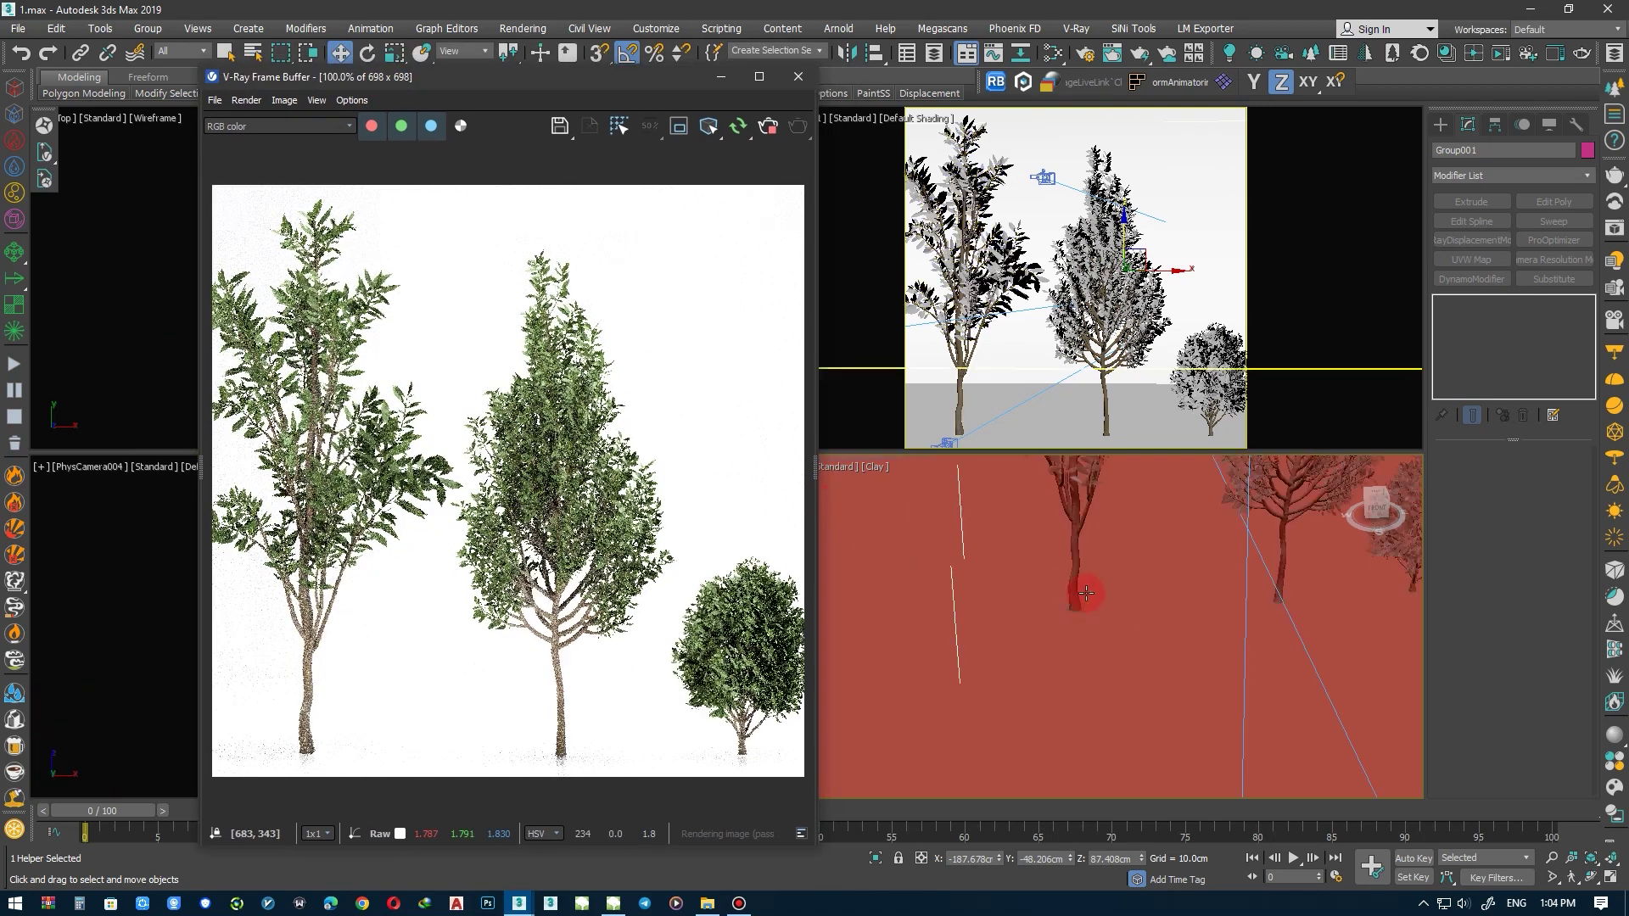
scroll(1086, 593, "down", 5)
middle_click_drag(1073, 626, 1071, 586, "alt")
Select the middle tree and move it to the right
left_click(1072, 585, "ctrl")
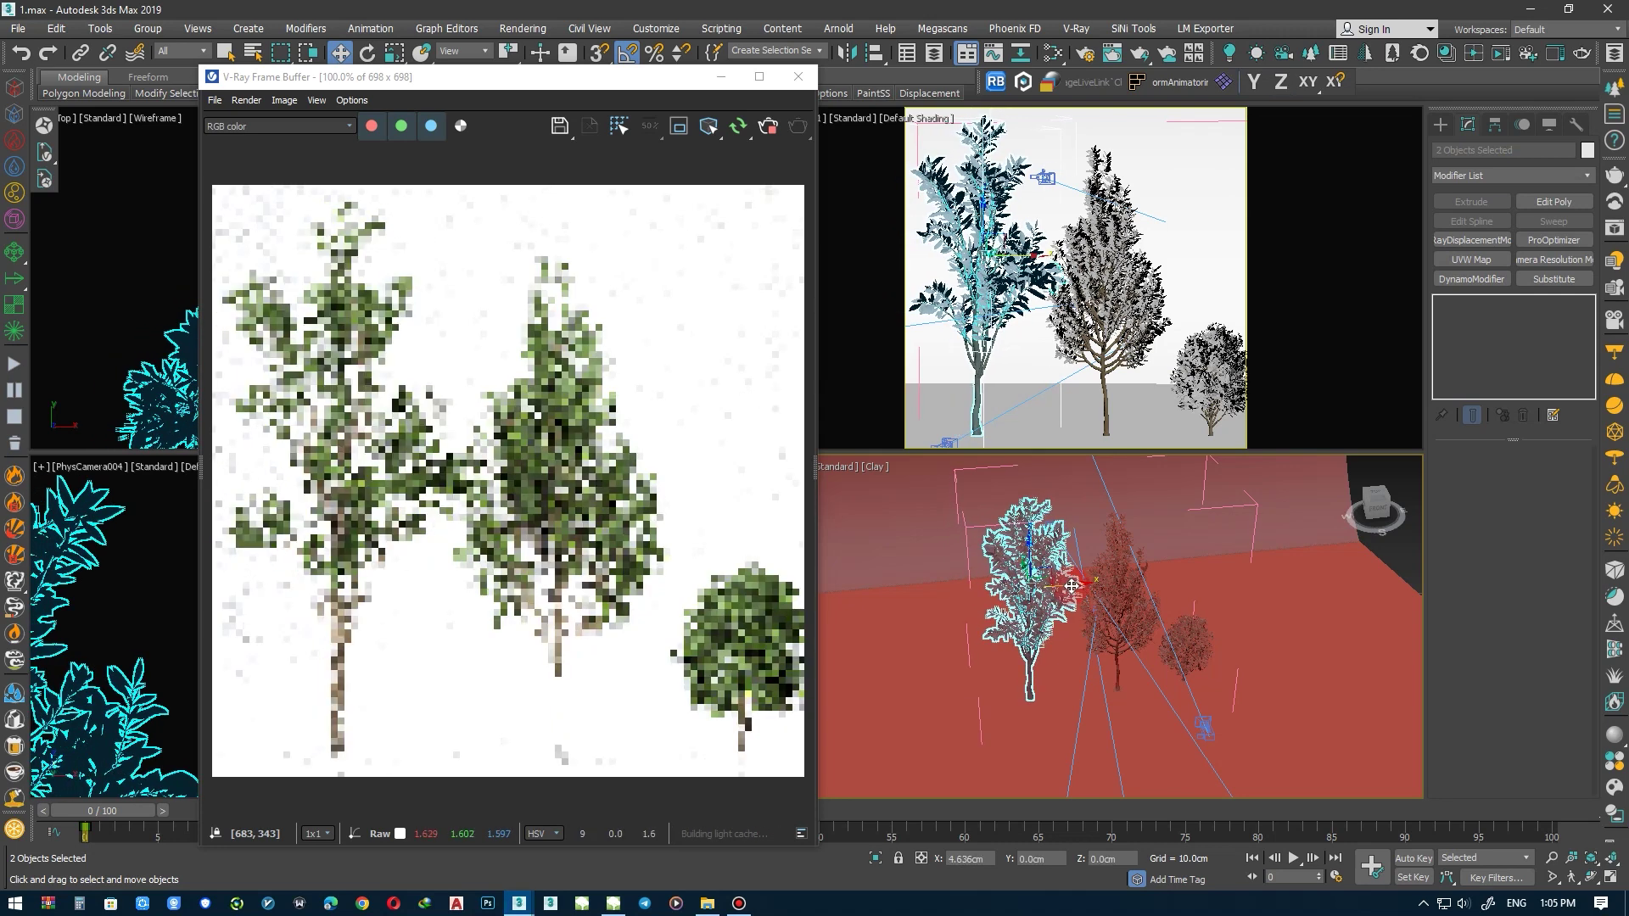
left_click(1133, 644)
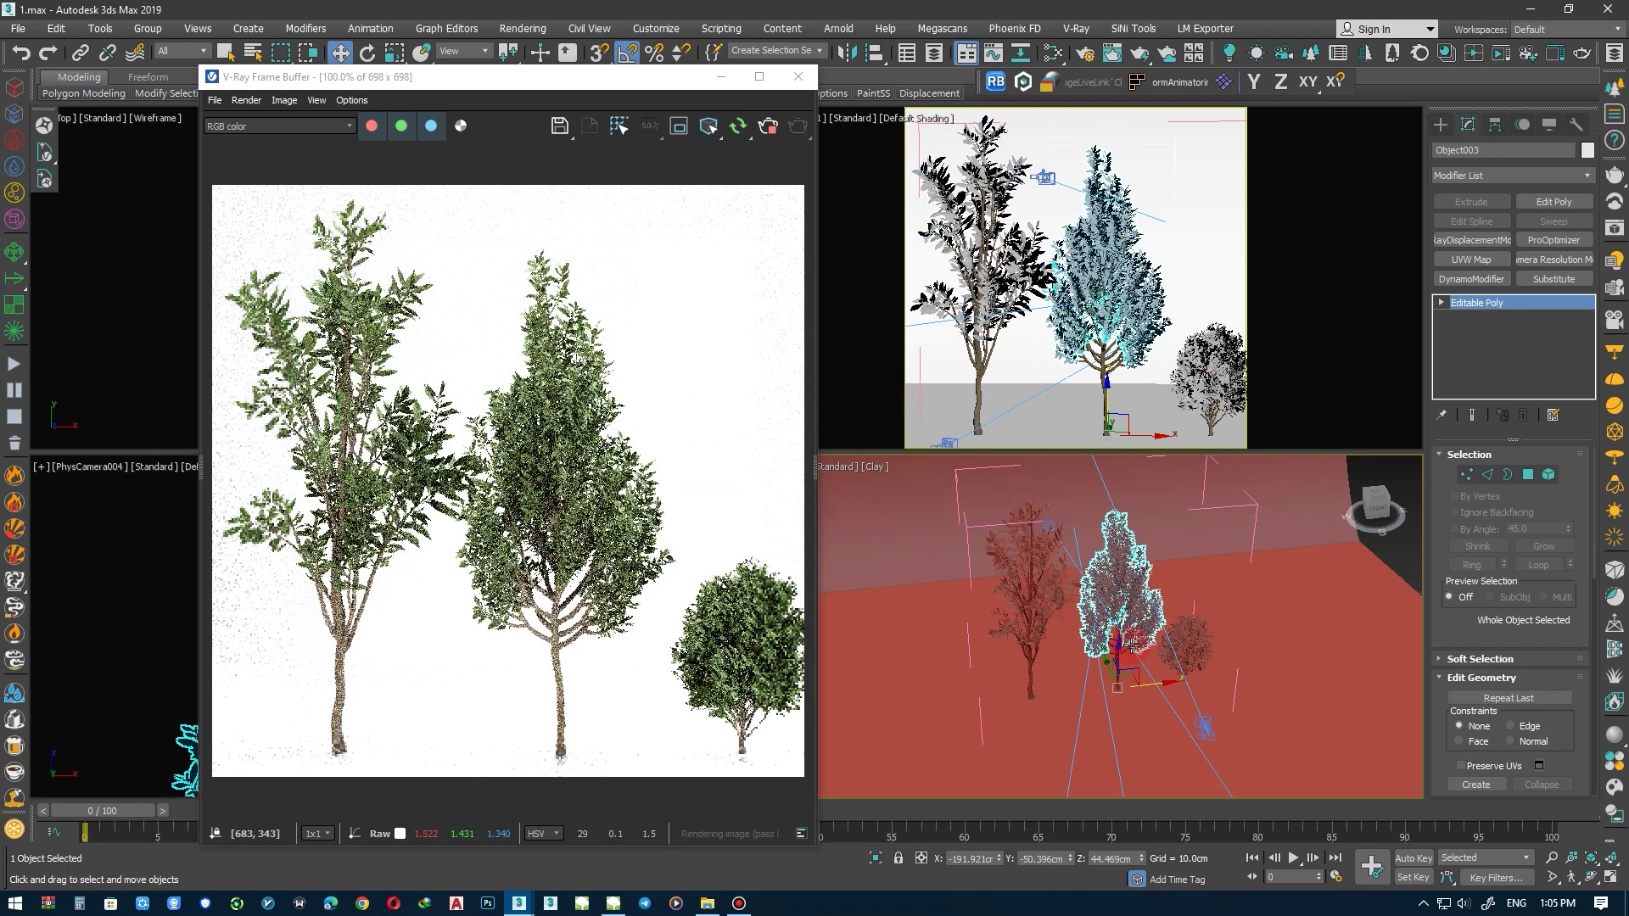
left_click(1123, 656, "ctrl")
scroll(1123, 656, "down", 3)
mouse_move(1141, 632)
left_mouse_down()
mouse_move(1189, 630)
mouse_move(1111, 630)
left_mouse_up()
Place the small bush between the trees and Shift-drag a copy upward
left_click(1163, 567)
left_click(1153, 594)
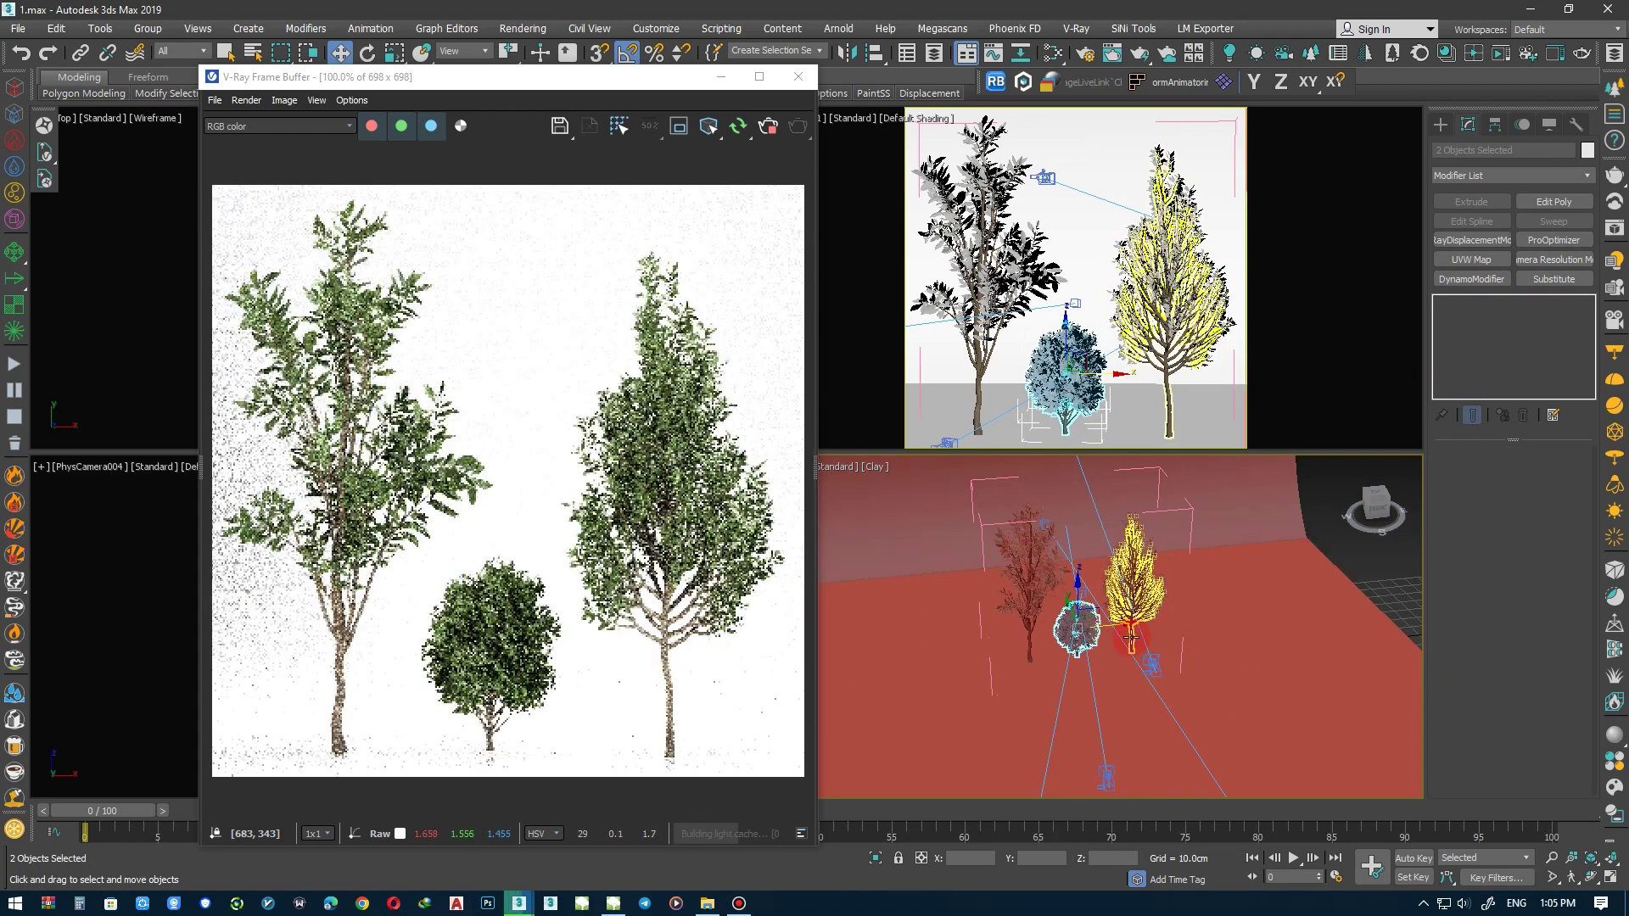
left_click(1178, 575, "ctrl")
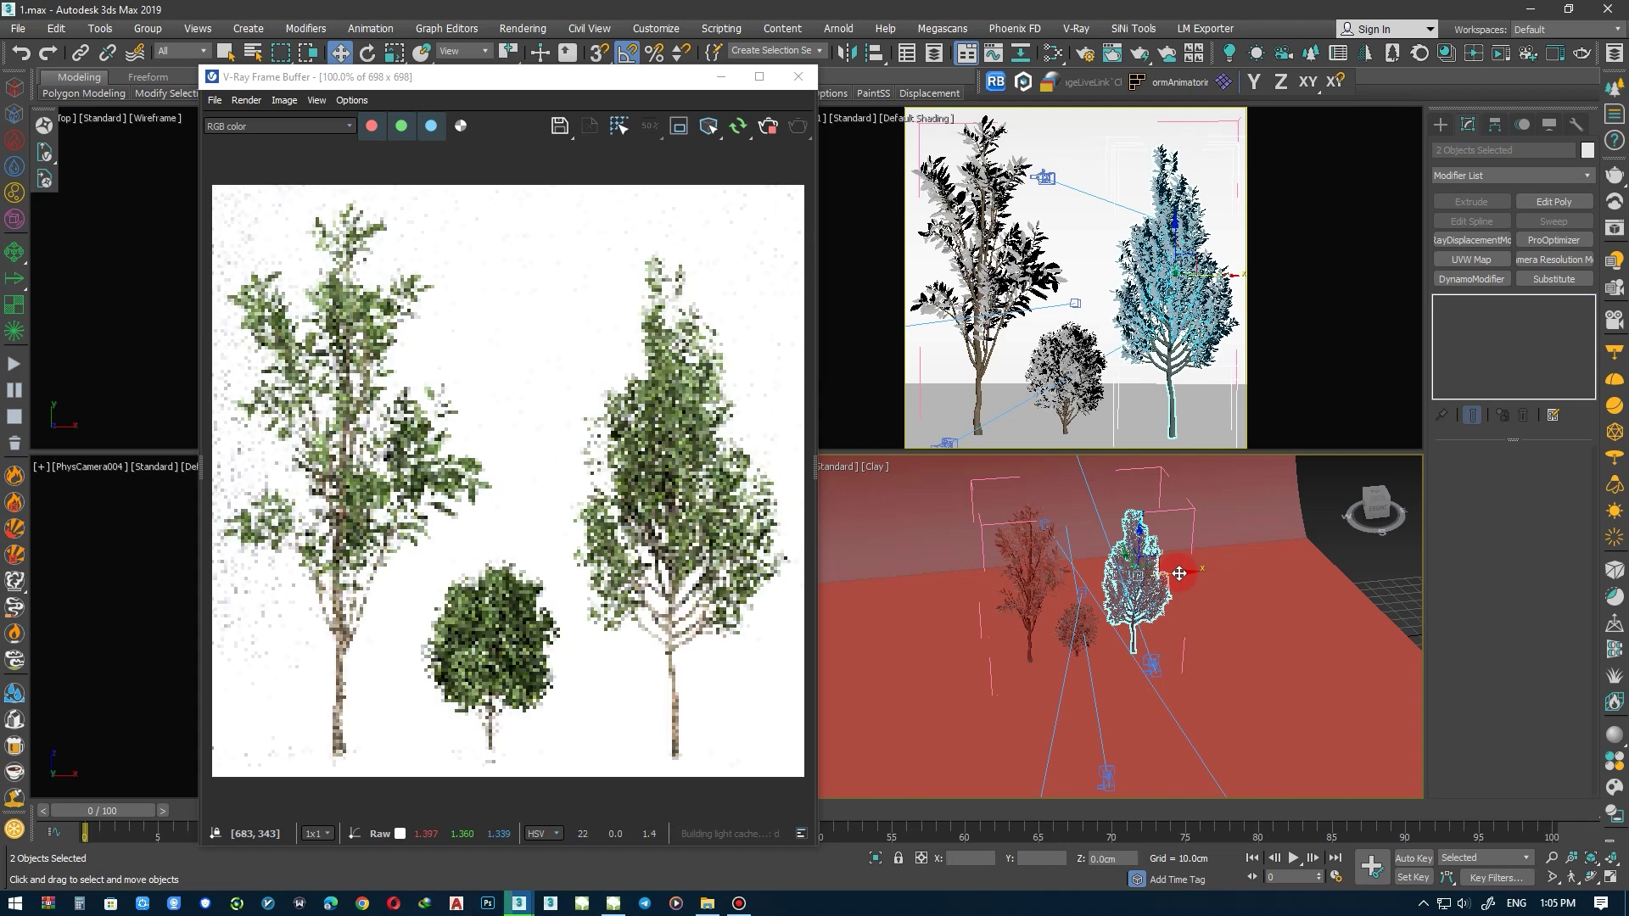
scroll(1128, 585, "up", 5)
left_click(1127, 591)
left_click(1137, 585)
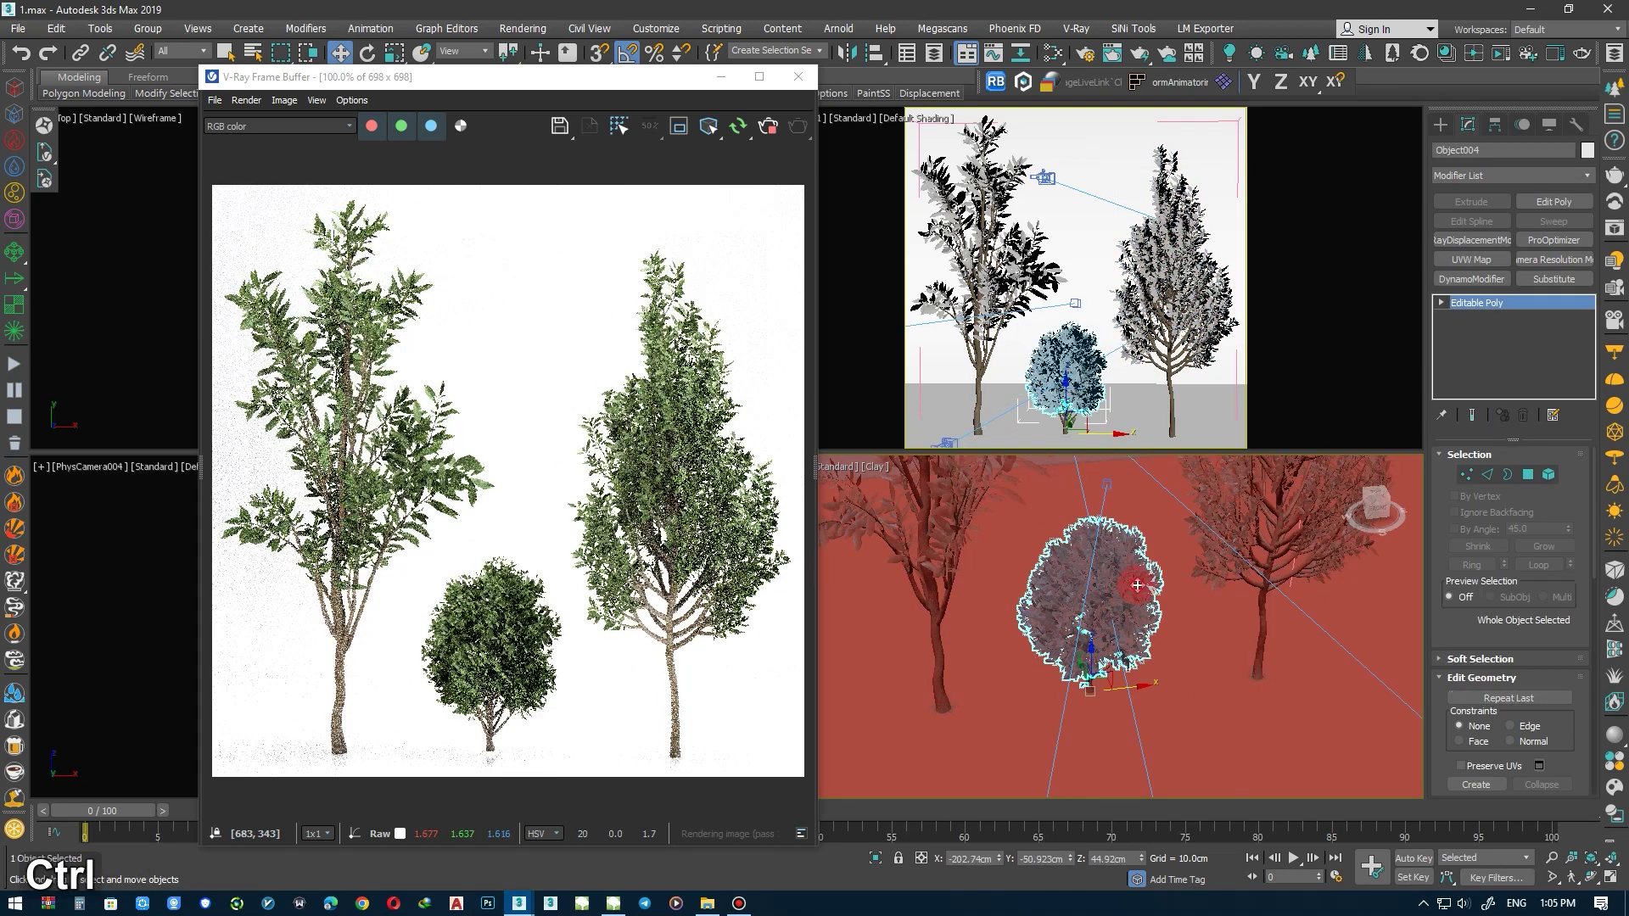
left_click(1102, 667, "ctrl")
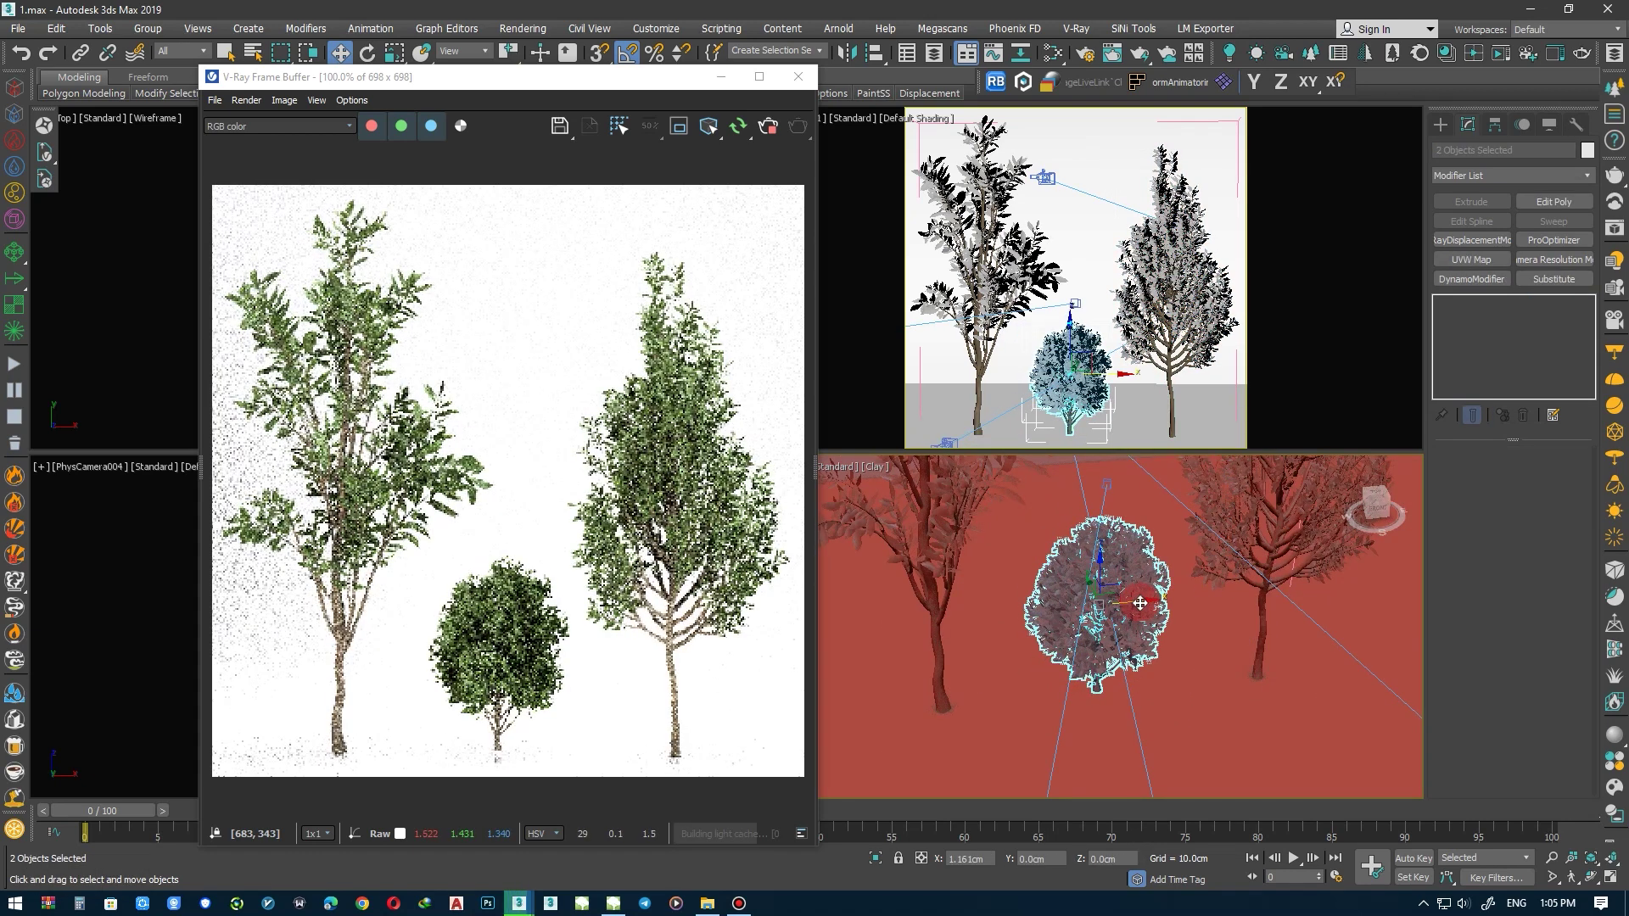
left_click_drag(1140, 603, 1134, 601)
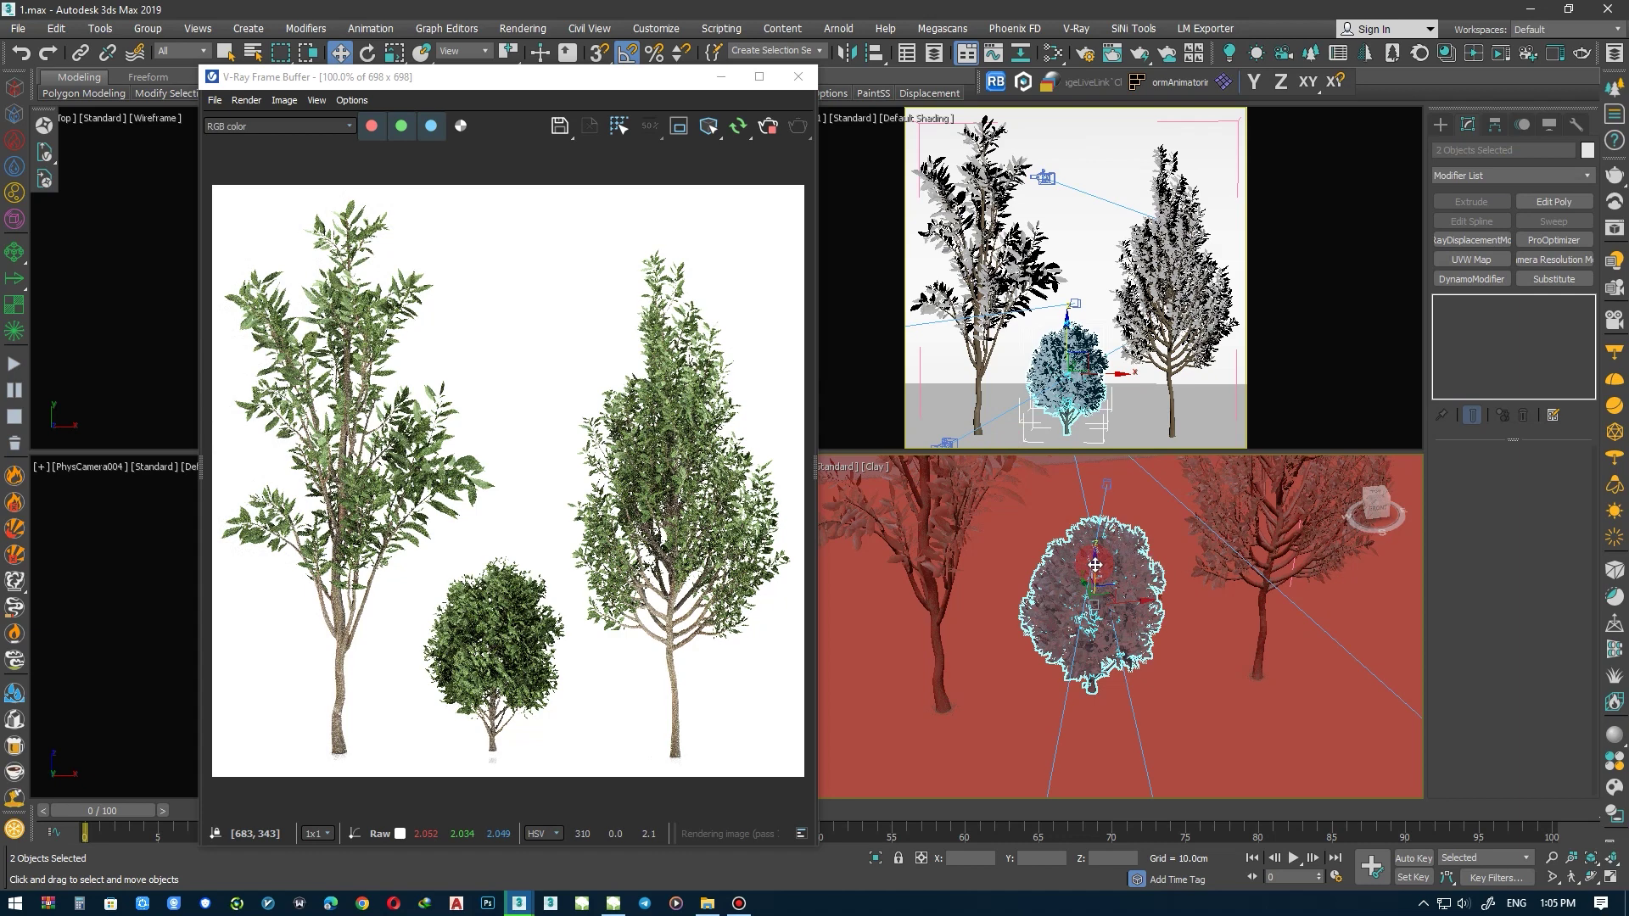
left_click_drag(1095, 565, 1095, 475, "shift")
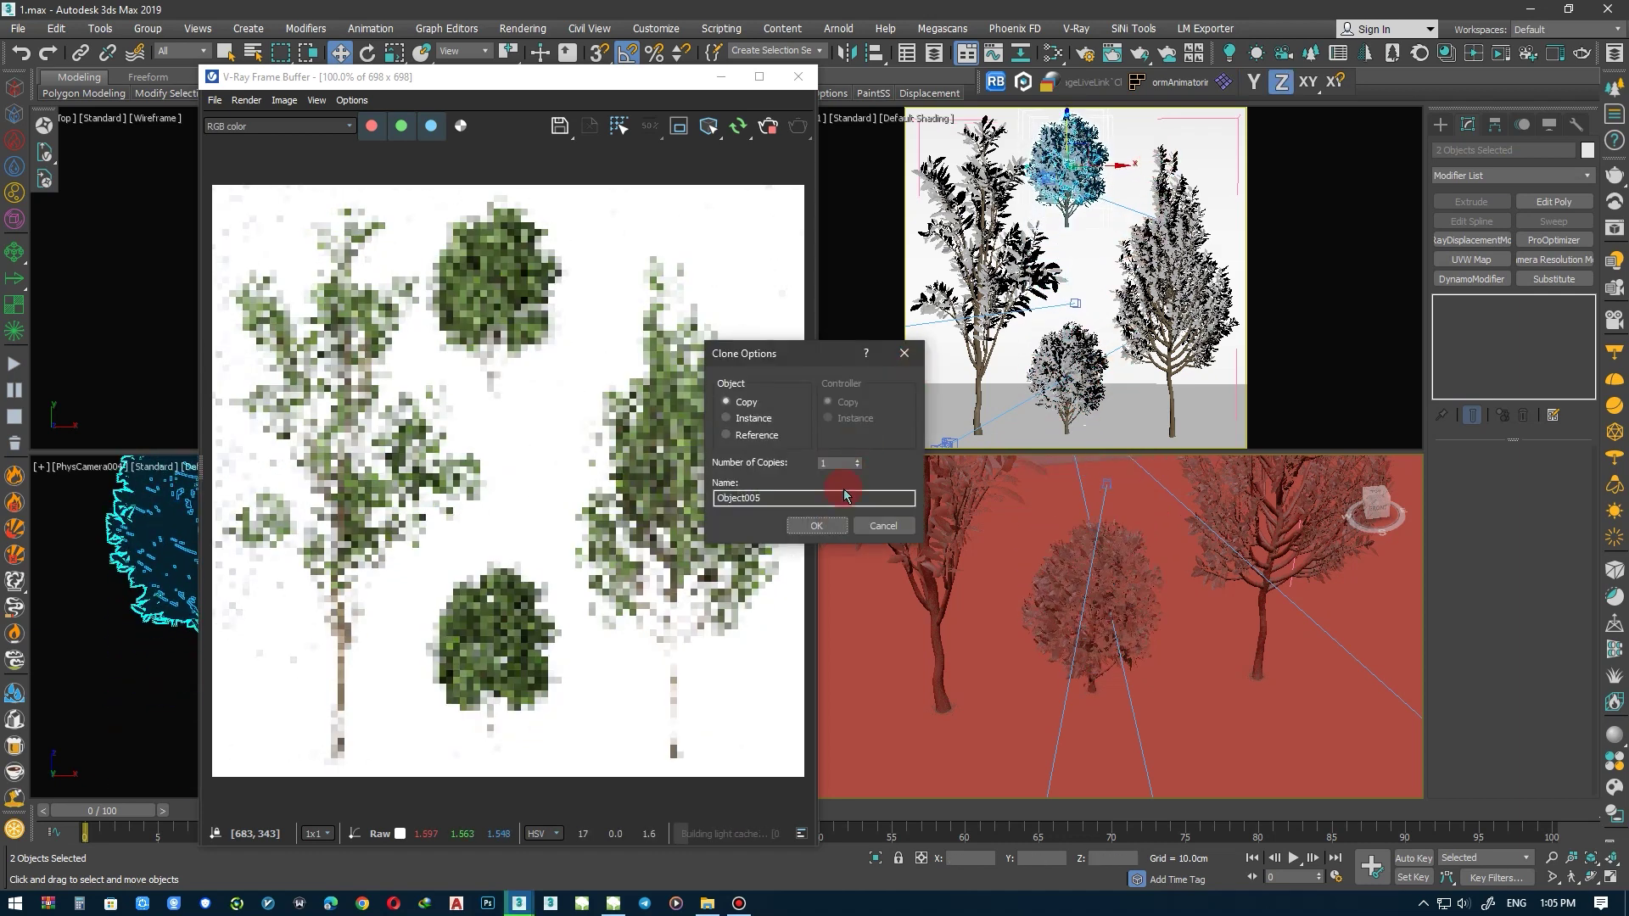
Confirm the bush copy and move it across the floor away from the other plants
left_click(816, 526)
mouse_move(1094, 594)
middle_mouse_down()
mouse_move(1094, 628)
mouse_move(1093, 551)
middle_mouse_up()
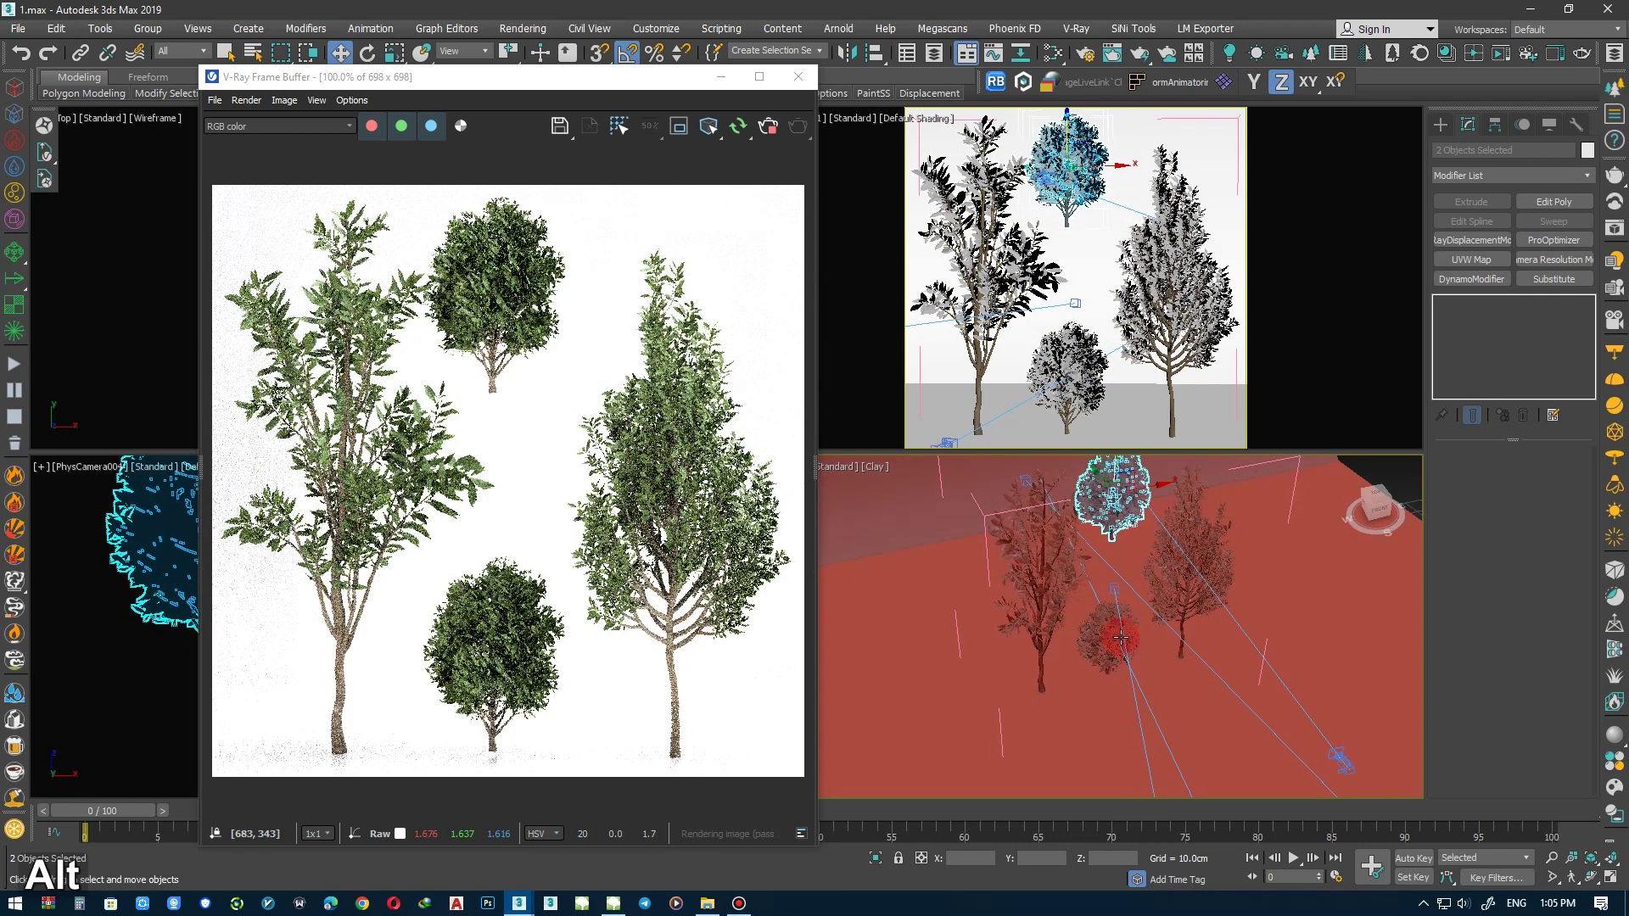
mouse_move(1092, 551)
left_mouse_down()
mouse_move(1264, 735)
mouse_move(1290, 721)
left_mouse_up()
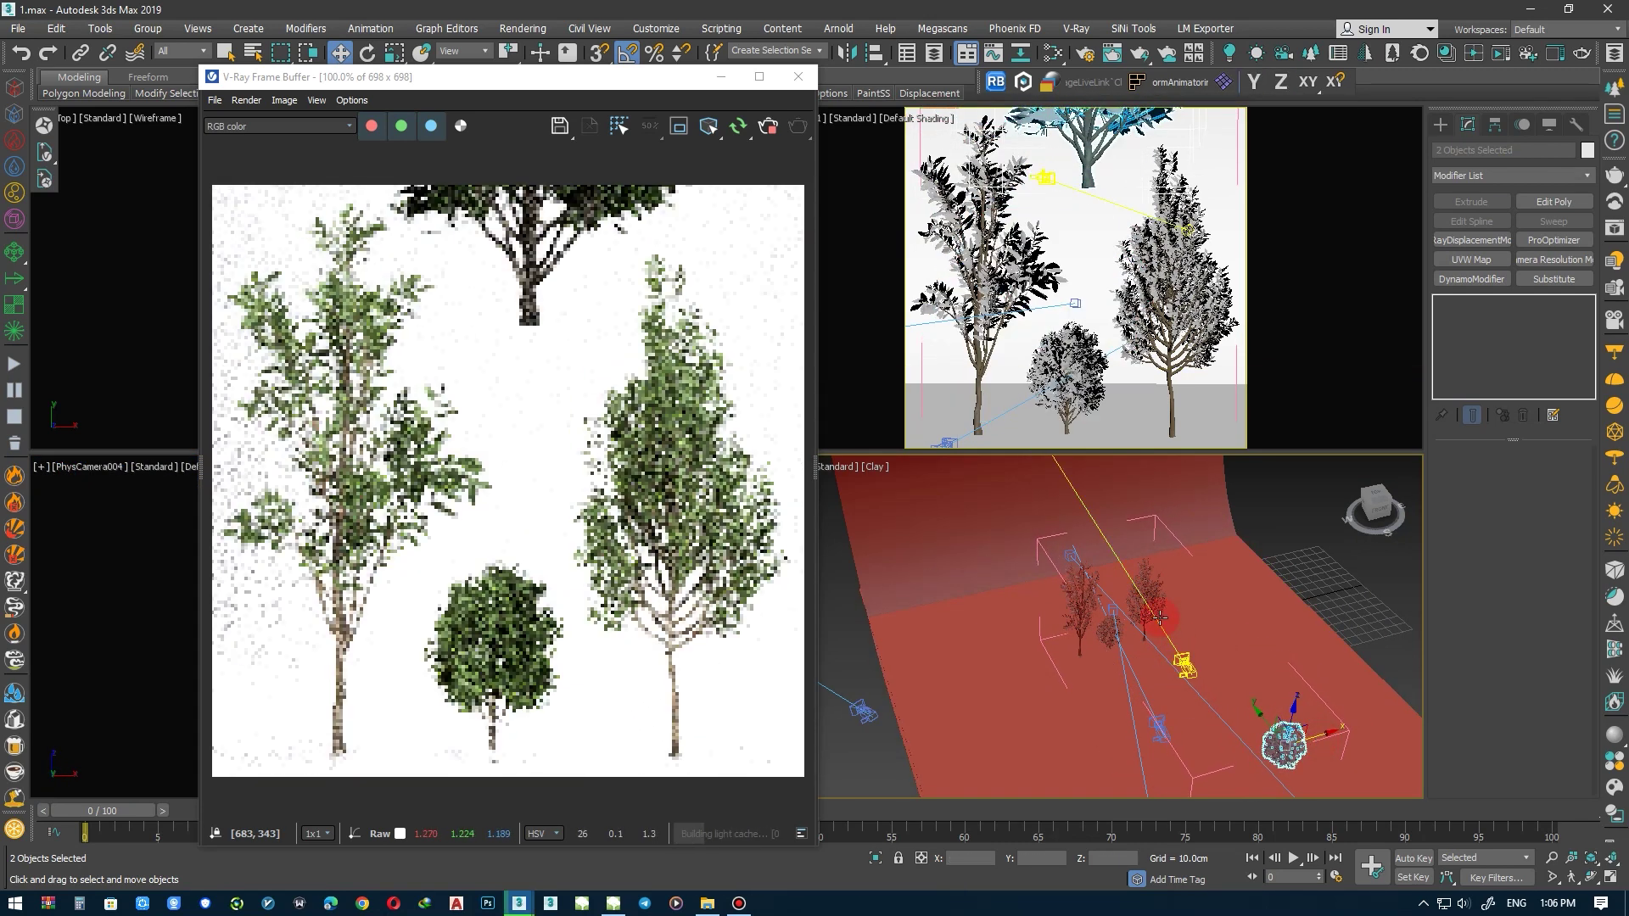
left_click(1119, 638)
middle_click_drag(1119, 638, 1202, 507, "alt")
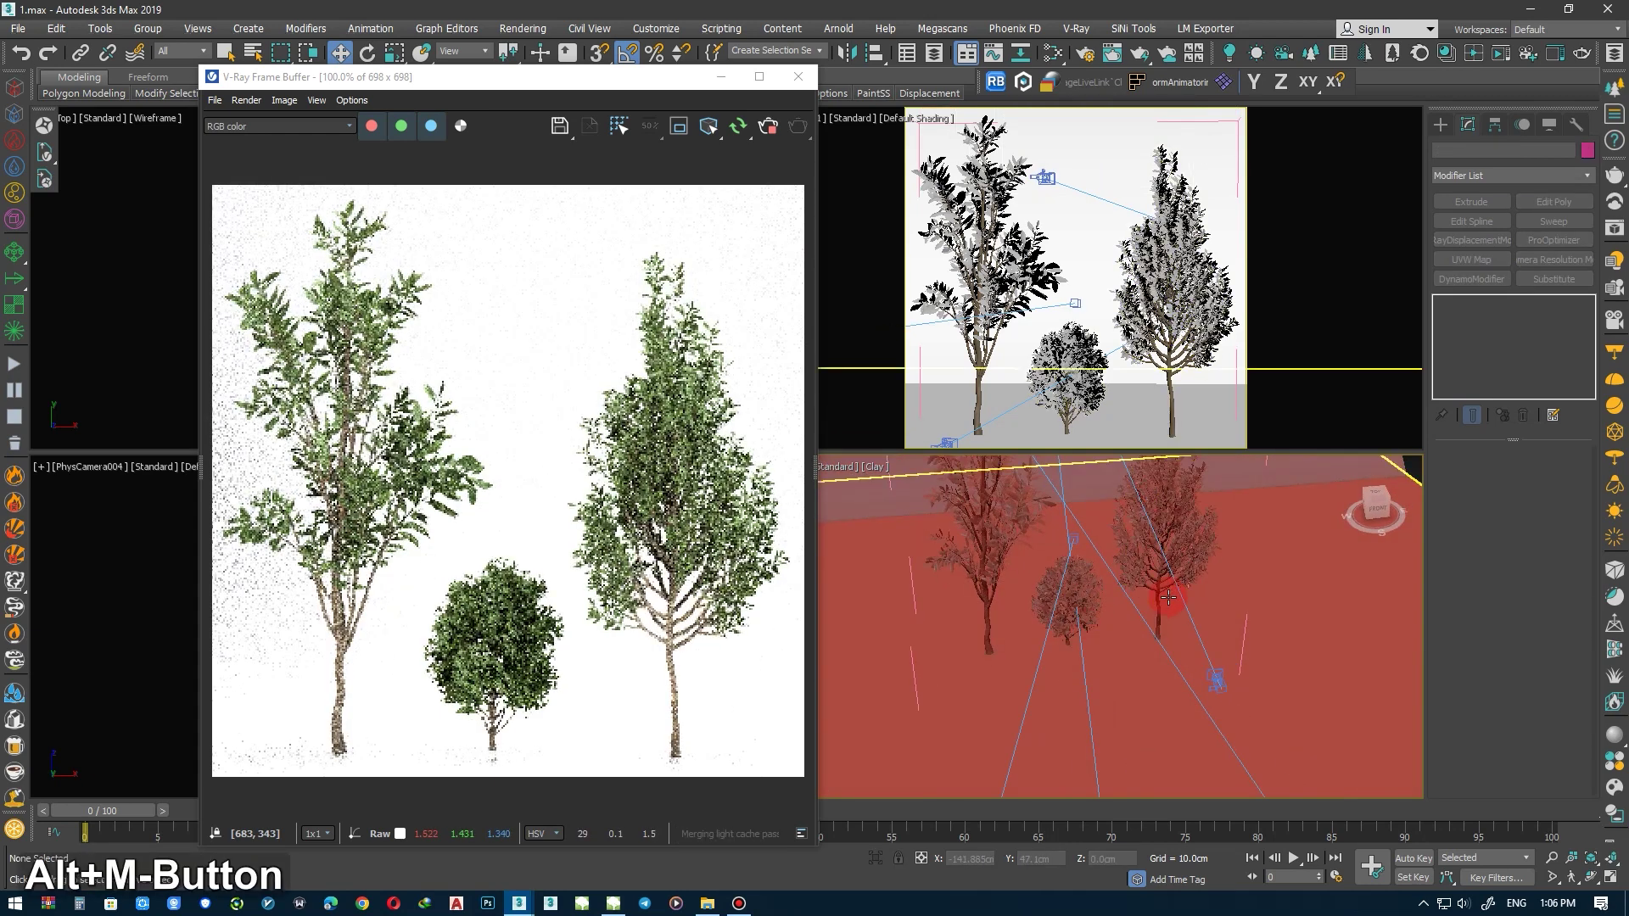
Select both parts of the bush and nudge it slightly to the right
left_click(1202, 507, "ctrl")
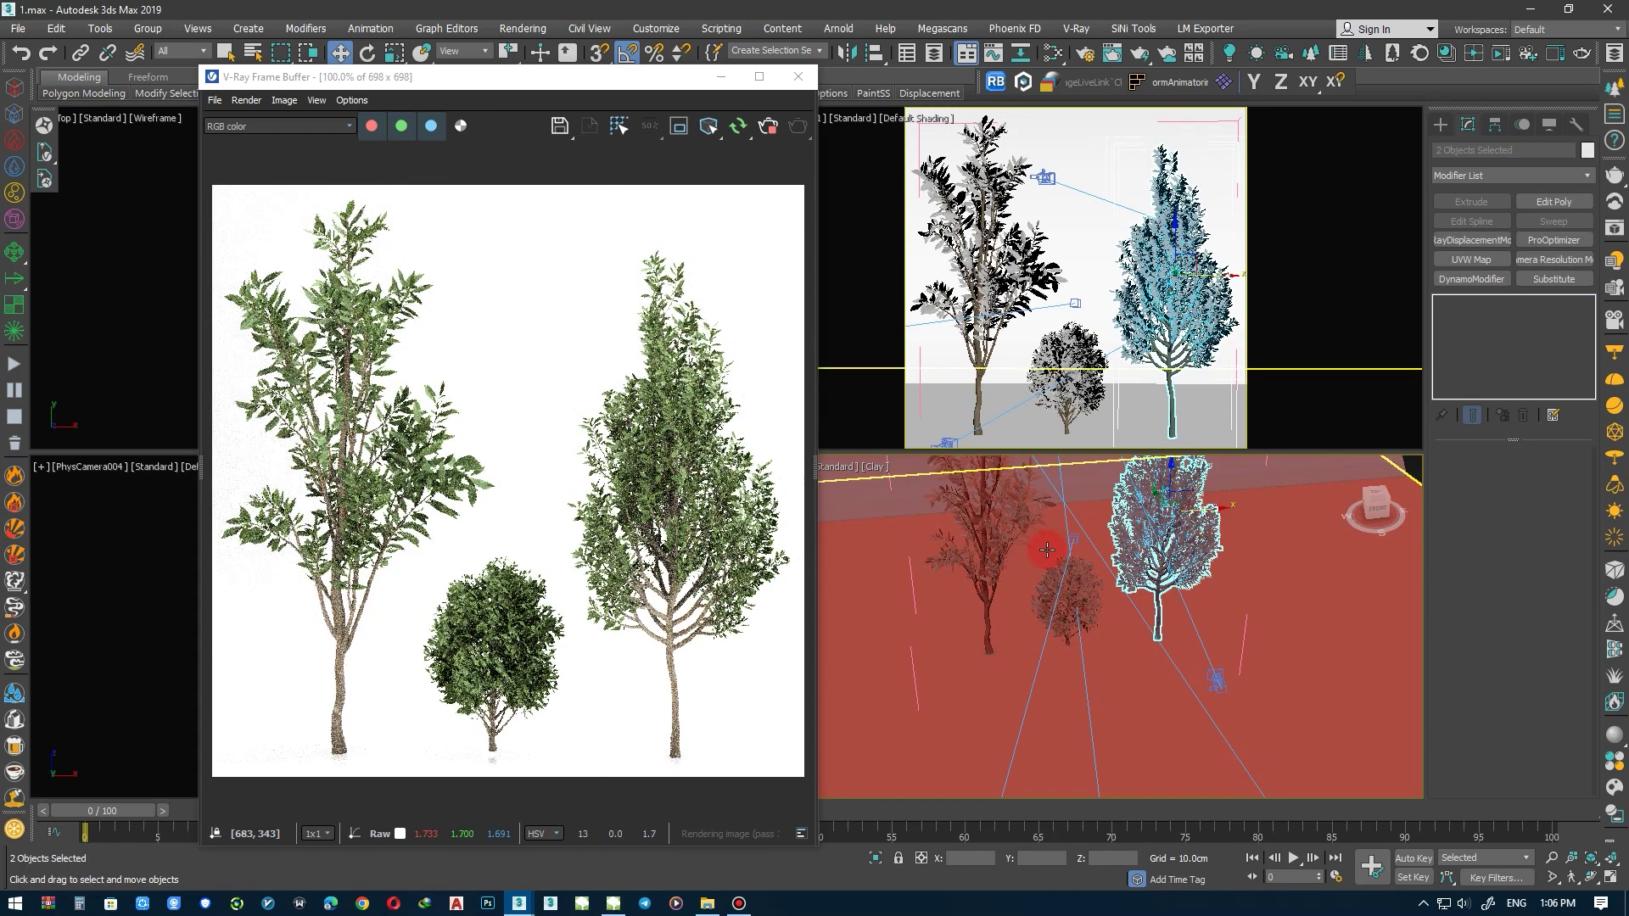
left_click(1047, 550)
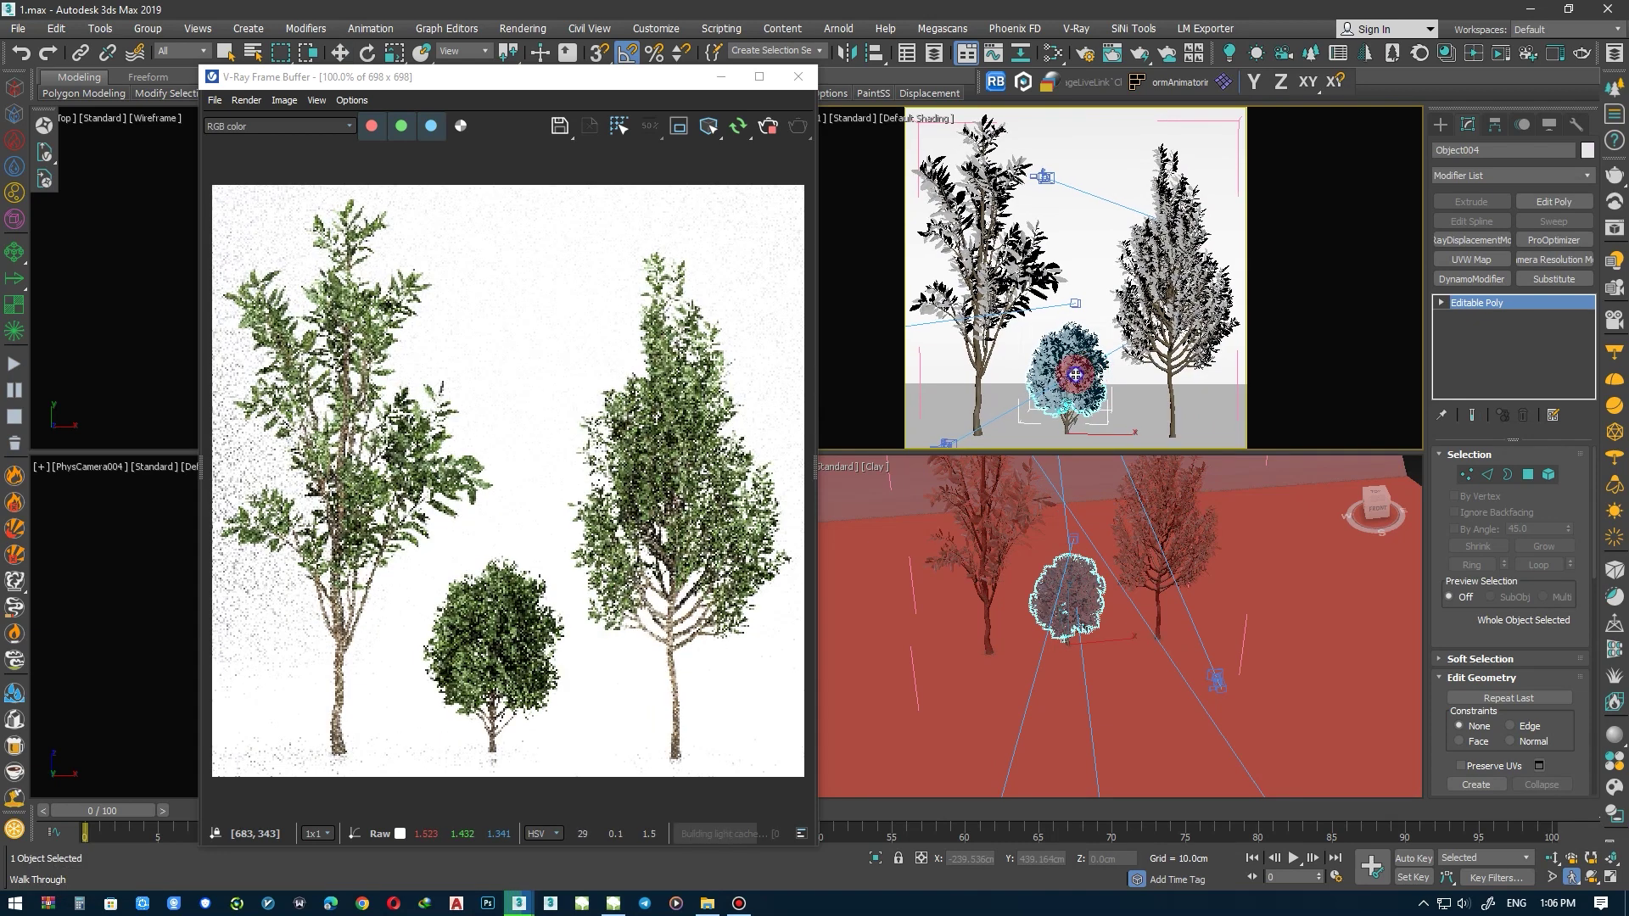
left_click(987, 589)
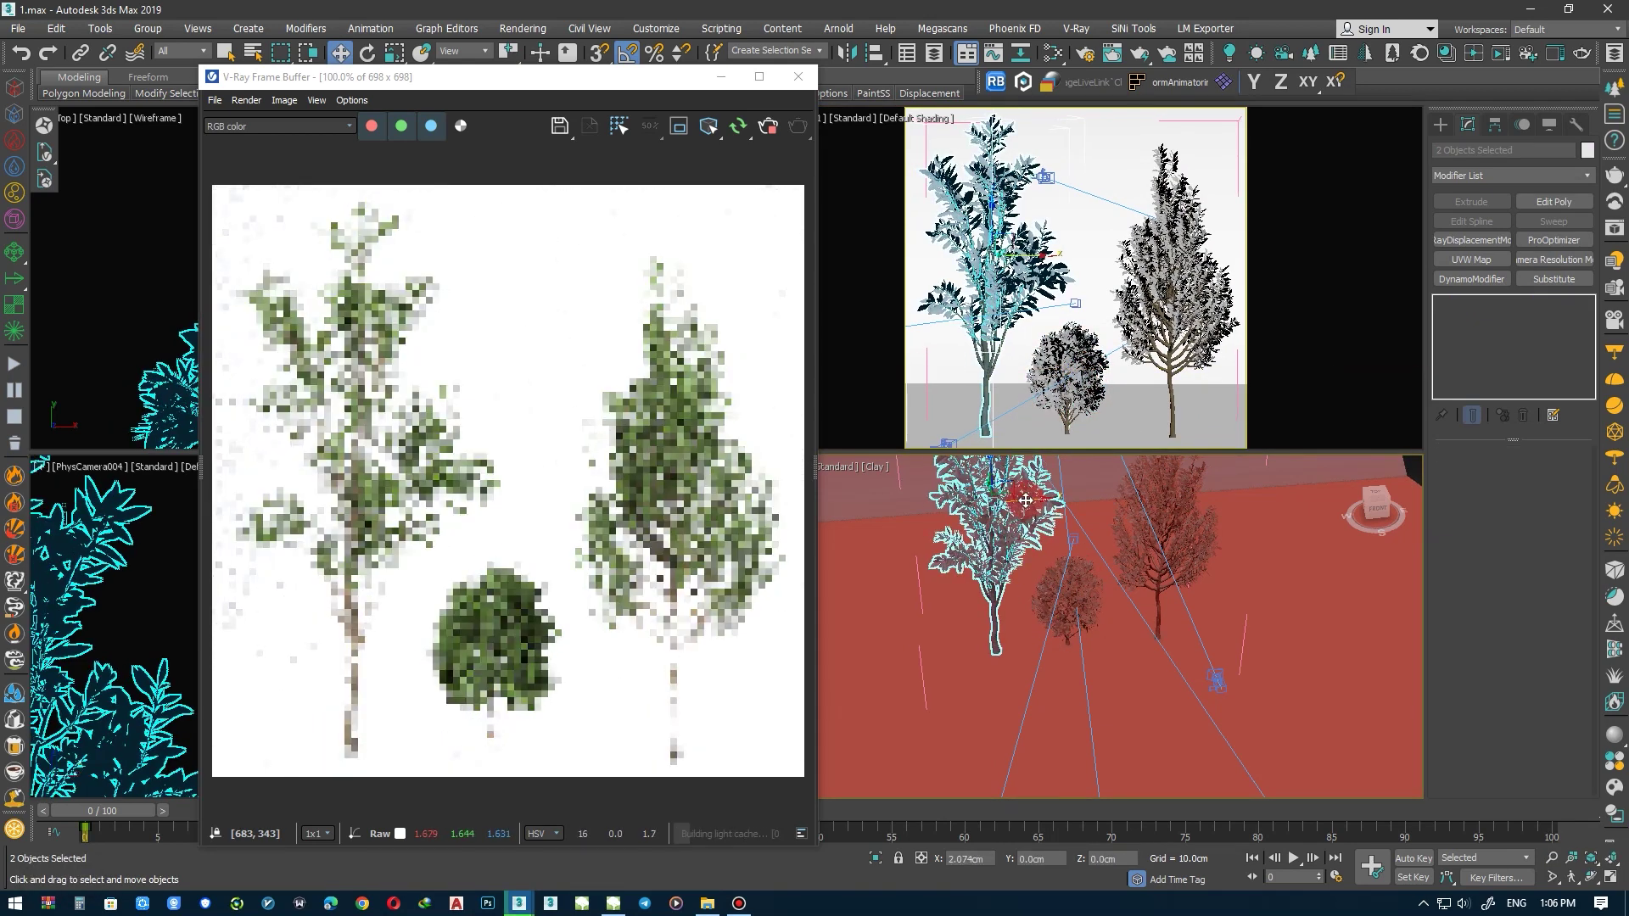
left_click(1179, 560, "ctrl")
left_click(1198, 510, "ctrl")
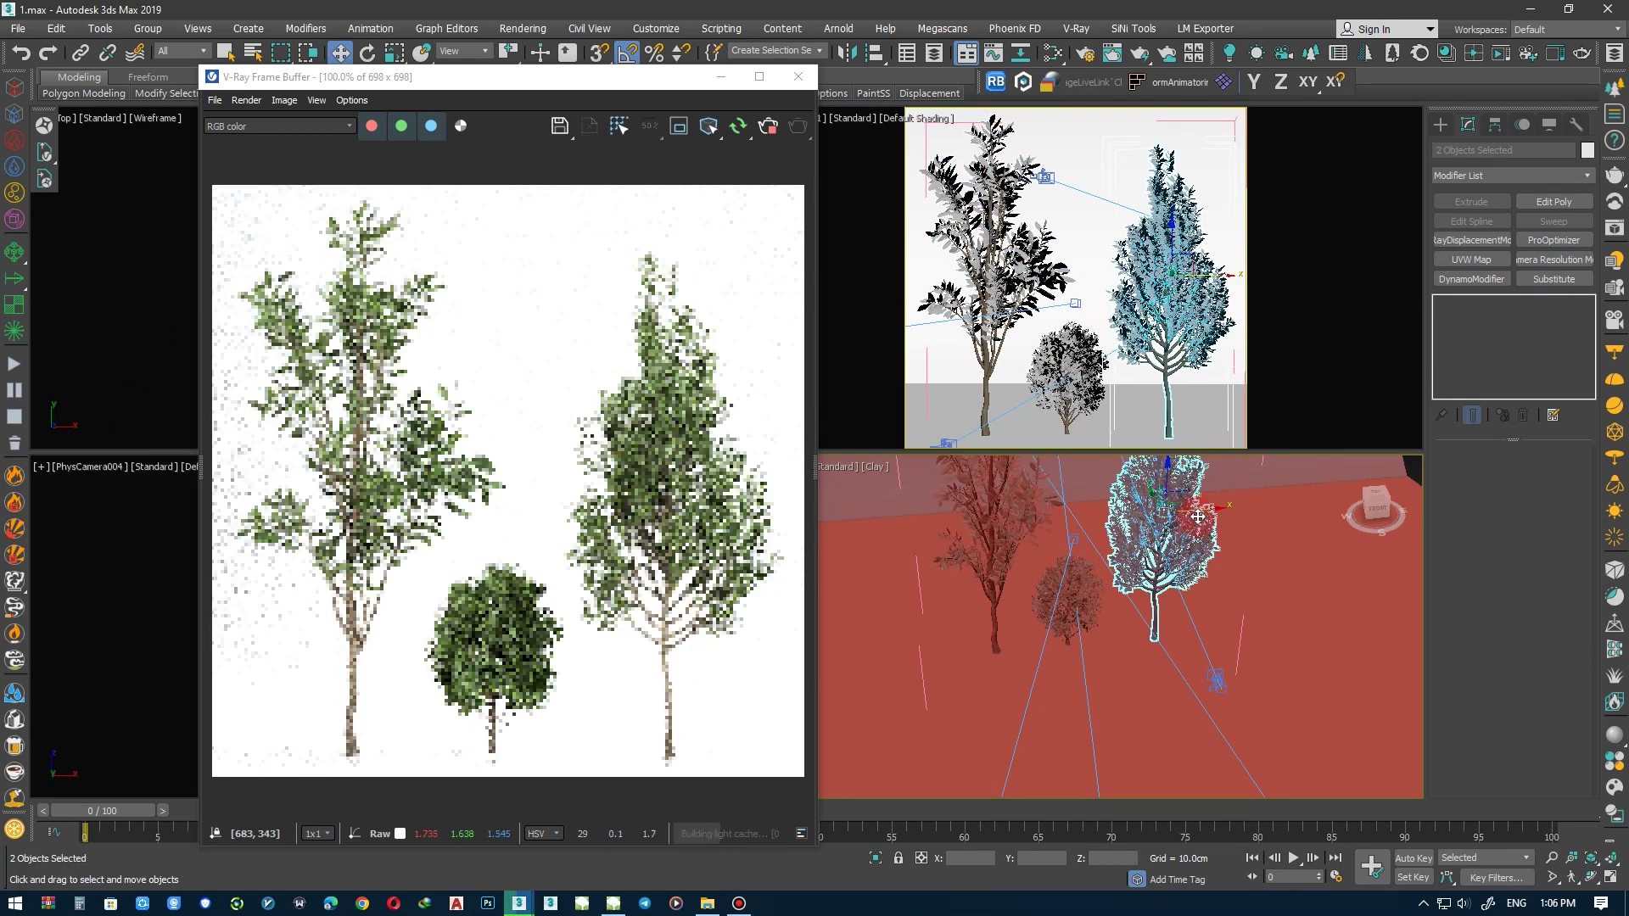
left_click(1082, 611)
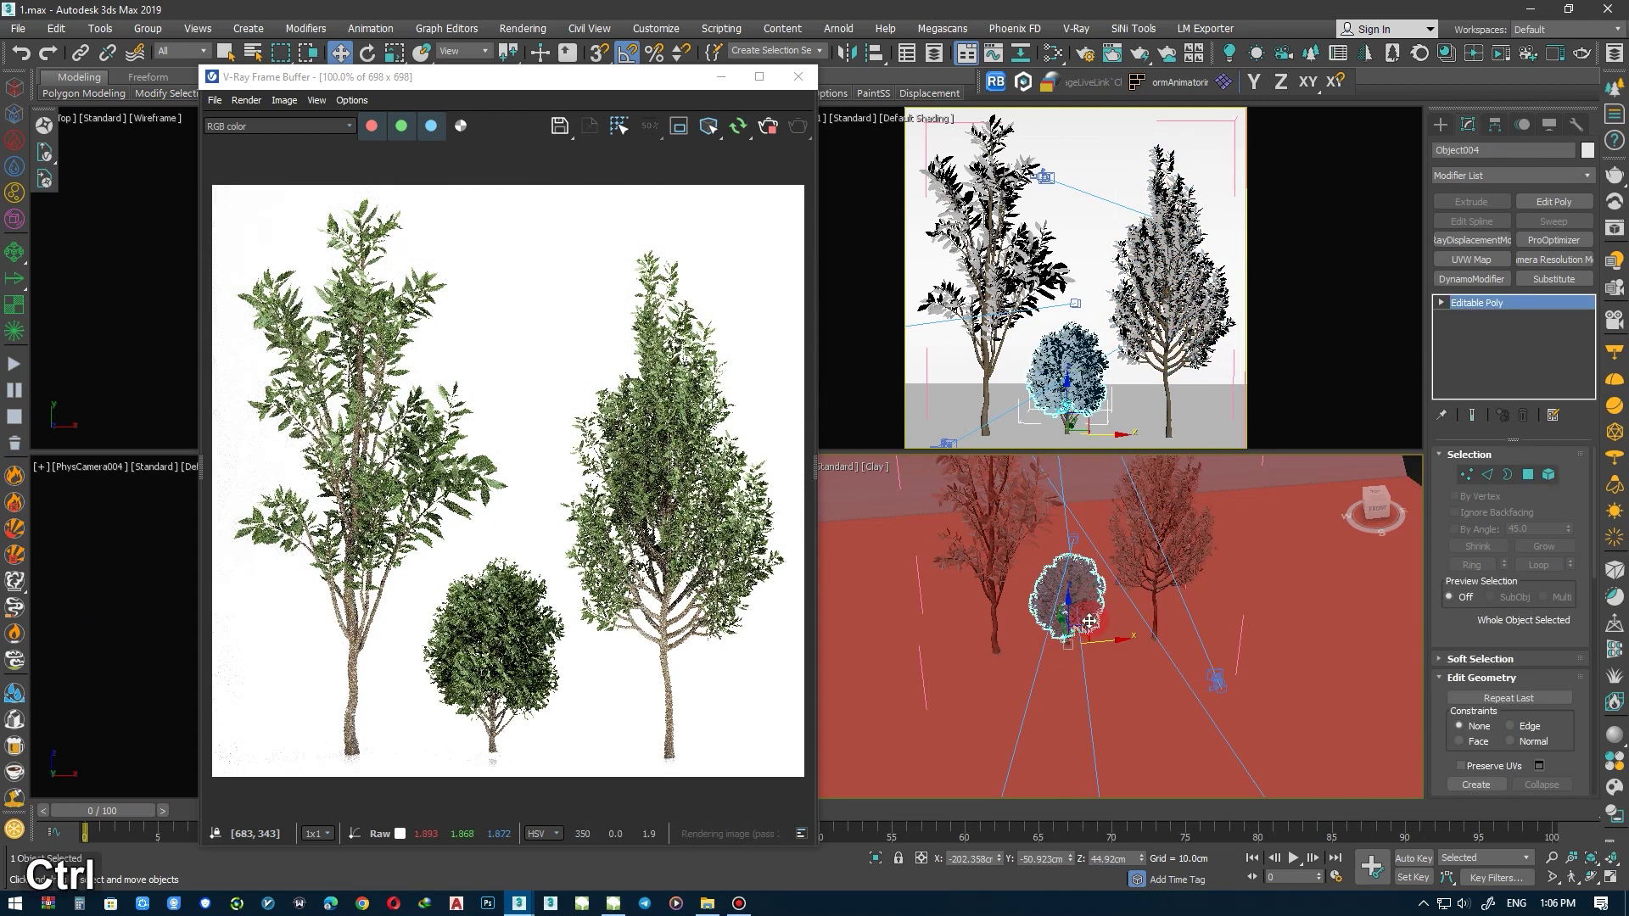
scroll(1089, 622, "up", 5)
left_click(1075, 594, "ctrl")
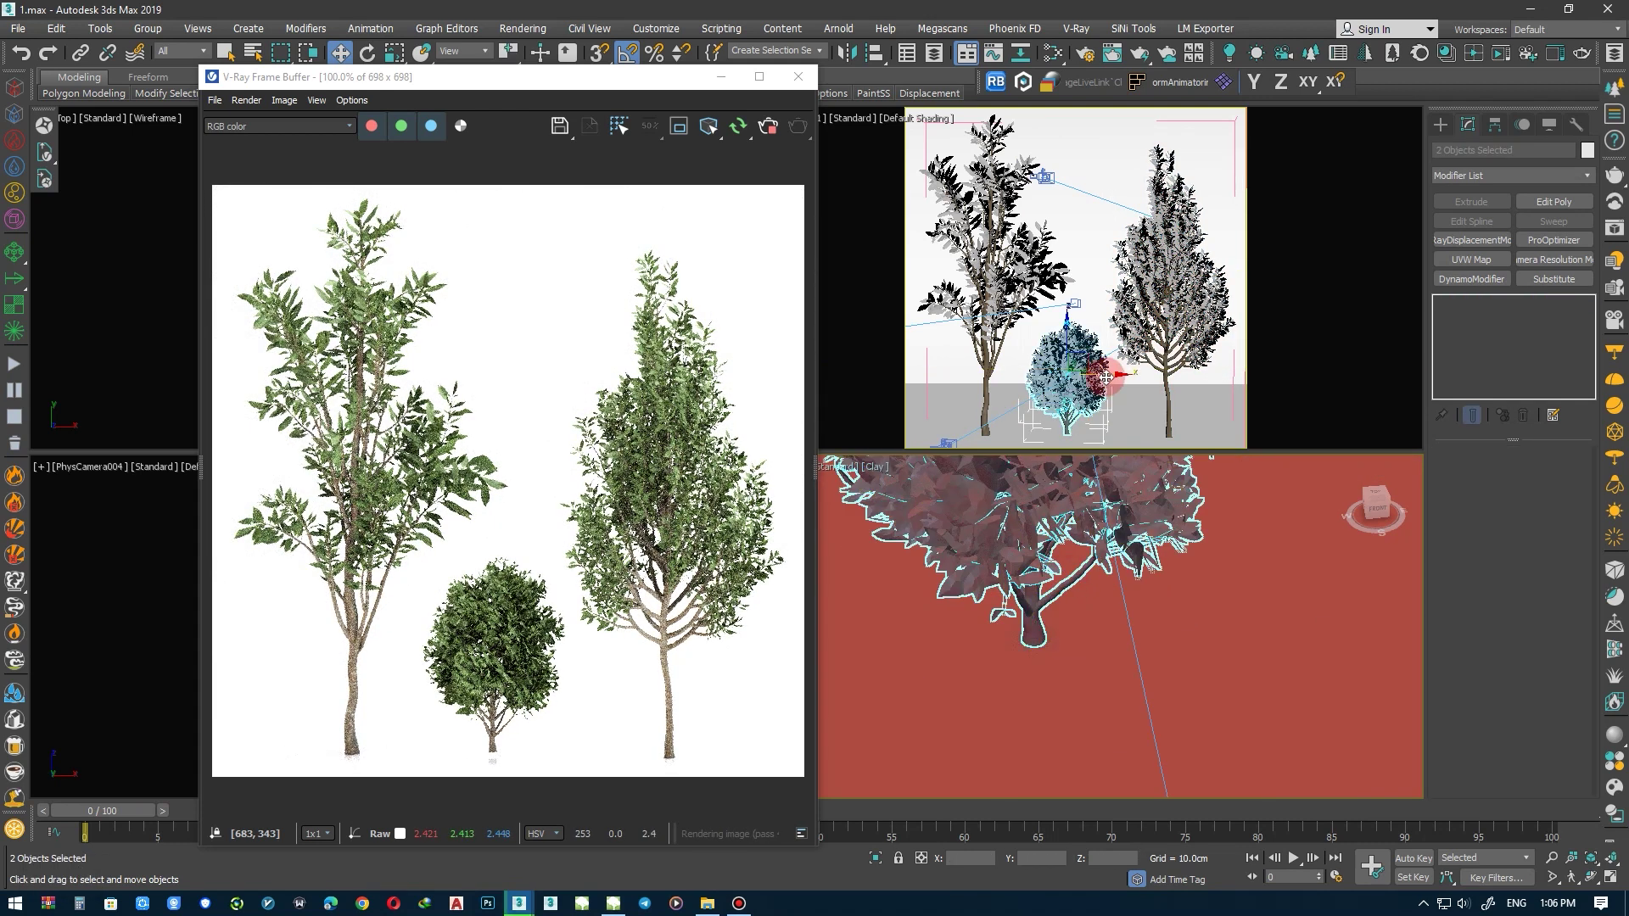
left_click_drag(1106, 377, 1113, 374)
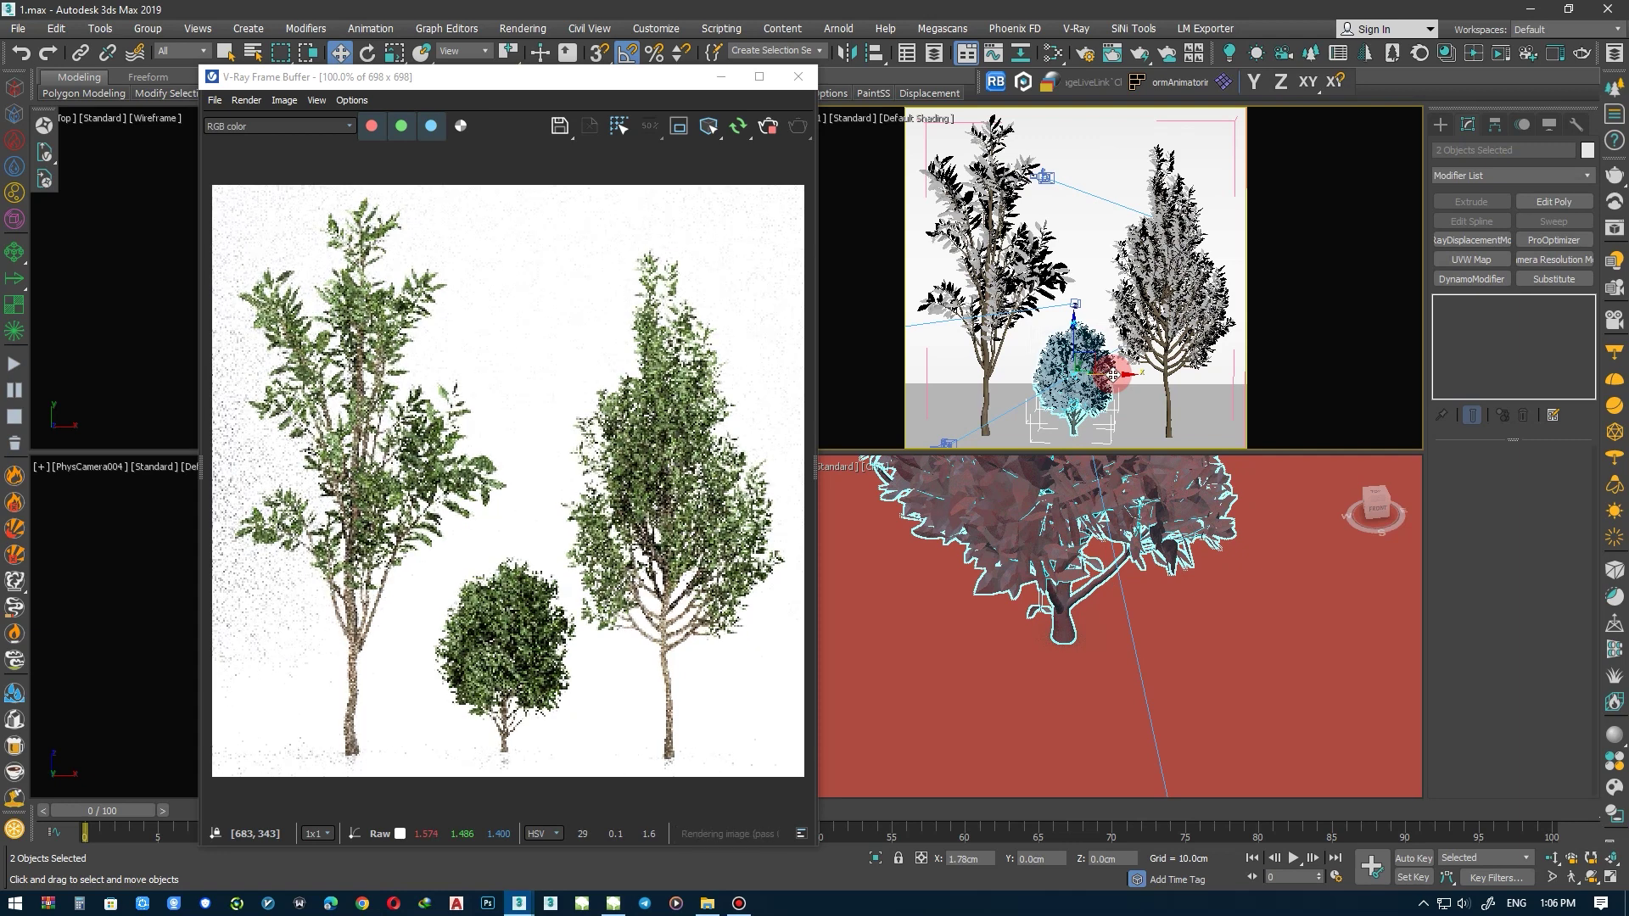
Nudge the left tree slightly to the left
left_click(1169, 399)
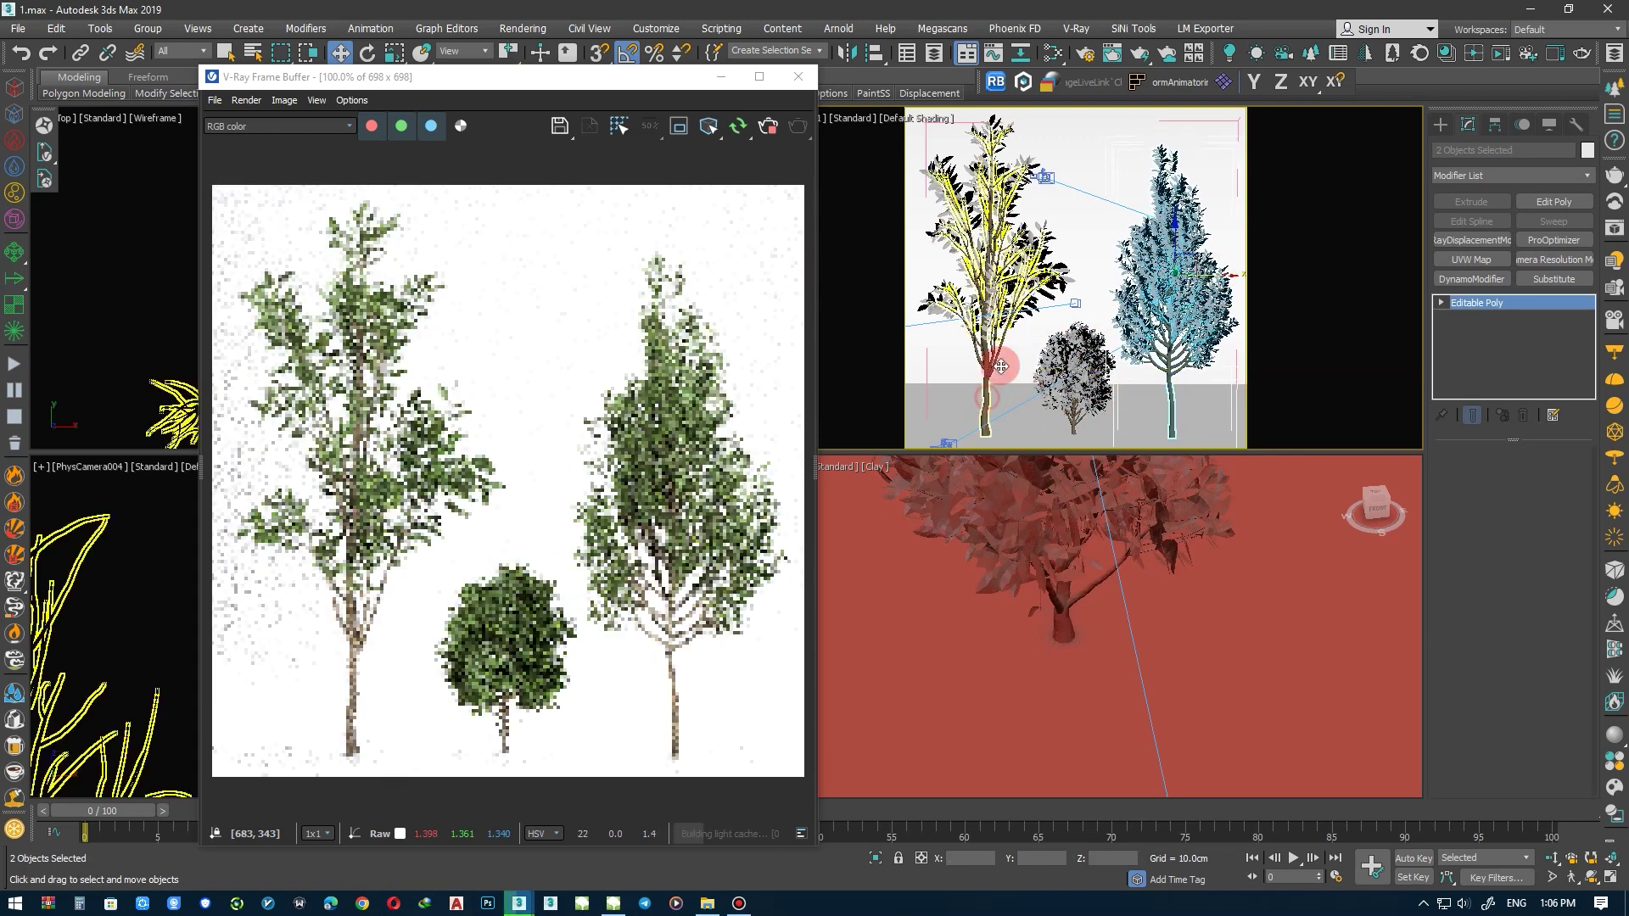
left_click(1001, 366)
left_click_drag(1025, 255, 1027, 294)
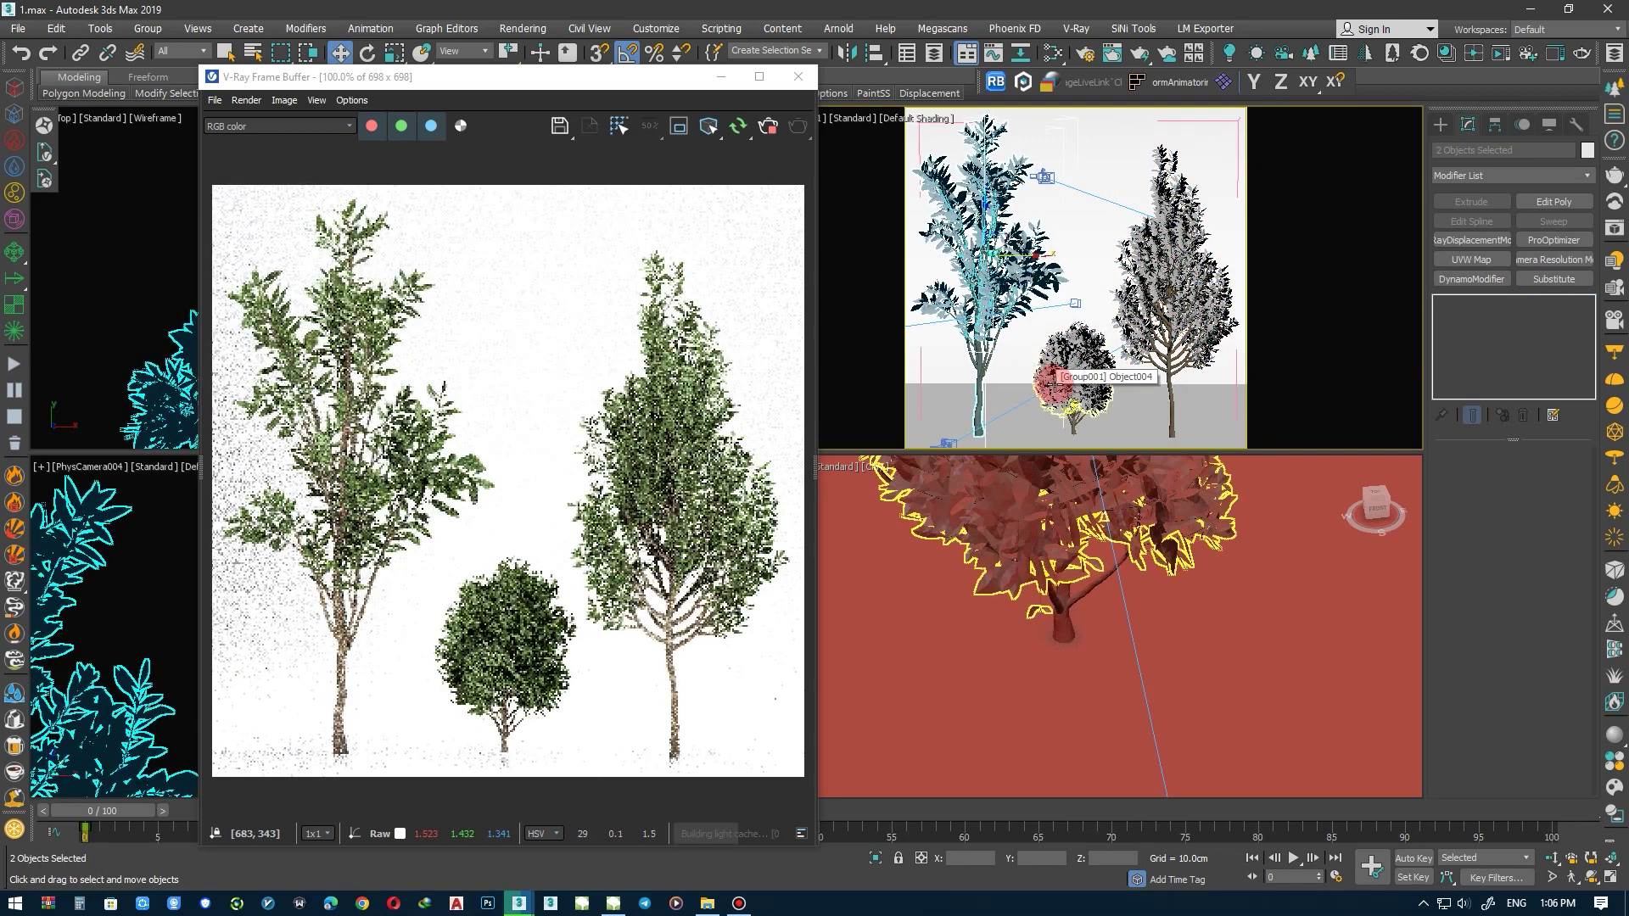
middle_click(1052, 383)
key("ctrl+z")
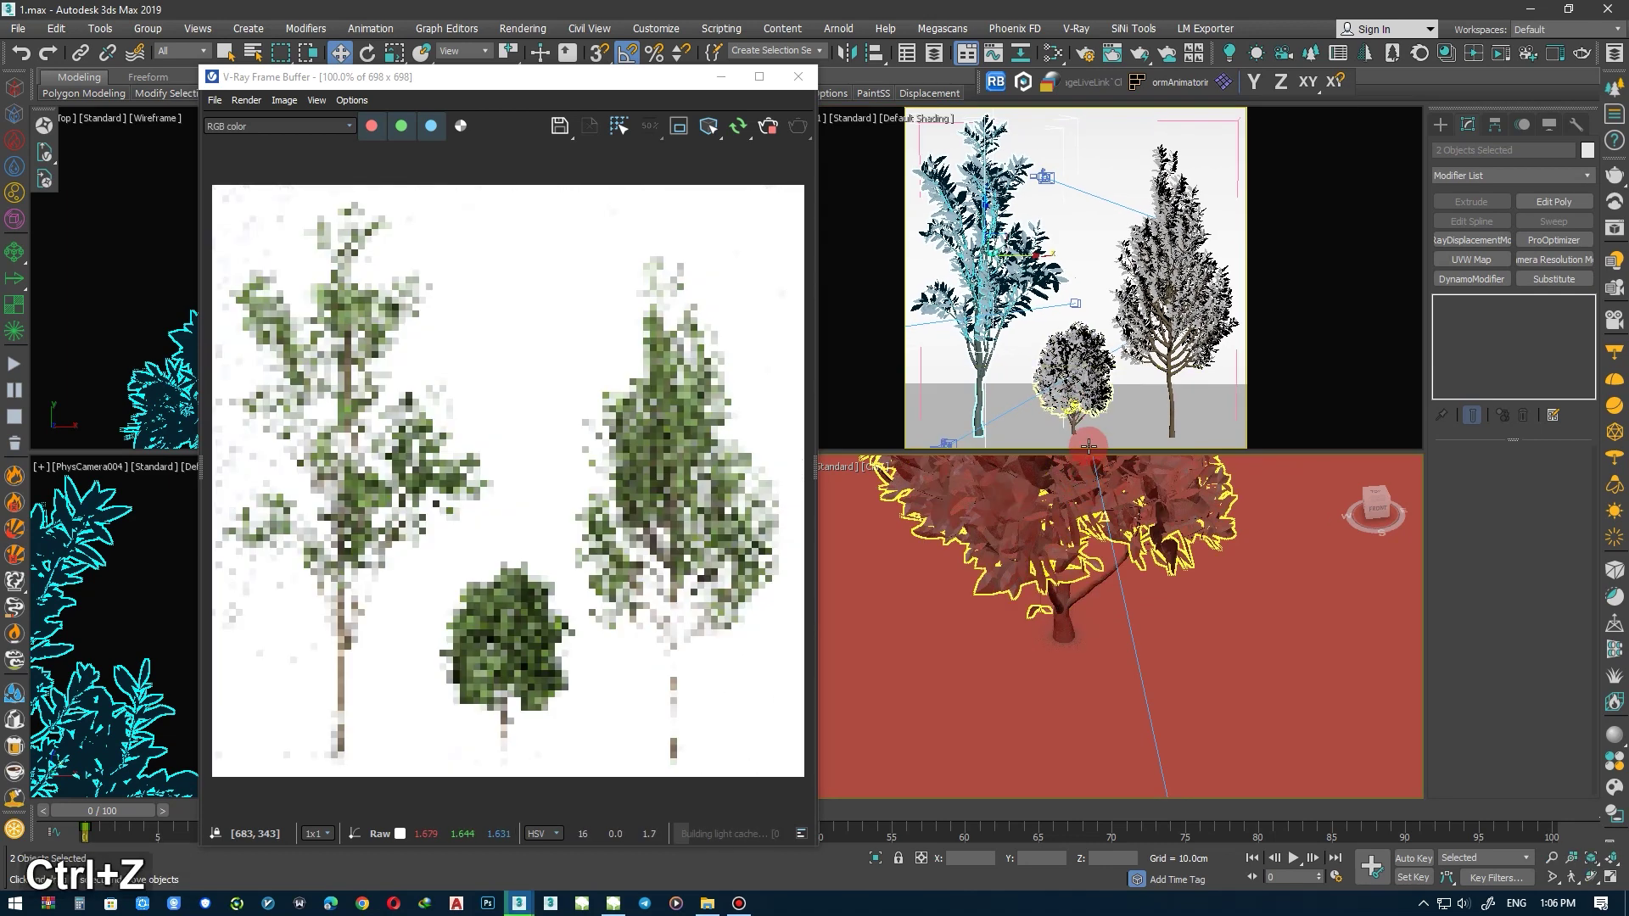
Try rotating and moving the right tree, undoing each change
middle_click_drag(1162, 571, 1086, 610, "alt")
left_click(1315, 539)
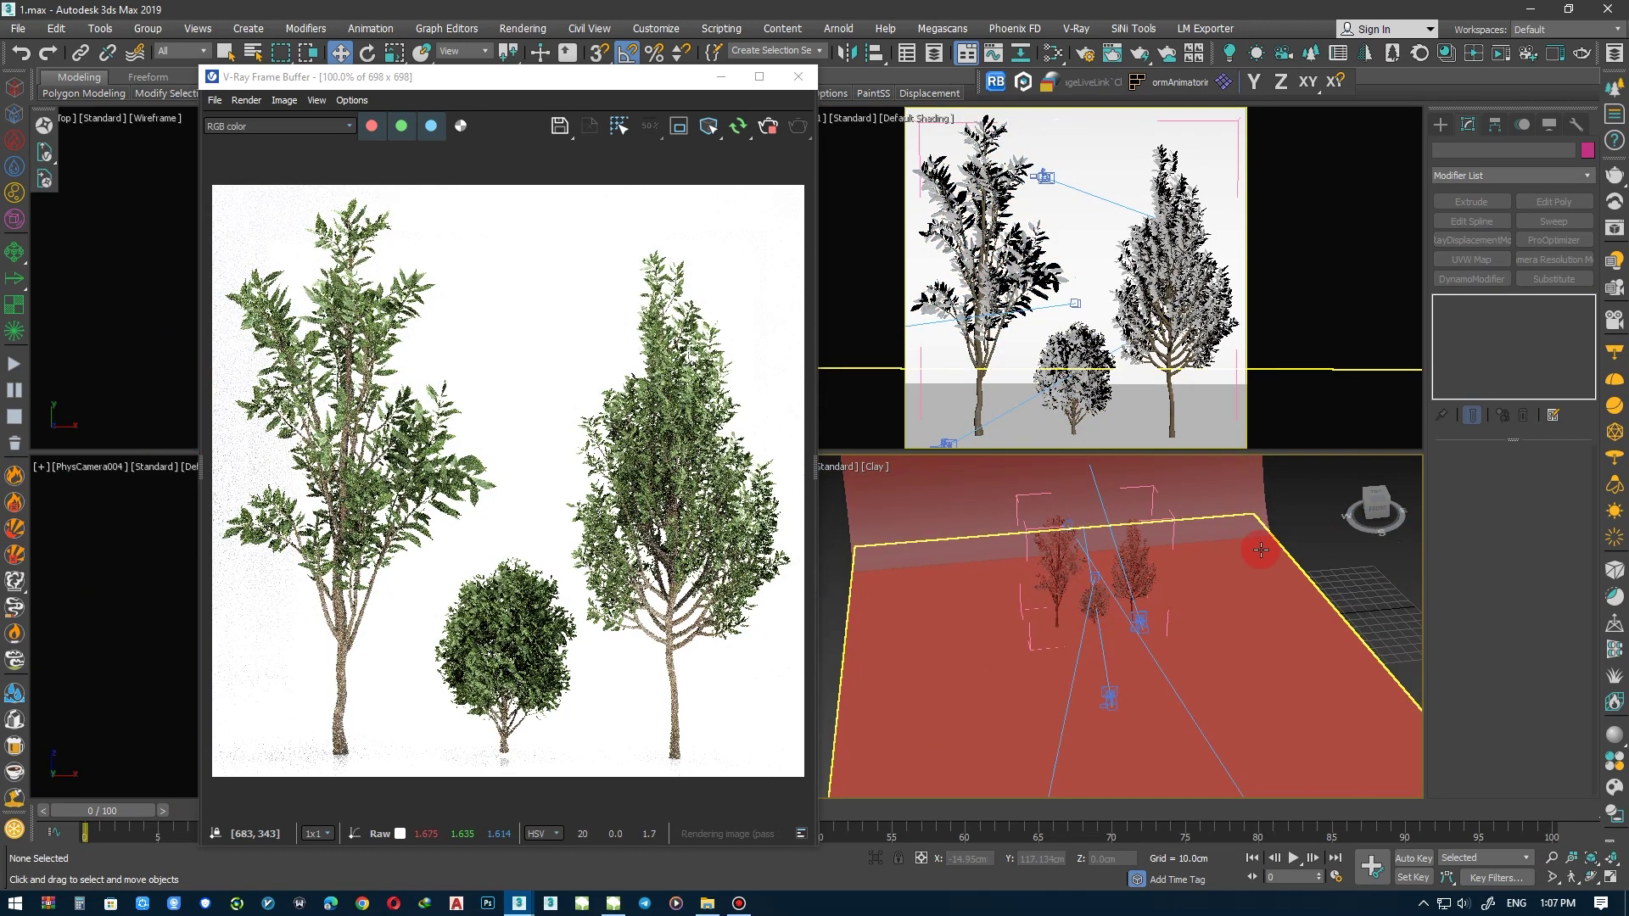
left_click(1170, 383)
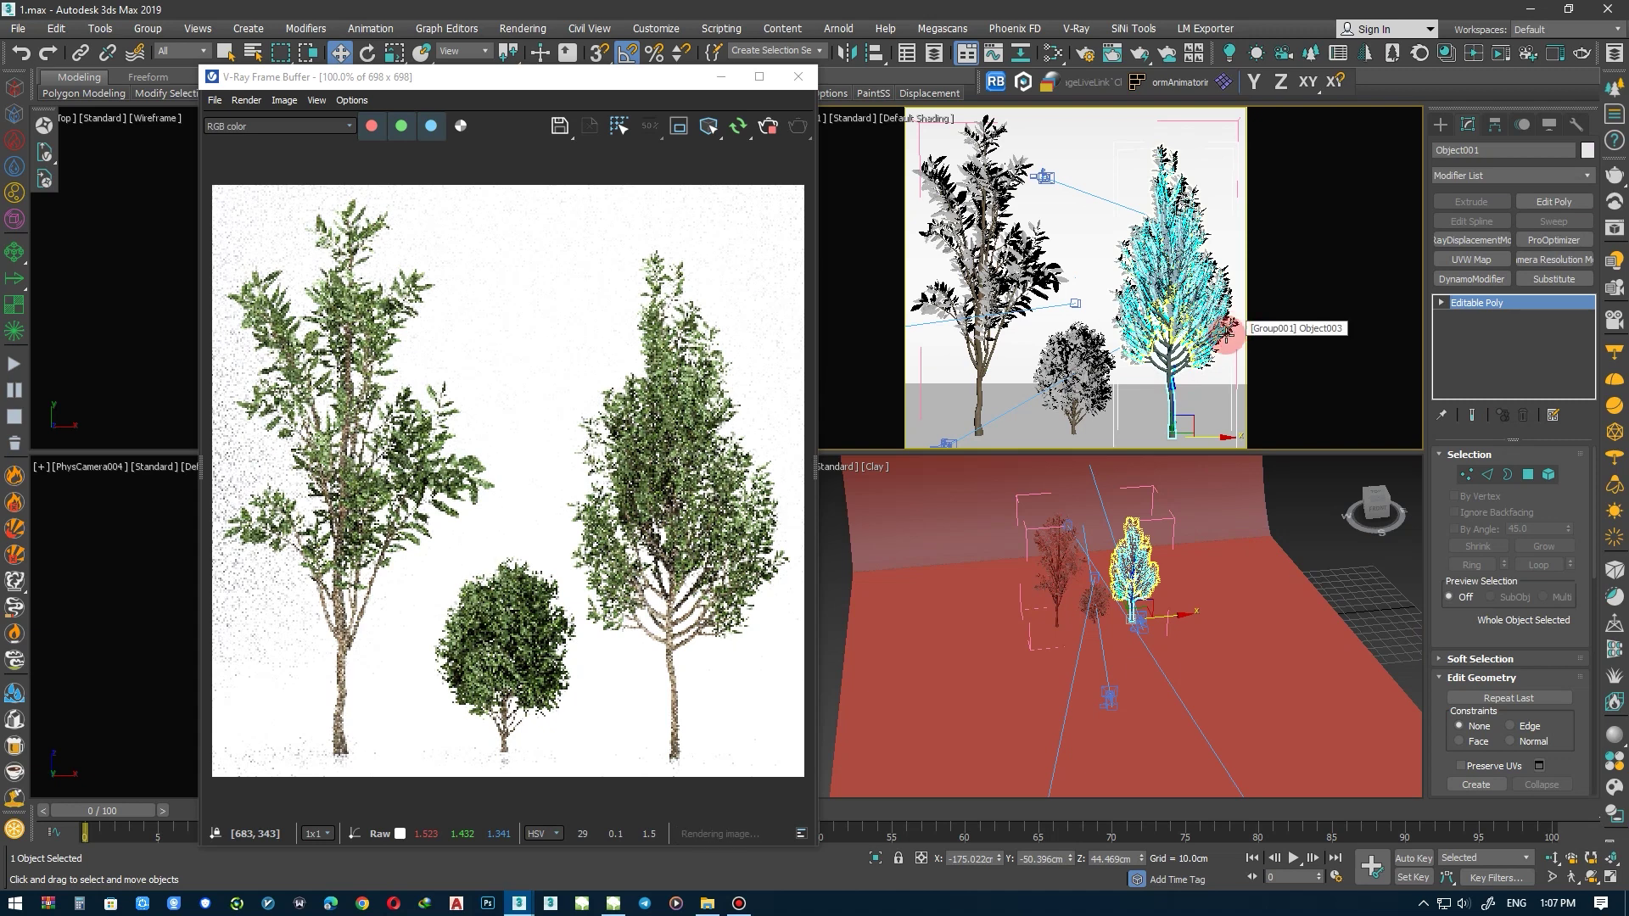
left_click(1226, 335, "ctrl")
left_click_drag(1207, 273, 1042, 298)
key("ctrl+z")
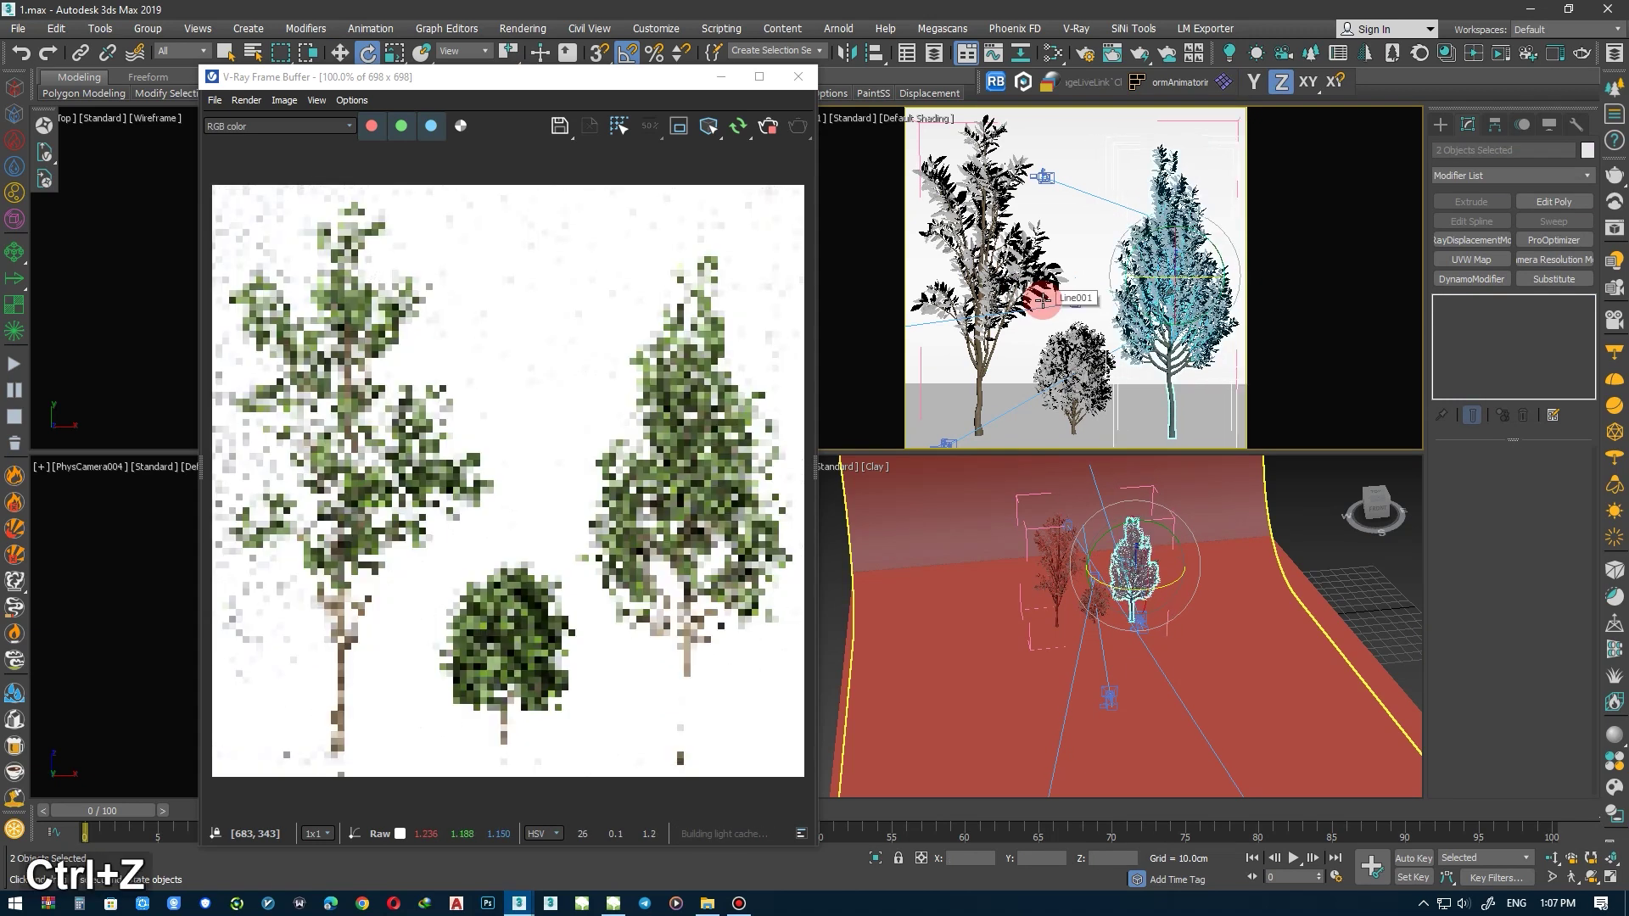
mouse_move(1176, 291)
left_mouse_down()
mouse_move(1197, 276)
mouse_move(1020, 293)
left_mouse_up()
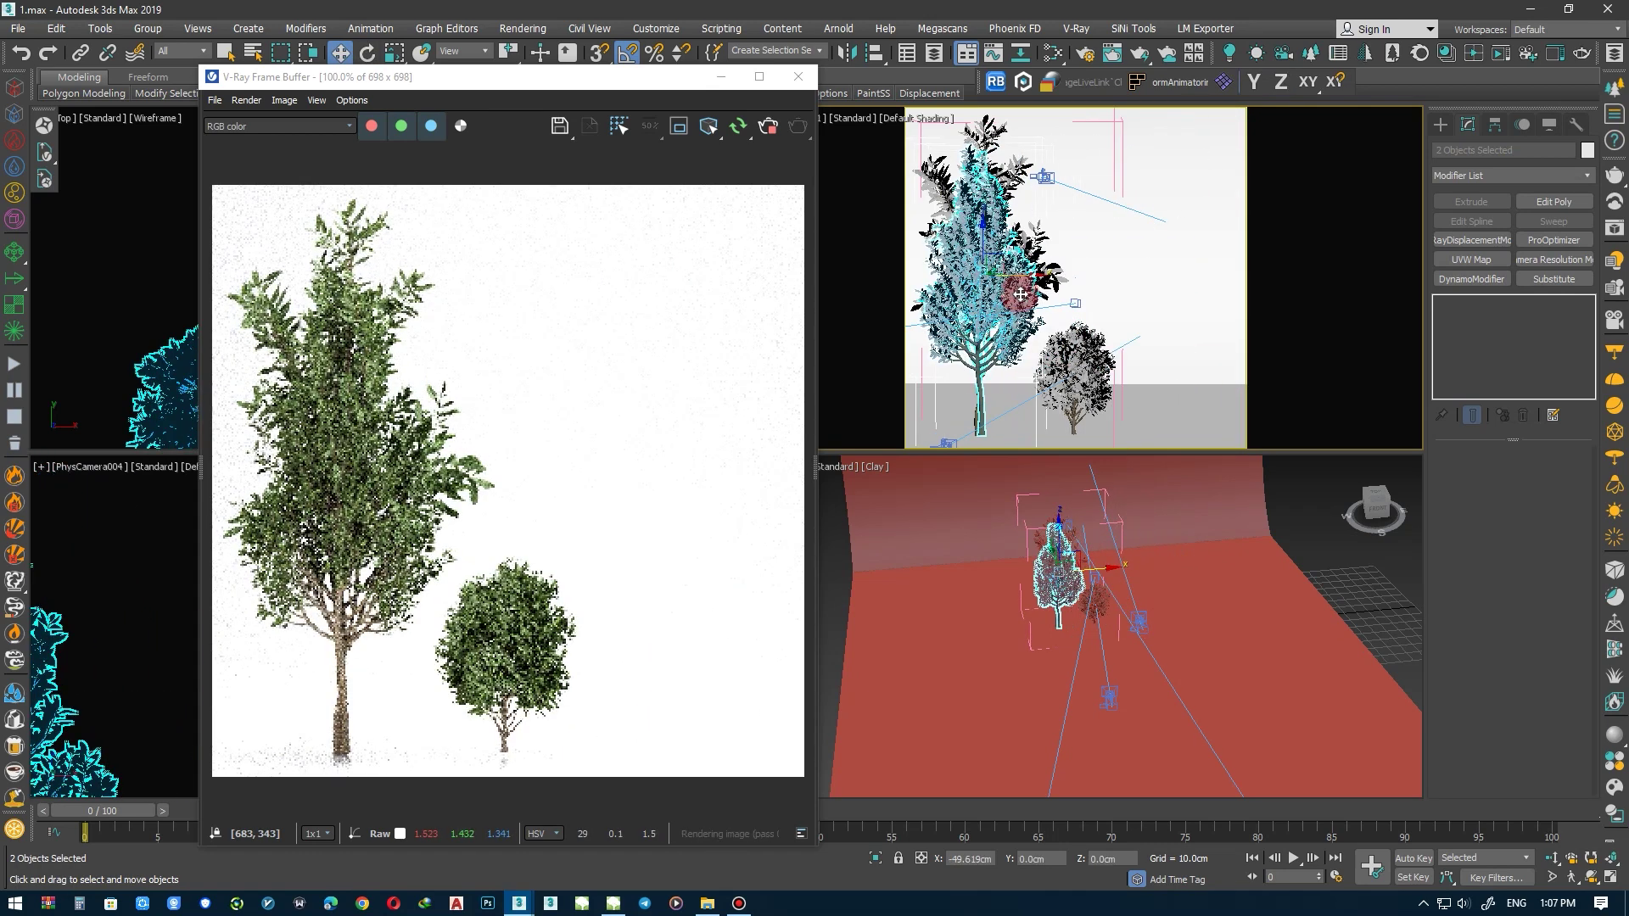
key("ctrl+z")
Try moving the left tree onto the right tree and back, then undo it
left_click(982, 356)
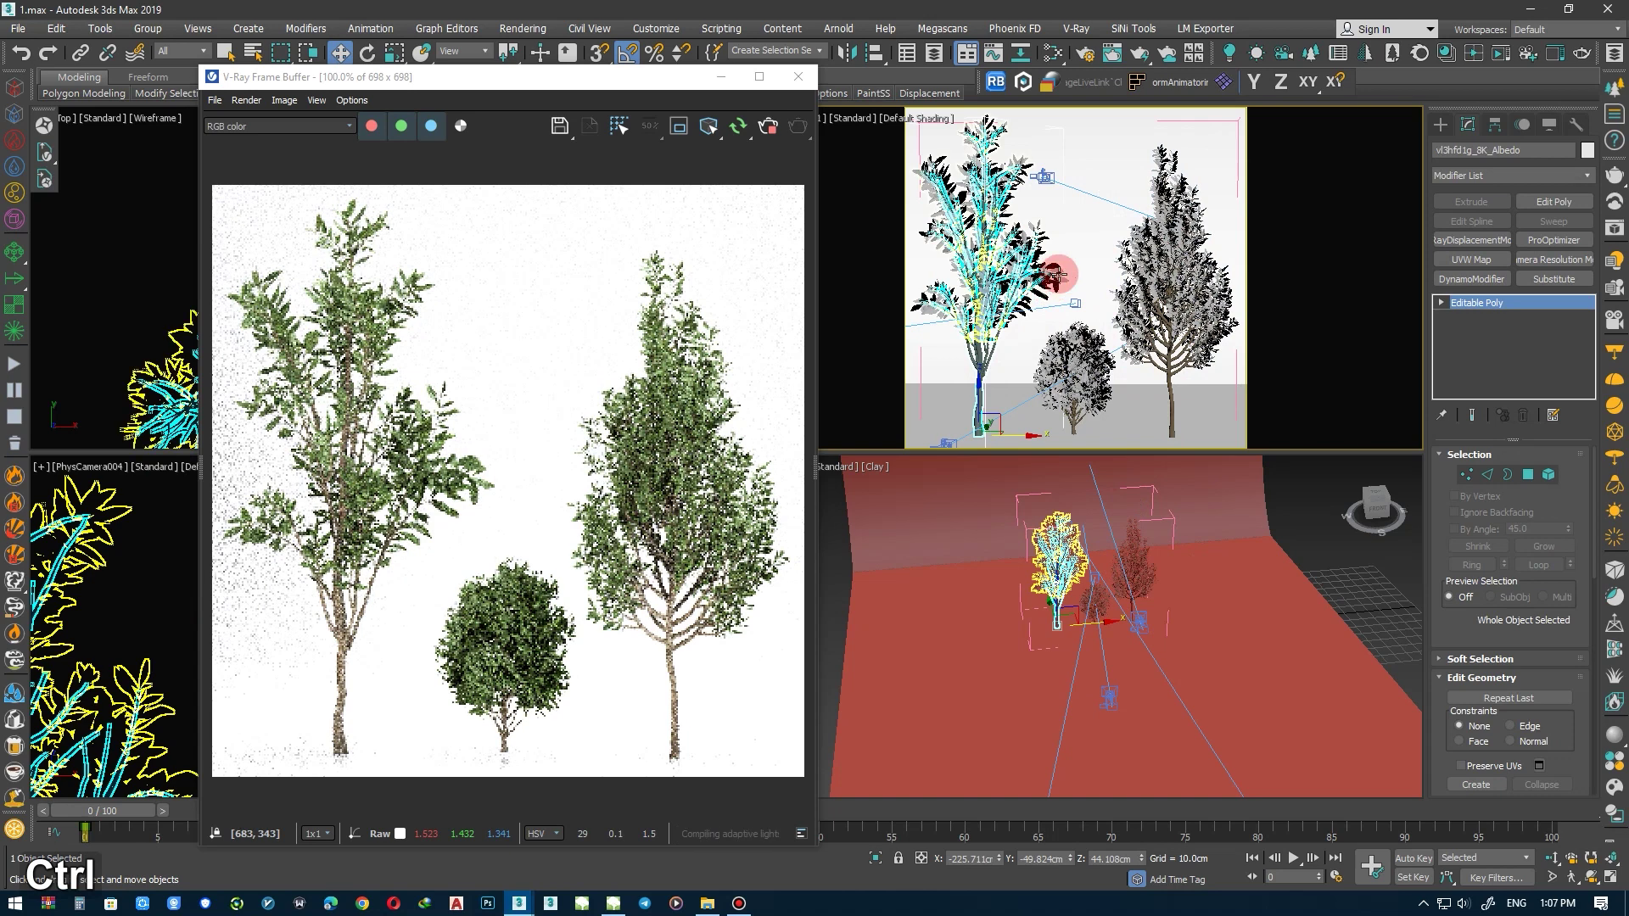
left_click_drag(1055, 274, 1206, 252, "ctrl")
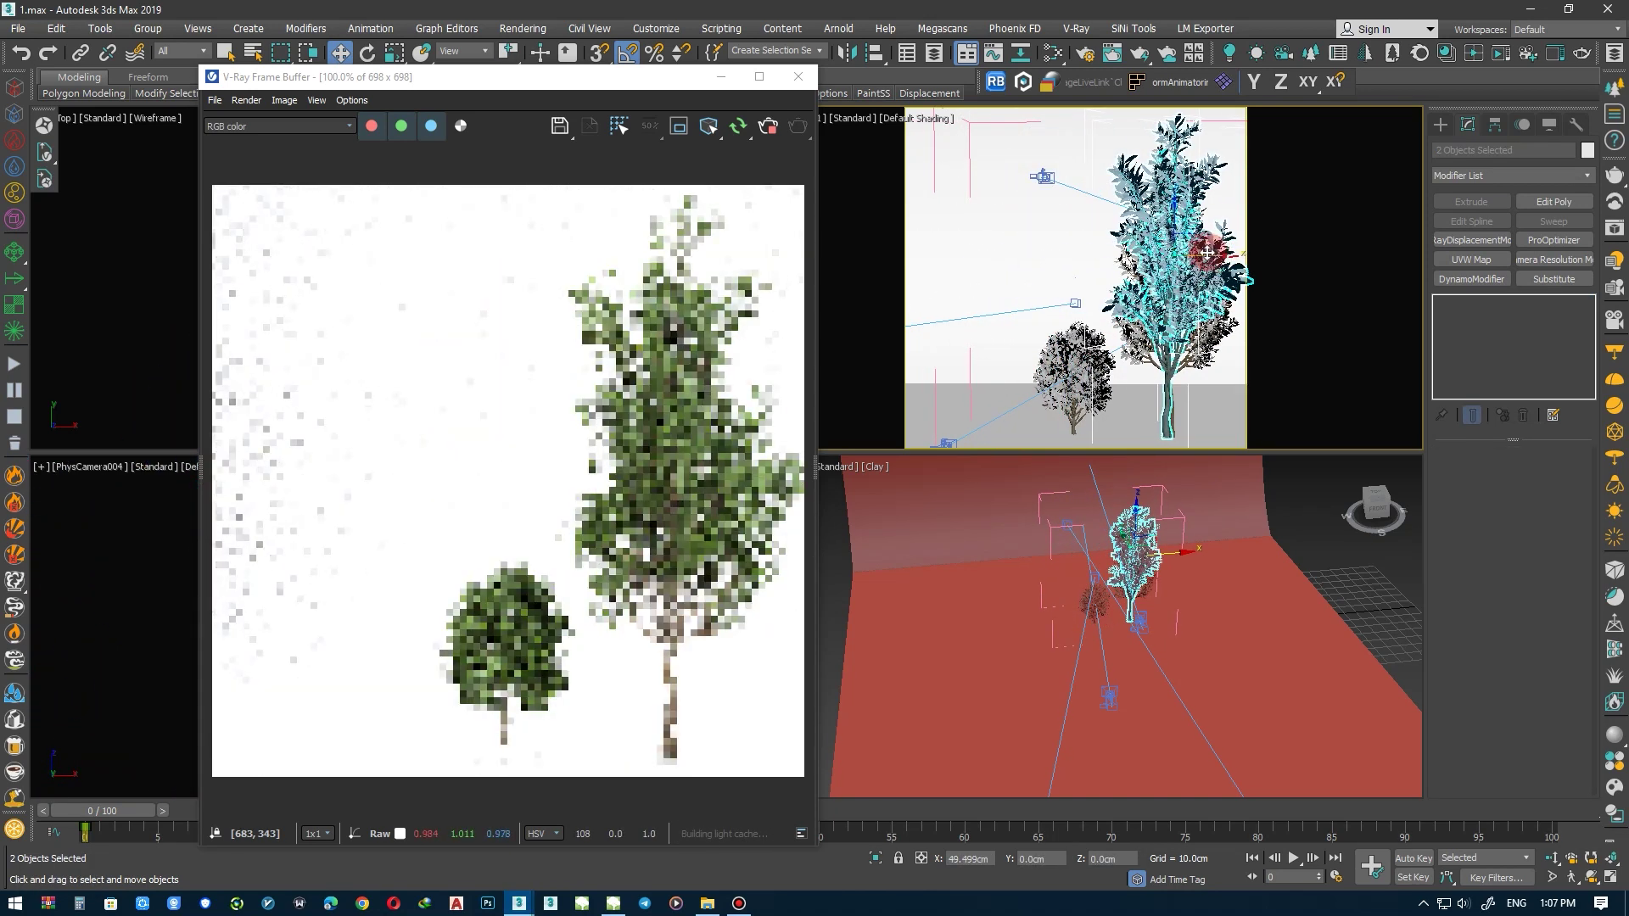
left_click(1190, 277, "ctrl")
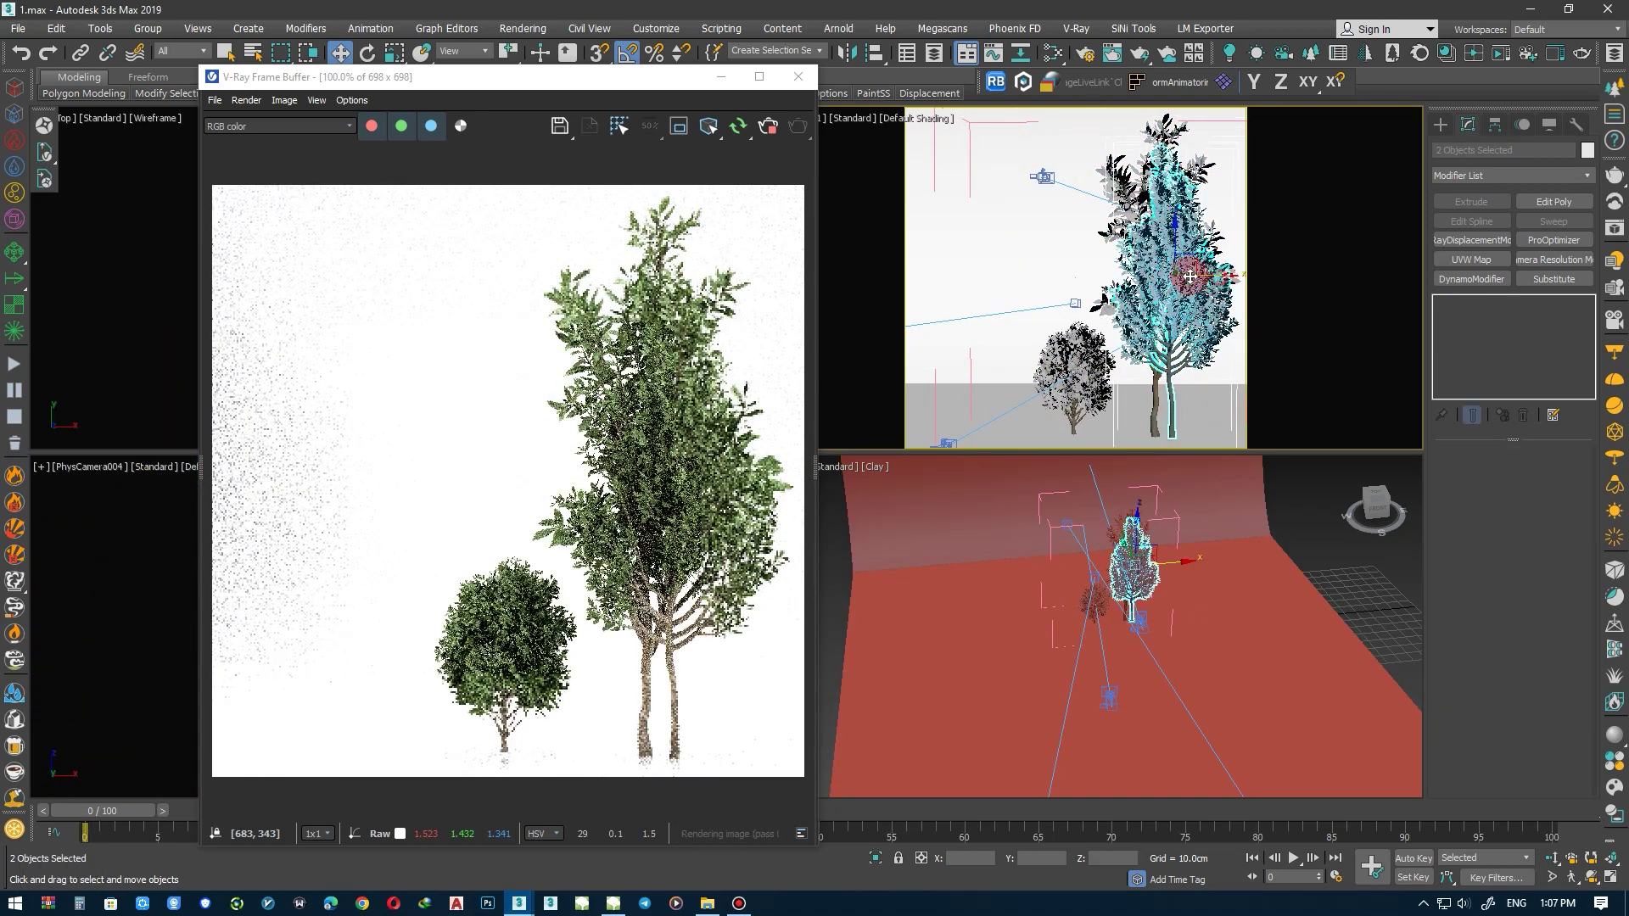
left_click_drag(1191, 277, 1029, 284)
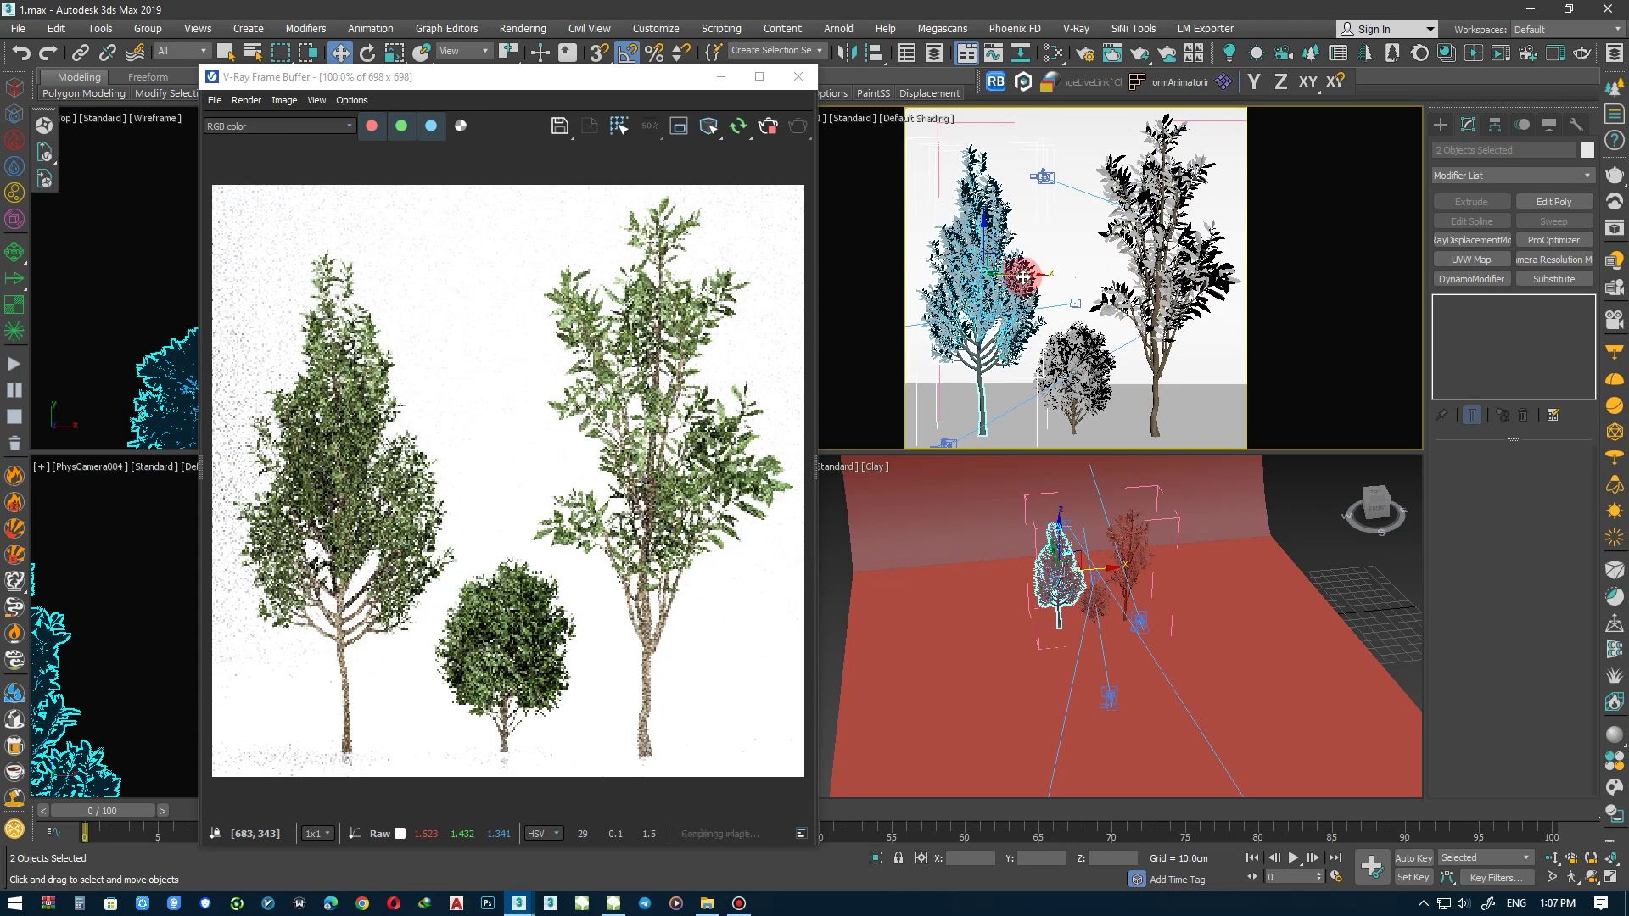
key("ctrl+z")
key("ctrl+z")
key("ctrl+z")
key("ctrl+z")
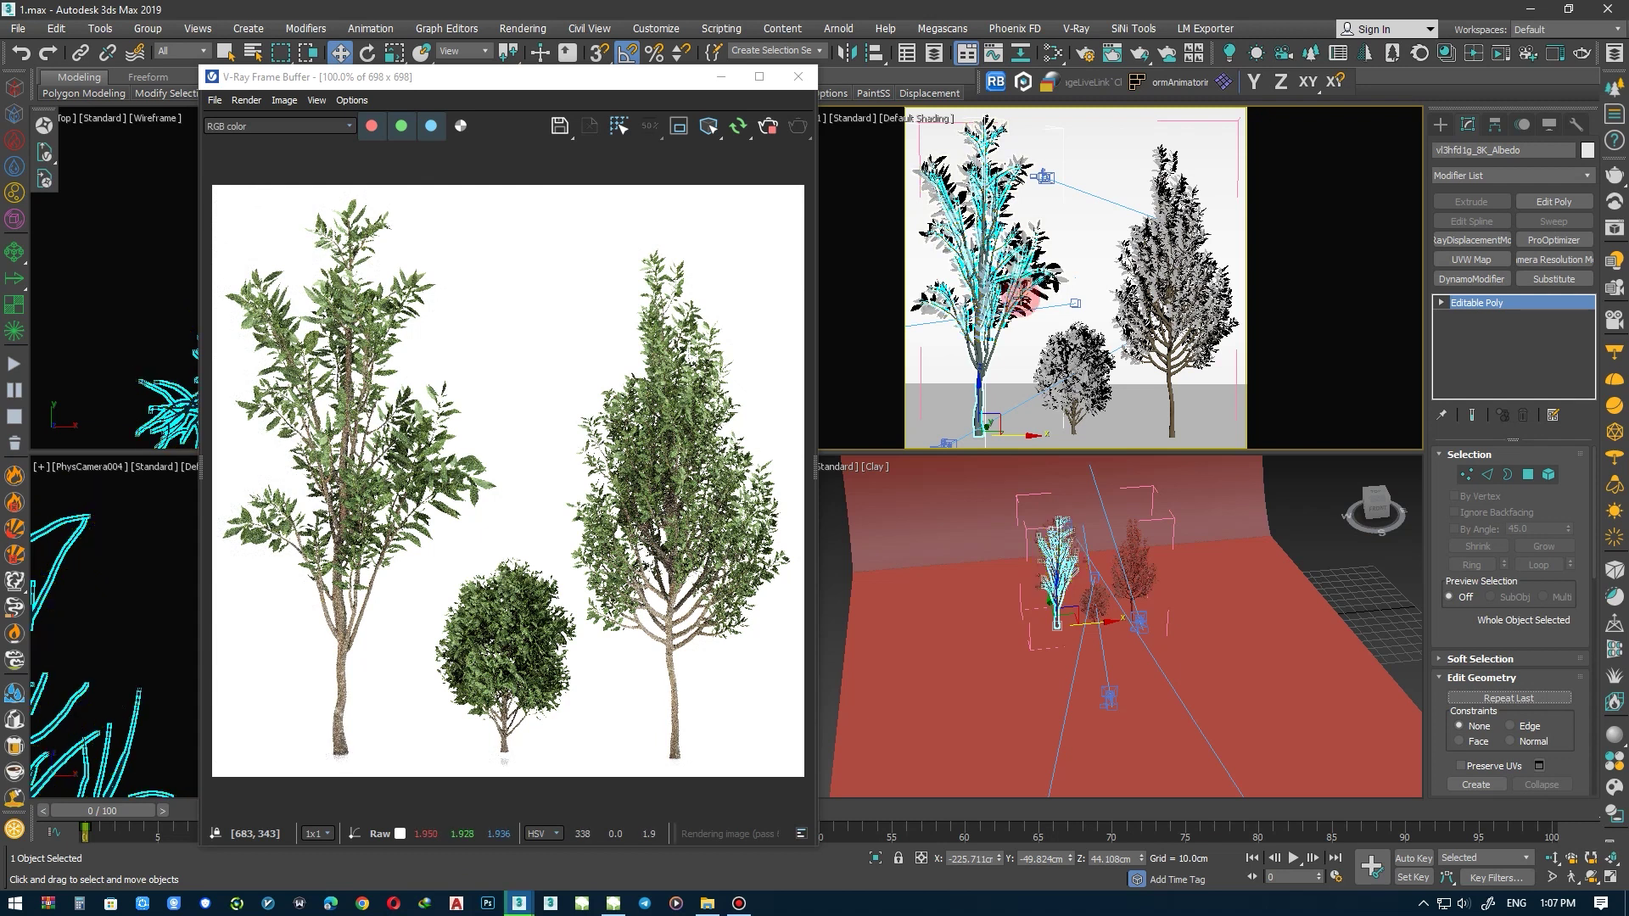
Frame the tree trunk base where it meets the floor
scroll(509, 752, "up", 3)
scroll(509, 753, "down", 3)
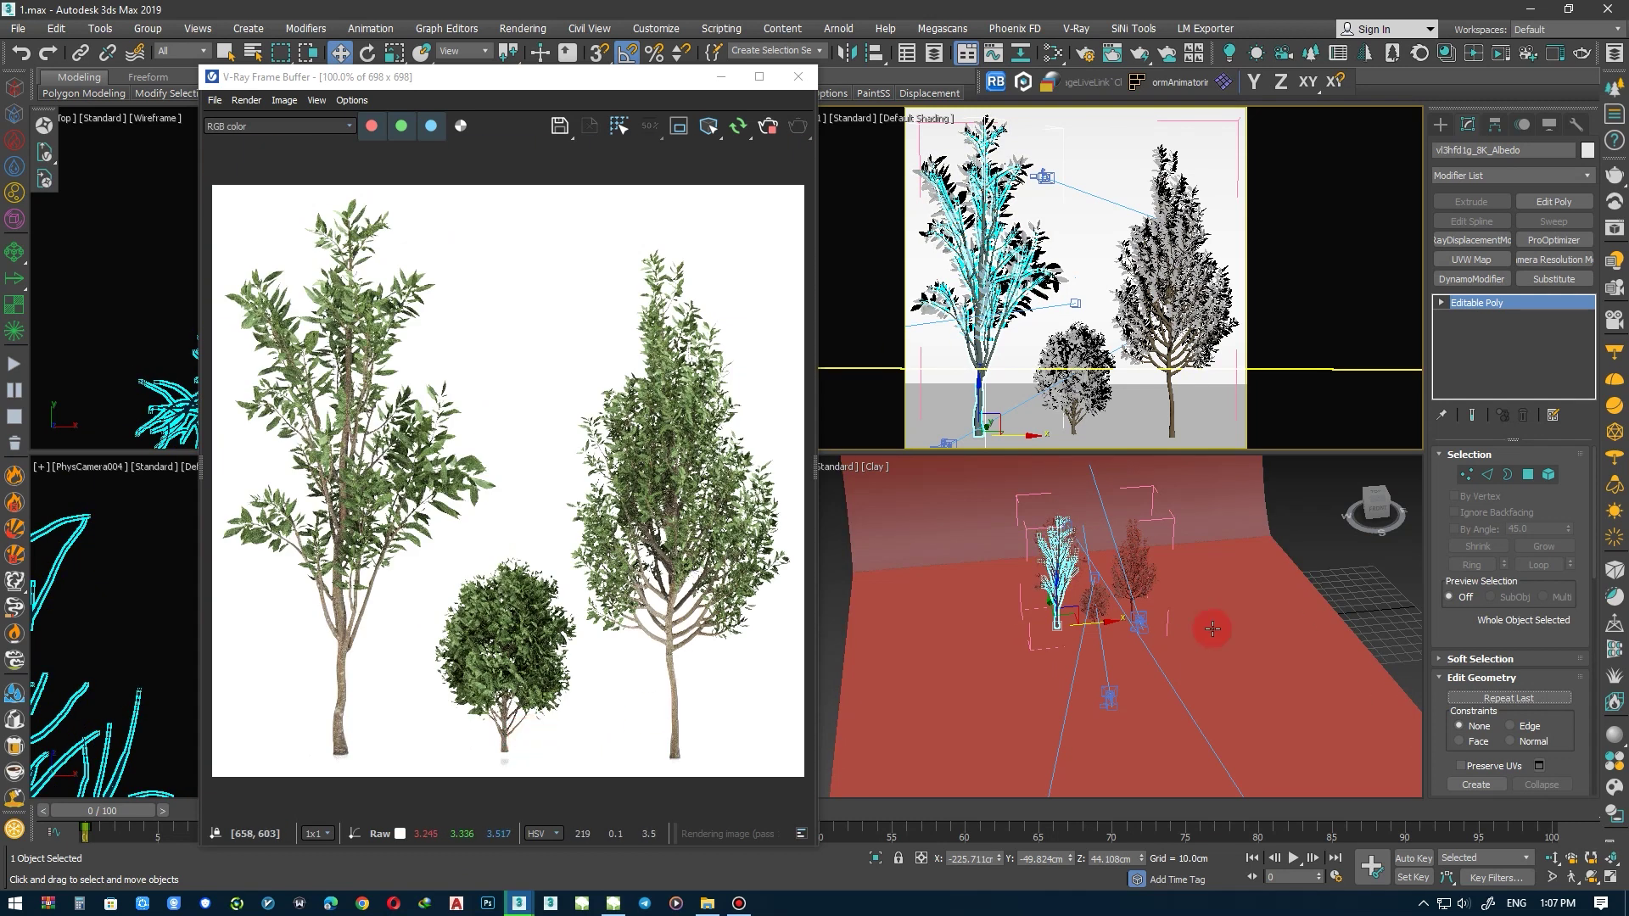
scroll(1011, 666, "up", 4)
scroll(1052, 663, "up", 2)
left_click(1052, 664)
middle_click_drag(1052, 664, 1083, 515)
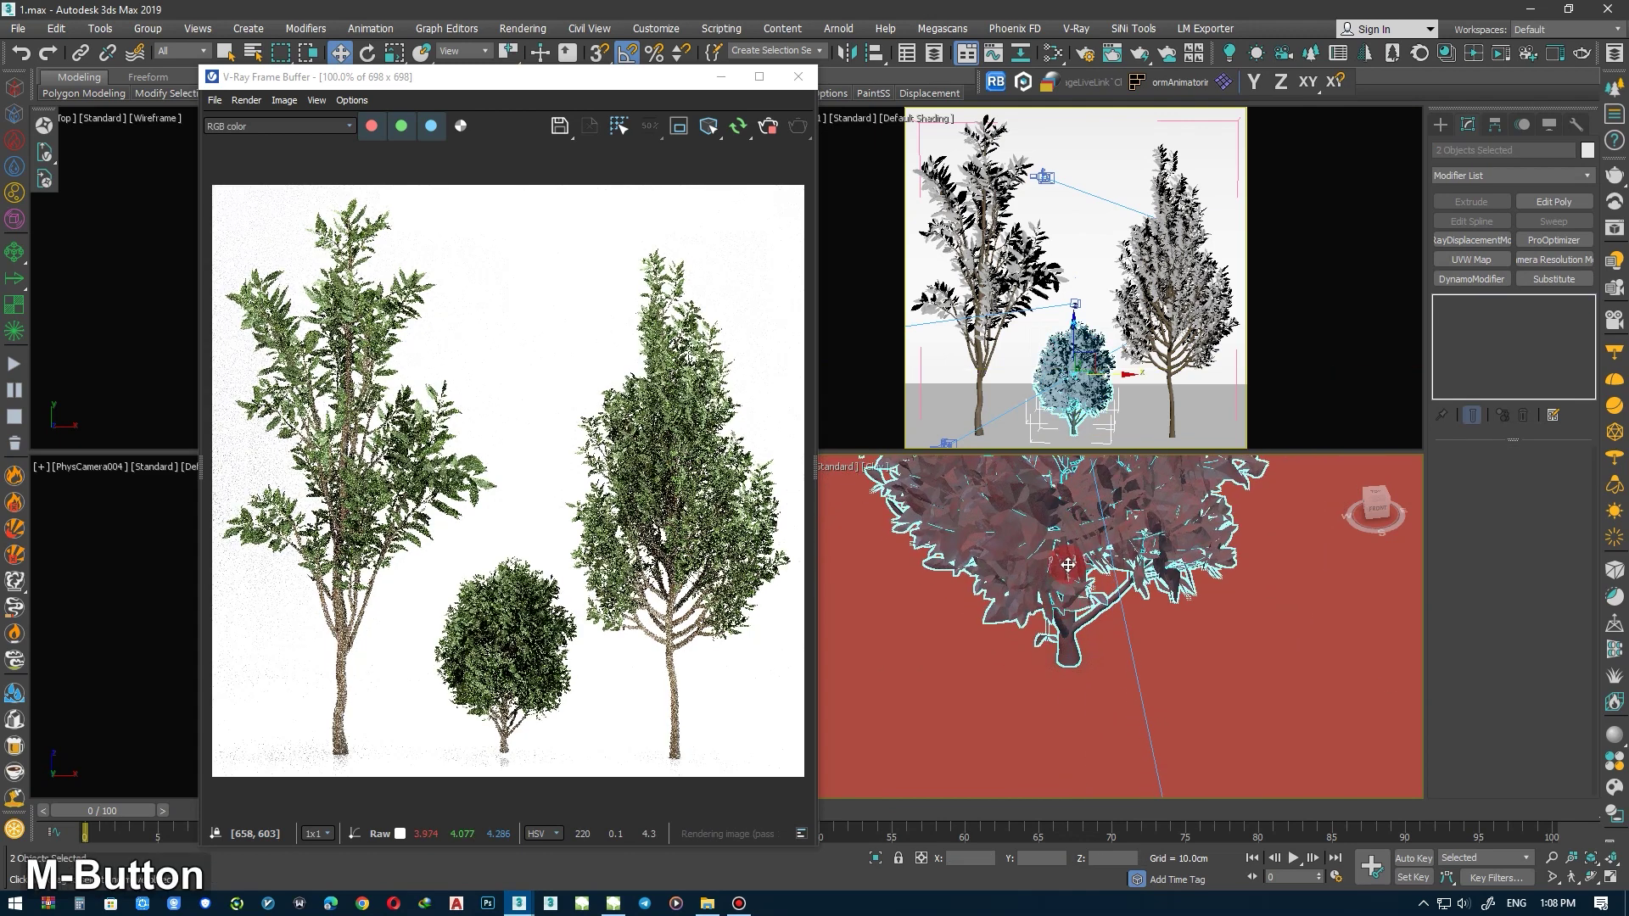
left_click(1072, 331)
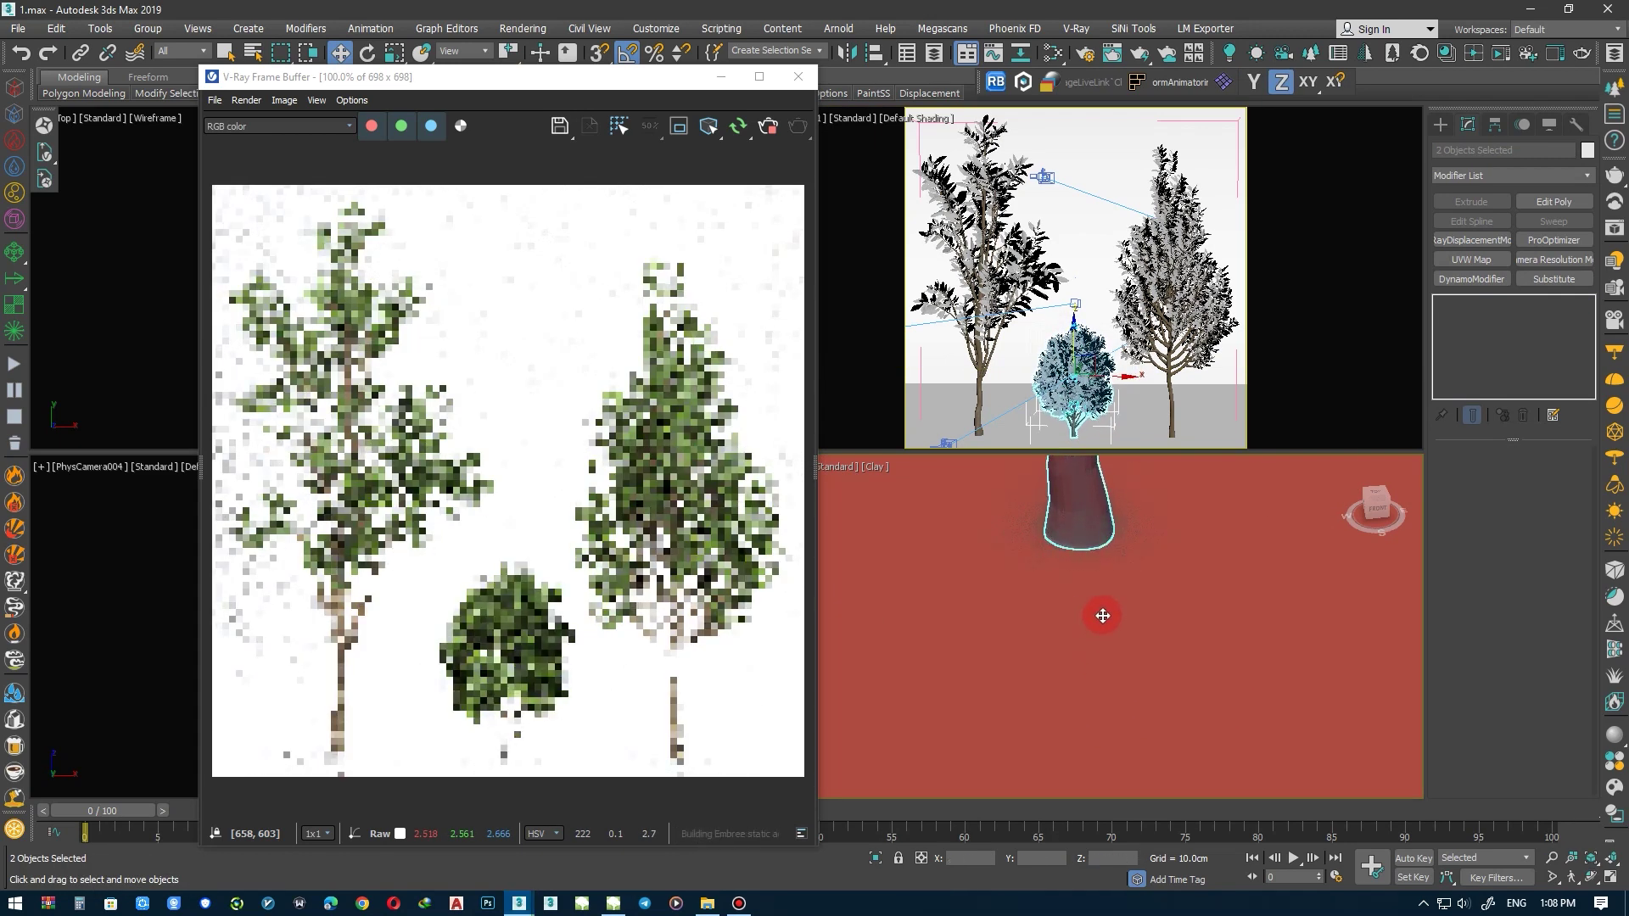
middle_click_drag(1103, 616, 1149, 567)
key("ctrl+z")
Select the tree with its foliage, raise it slightly onto the floor, and isolate it
scroll(1036, 538, "up", 3)
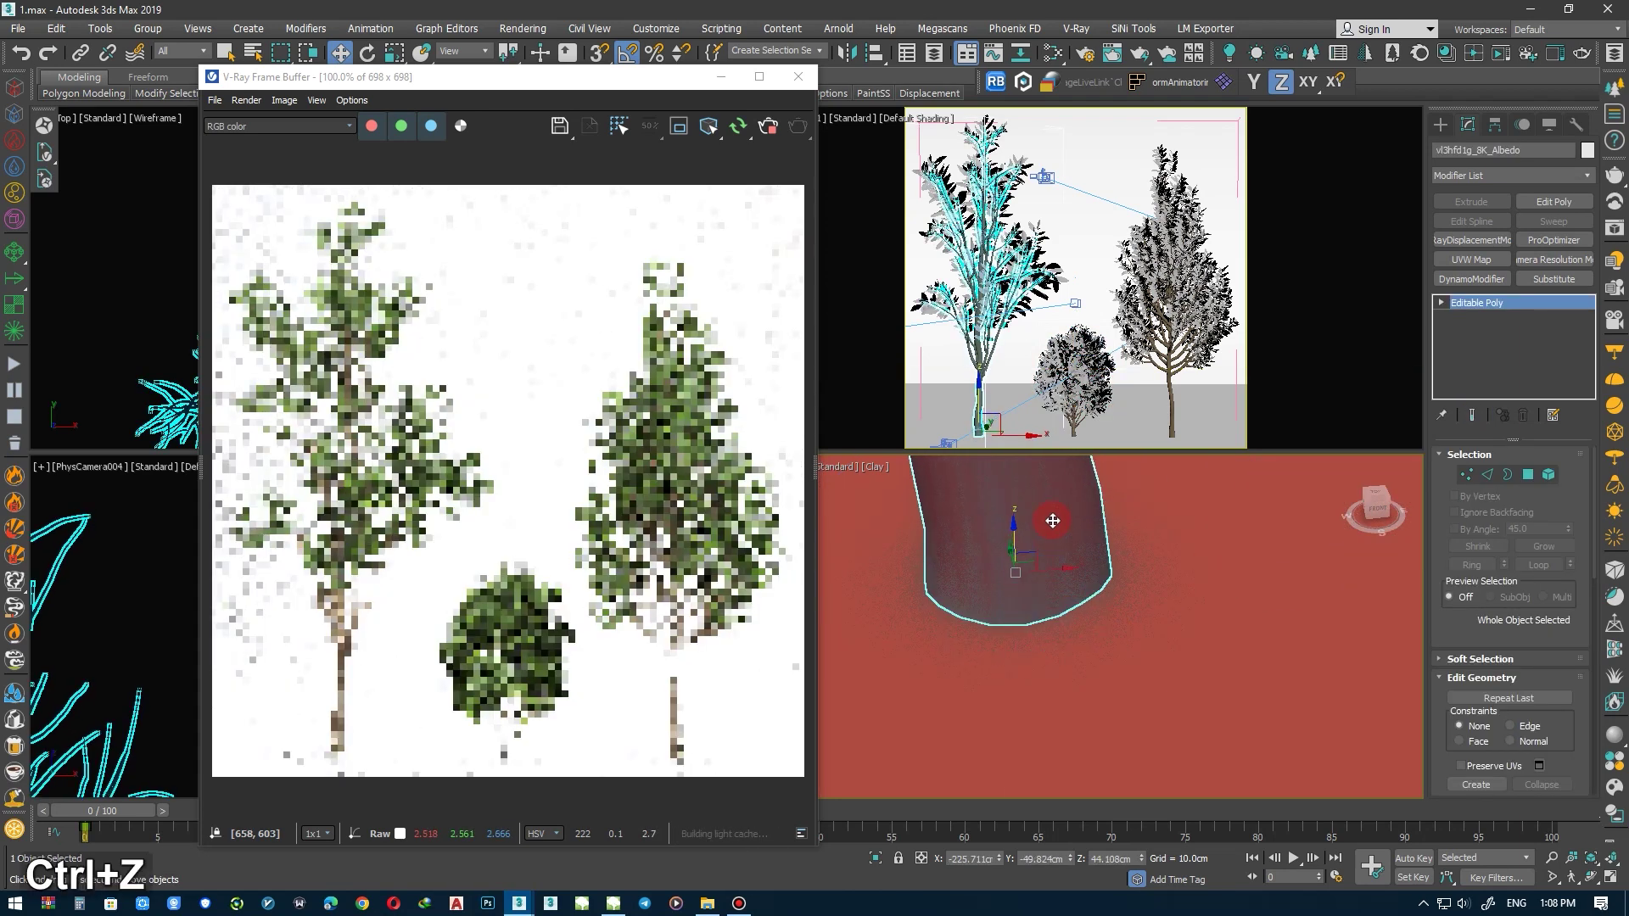
left_click(1025, 552, "ctrl")
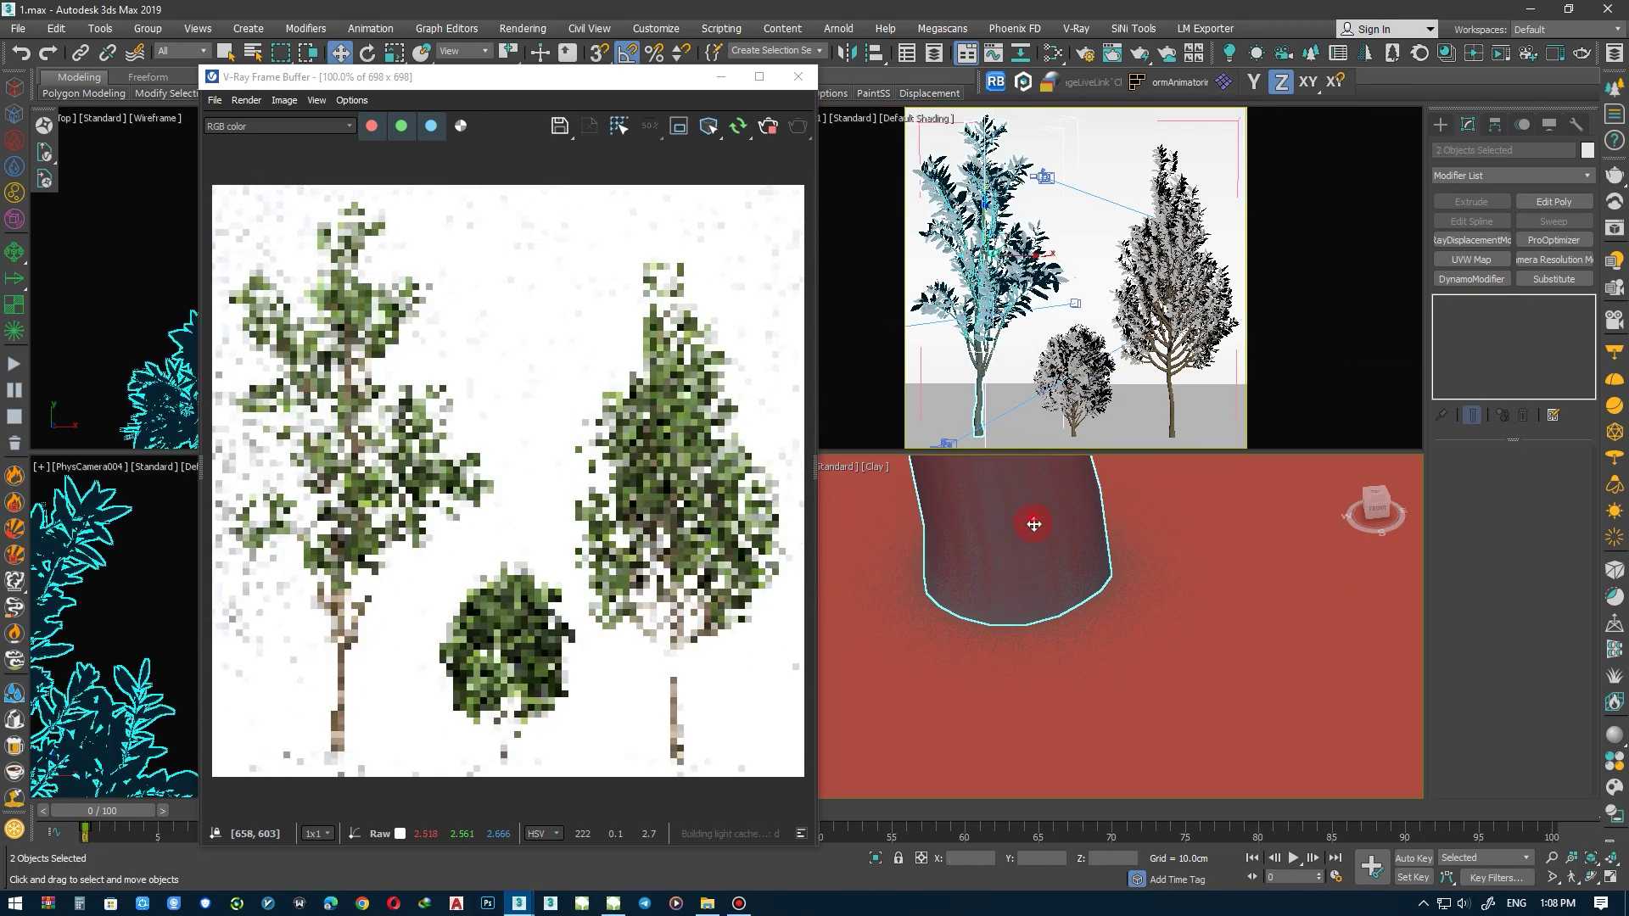
scroll(989, 494, "down", 3)
left_click(970, 386, "ctrl")
left_click(978, 350, "ctrl")
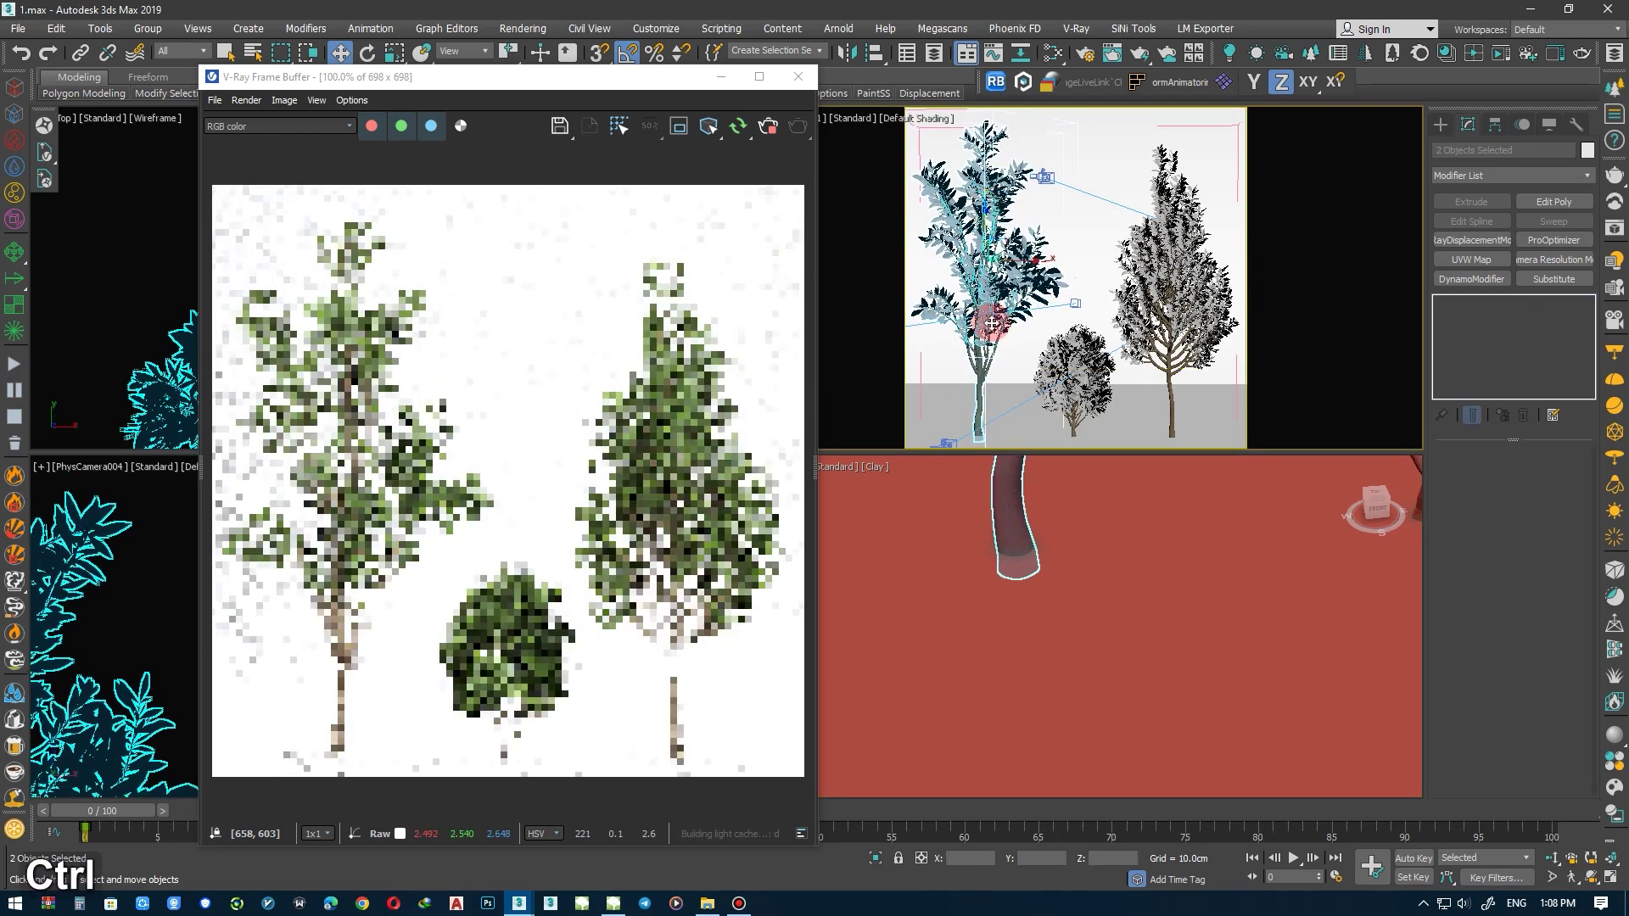
scroll(1021, 548, "up", 3)
scroll(1023, 538, "up", 2)
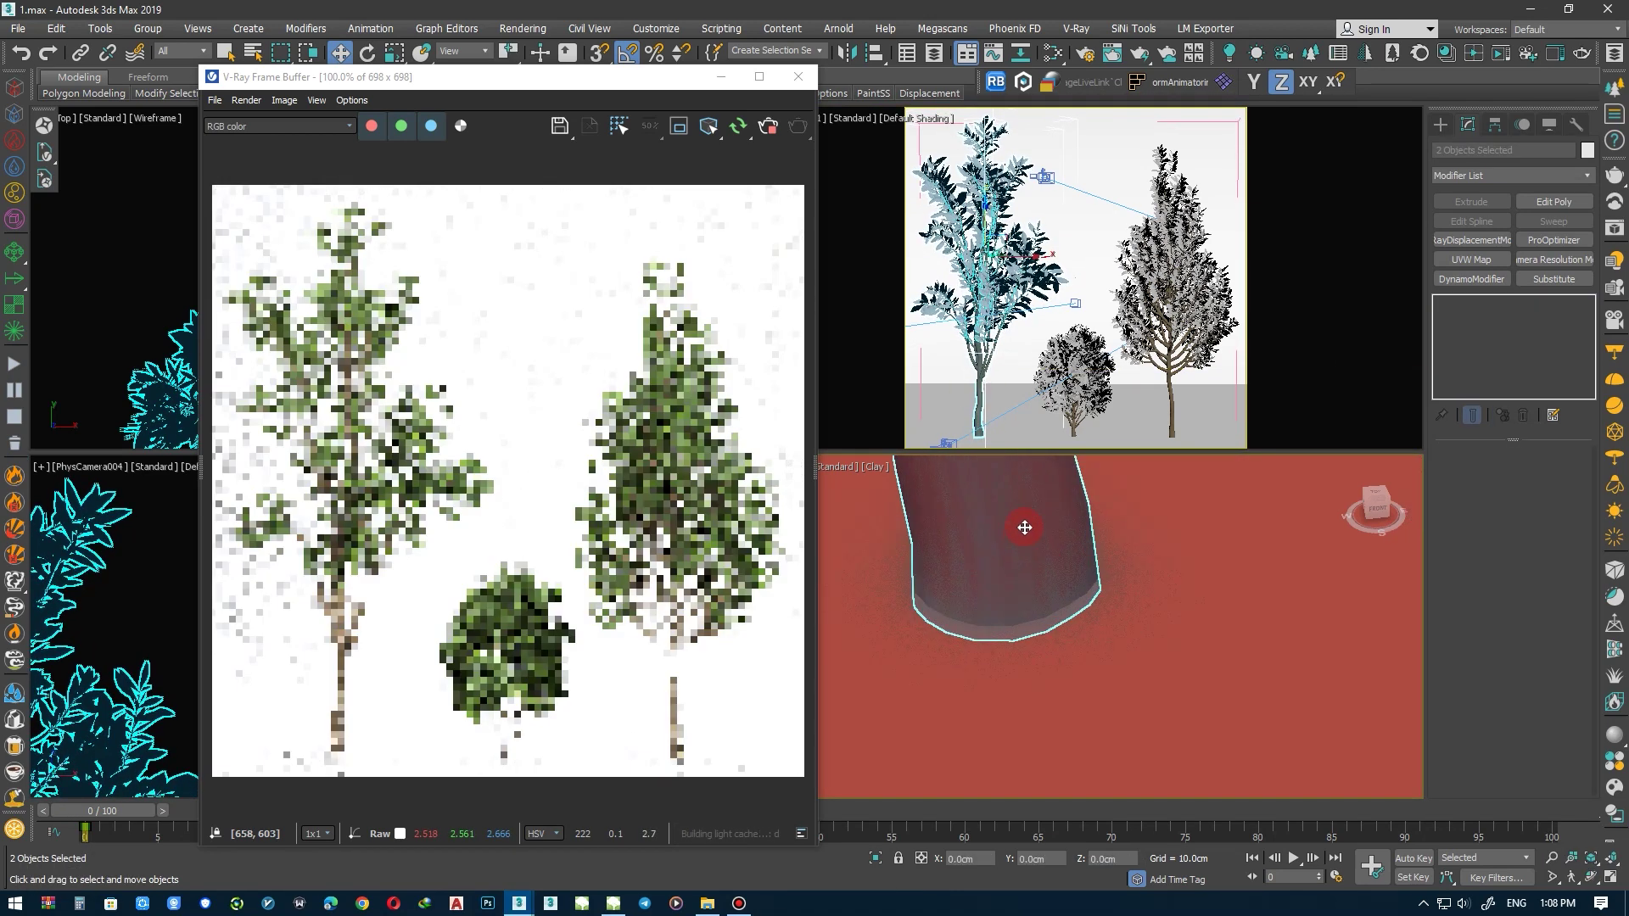
scroll(1025, 500, "down", 2)
left_click_drag(982, 214, 980, 212)
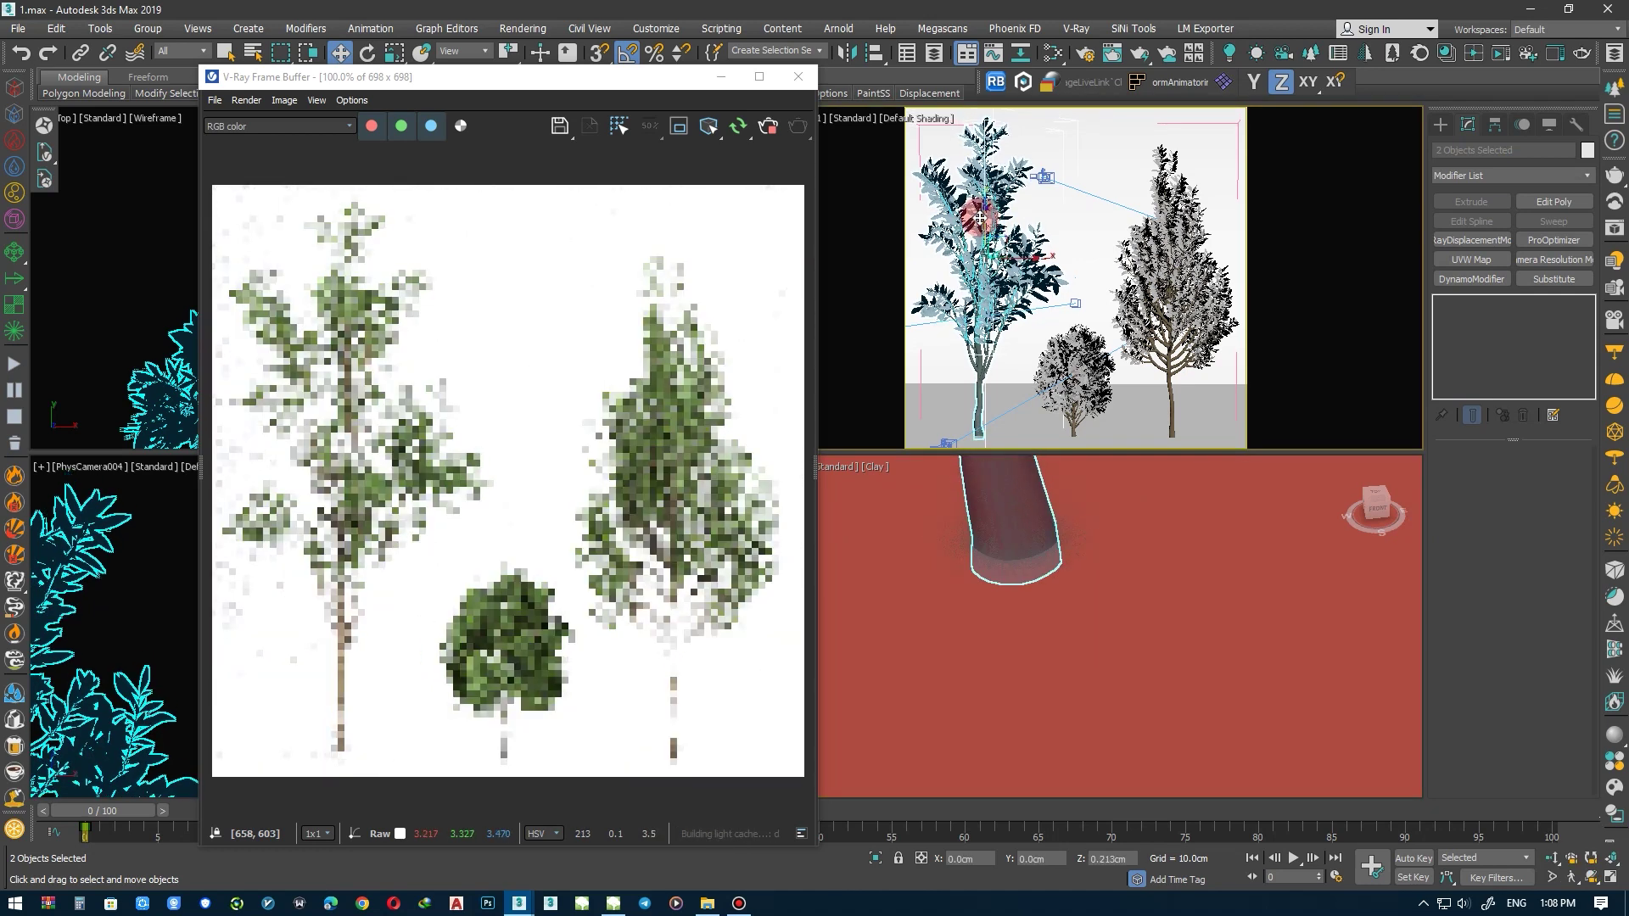
key("alt+q")
Maximize the Perspective viewport and close the render window
key("alt+w")
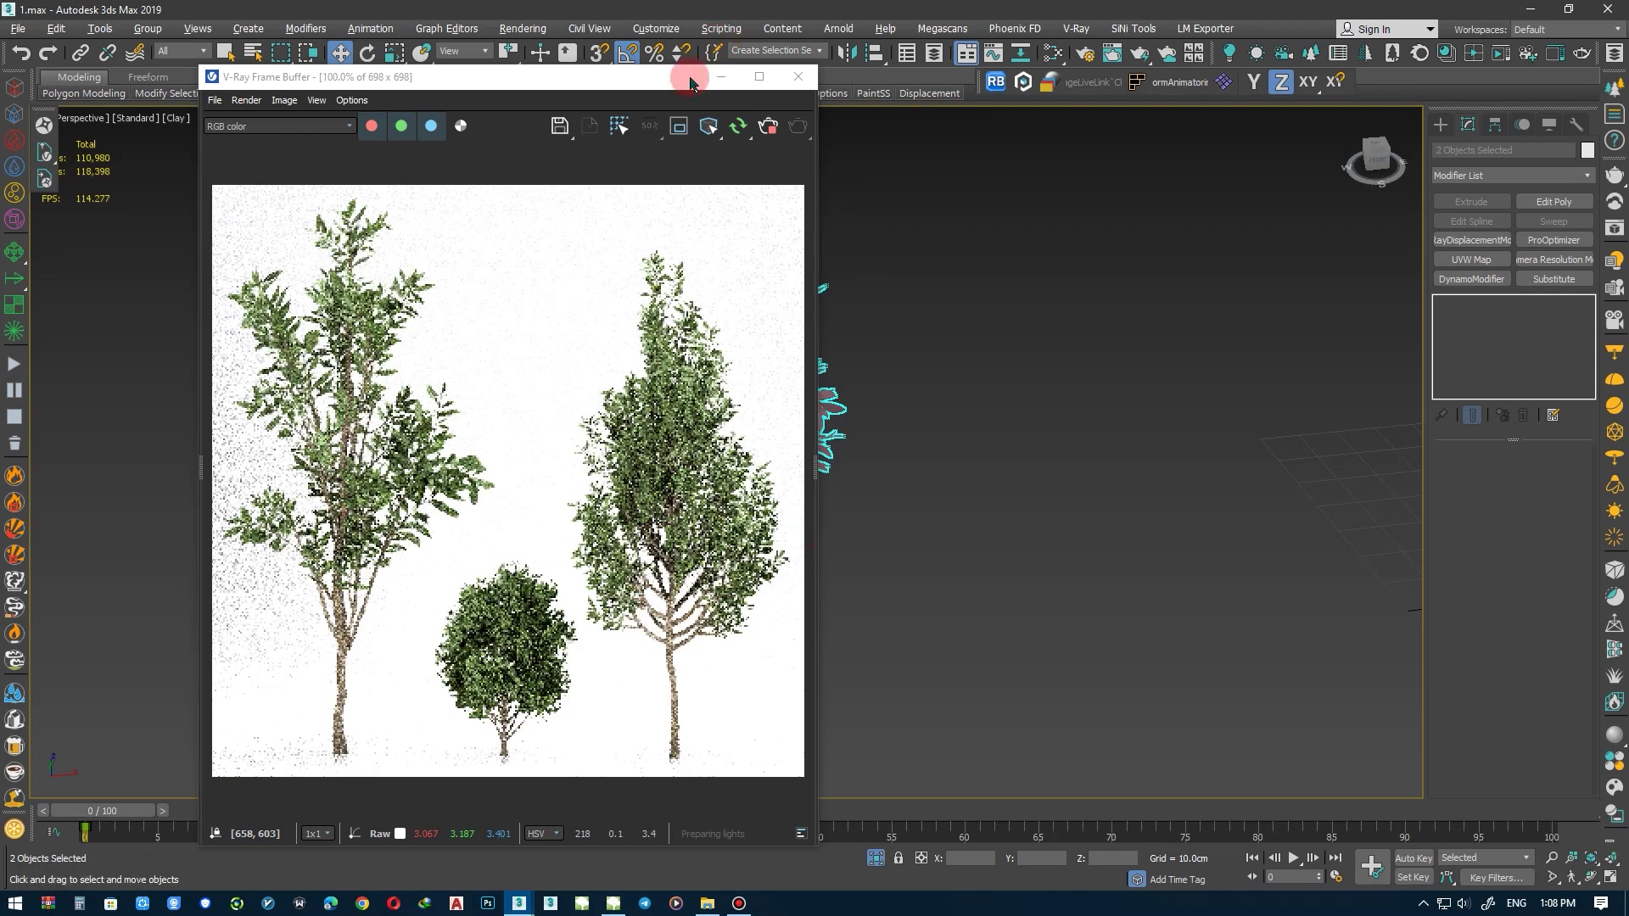
left_click_drag(747, 77, 1200, 77)
left_click(1222, 126)
left_click(1256, 64)
Zoom and pan along the trunk to check it, then save the scene
scroll(691, 684, "up", 8)
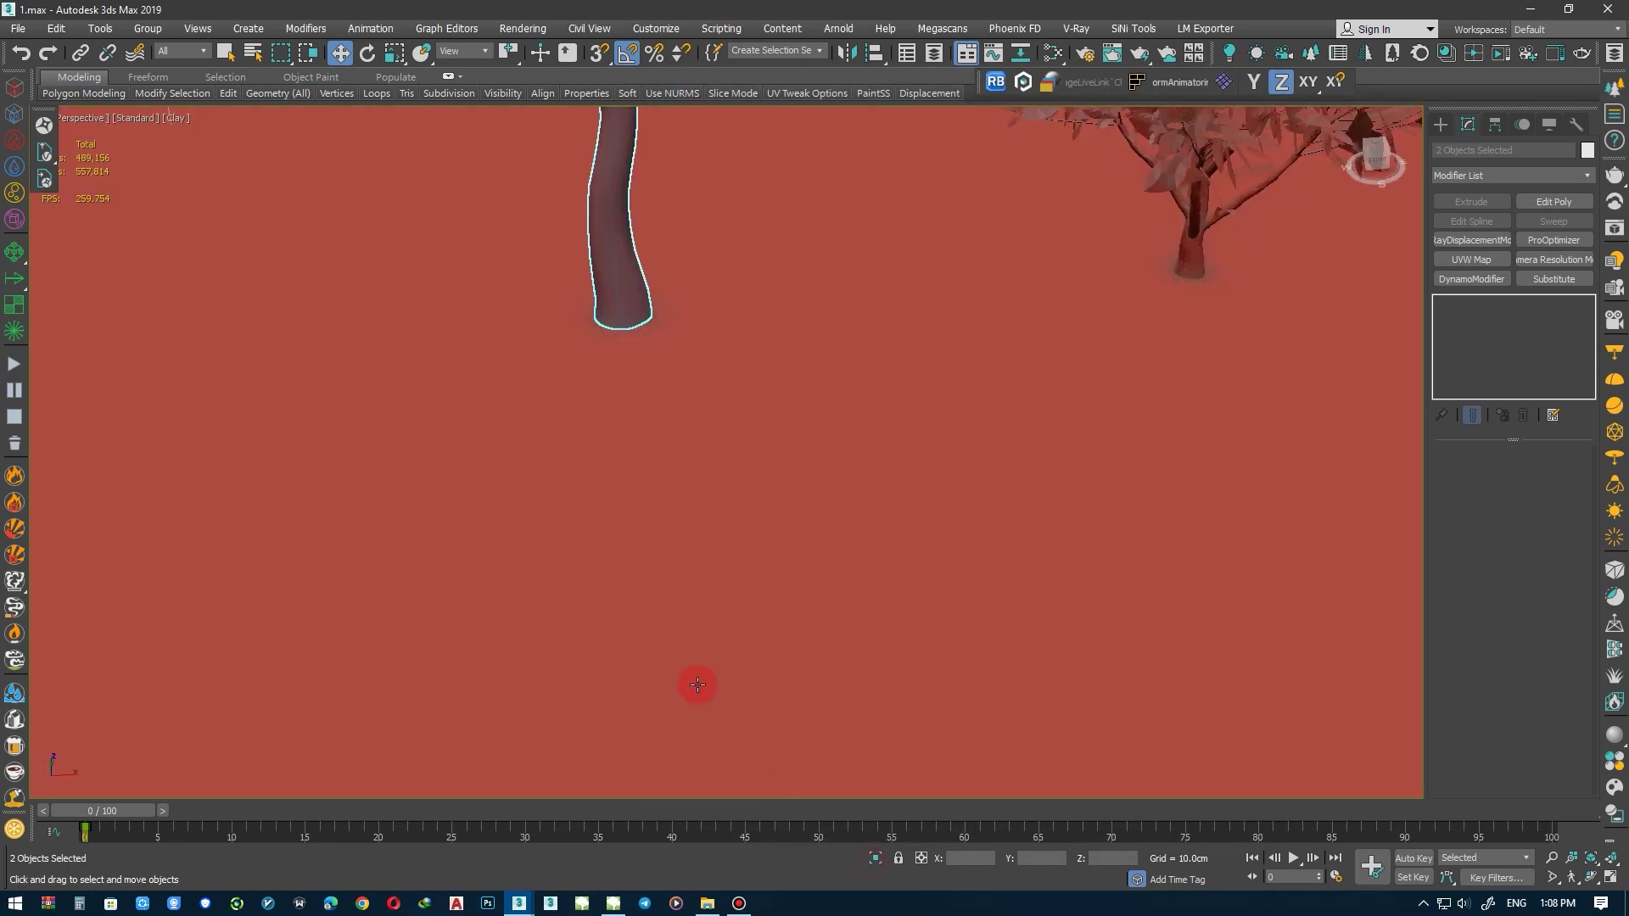
scroll(632, 320, "up", 2)
scroll(662, 412, "down", 2)
middle_click_drag(662, 412, 775, 487)
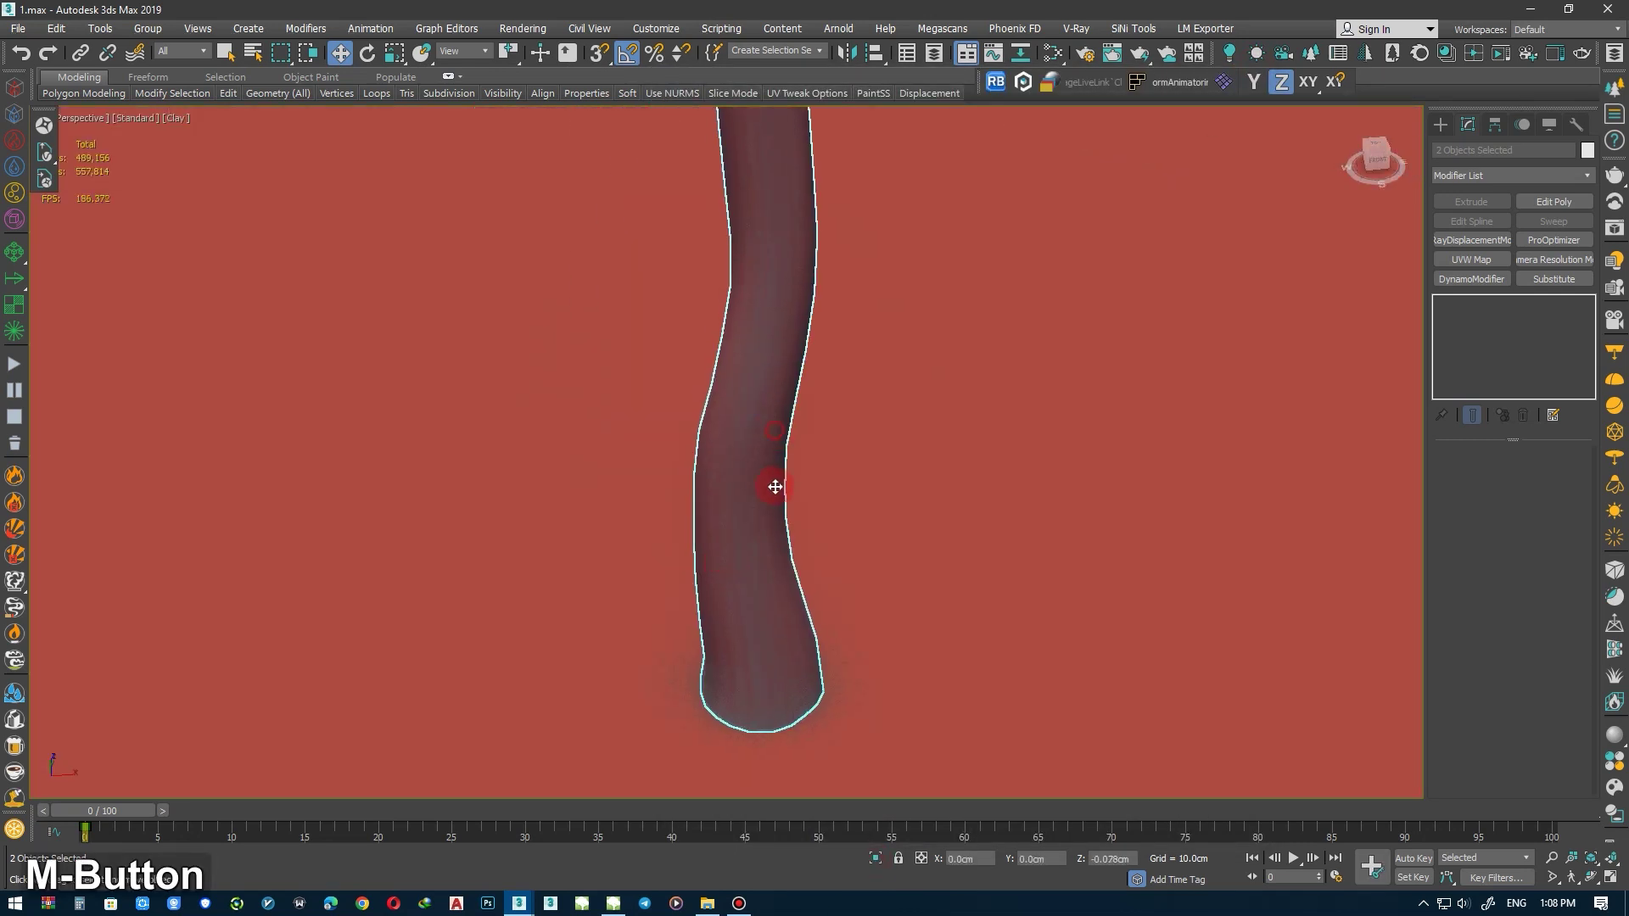
scroll(1018, 497, "up", 8, "ctrl")
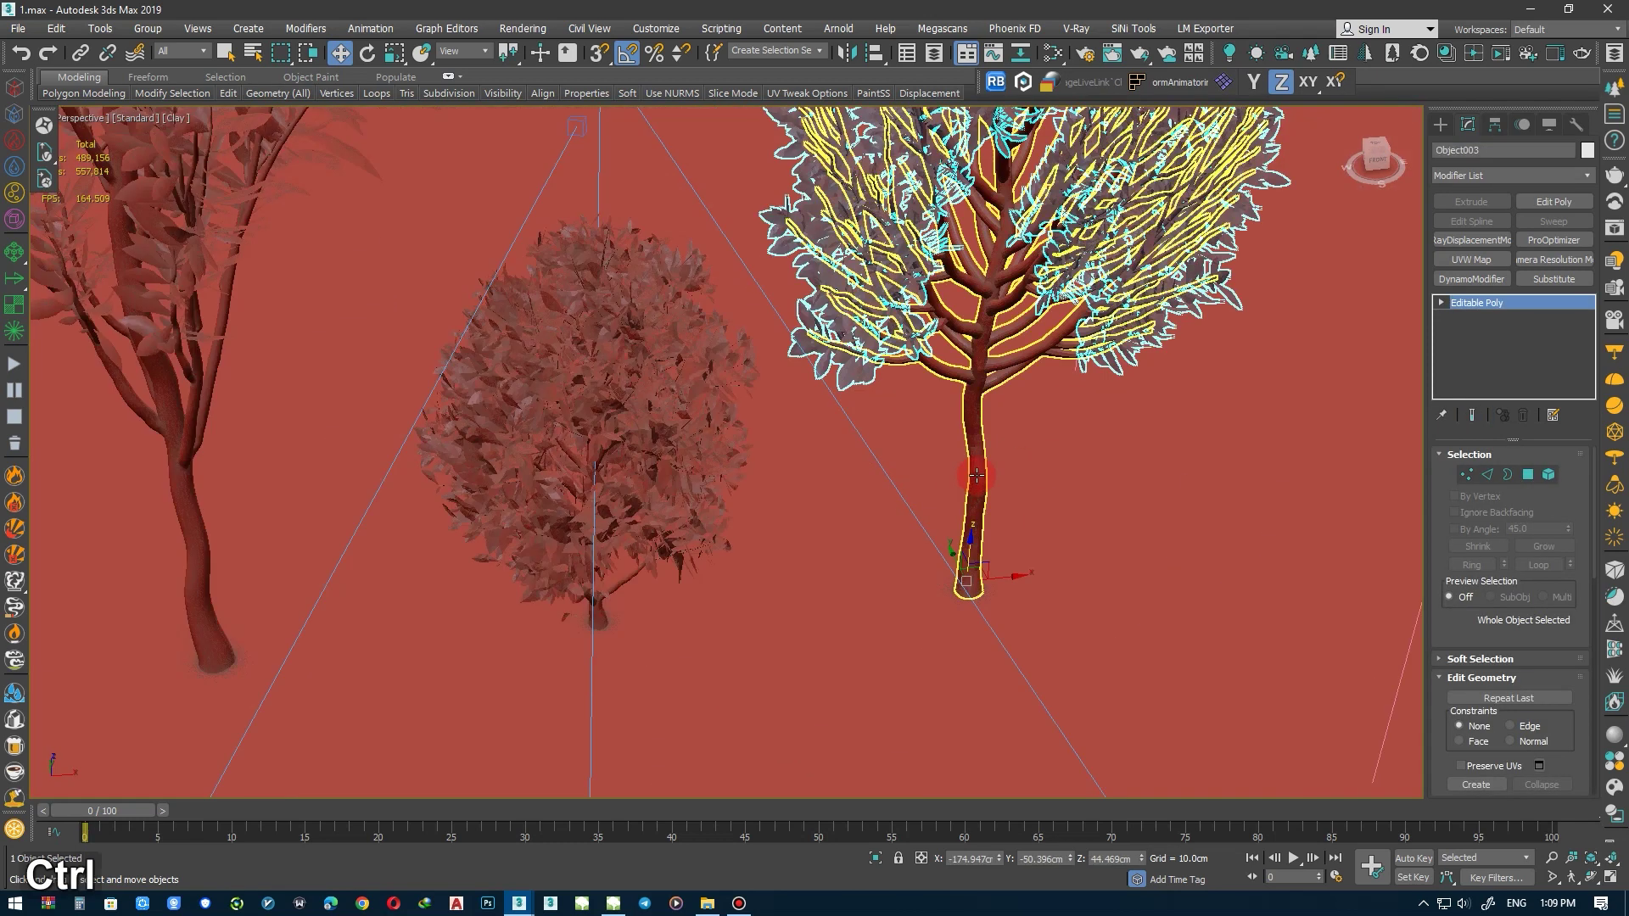
scroll(989, 498, "up", 5, "ctrl")
scroll(1031, 484, "down", 2)
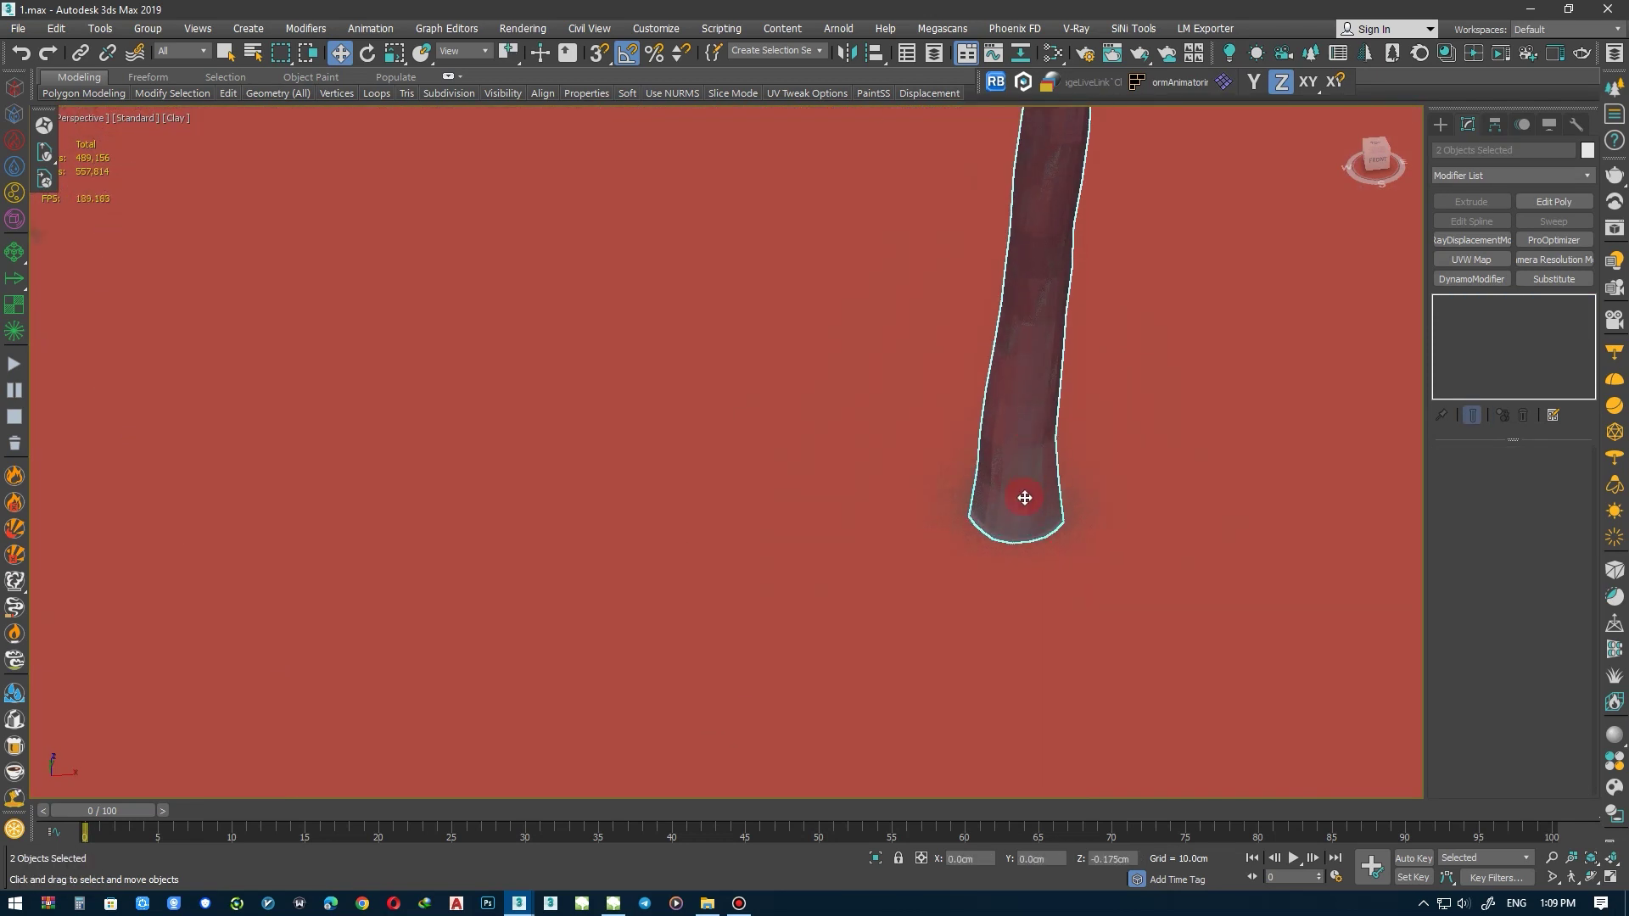
scroll(1028, 475, "down", 6)
scroll(967, 436, "down", 4)
key("ctrl+d")
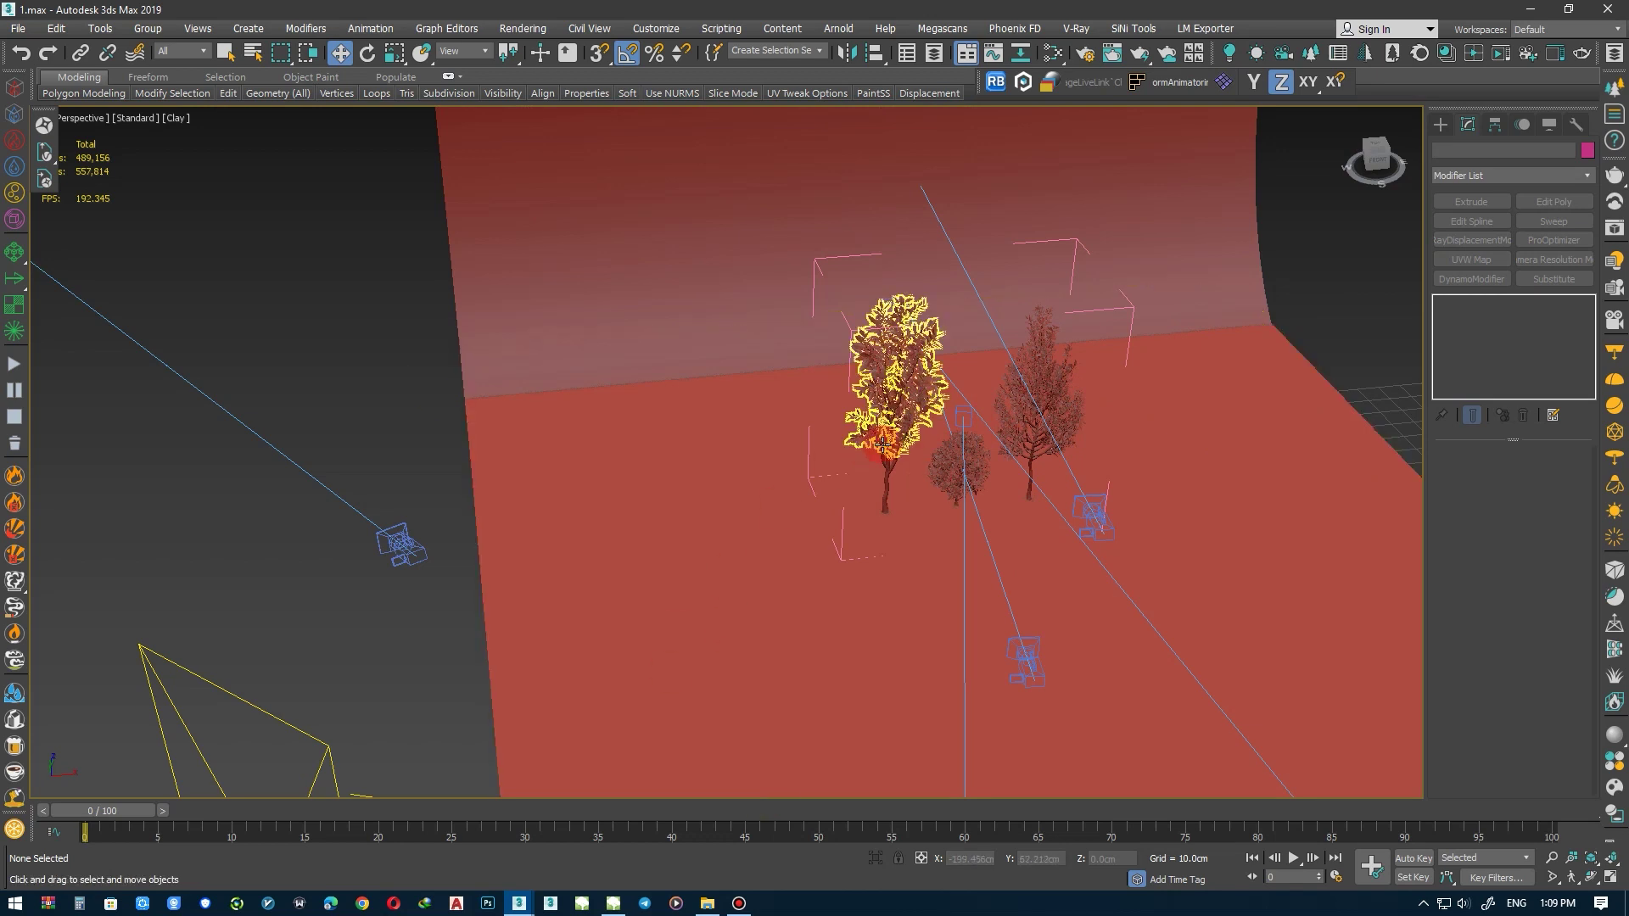
Frame the three trees close-up and select Group001
scroll(855, 455, "up", 3)
middle_click_drag(854, 455, 971, 546, "alt")
scroll(1149, 178, "up", 3)
left_click(1148, 179)
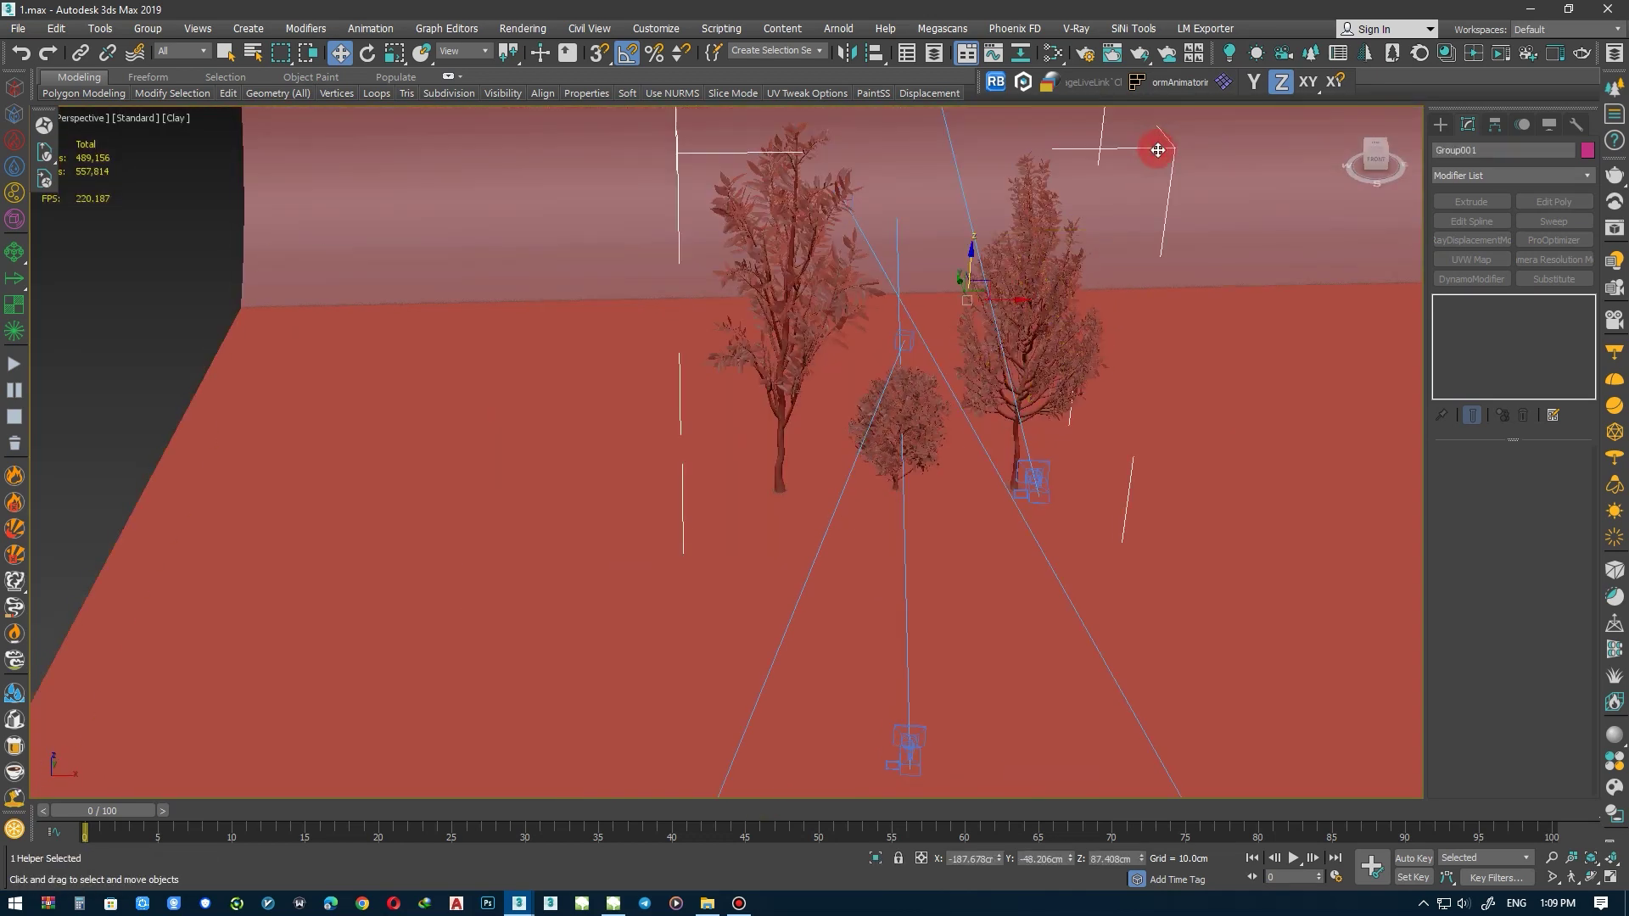
Restore the trees camera view, select the tree group, and render it in the VFB
left_click_drag(982, 64, 338, 56)
left_click(392, 192)
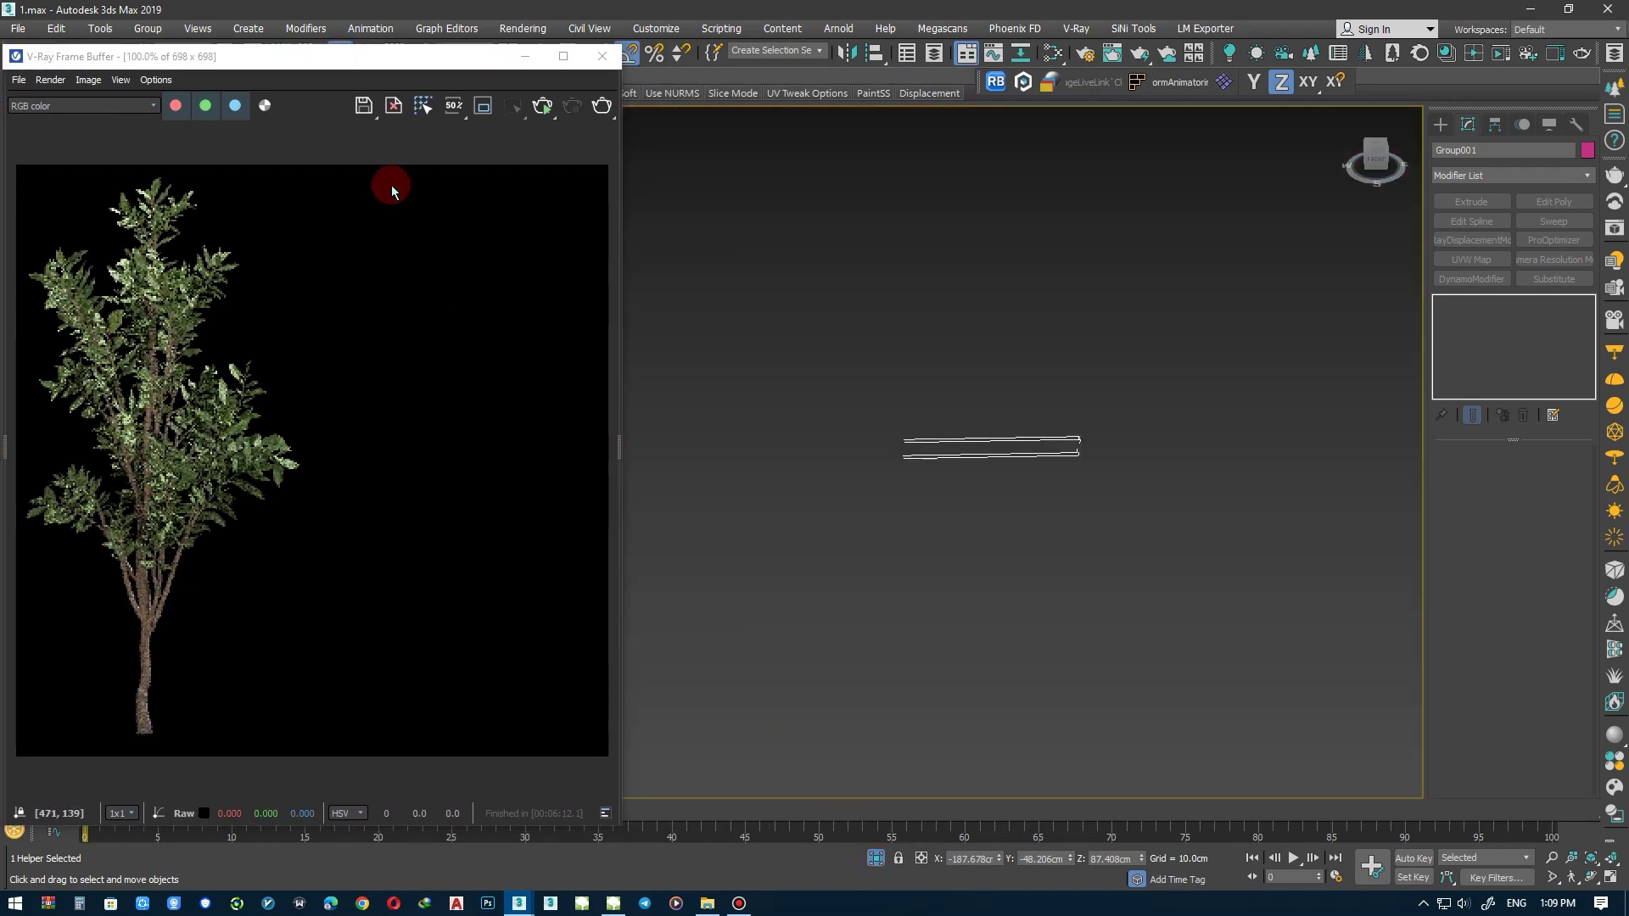
scroll(873, 594, "down", 5)
left_click(925, 575)
key("shift+z")
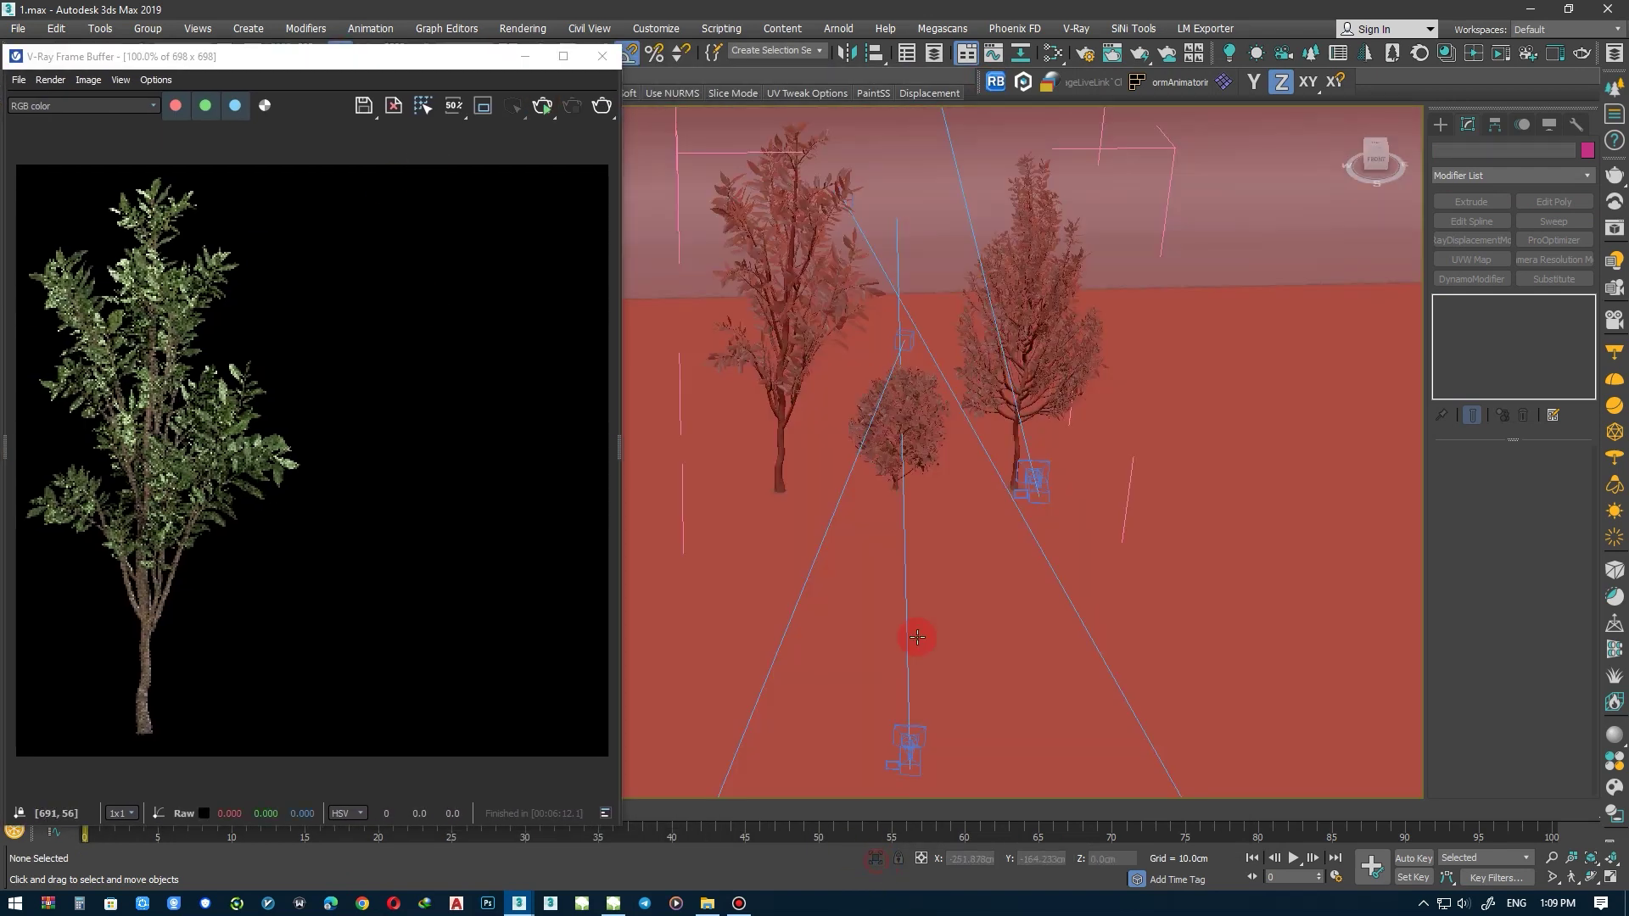
left_click(1169, 151)
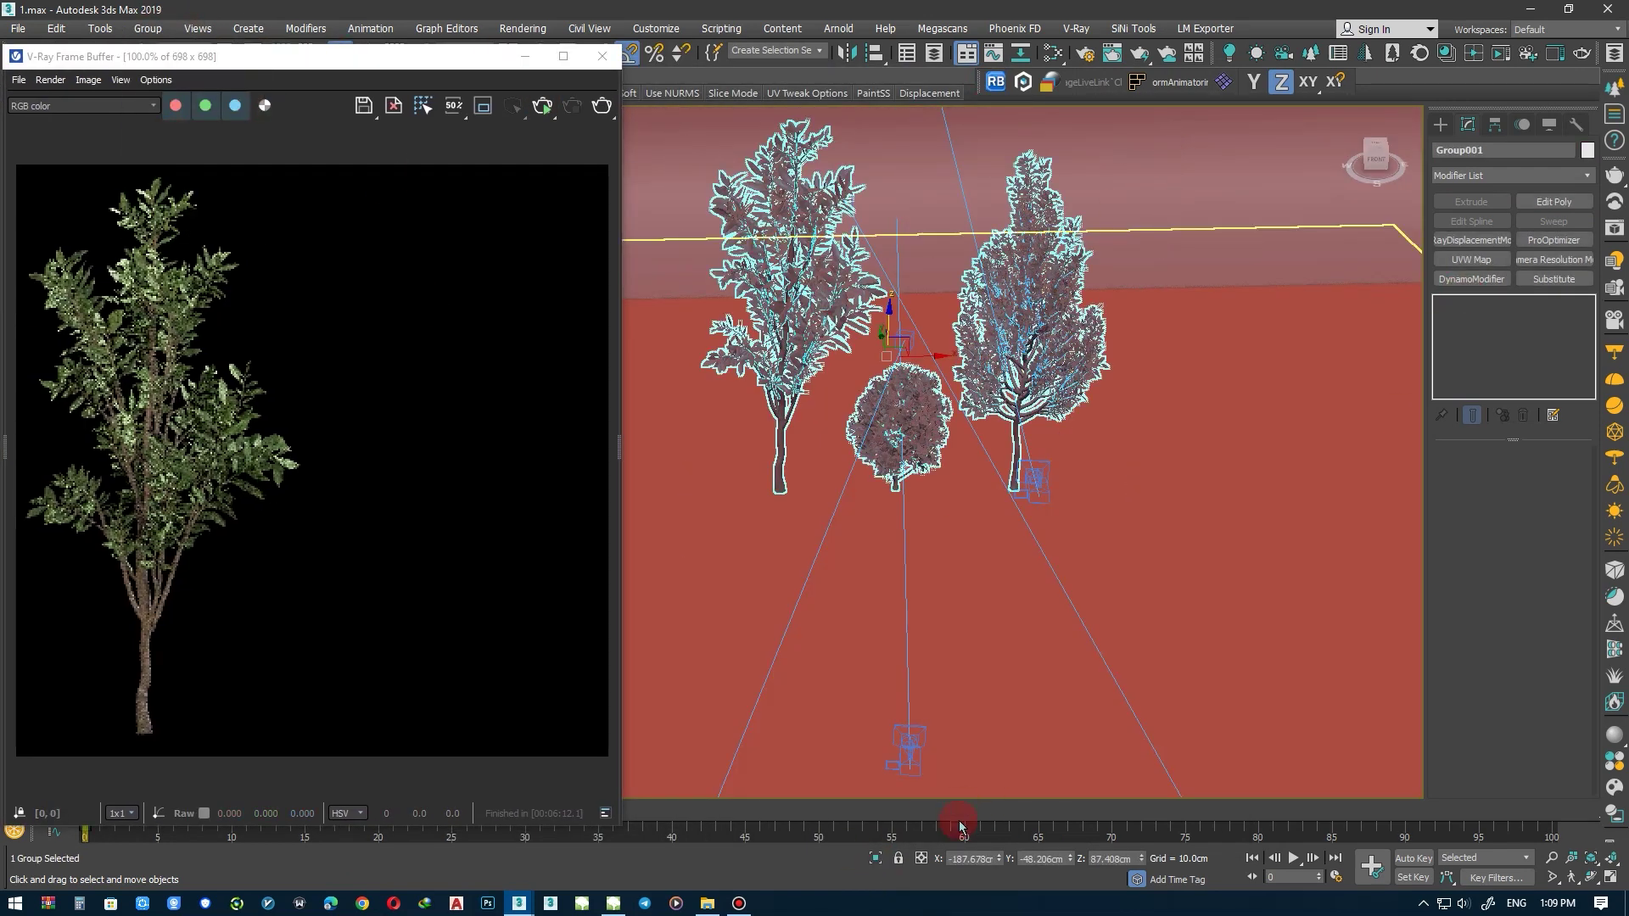
left_click(542, 105)
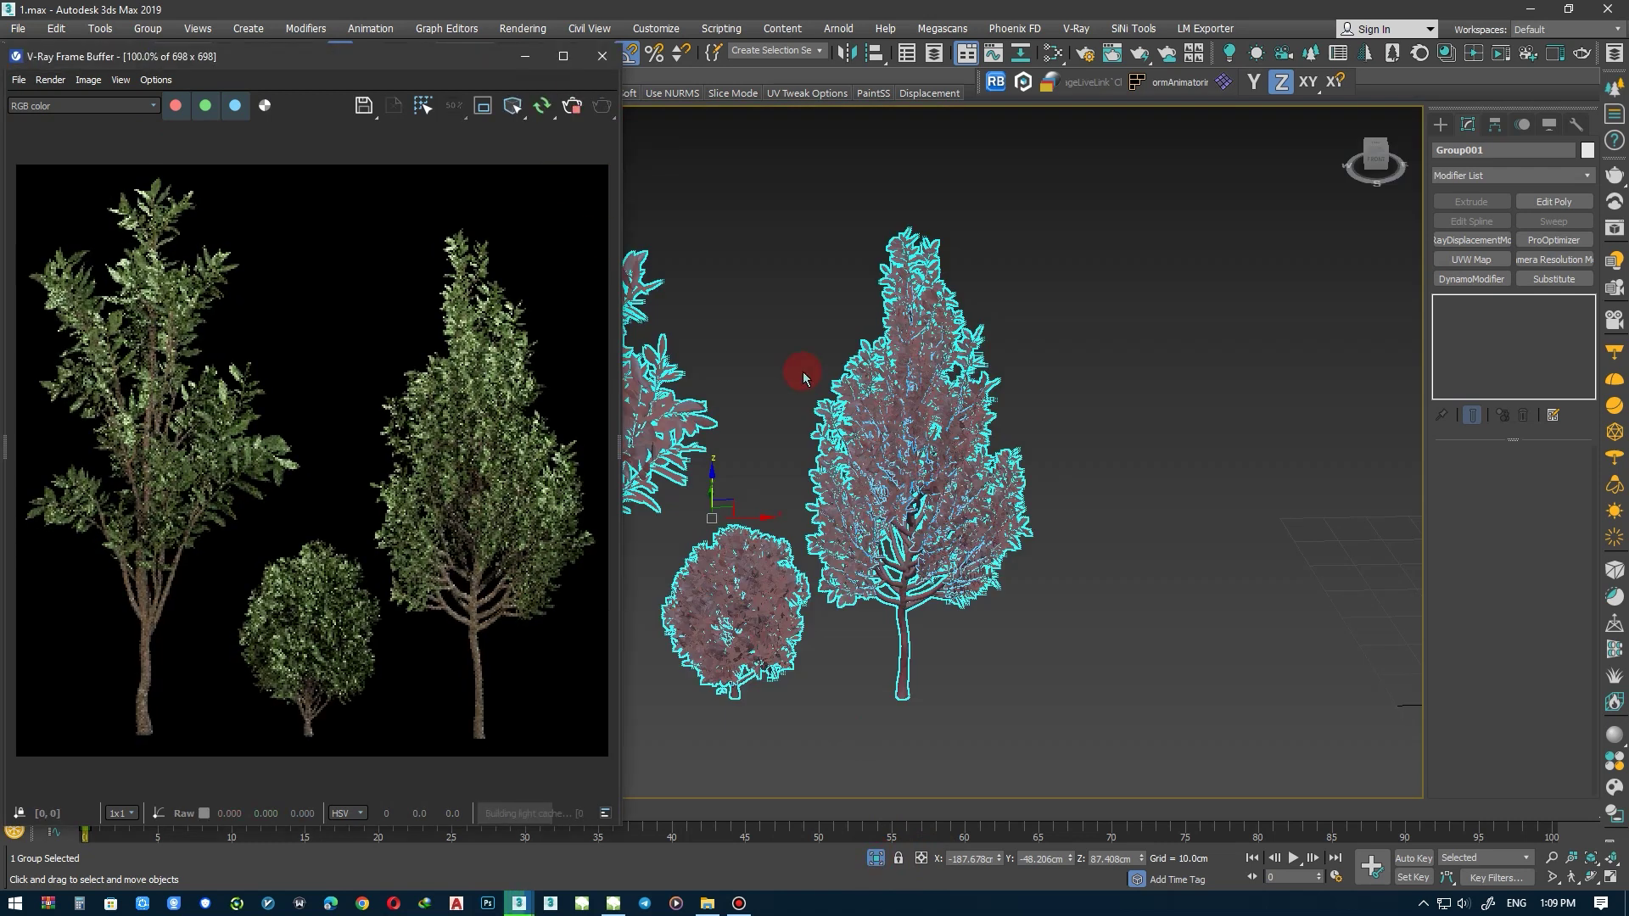
Reposition the render window and start a fresh render of the trees
scroll(470, 455, "up", 2)
scroll(470, 455, "down", 2)
scroll(142, 684, "up", 3)
scroll(142, 684, "down", 3)
left_click_drag(392, 53, 489, 52)
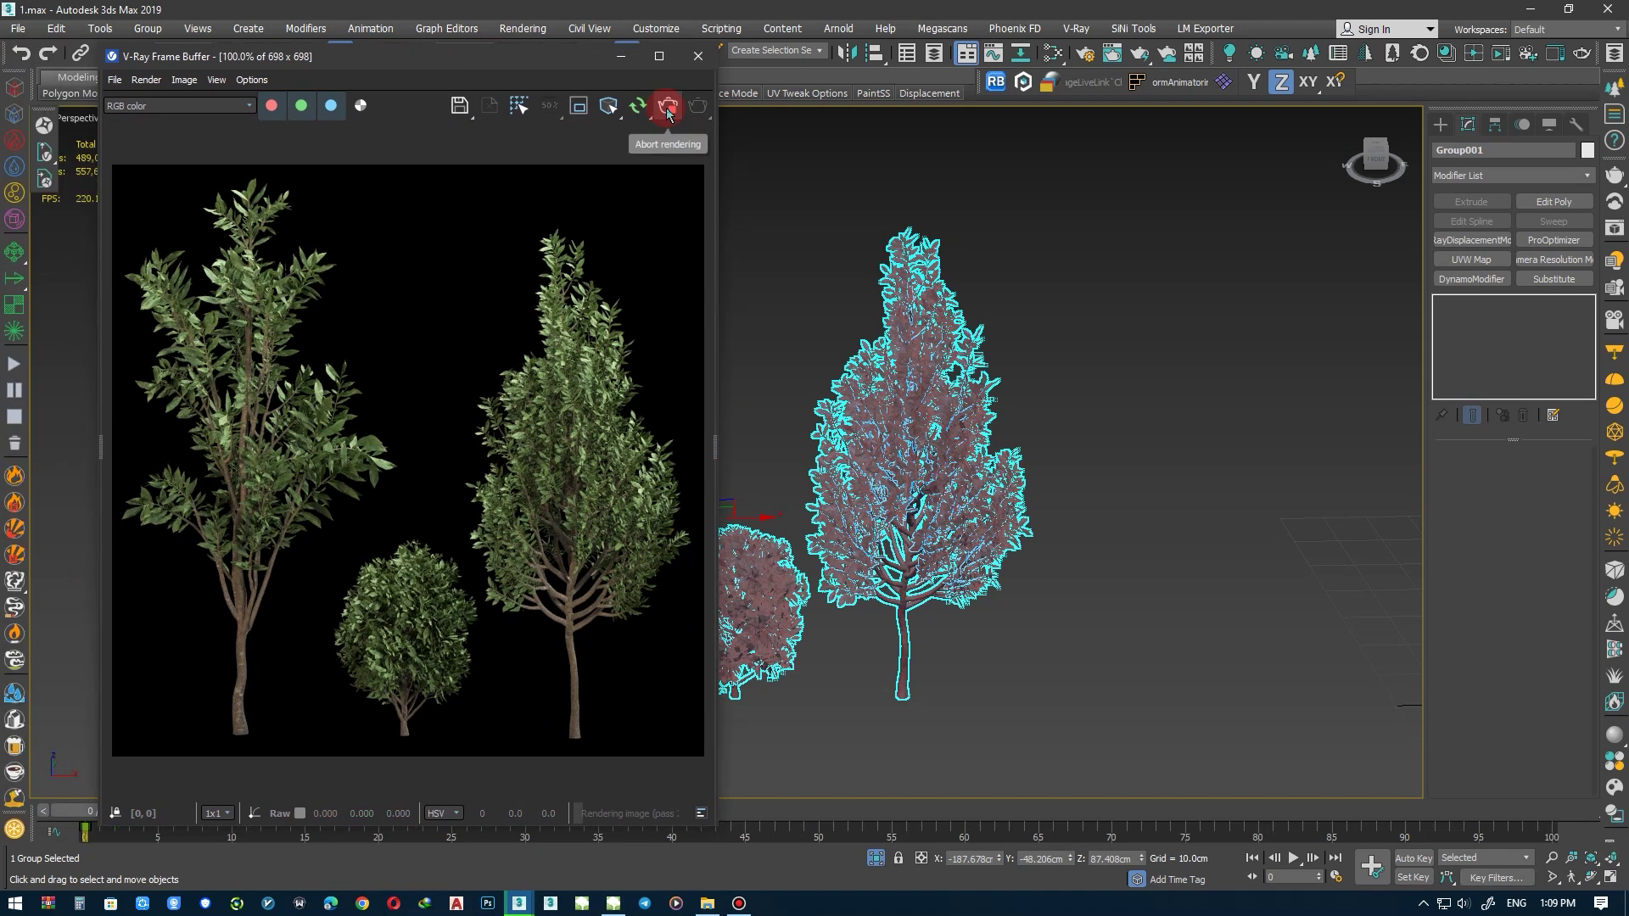
left_click_drag(573, 56, 502, 97)
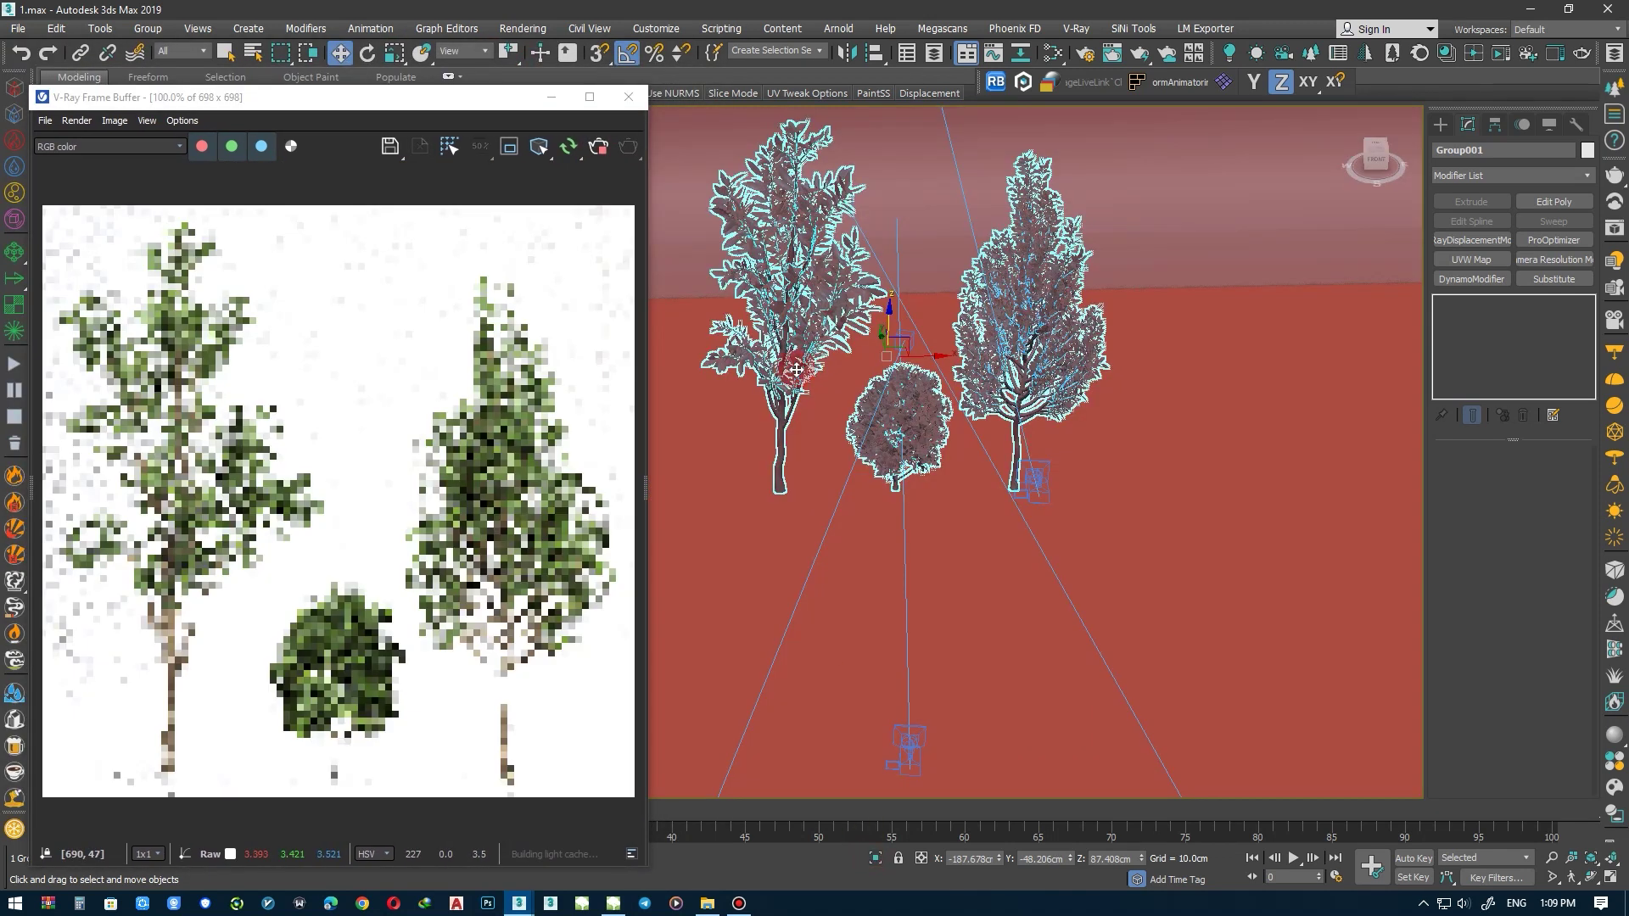
key("shift+q")
left_click(217, 36)
Rotate the left tree so it looks fuller
left_click(781, 356)
left_click(830, 289, "ctrl")
key("e")
left_click_drag(830, 301, 823, 288)
key("w")
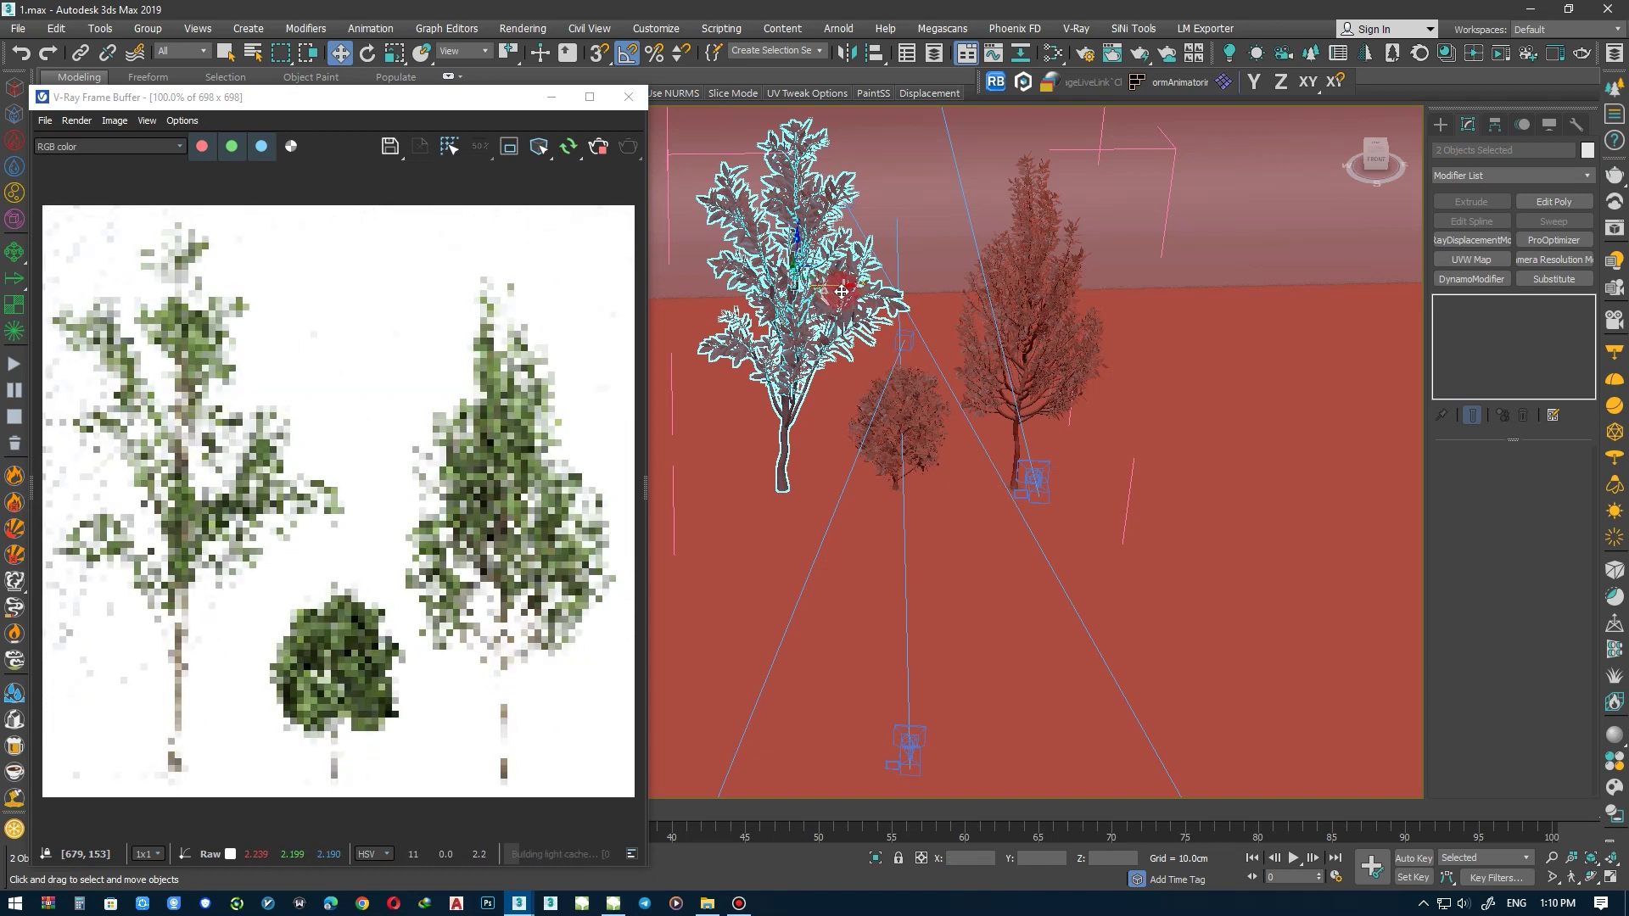
scroll(1016, 399, "down", 5)
middle_click_drag(1015, 399, 1221, 339, "alt")
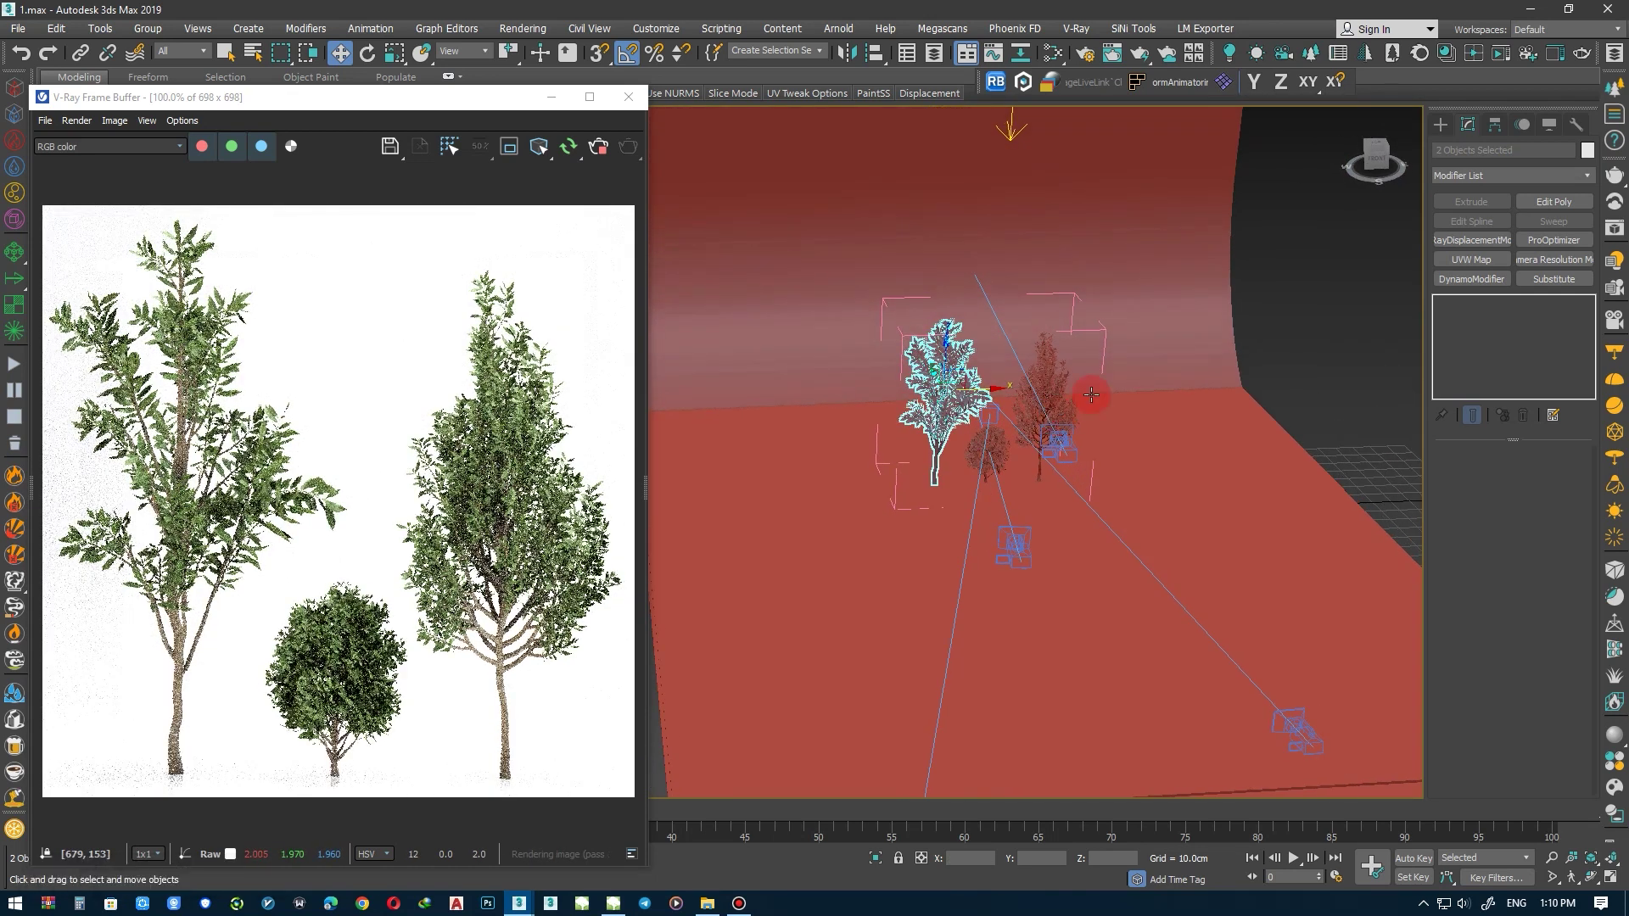
left_click(1265, 322)
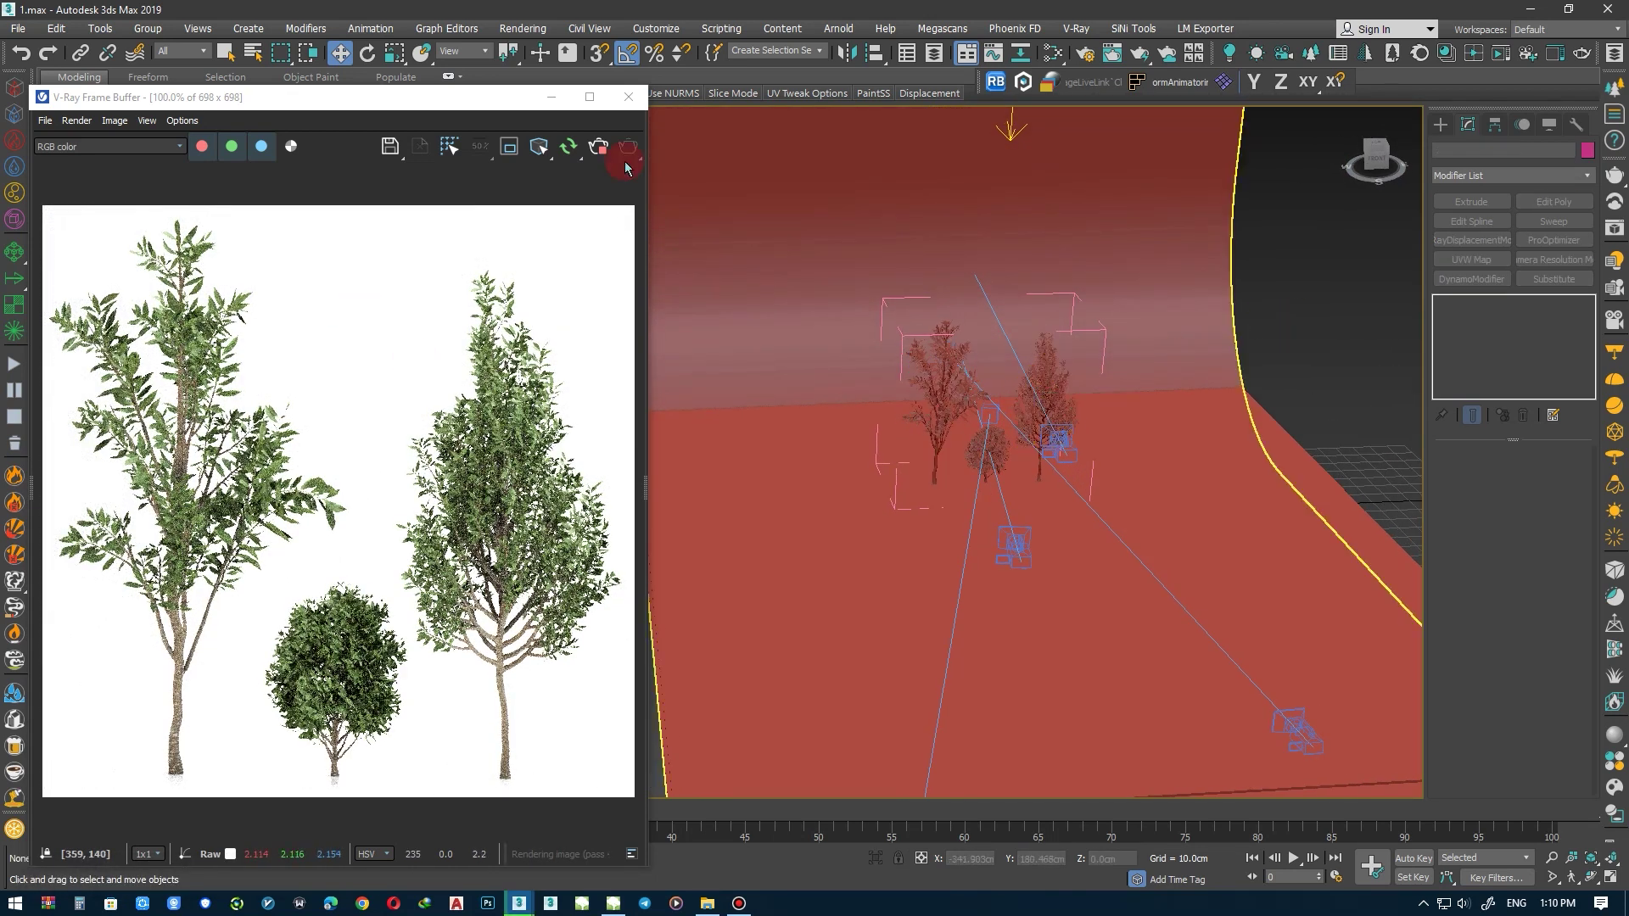
Stop the render, save the scene, and open the Slate Material Editor
left_click(628, 96)
key("ctrl+s")
left_click(827, 401)
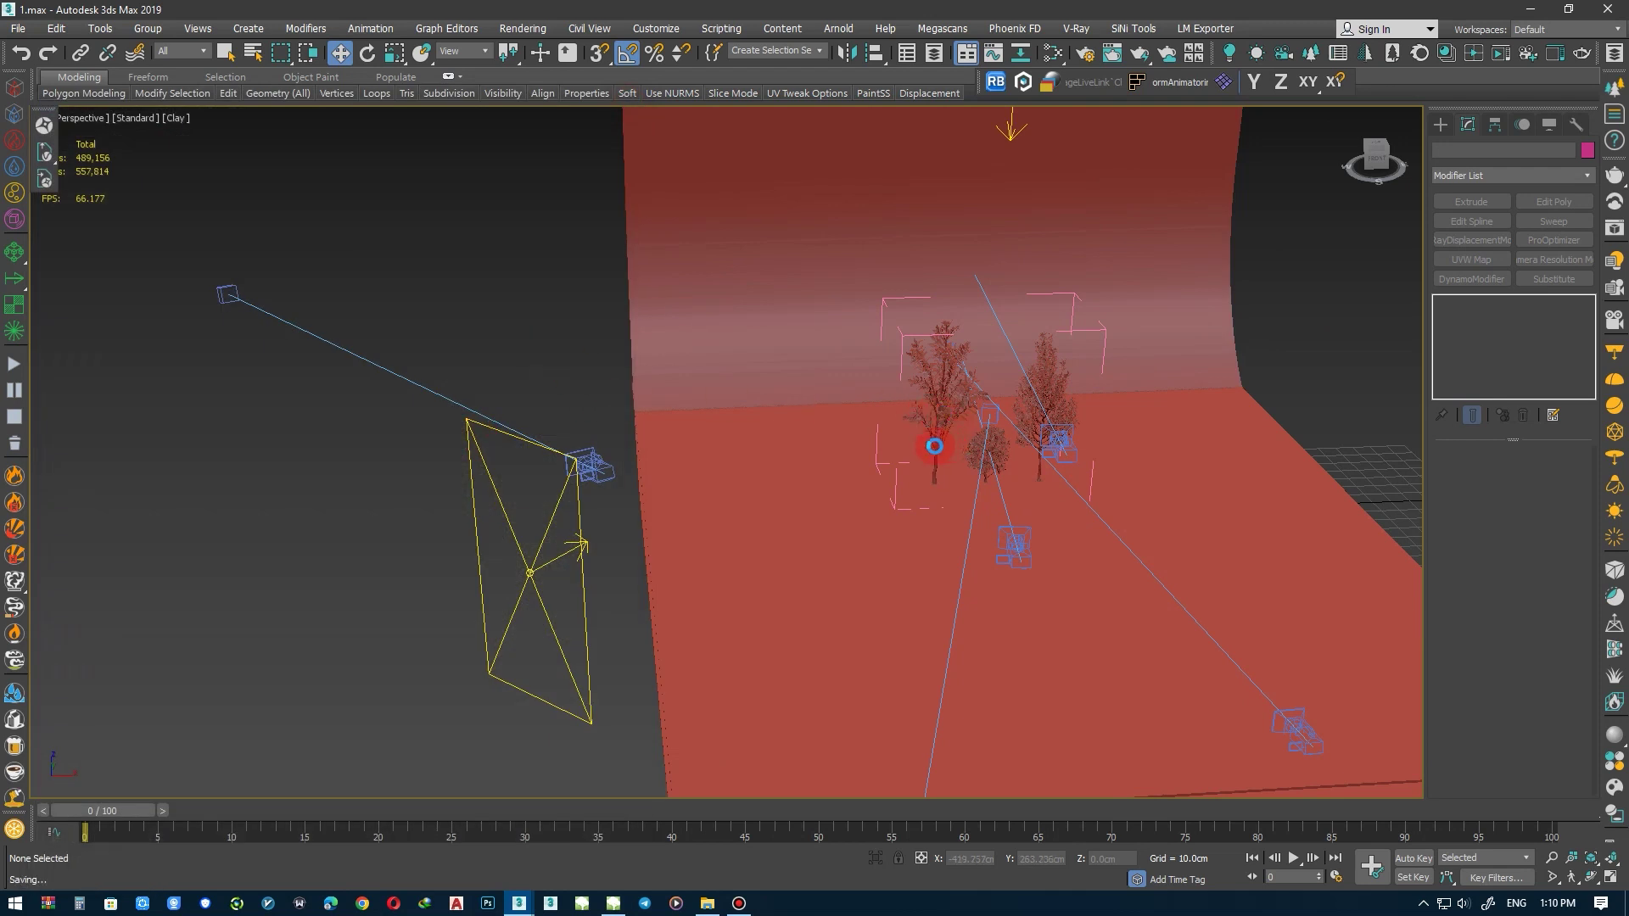
key("m")
key("ctrl+s")
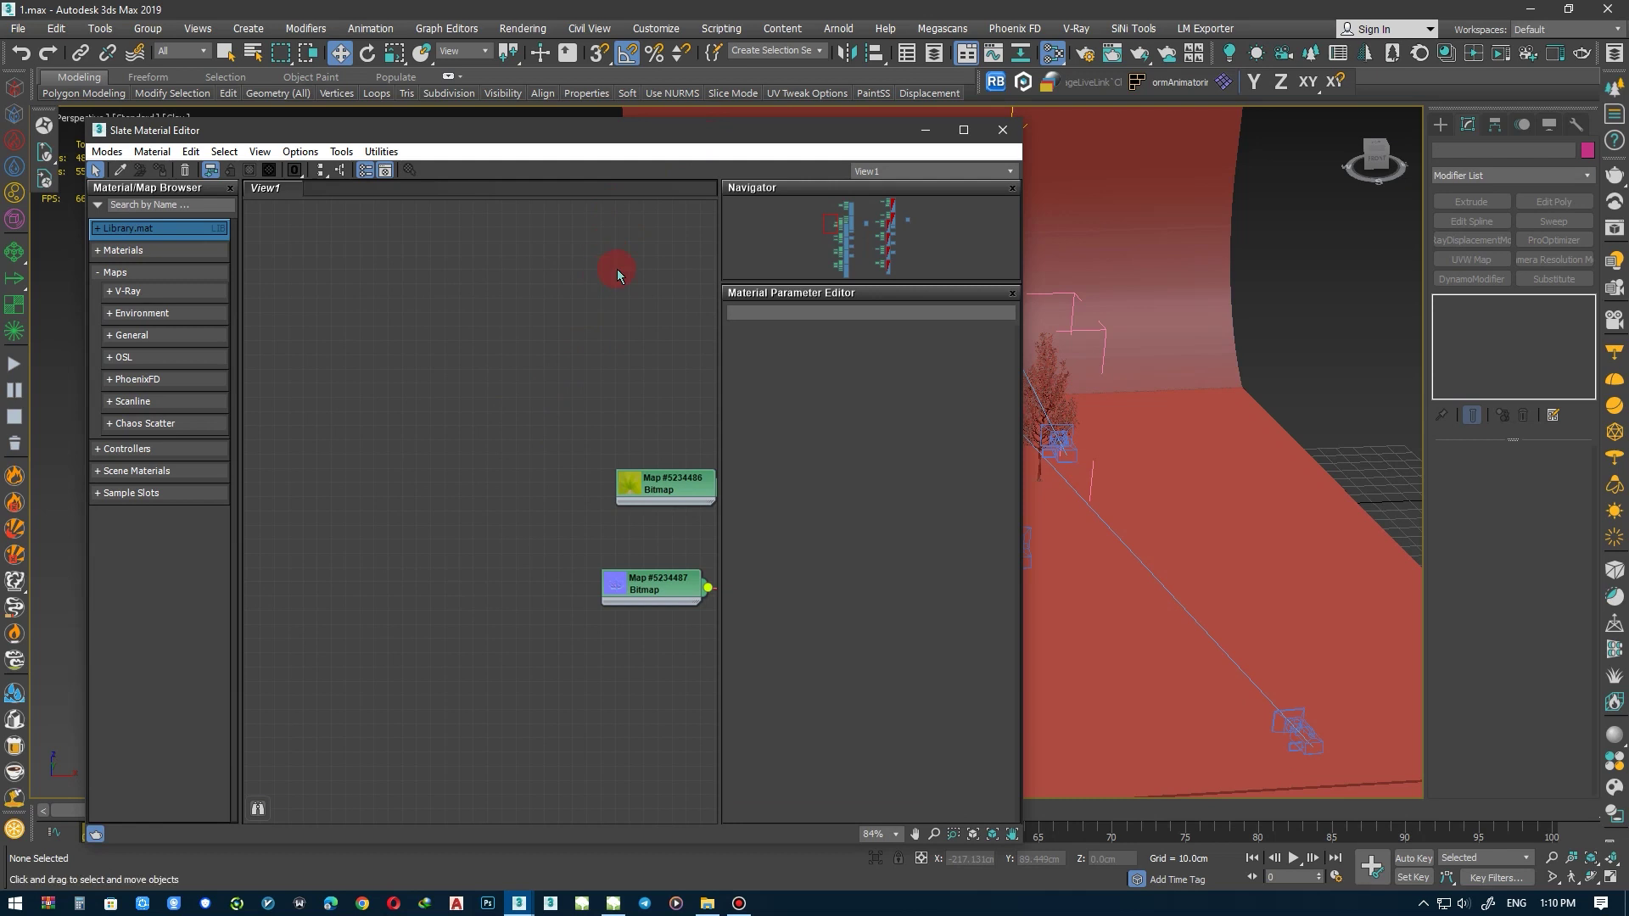
Maximize Slate, clear the old nodes and load all scene materials as nodes
left_click(964, 131)
key("ctrl+a")
scroll(594, 339, "down", 10)
key("Delete")
left_click(66, 27)
left_click(110, 63)
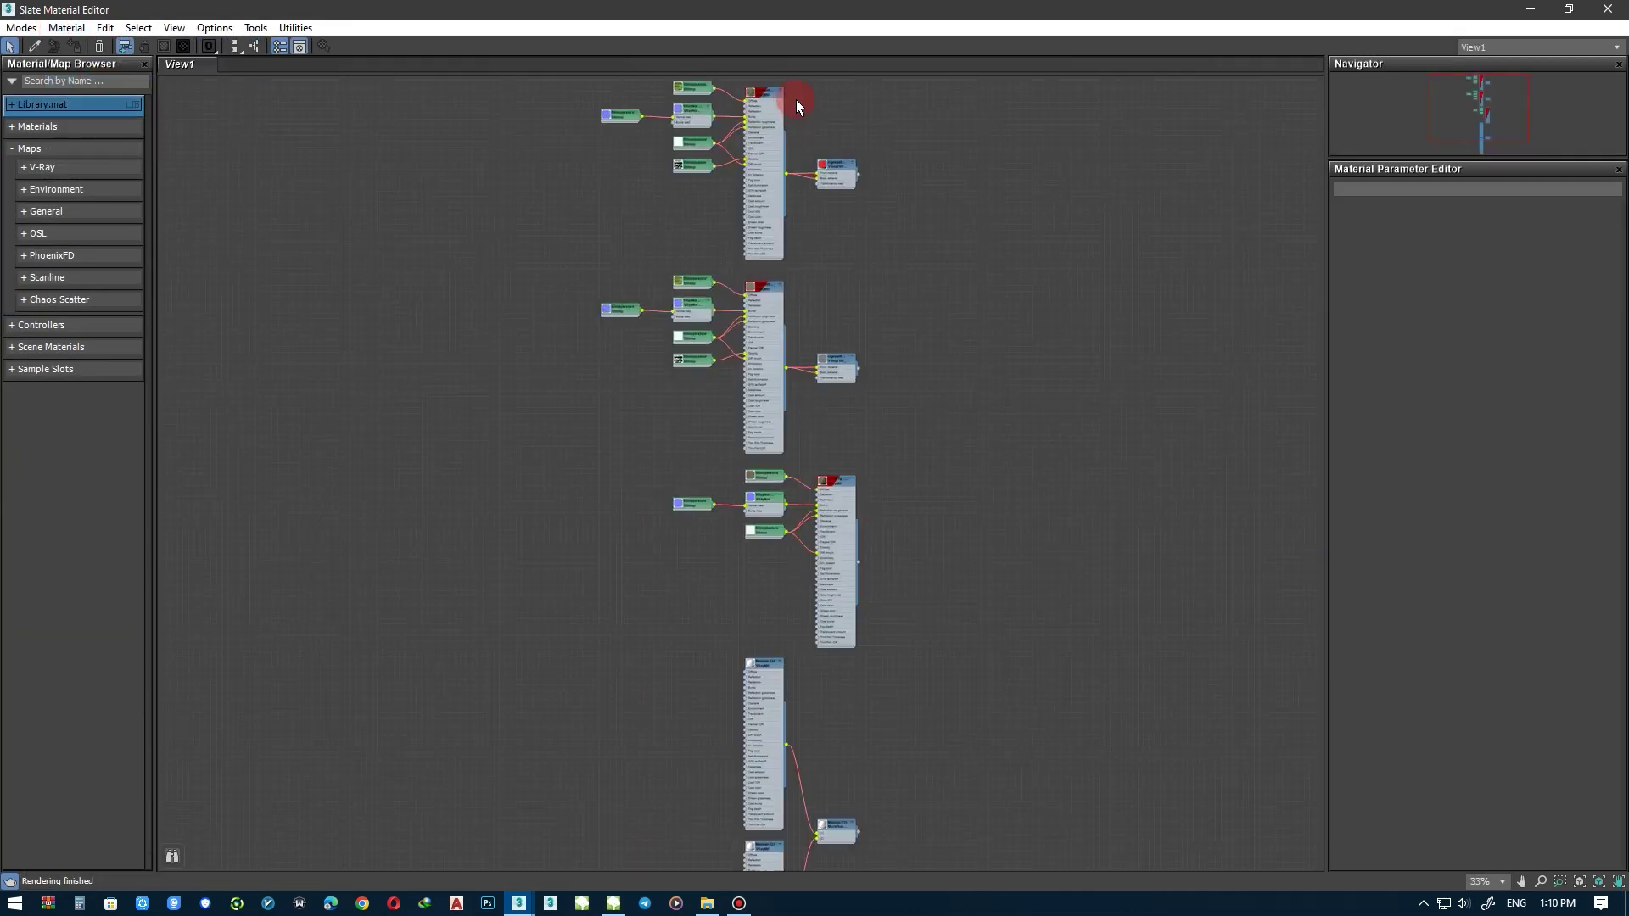
middle_click_drag(775, 126, 821, 254)
scroll(904, 358, "up", 2)
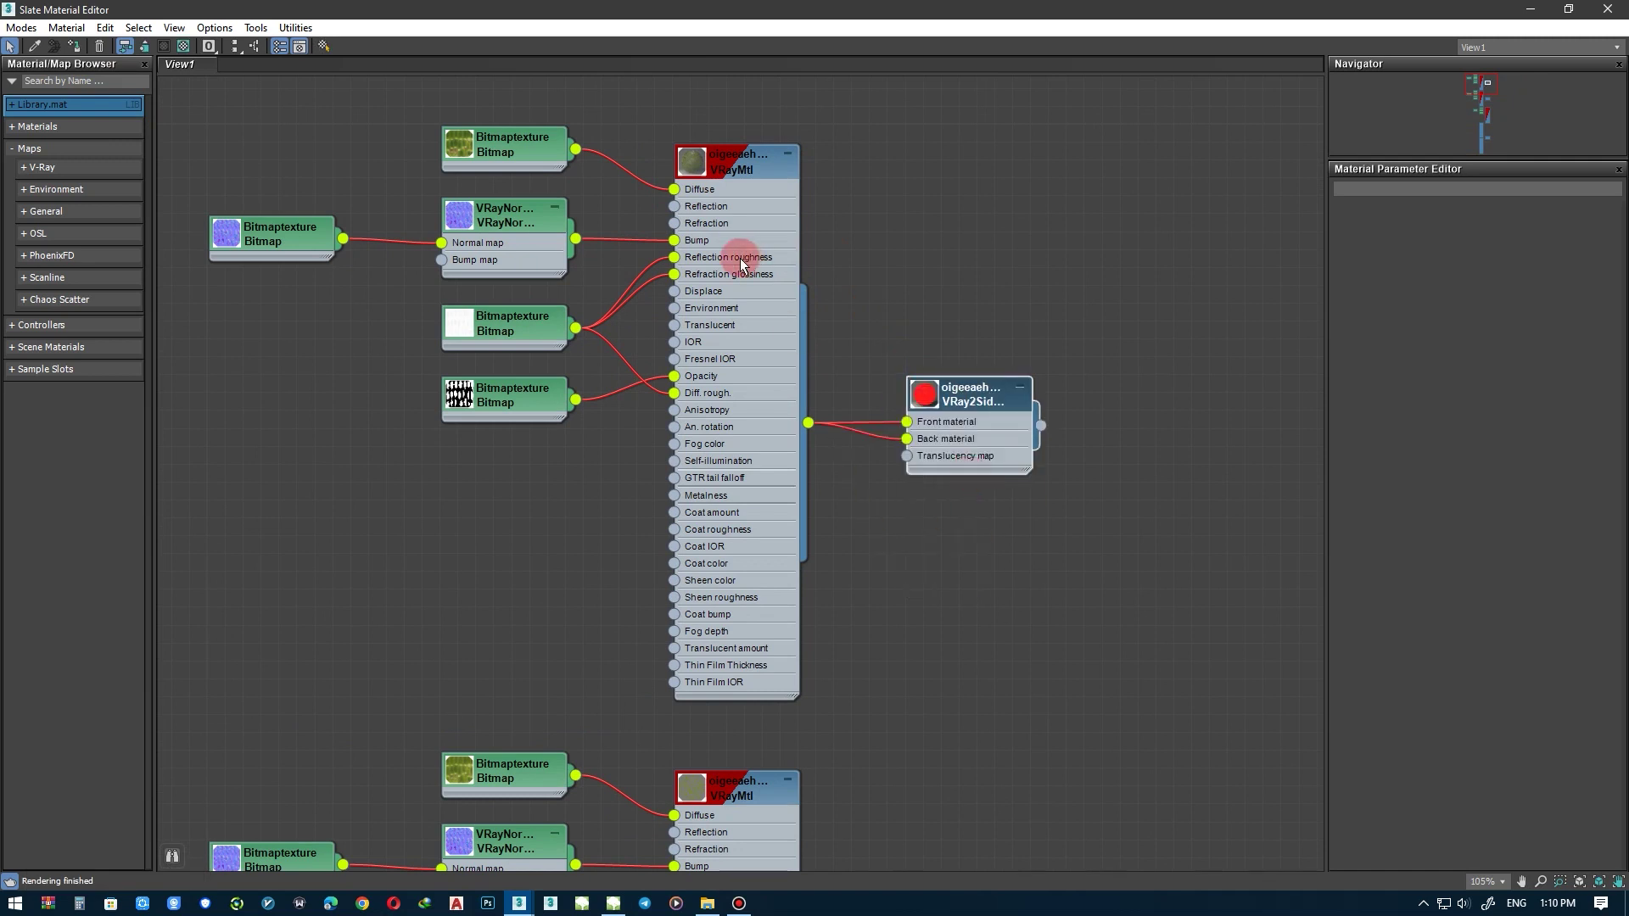
Open the first tree material's bitmap parameters and reload its normal-map image
double_click(511, 146)
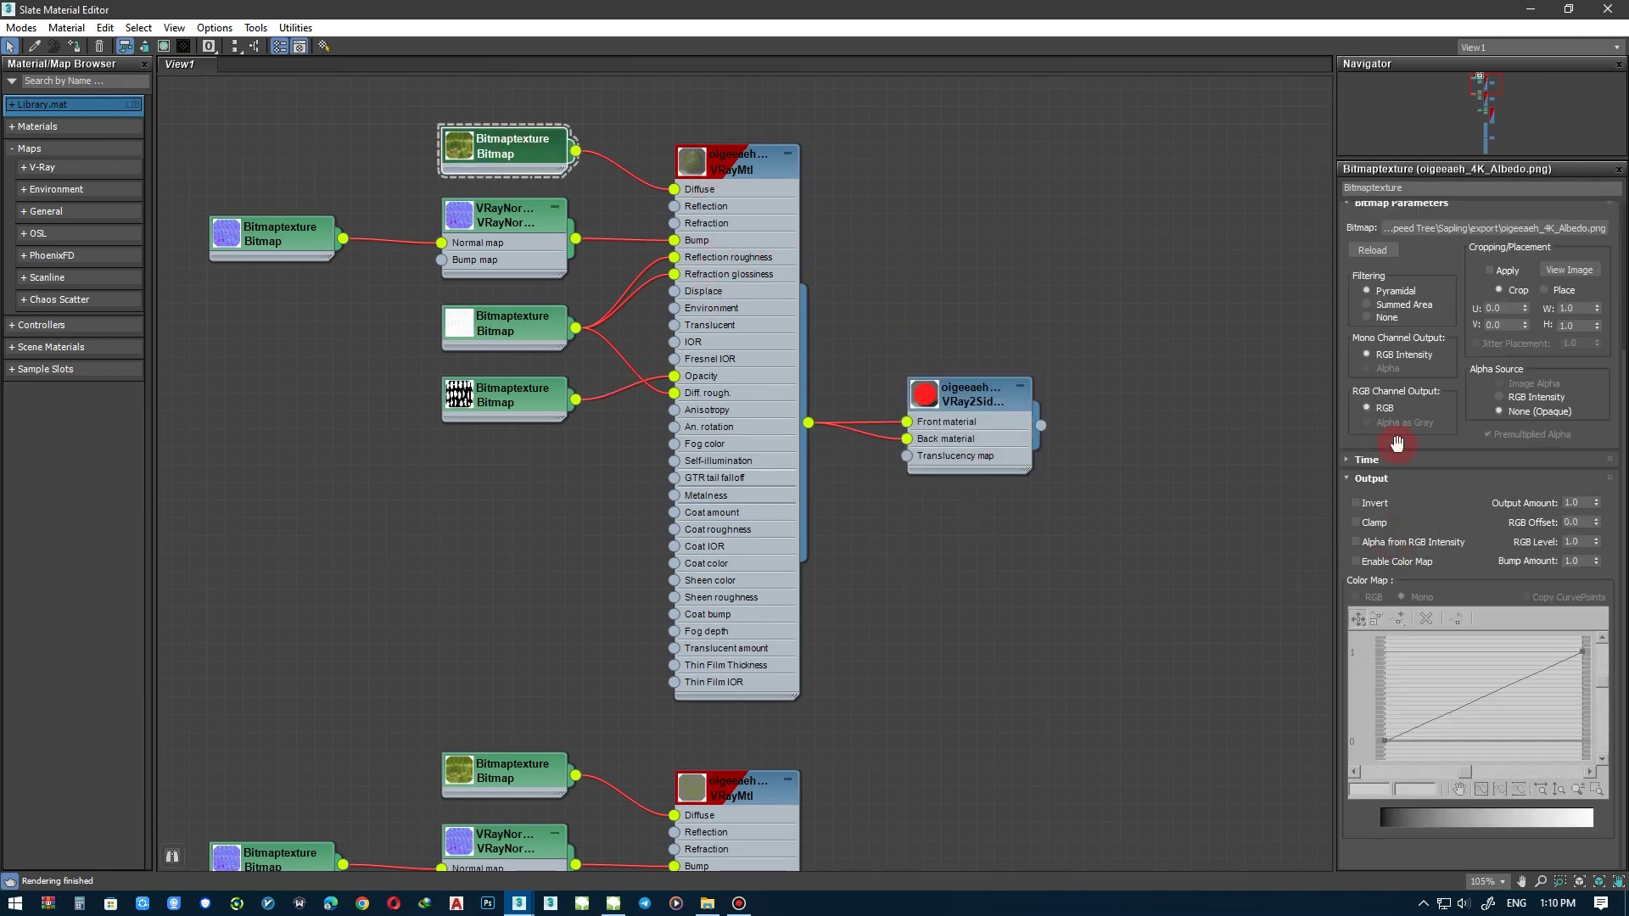
left_click(1377, 210)
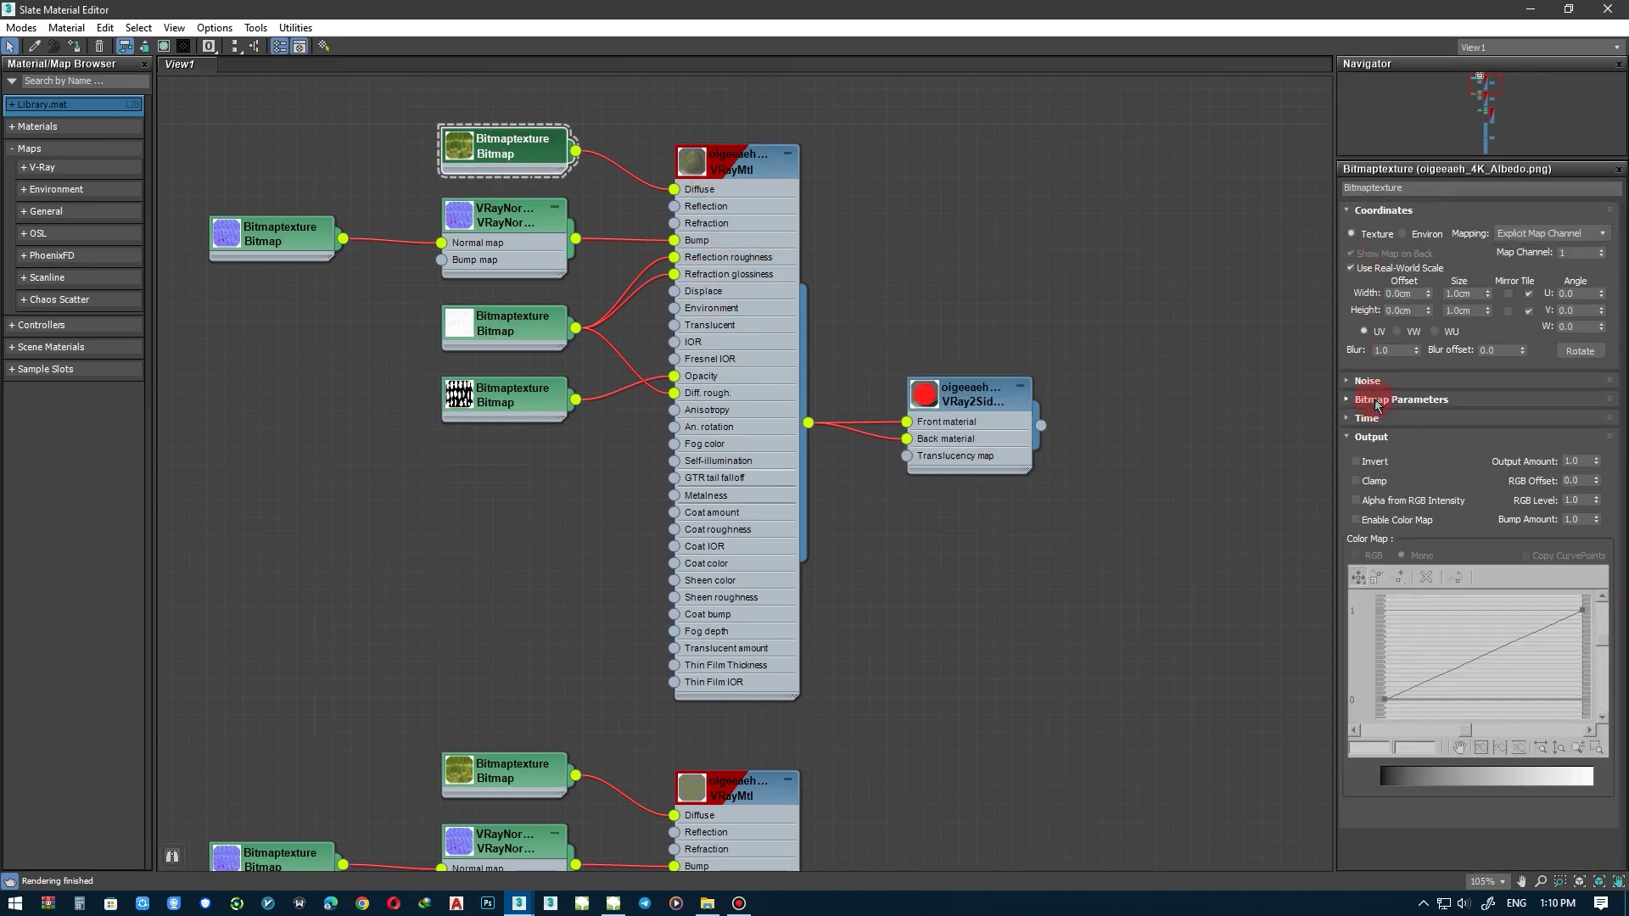
left_click(1379, 434)
left_click(1396, 400)
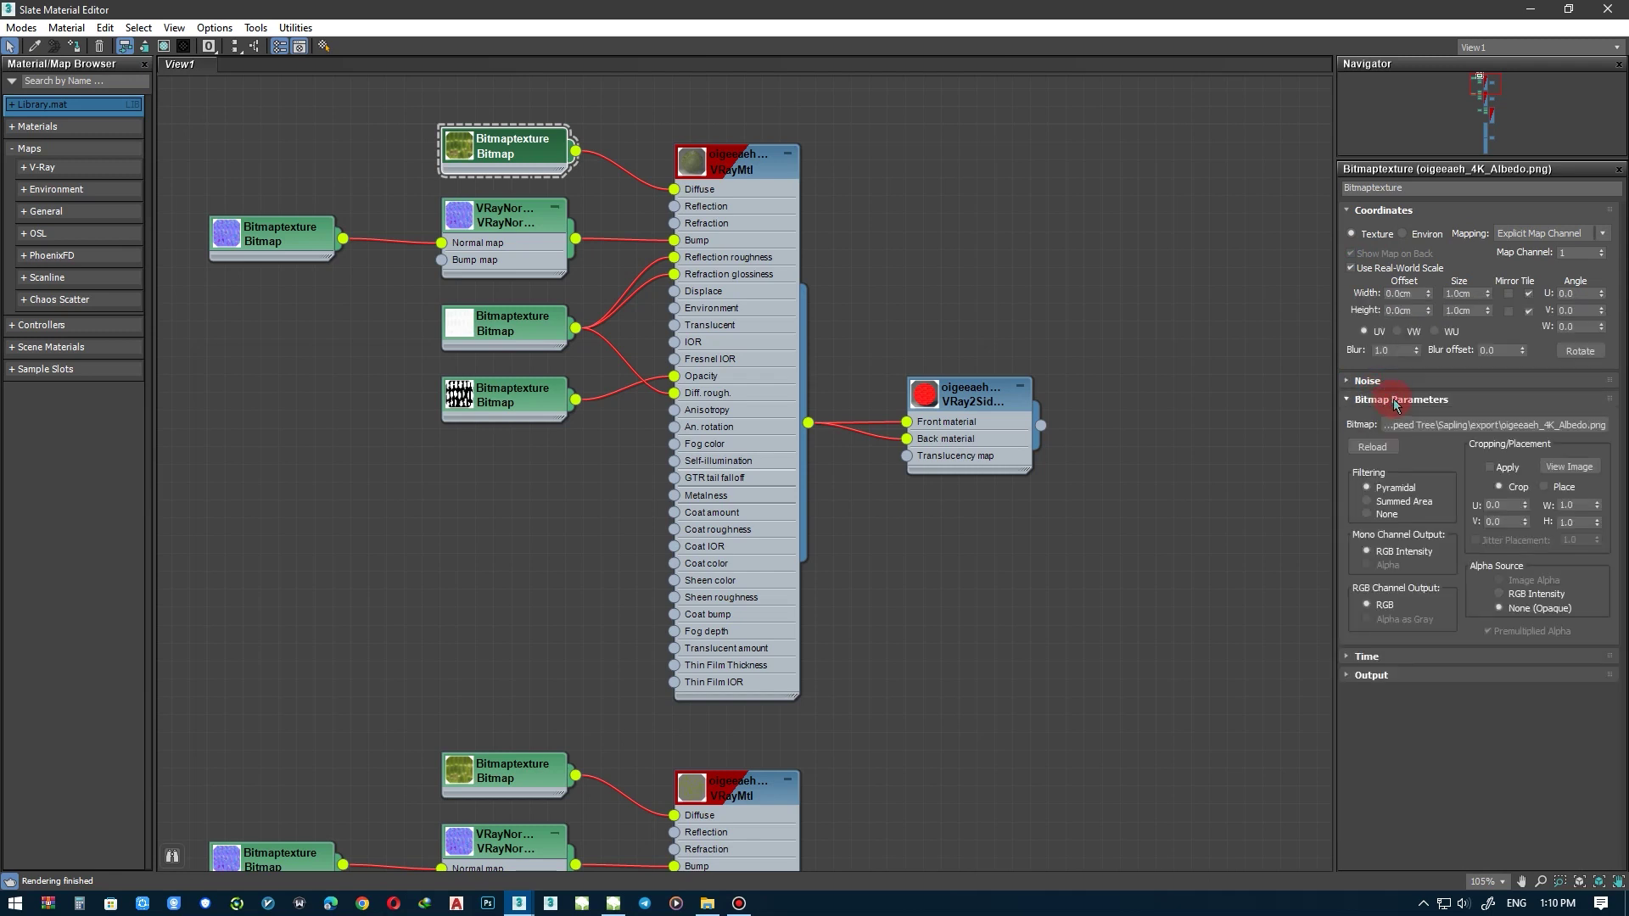
left_click(1389, 676)
left_click(1400, 339)
left_click(271, 235)
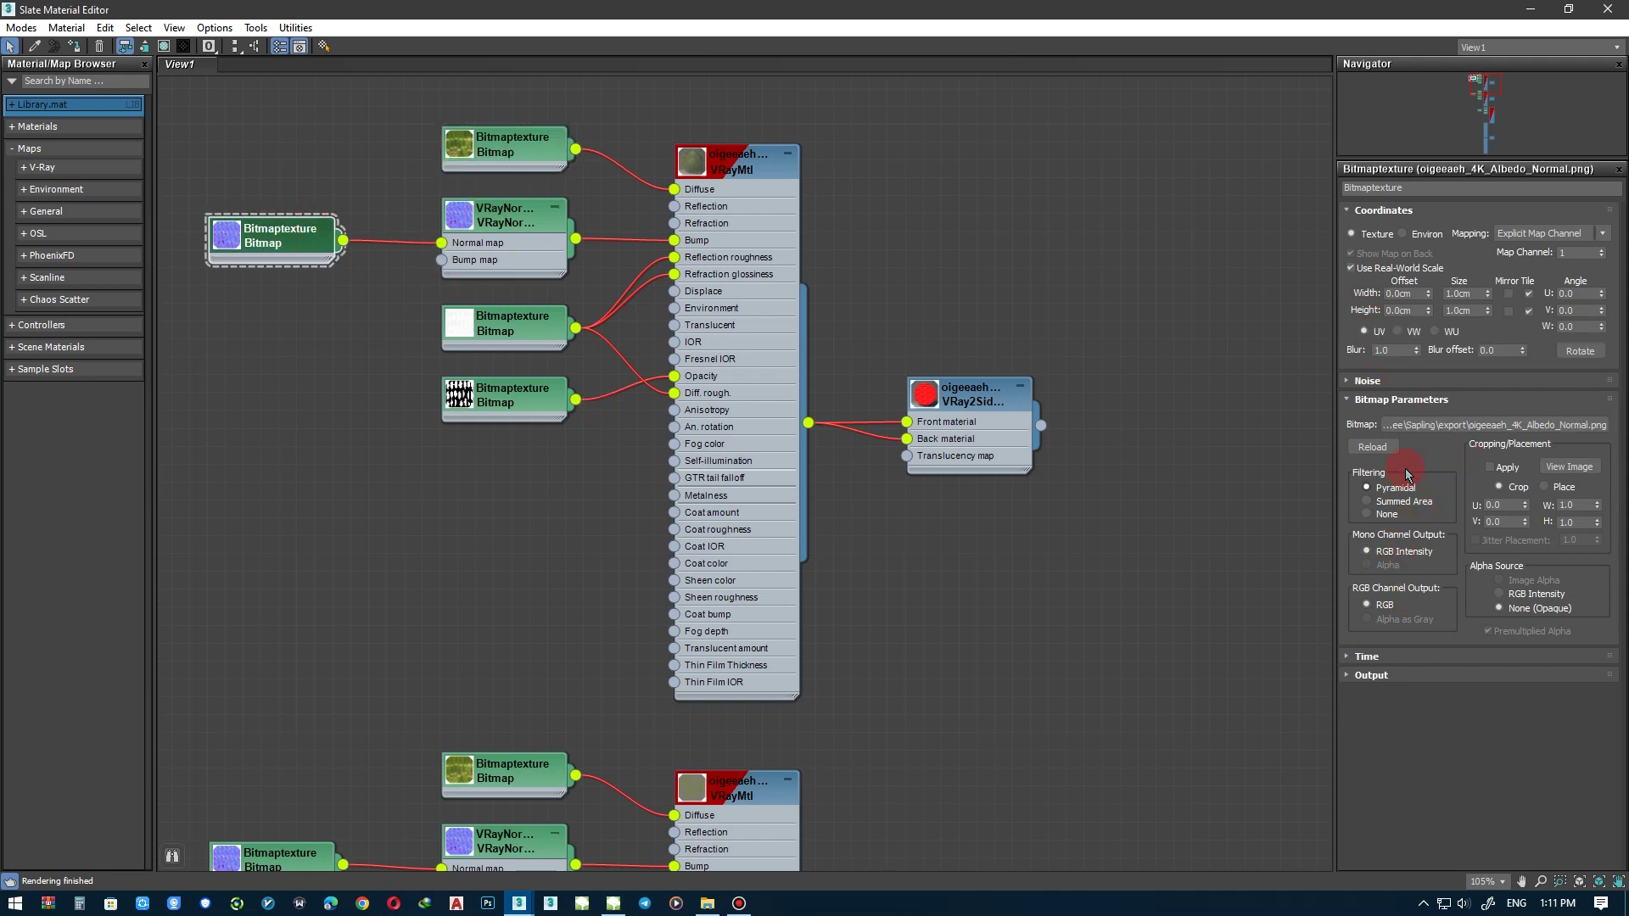
left_click(1373, 447)
left_click(1367, 655)
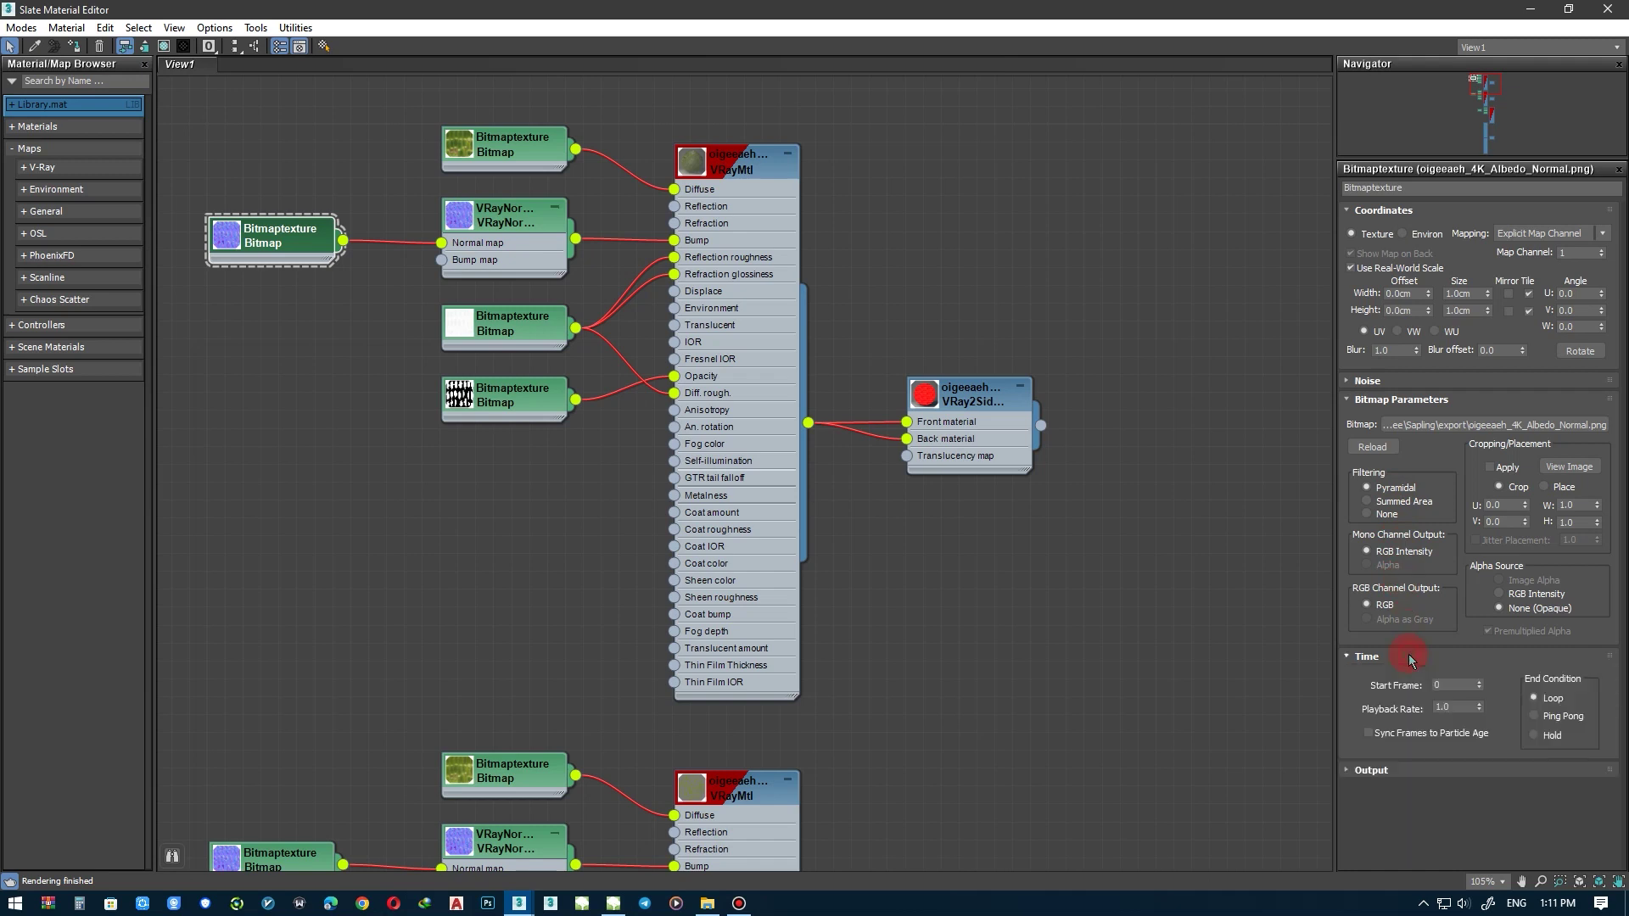
Review the white and opacity bitmaps, then re-pick the same normal-map image for this bitmap
left_click(505, 222)
scroll(594, 424, "down", 1)
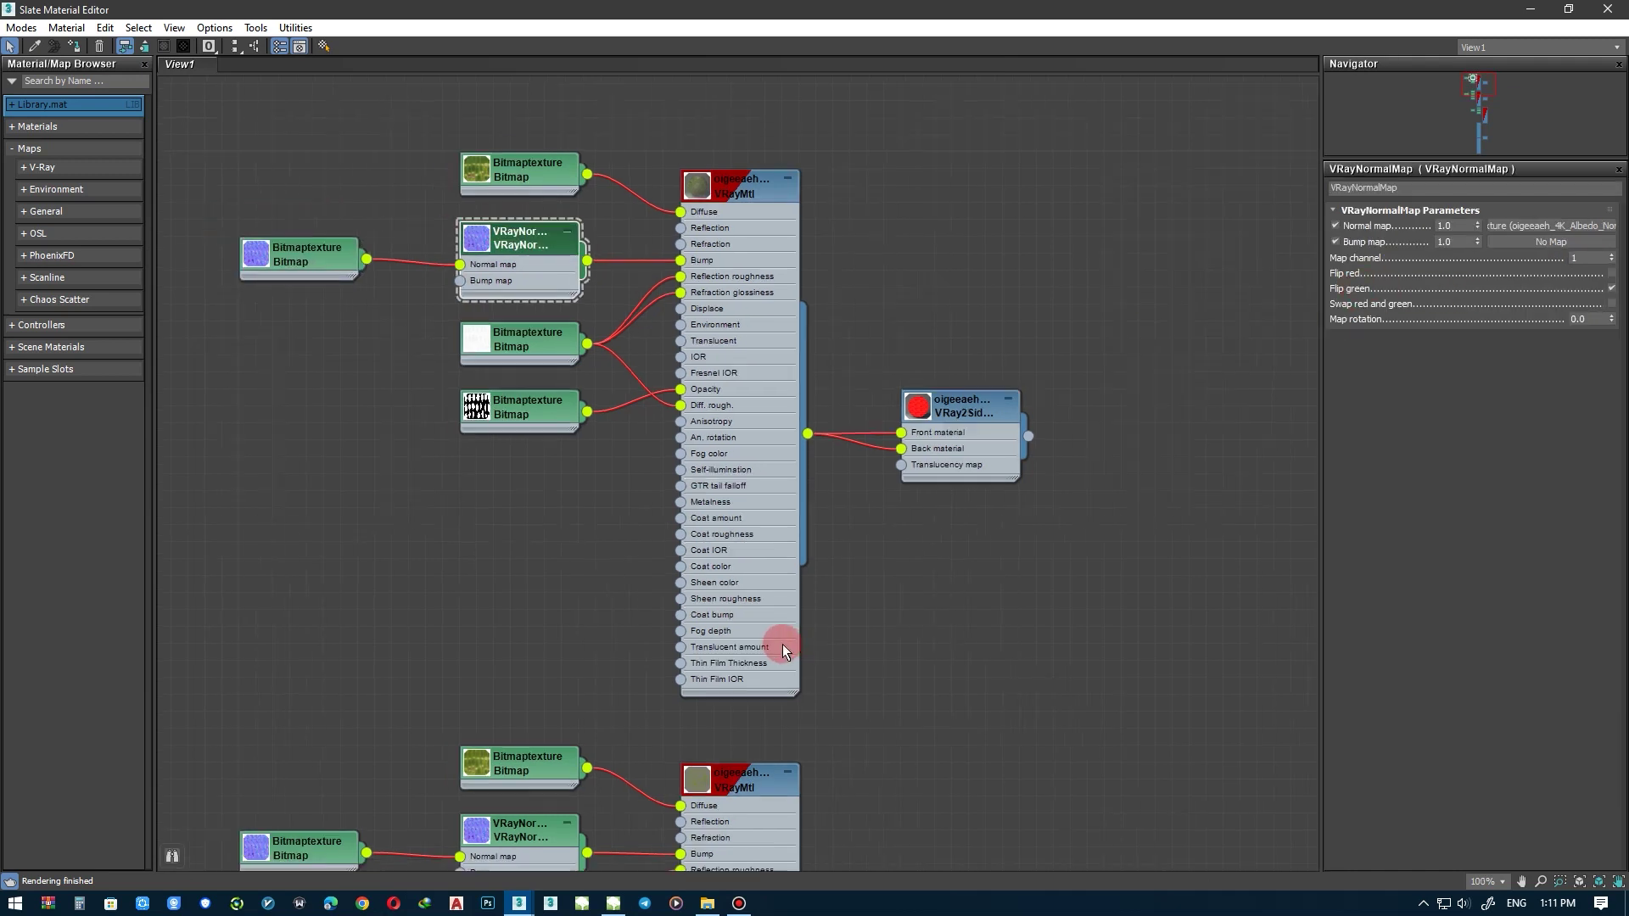
middle_click_drag(489, 149, 634, 358)
left_click(634, 358)
left_click(660, 548)
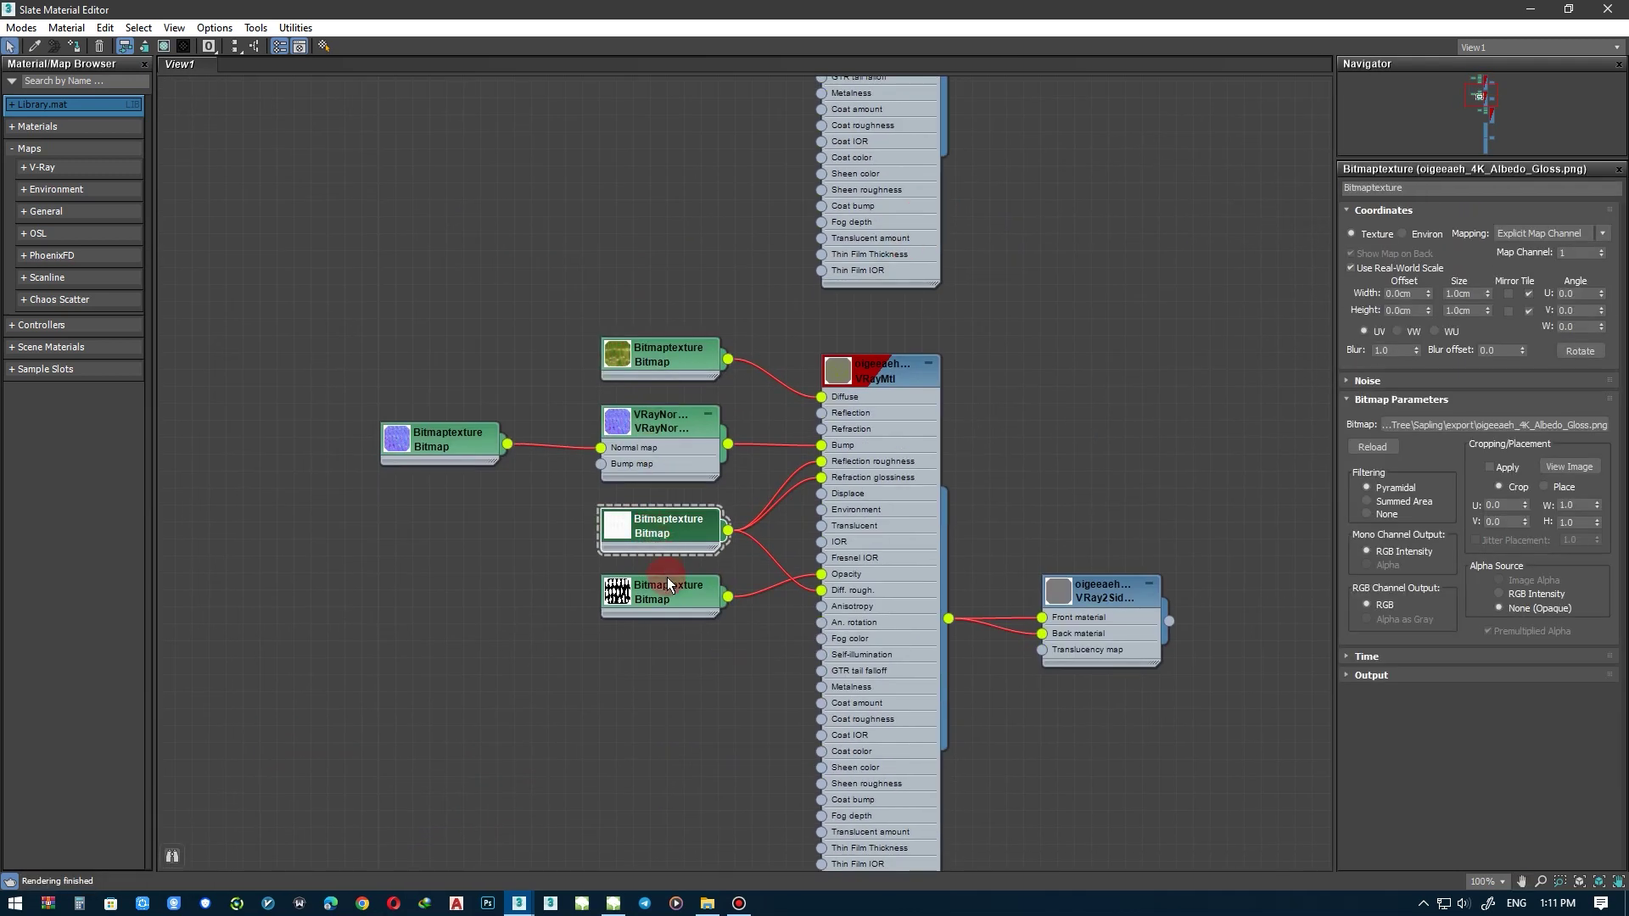
left_click(667, 583)
left_click(452, 438)
mouse_move(721, 642)
middle_mouse_down()
mouse_move(663, 402)
mouse_move(709, 517)
mouse_move(484, 401)
mouse_move(712, 845)
mouse_move(393, 370)
middle_mouse_up()
scroll(713, 845, "down", 1)
left_click(393, 370)
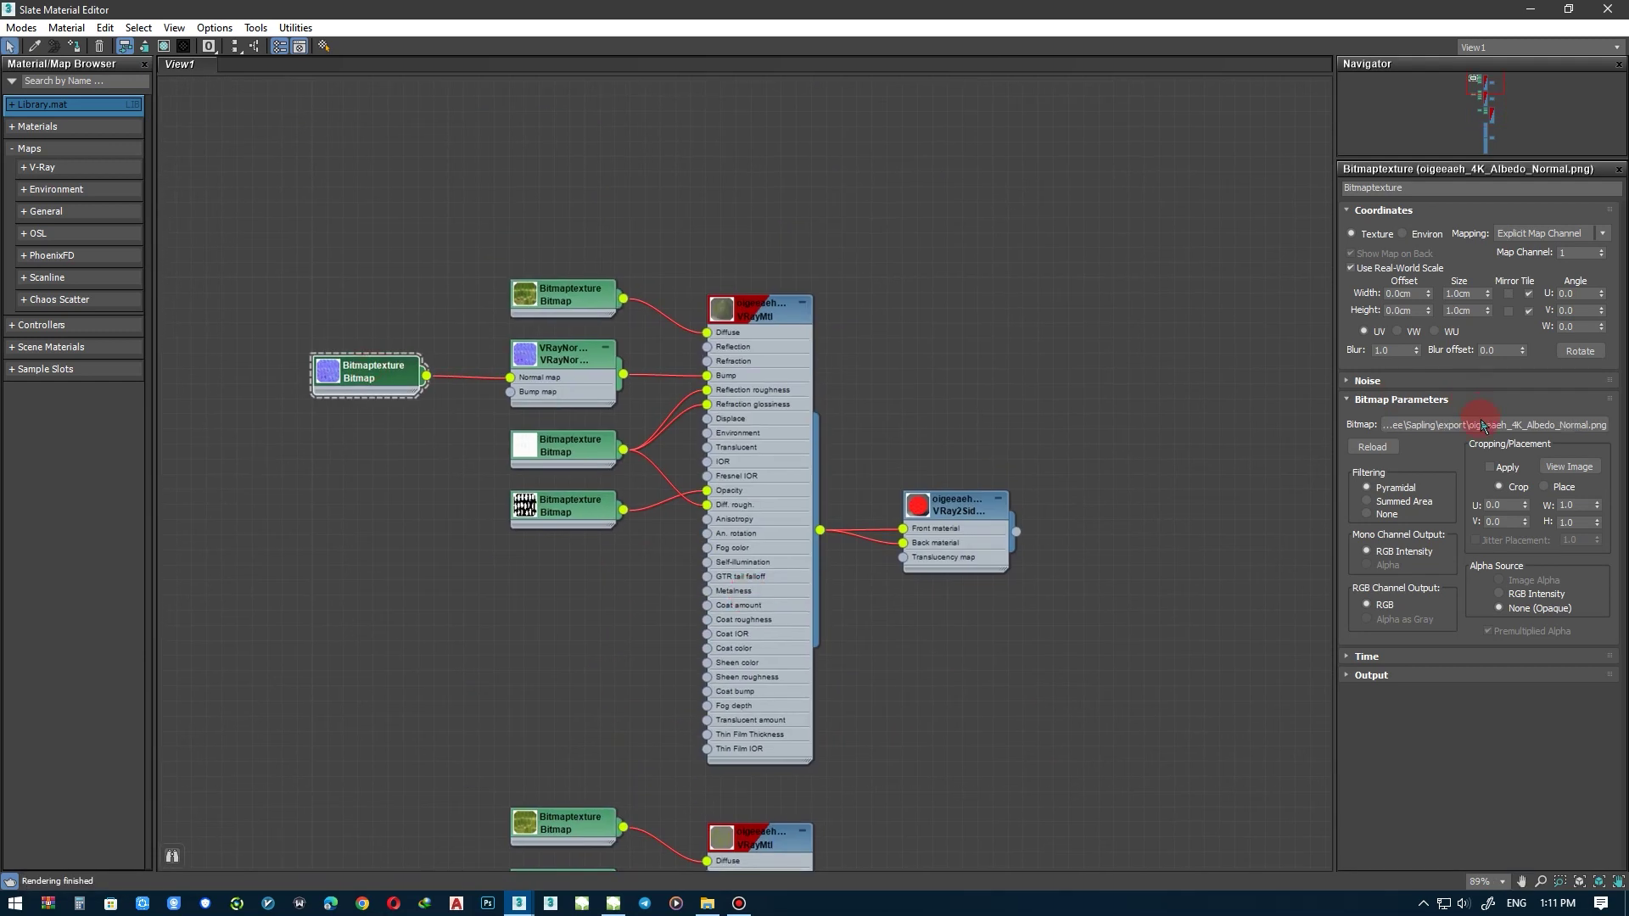
left_click(1494, 425)
left_click(998, 521)
Reload vl3hfd1g_8K_Albedo_Normal.png in the second material network's normal-map bitmap
middle_click_drag(670, 740, 661, 439)
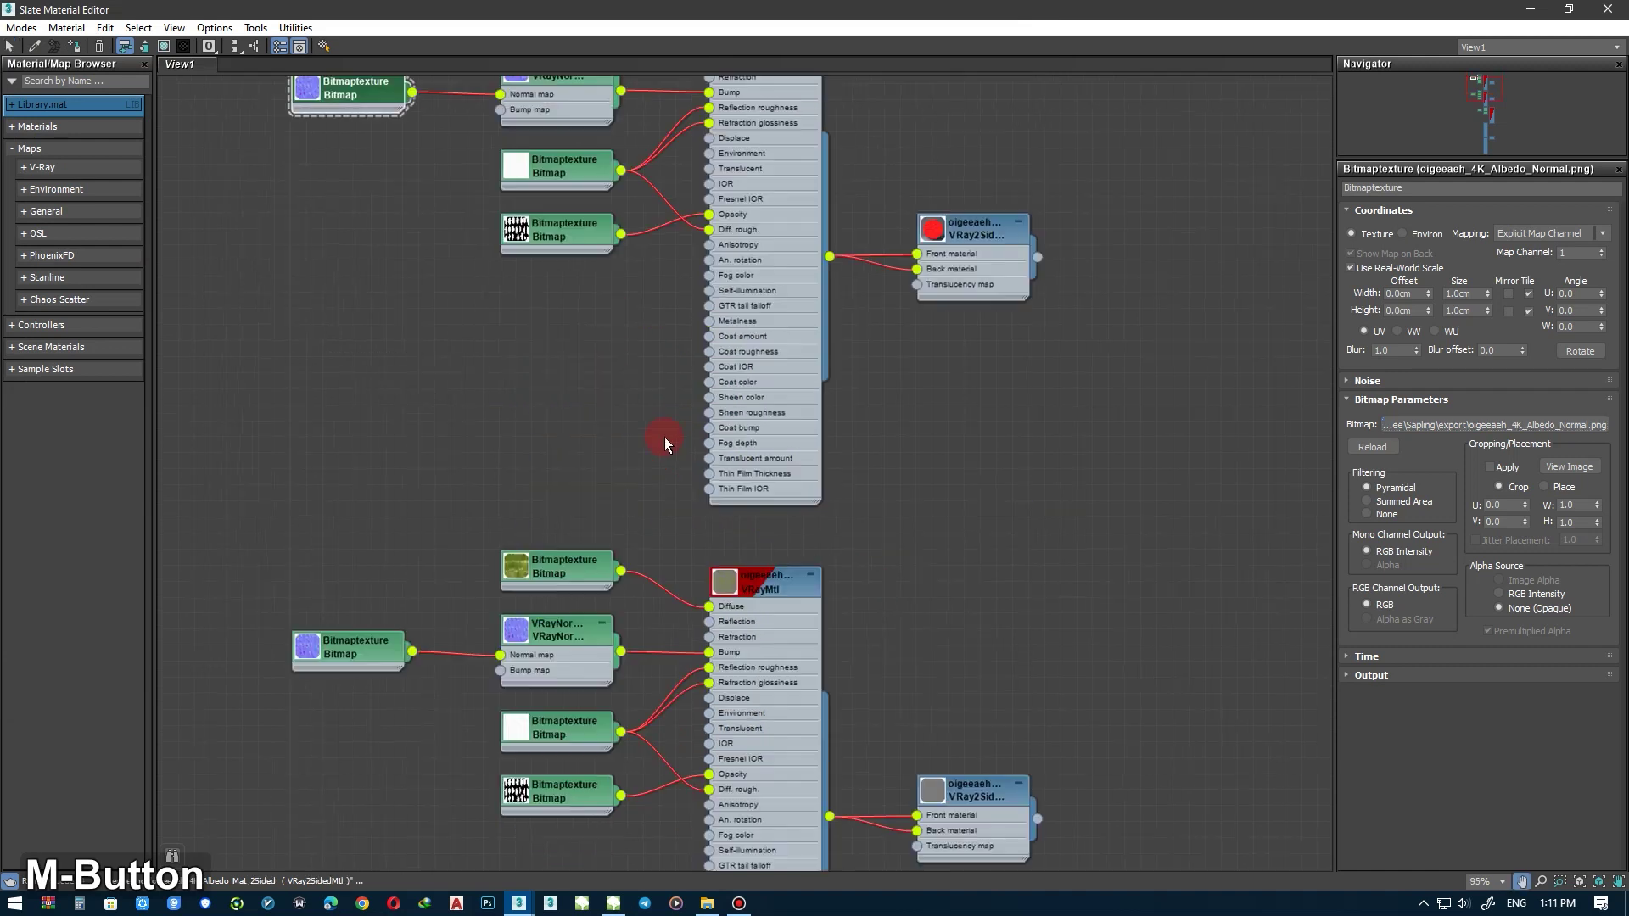
scroll(443, 545, "up", 1)
left_click(1520, 425)
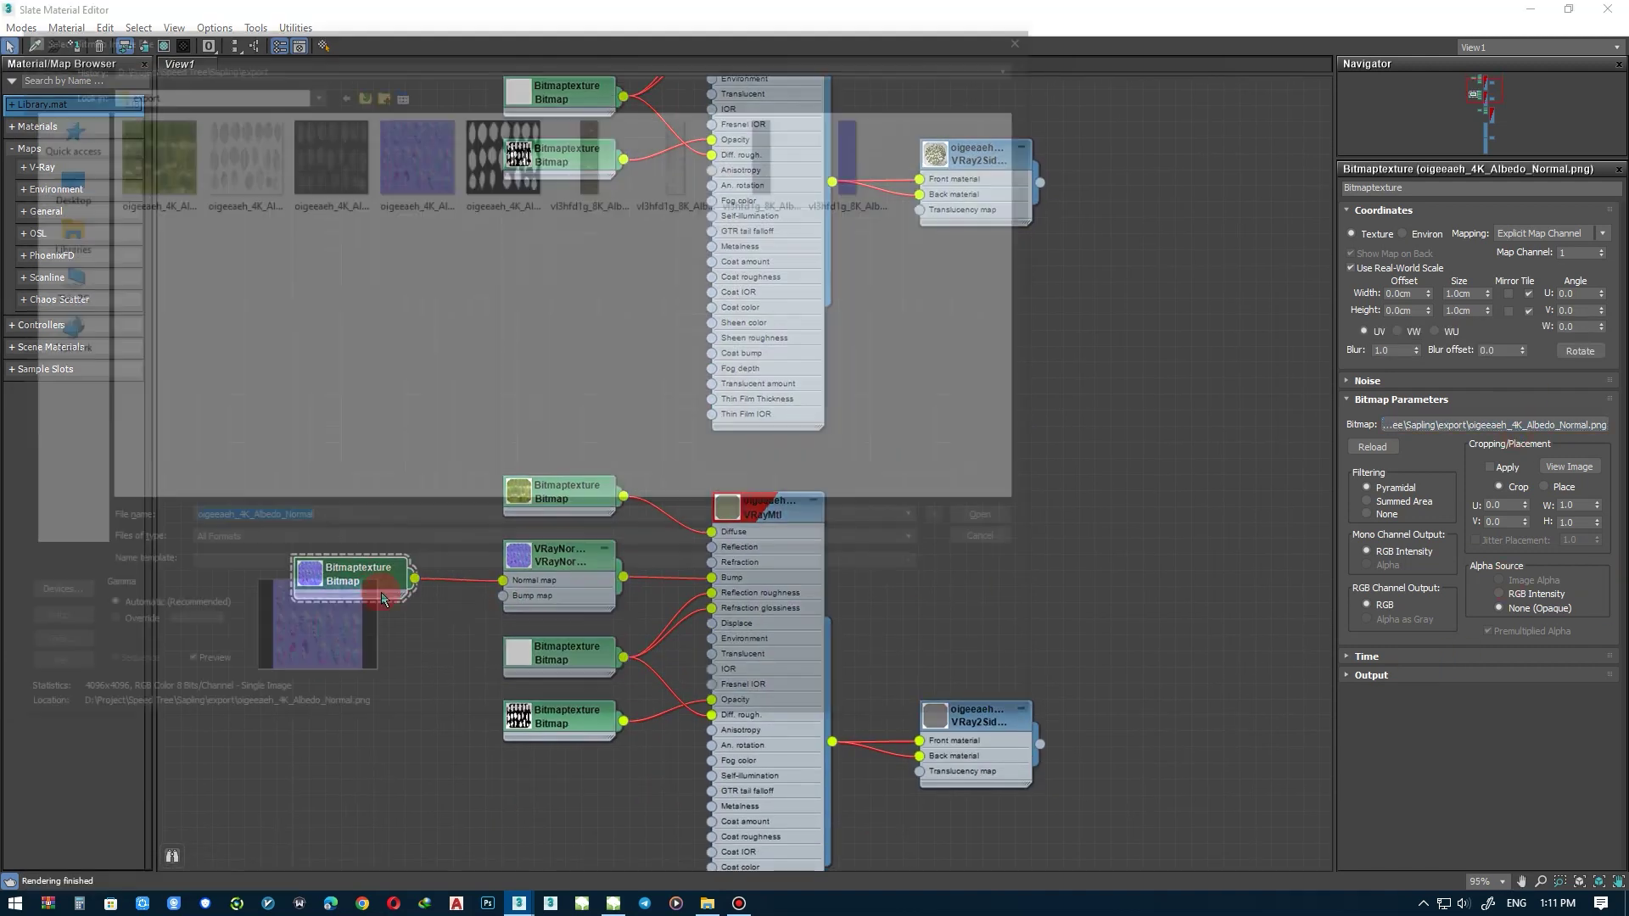
left_click(954, 520)
scroll(859, 642, "up", 1)
middle_click_drag(873, 723, 861, 193)
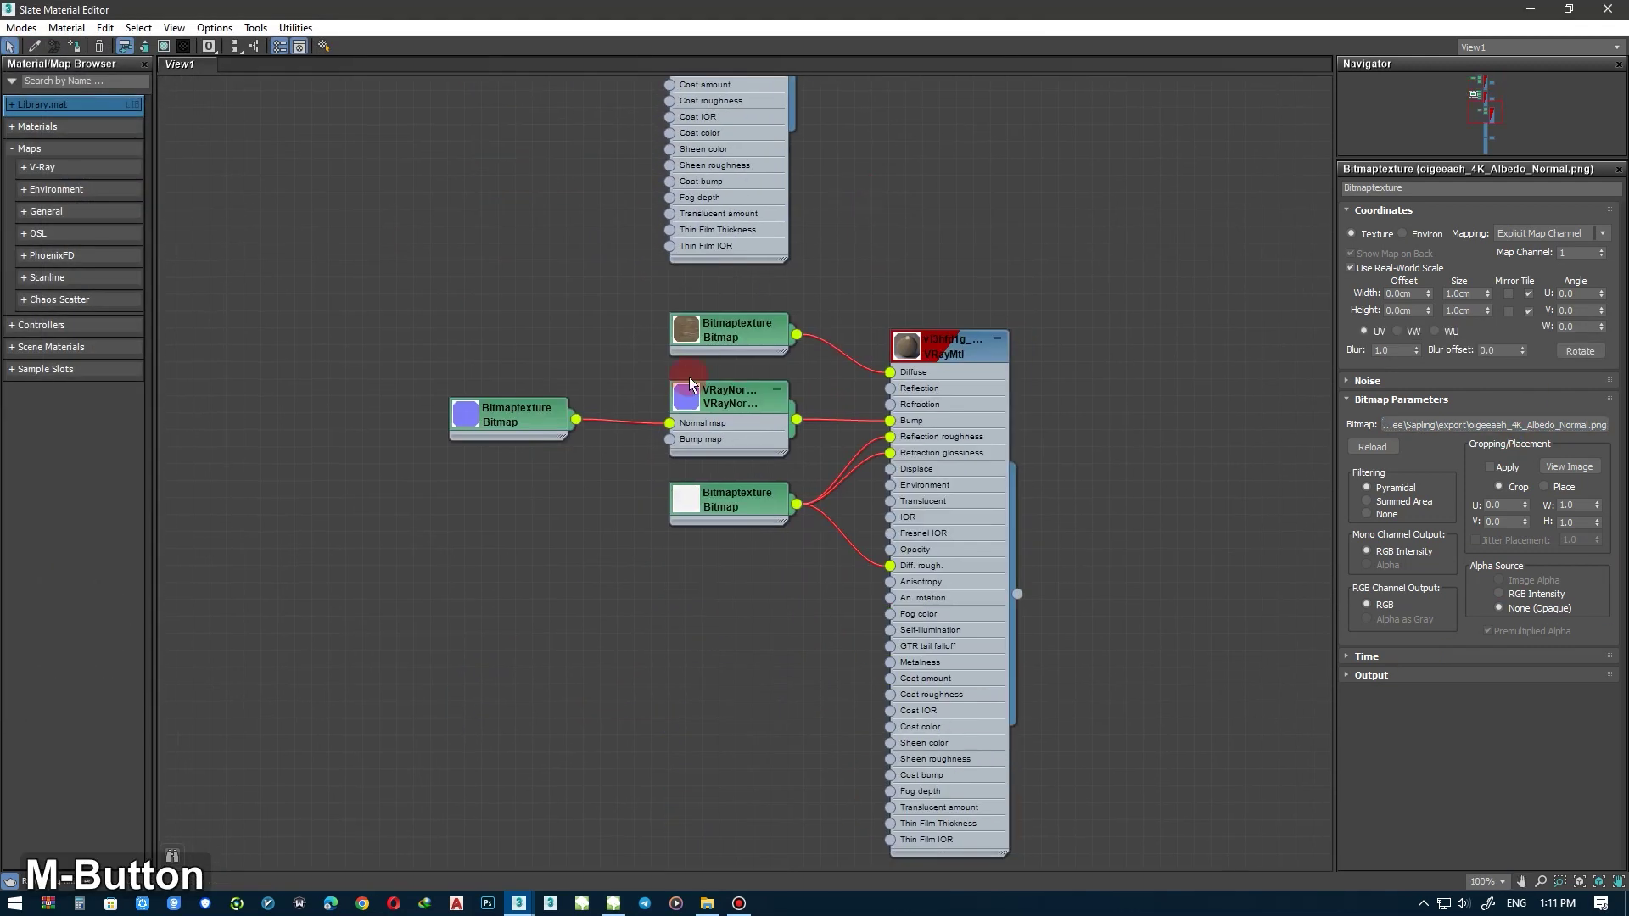
left_click(509, 416)
left_click(1502, 425)
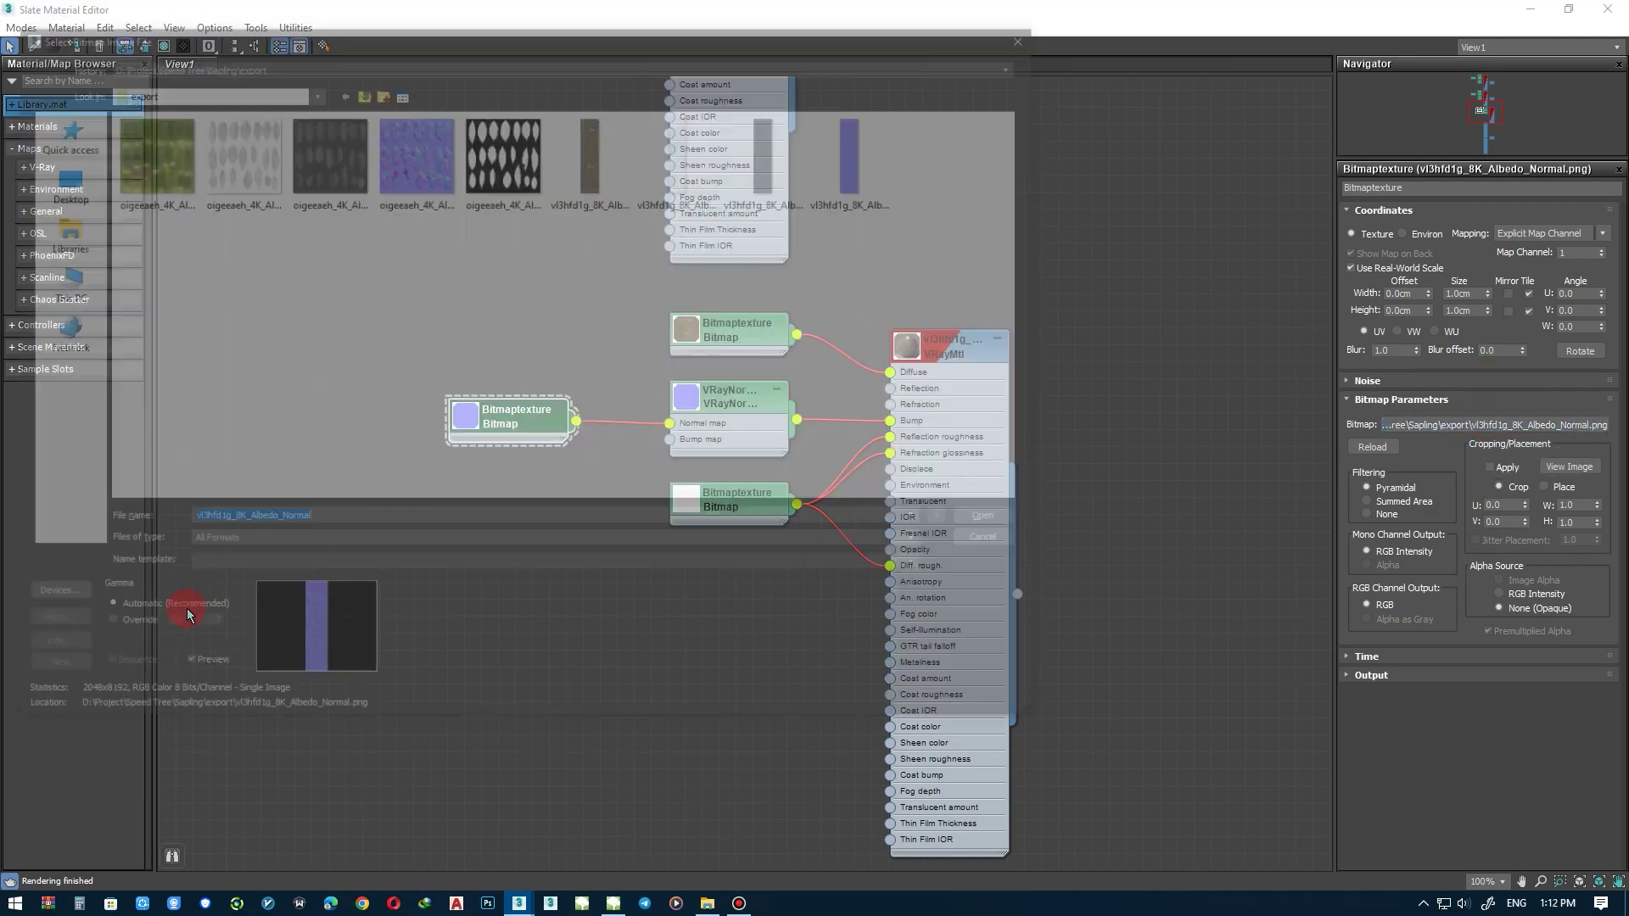
left_click(954, 521)
Look over the remaining material networks, close the material editor, and save the scene
mouse_move(953, 527)
middle_mouse_down()
mouse_move(869, 161)
mouse_move(771, 240)
middle_mouse_up()
scroll(1003, 712, "down", 3)
mouse_move(658, 363)
middle_mouse_down()
mouse_move(825, 190)
mouse_move(829, 466)
mouse_move(855, 197)
middle_mouse_up()
scroll(847, 418, "up", 2)
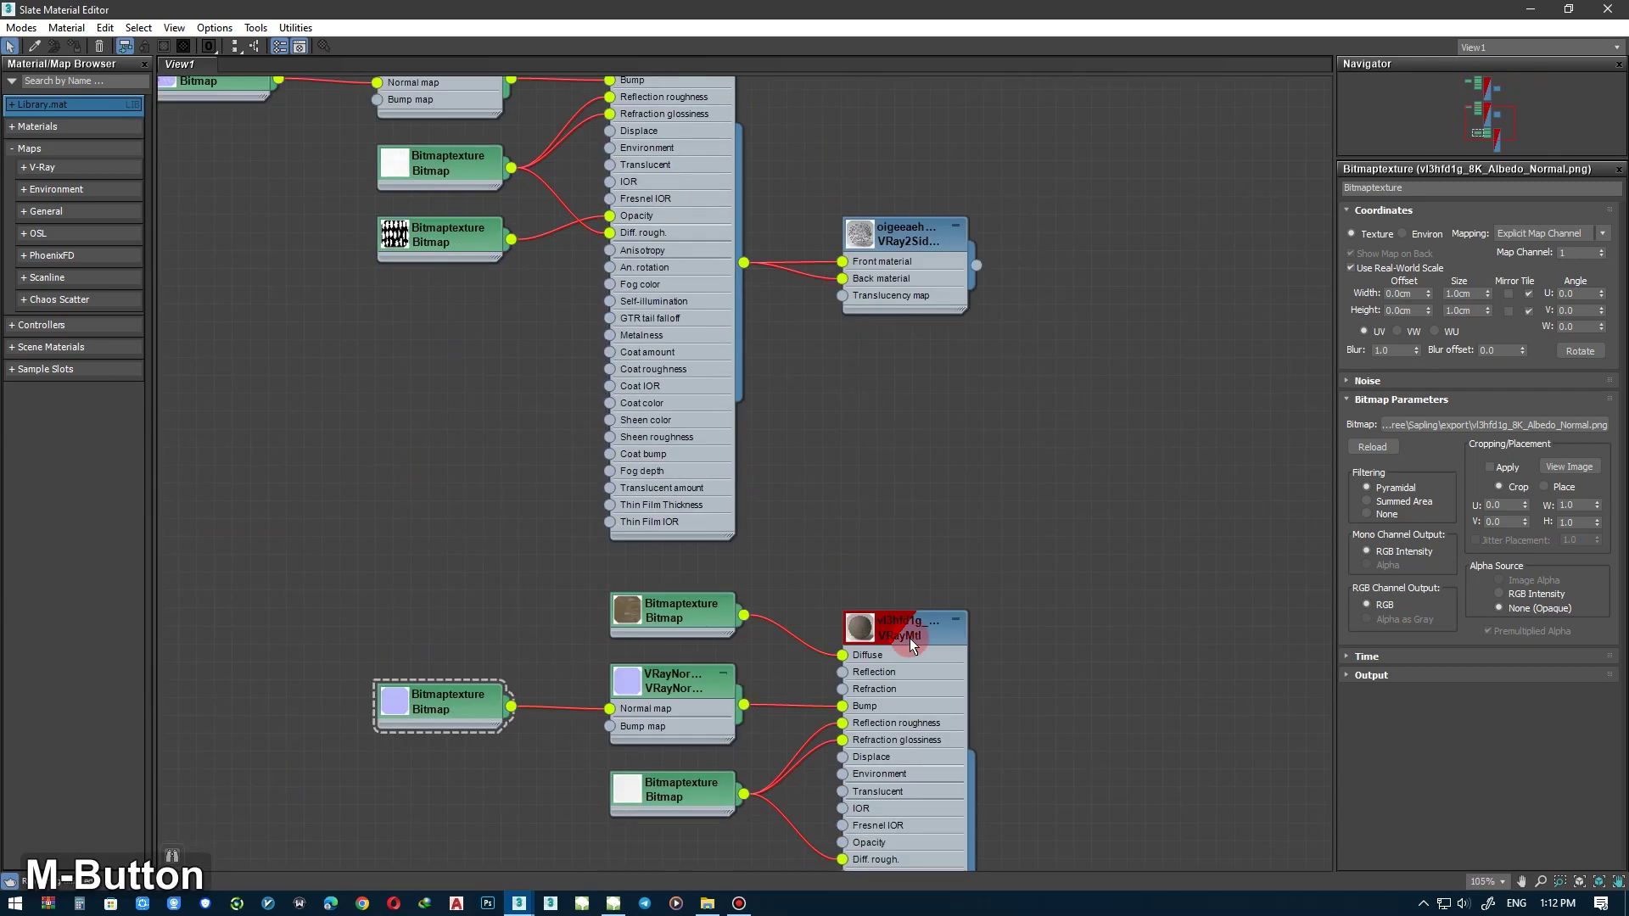
middle_click_drag(854, 526, 1047, 179)
left_click(1568, 9)
left_click(1327, 24)
key("ctrl+s")
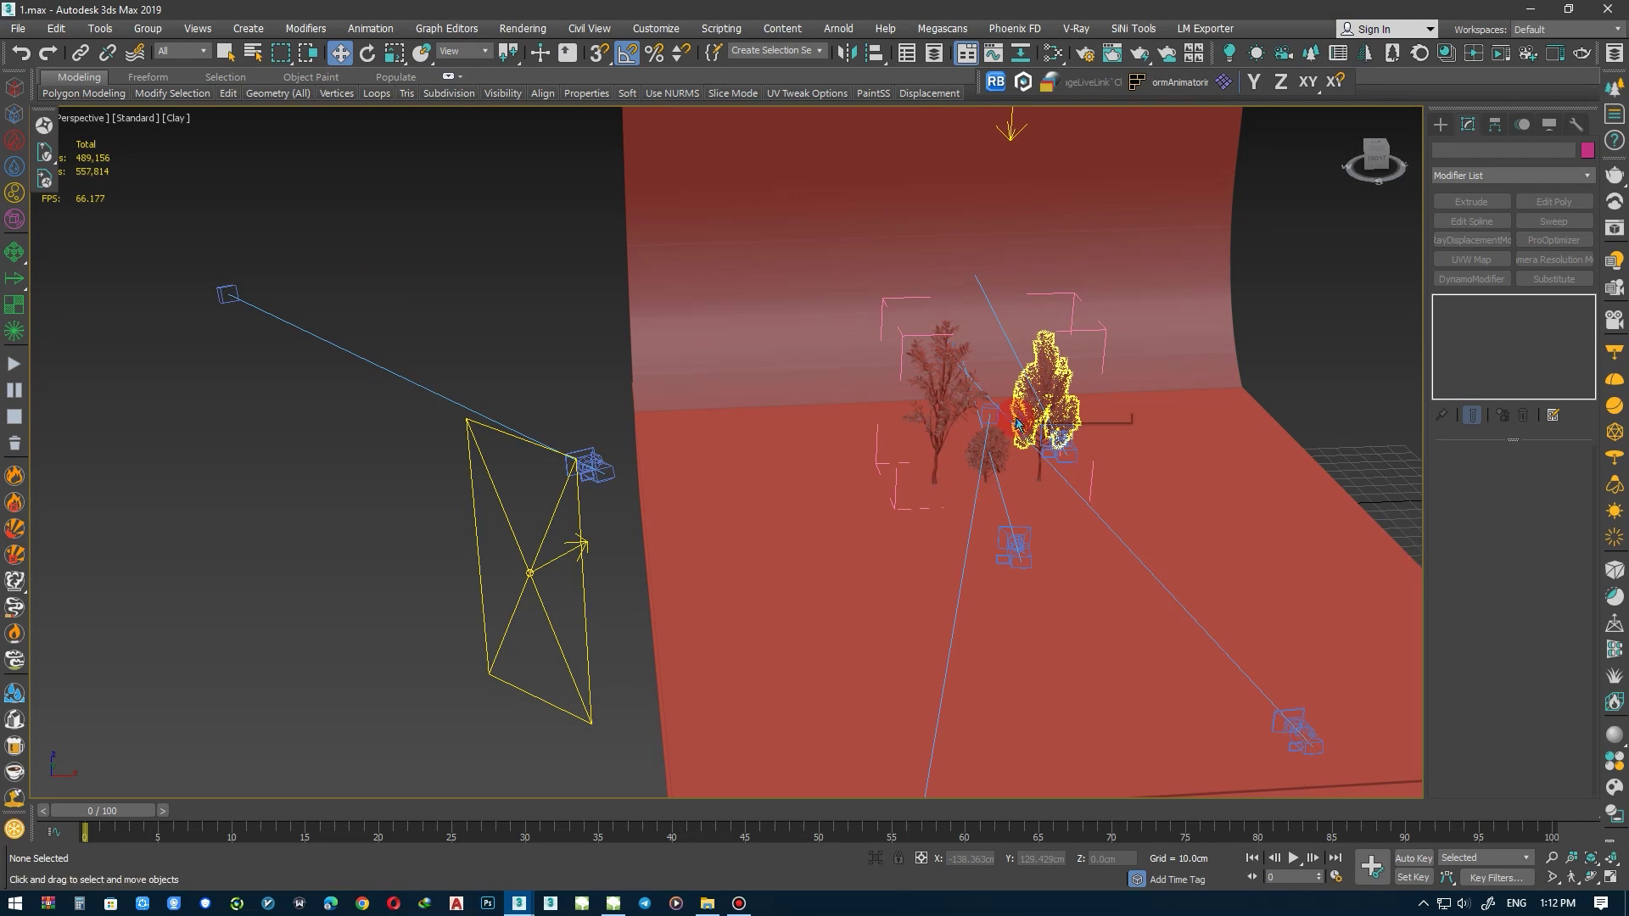
Show the last tree render in the V-Ray frame buffer and delete its Exposure layer
left_click(1612, 226)
left_click(671, 100)
left_click_drag(671, 100, 880, 49)
left_click(873, 152)
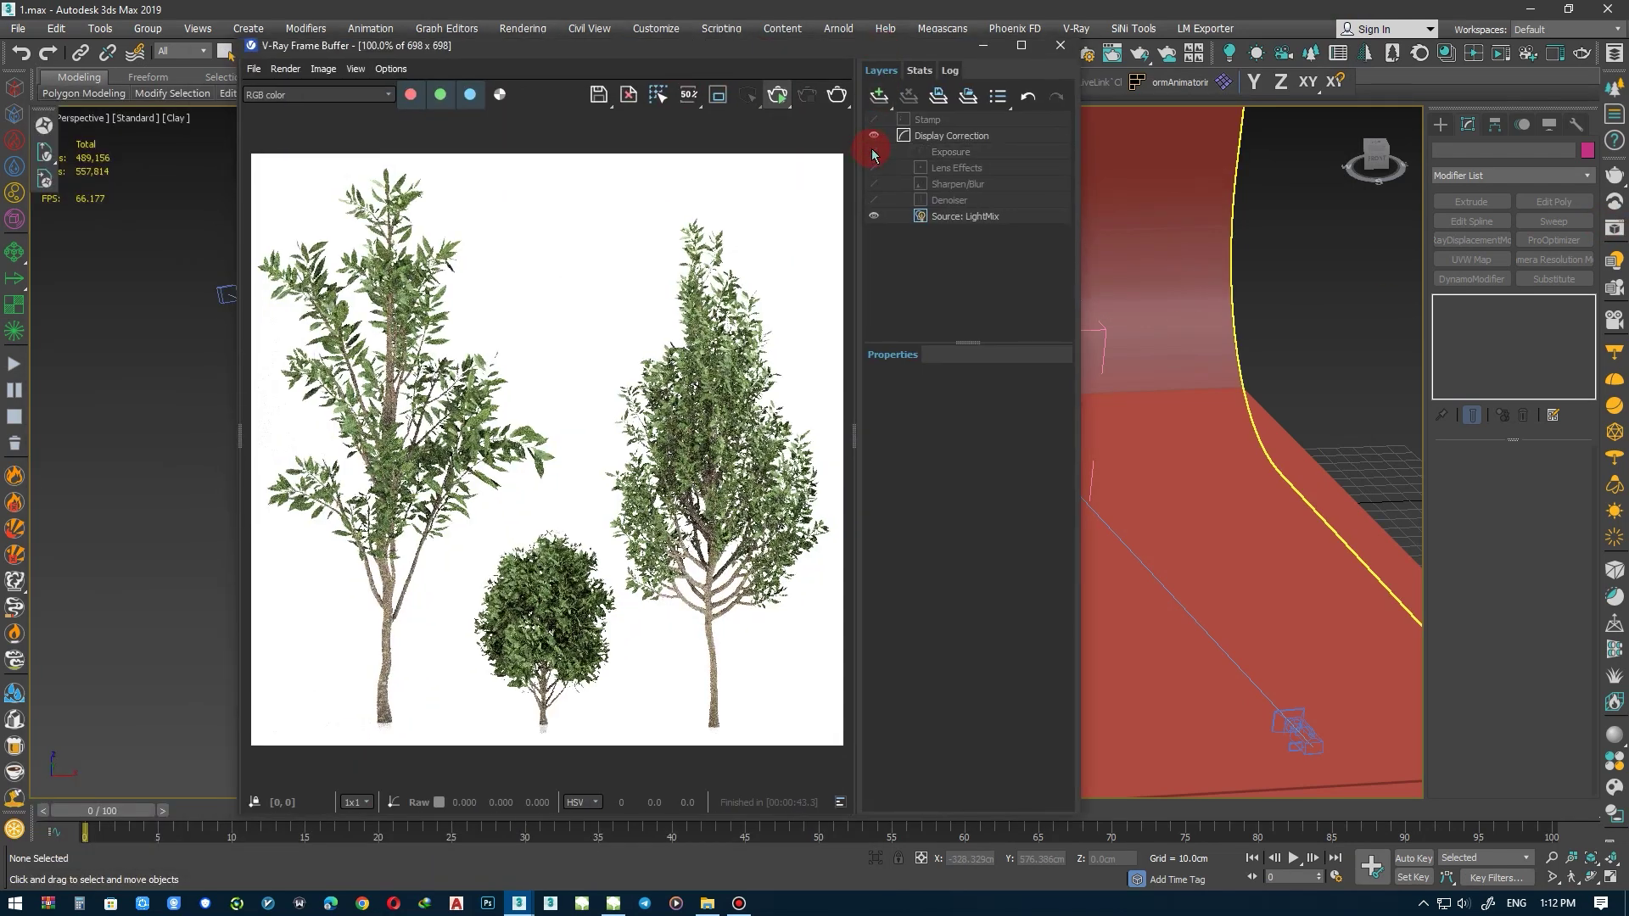
right_click(948, 156)
left_click(967, 207)
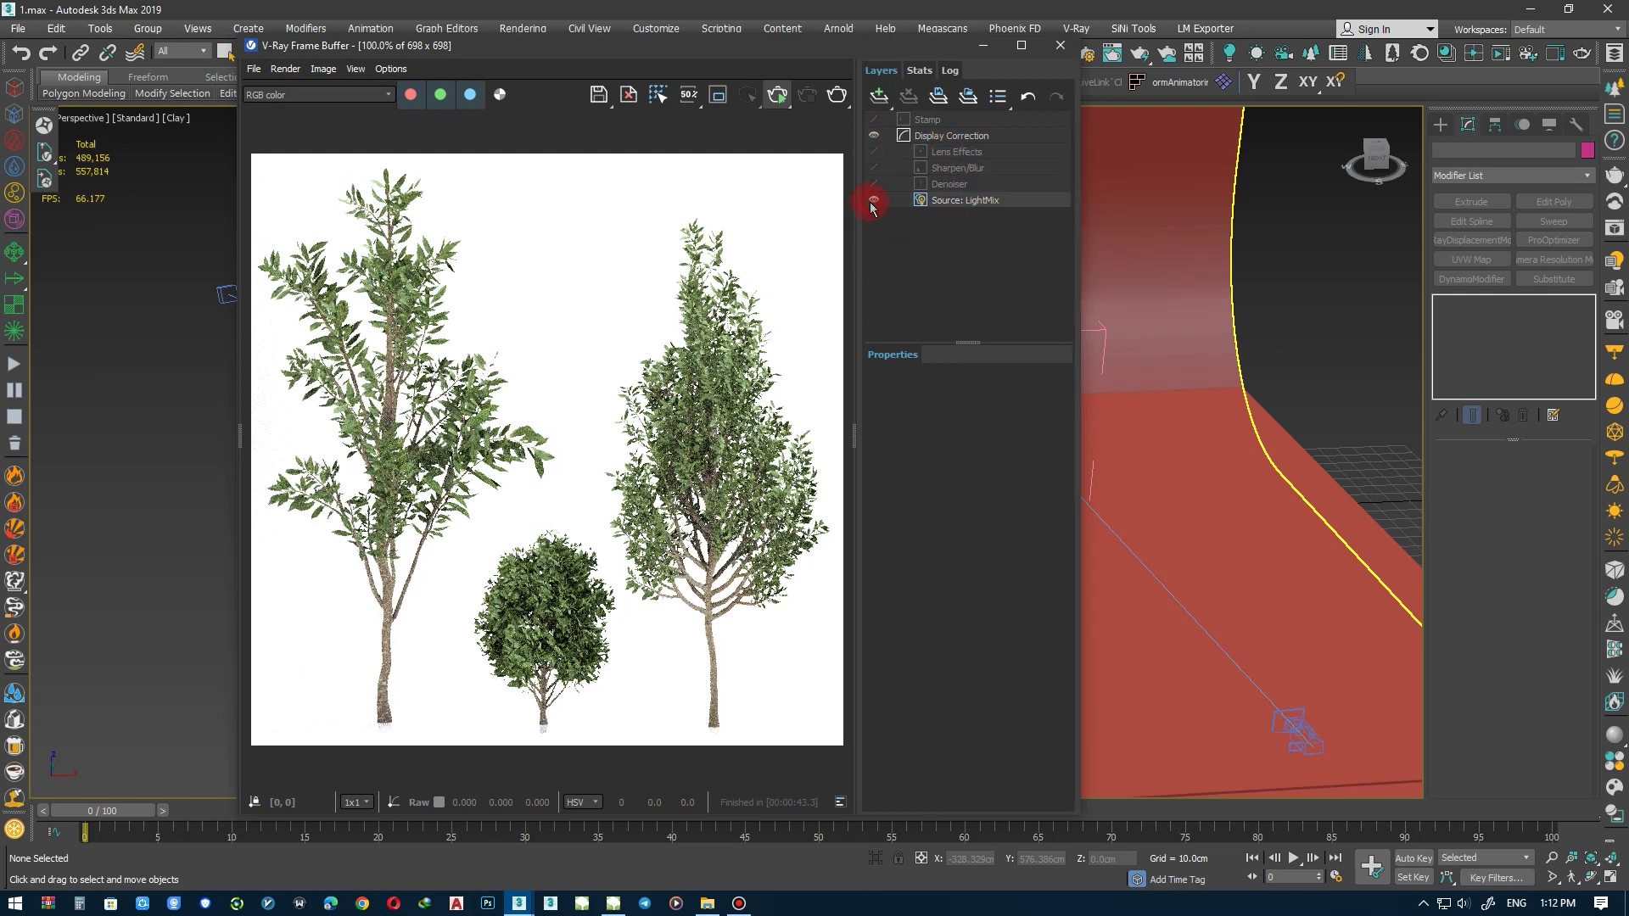
Show the LightMix controls and test VRayLight004 and VRayLight005 on and off
left_click(974, 204)
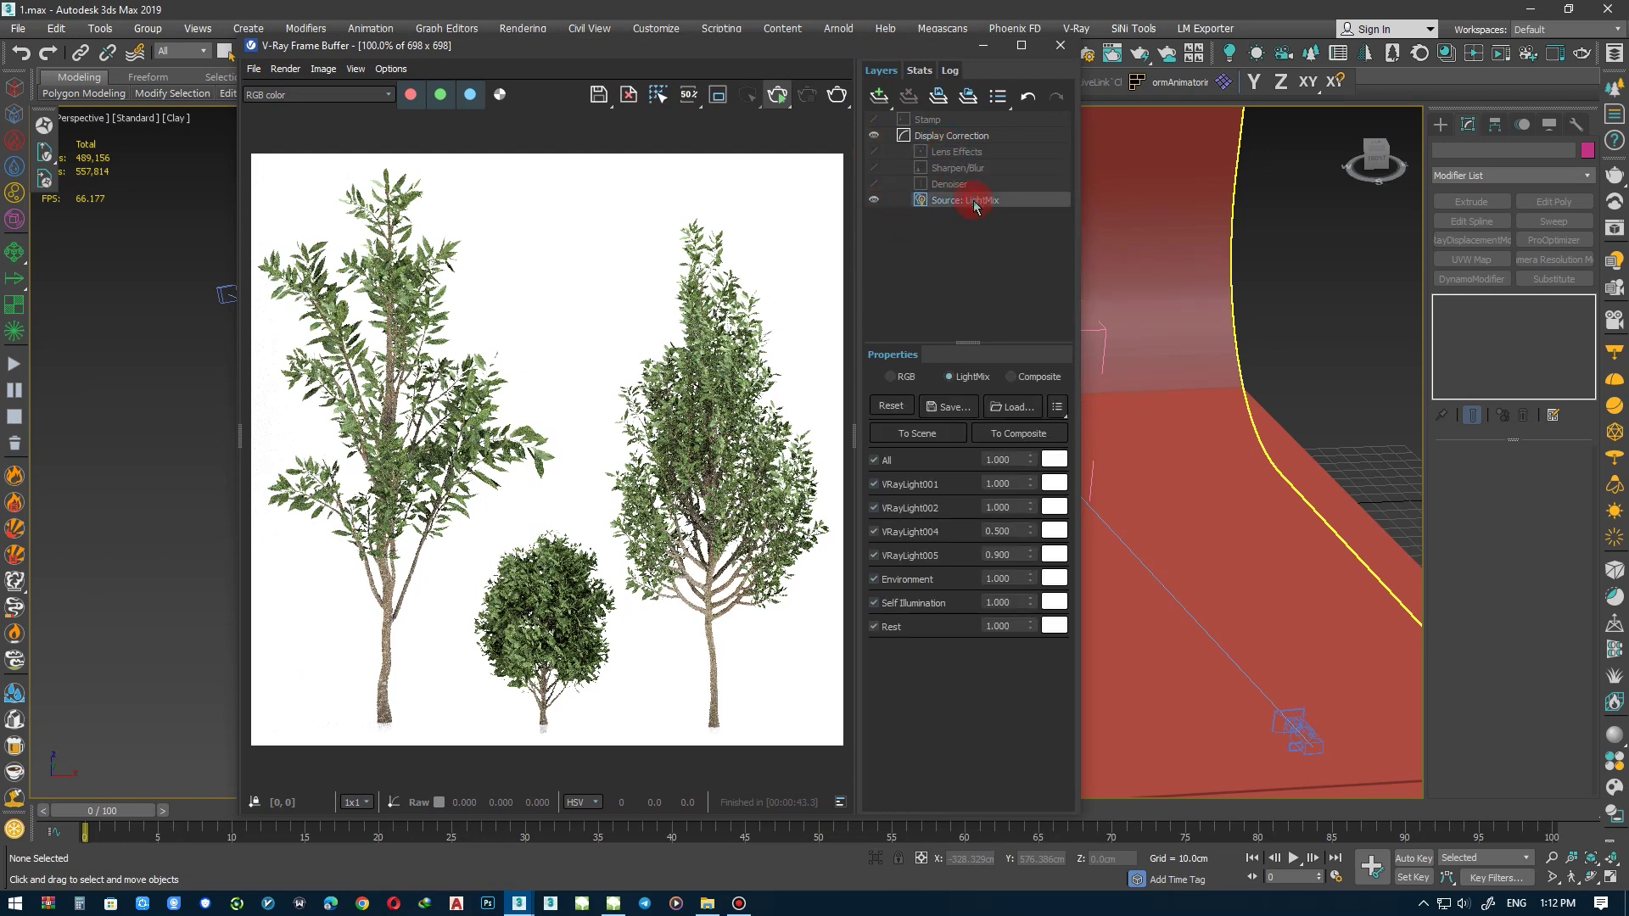
left_click(874, 532)
key("Return")
left_click(874, 555)
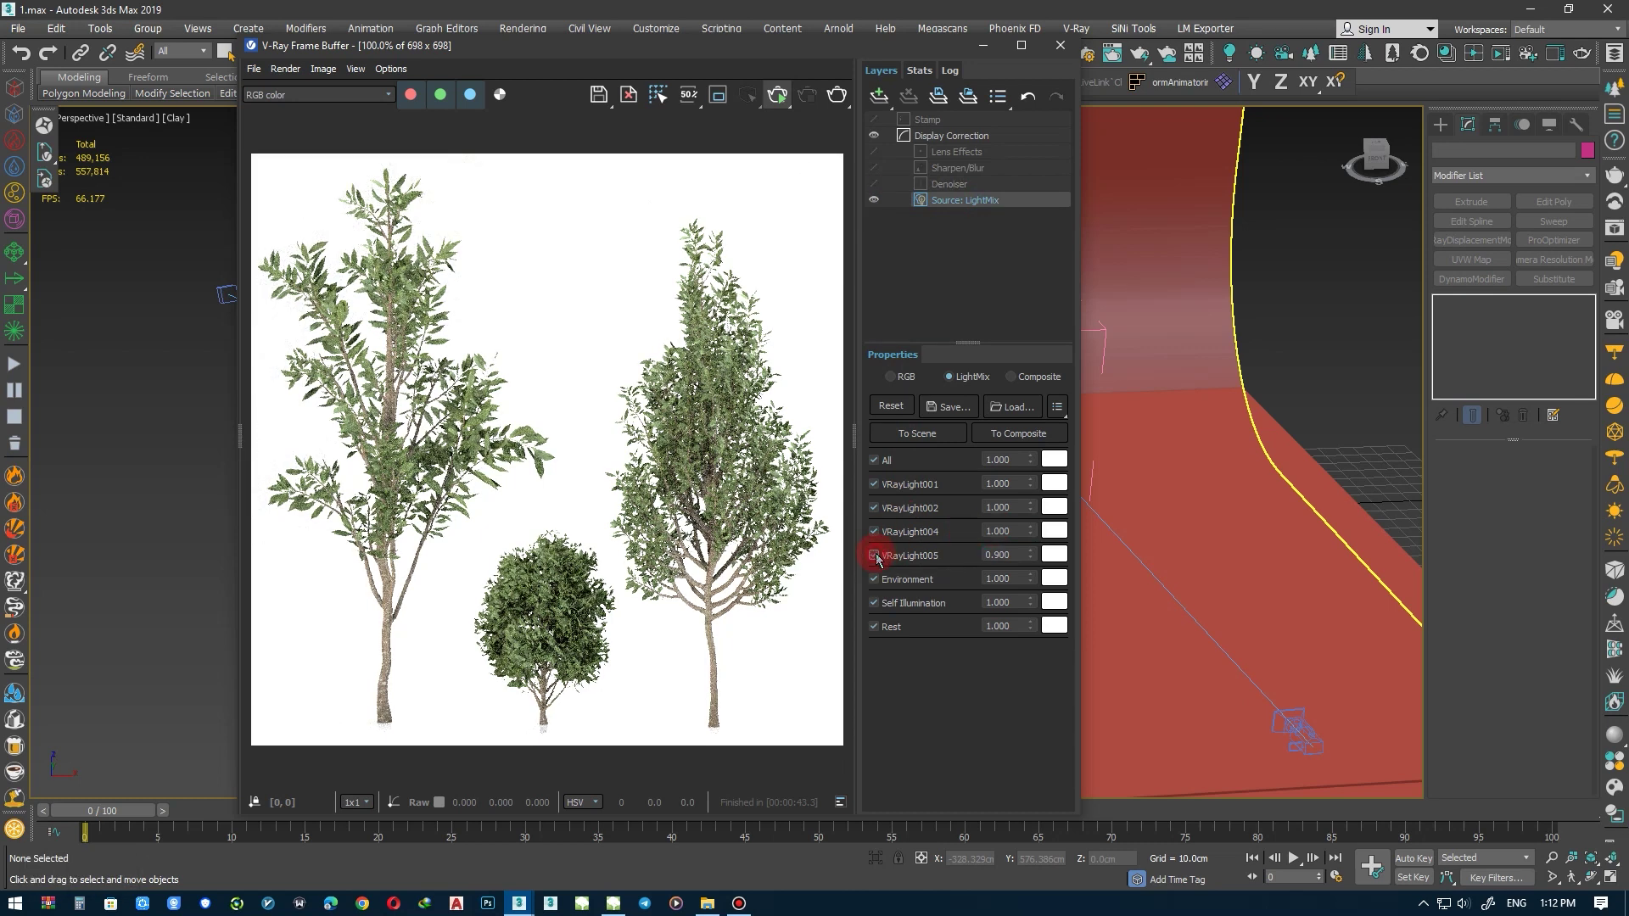
key("Return")
left_click(874, 531)
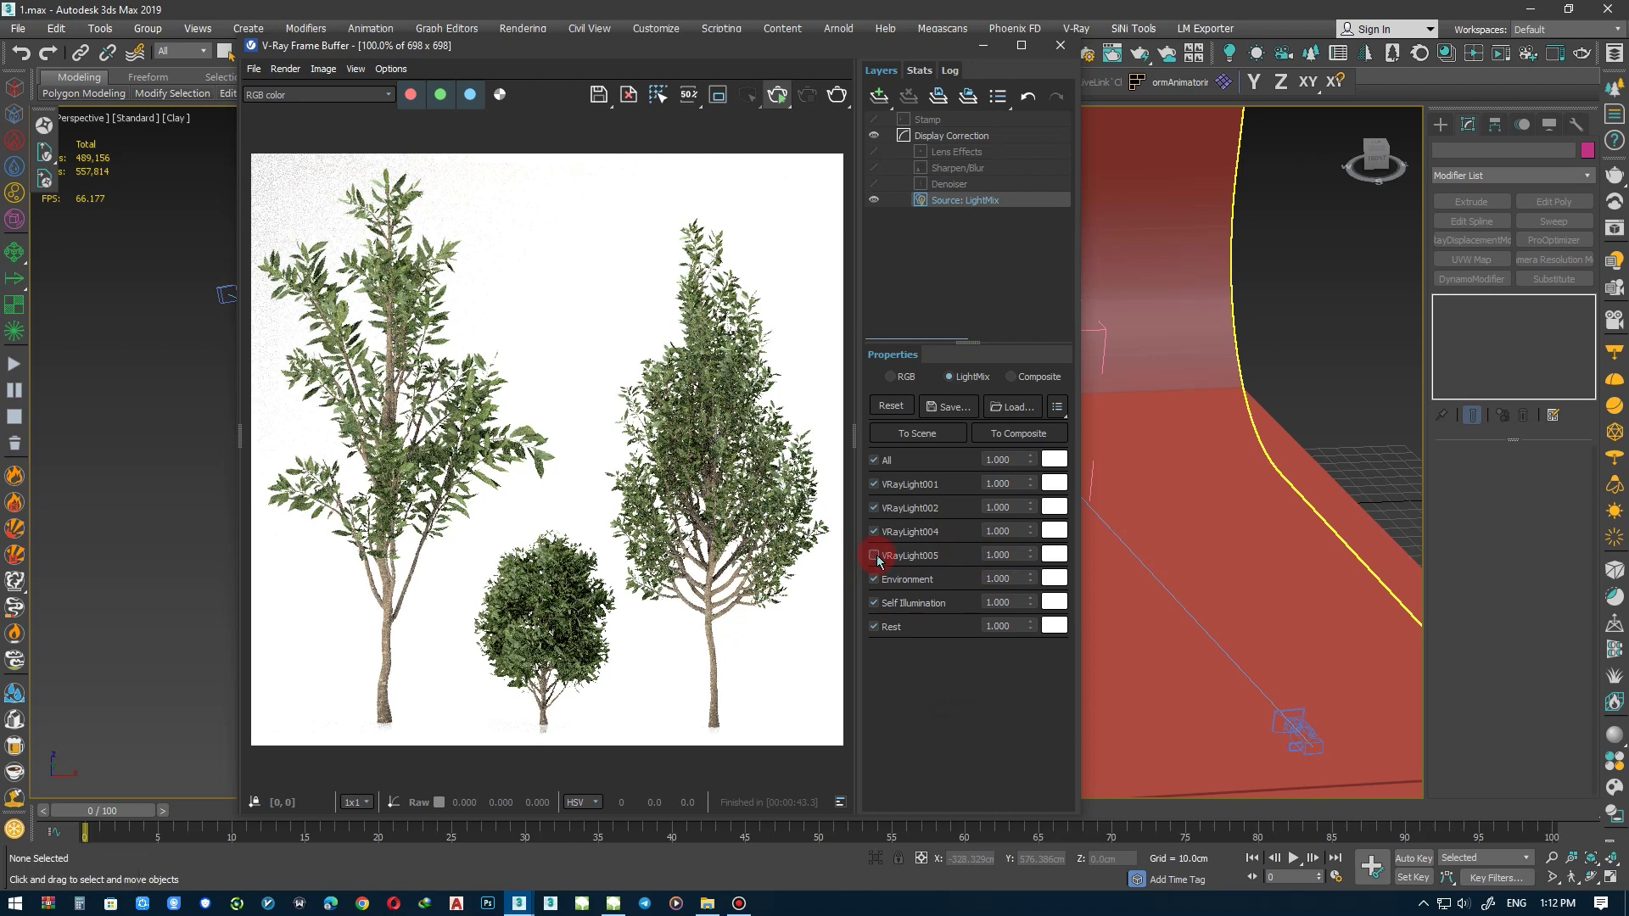
left_click(874, 532)
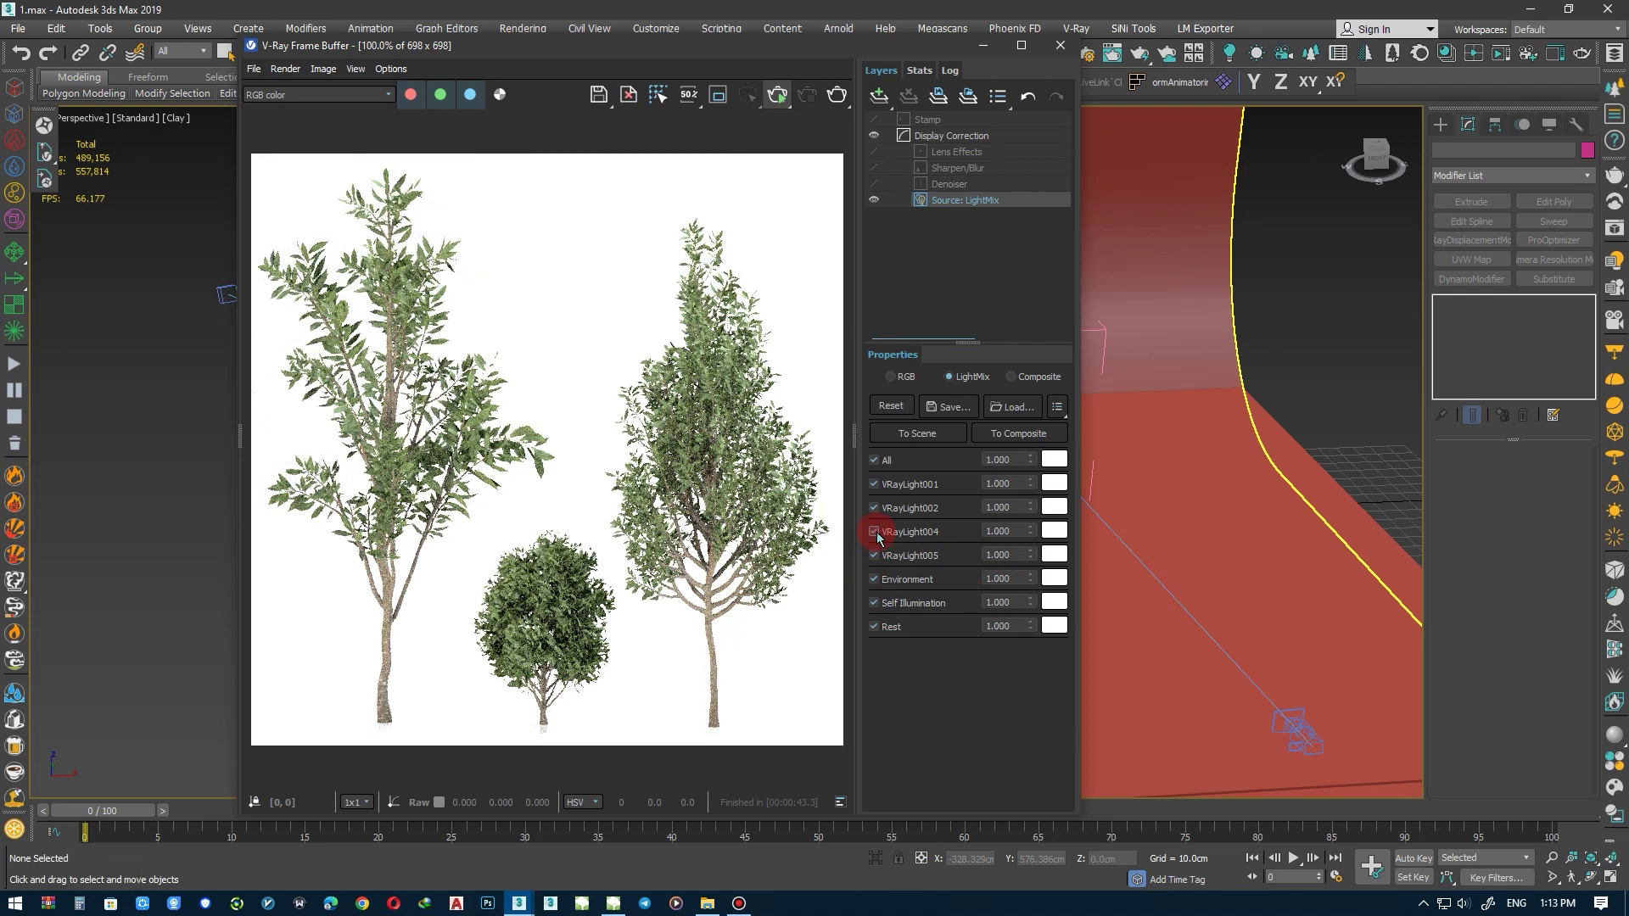
Toggle VRayLight001, 002, 004 and 005 to compare, then select VRayLight005 in the scene
left_click(874, 483)
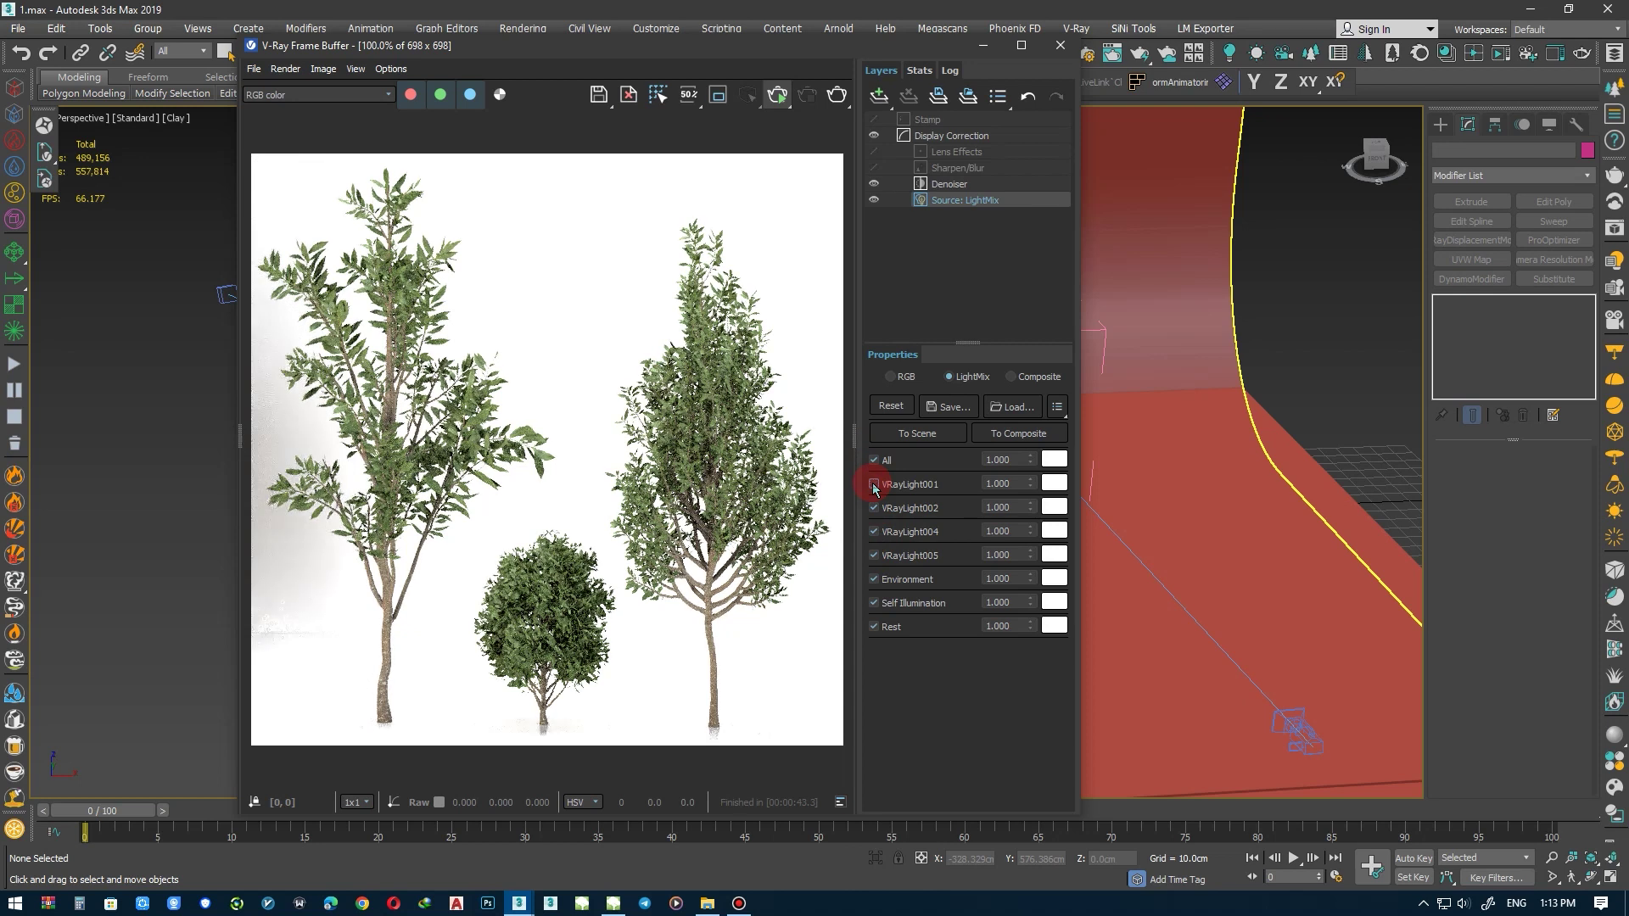
left_click(873, 483)
left_click(874, 508)
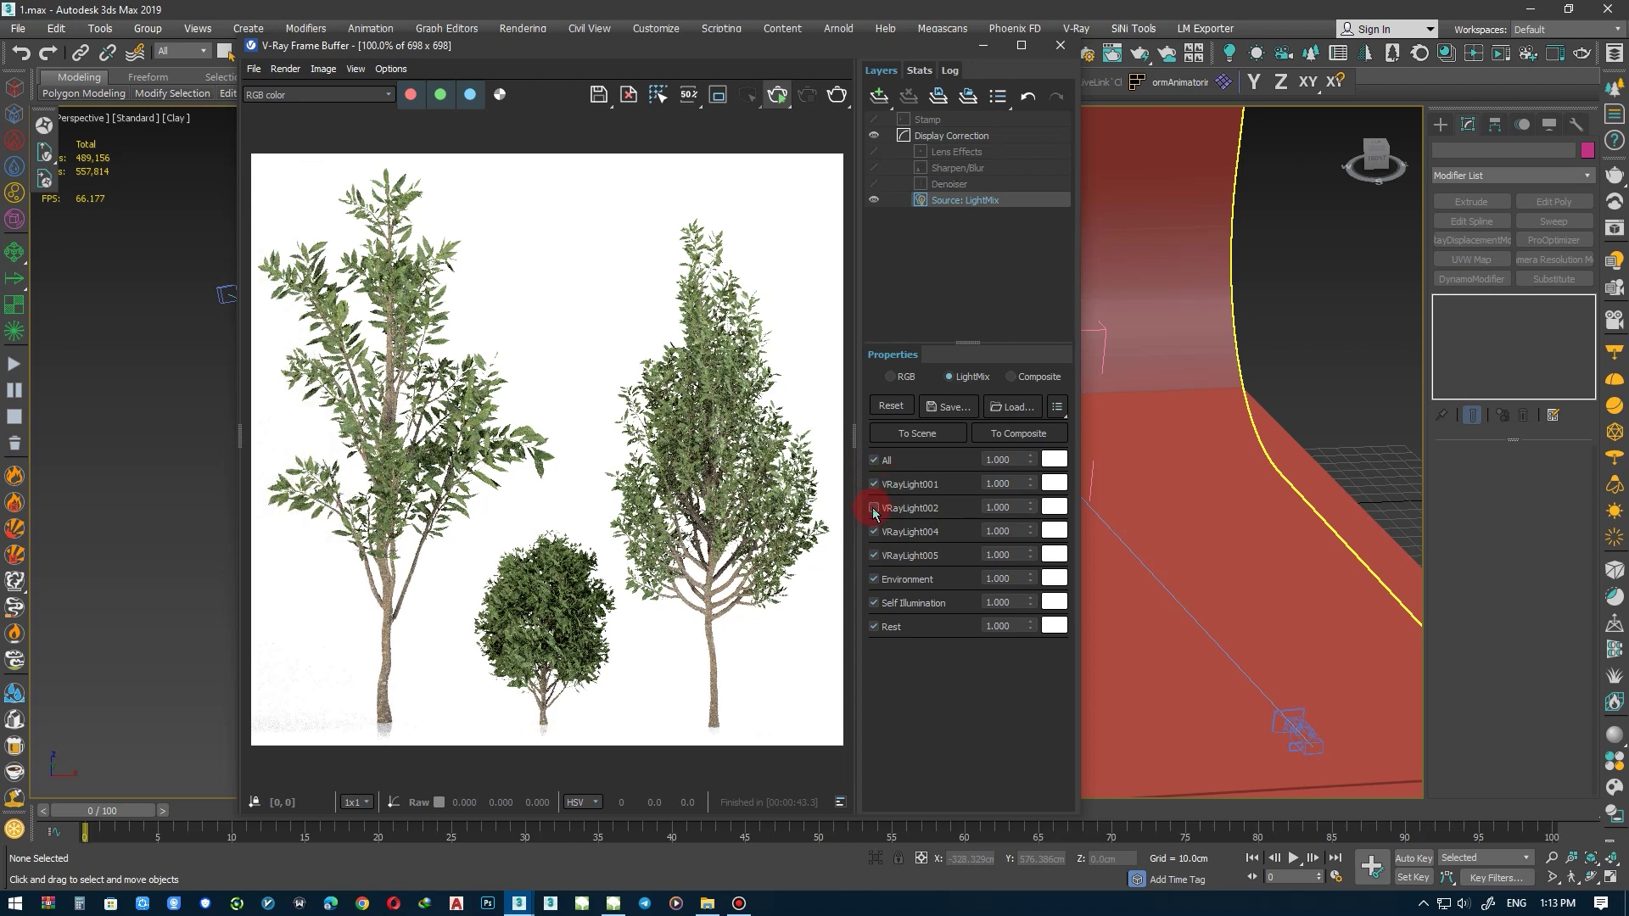
left_click(875, 532)
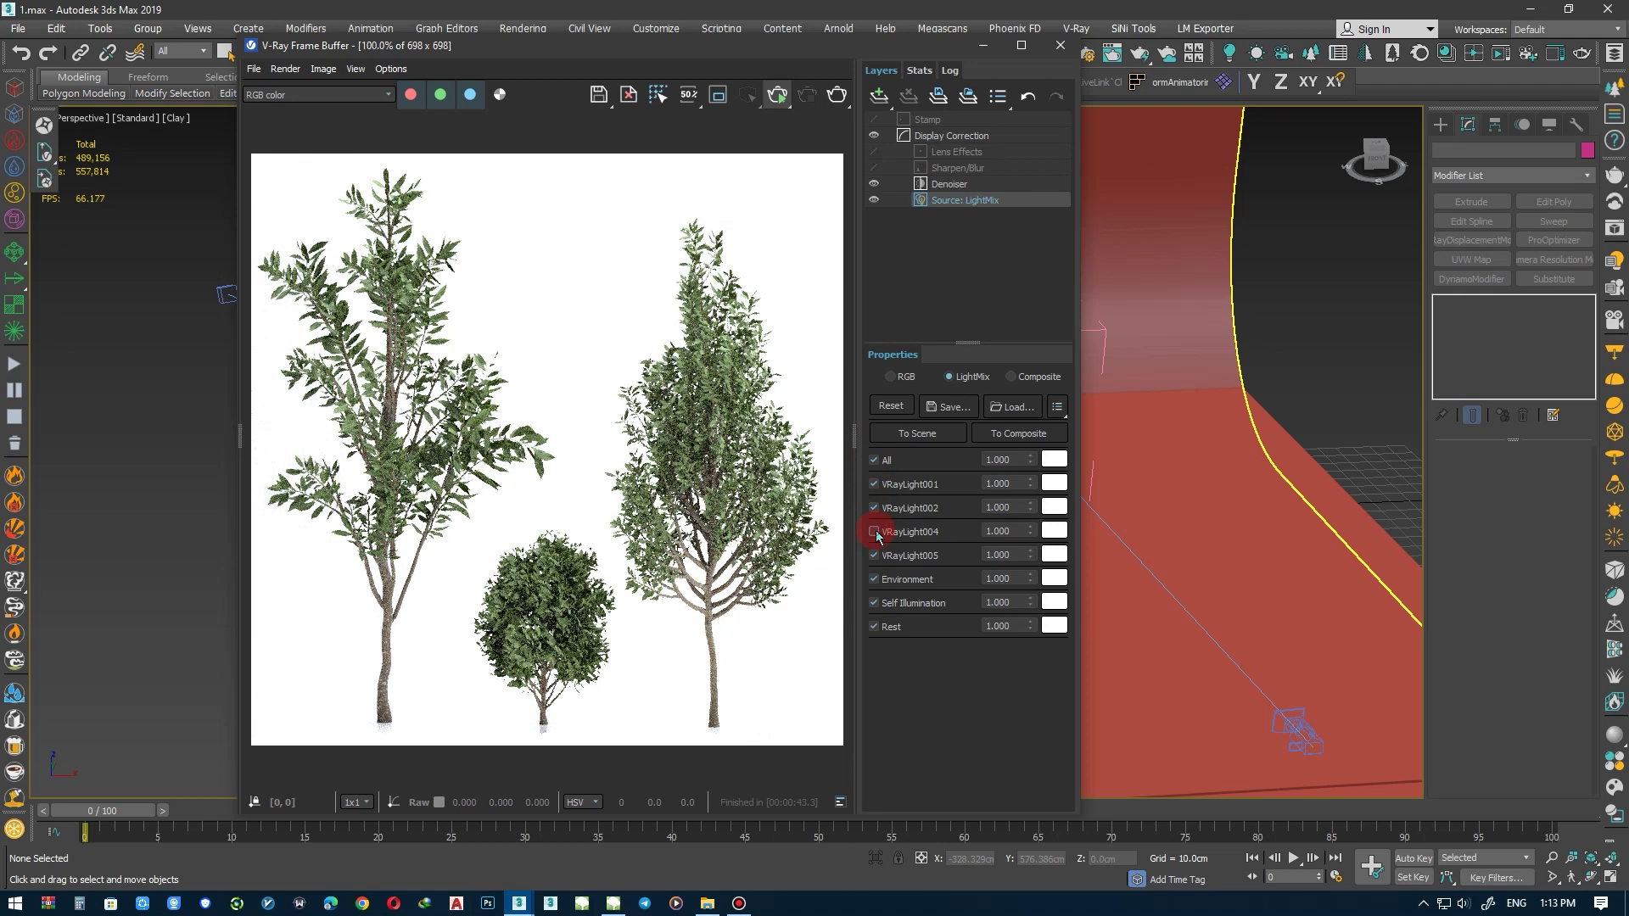
left_click(876, 532)
left_click(875, 556)
left_click(874, 555)
right_click(897, 560)
left_click(920, 566)
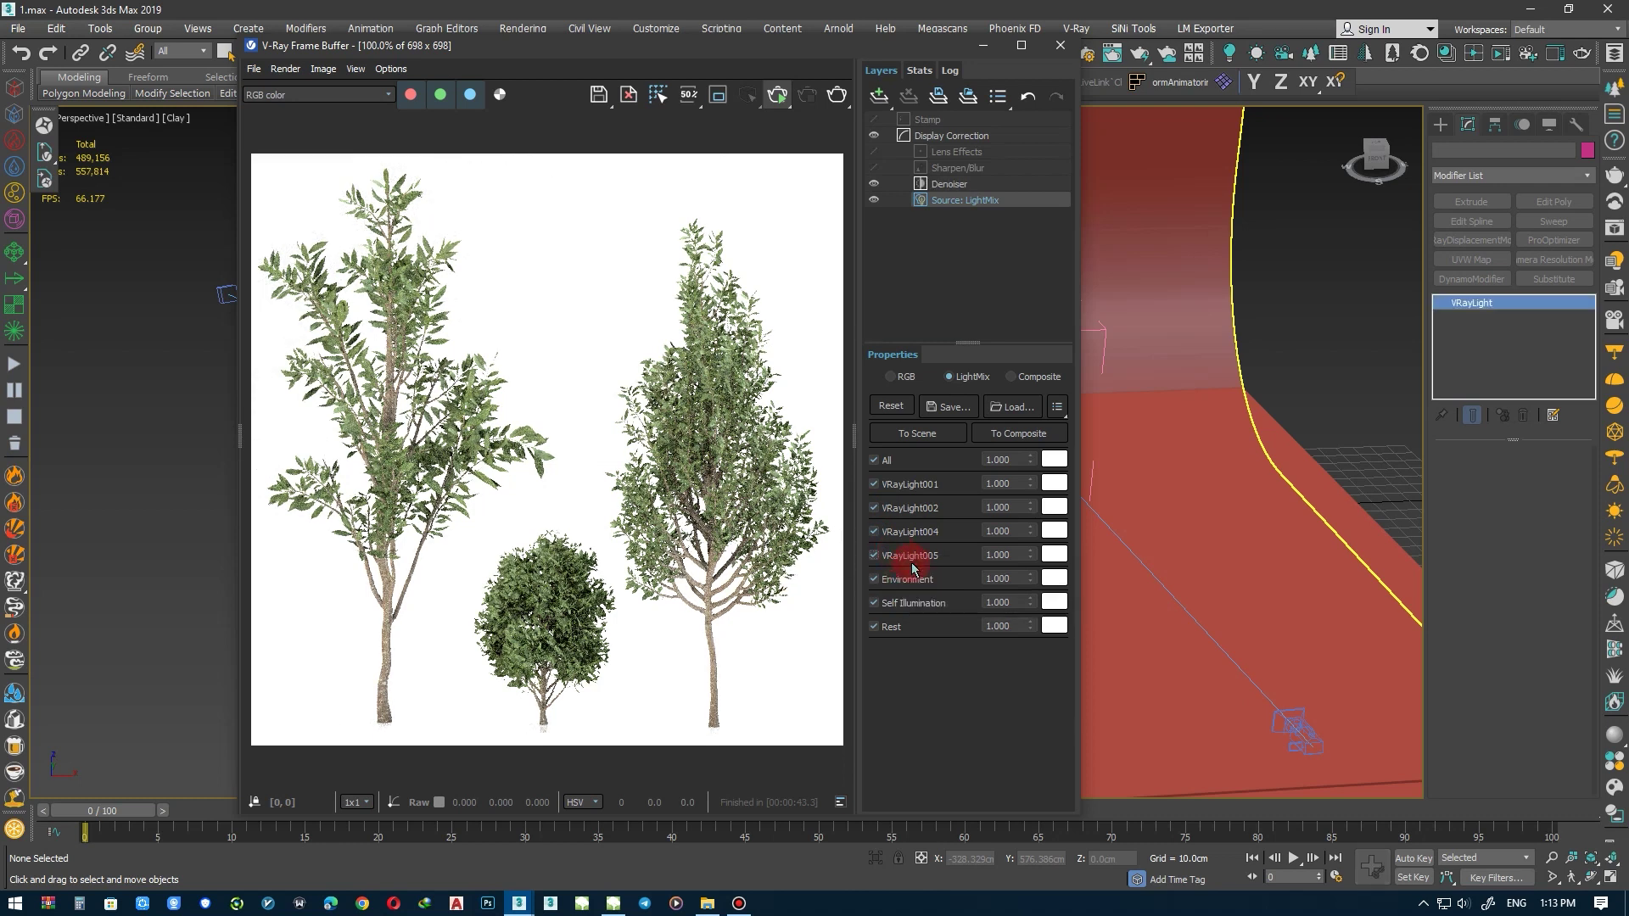
Arrange the render preview beside the viewport, framed on the selected light
left_click_drag(858, 44, 311, 61)
scroll(940, 504, "down", 5)
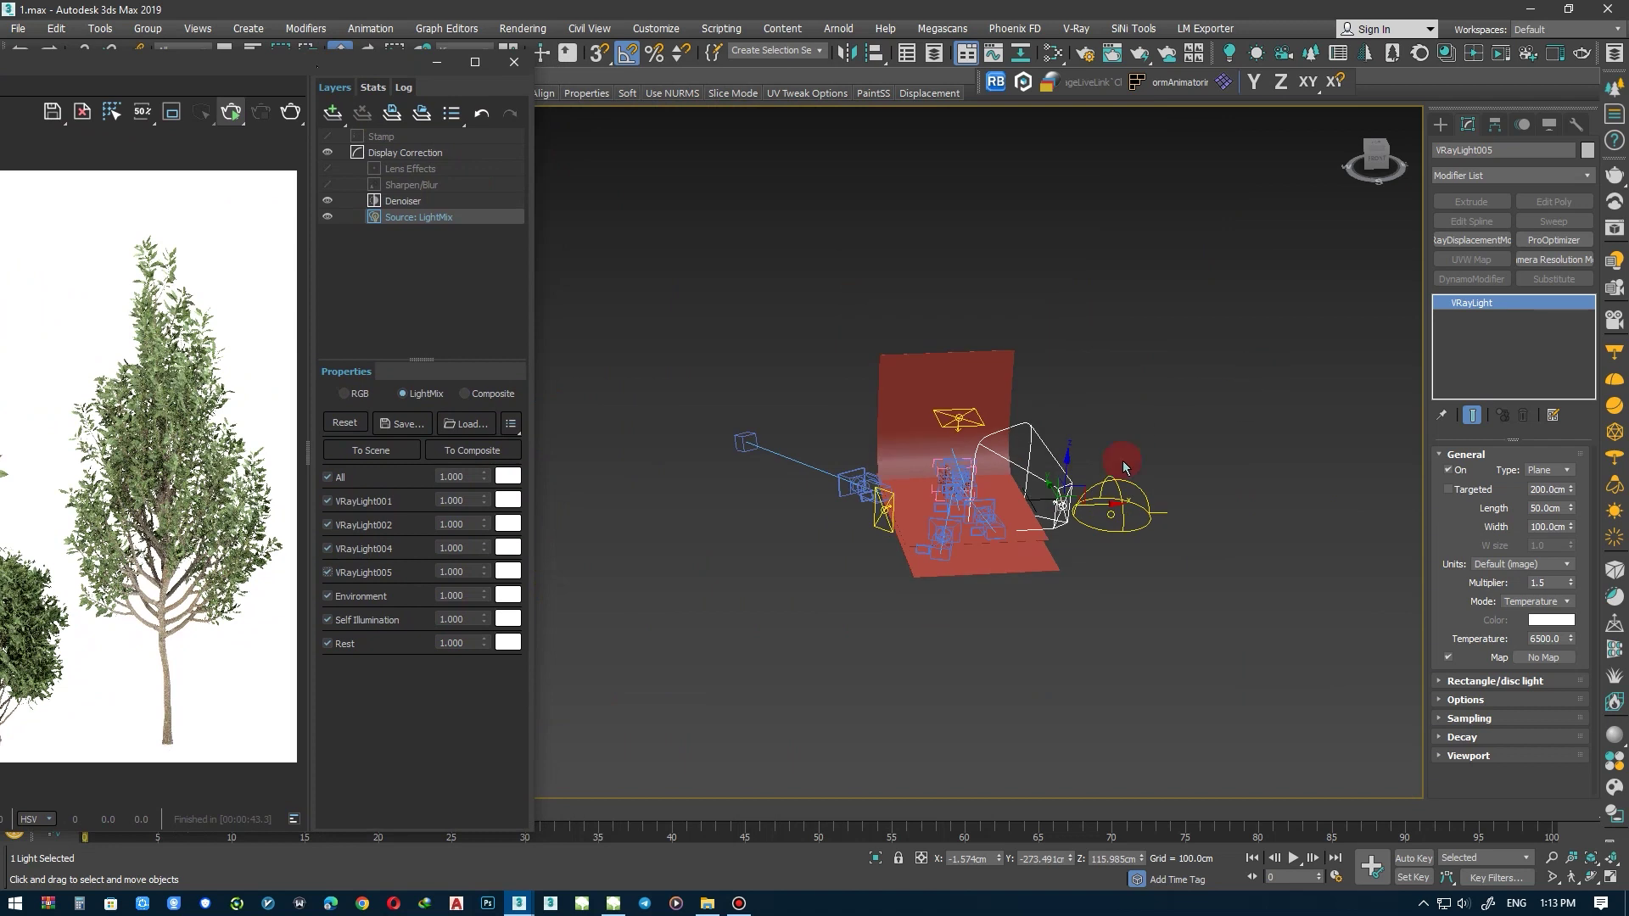
middle_click_drag(940, 504, 849, 476, "alt")
left_click_drag(243, 61, 609, 54)
mouse_move(1006, 414)
middle_mouse_down()
mouse_move(1160, 415)
mouse_move(645, 644)
middle_mouse_up()
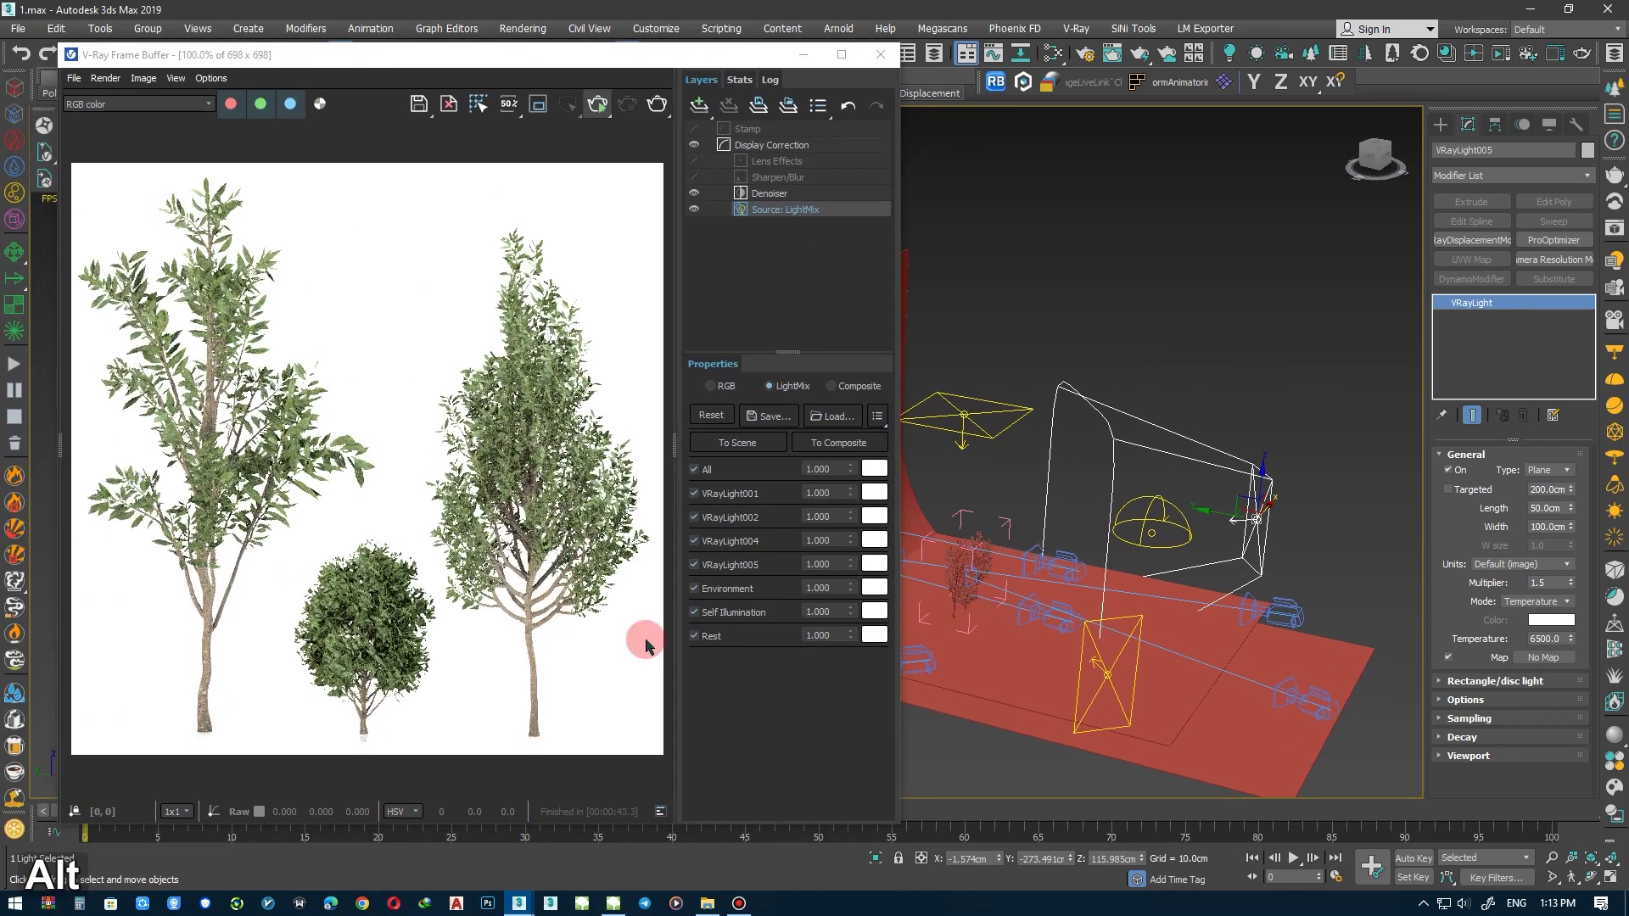
Set VRayLight005 to 0.5 in LightMix, then check and re-enter VRayLight004's strength
left_click(694, 567)
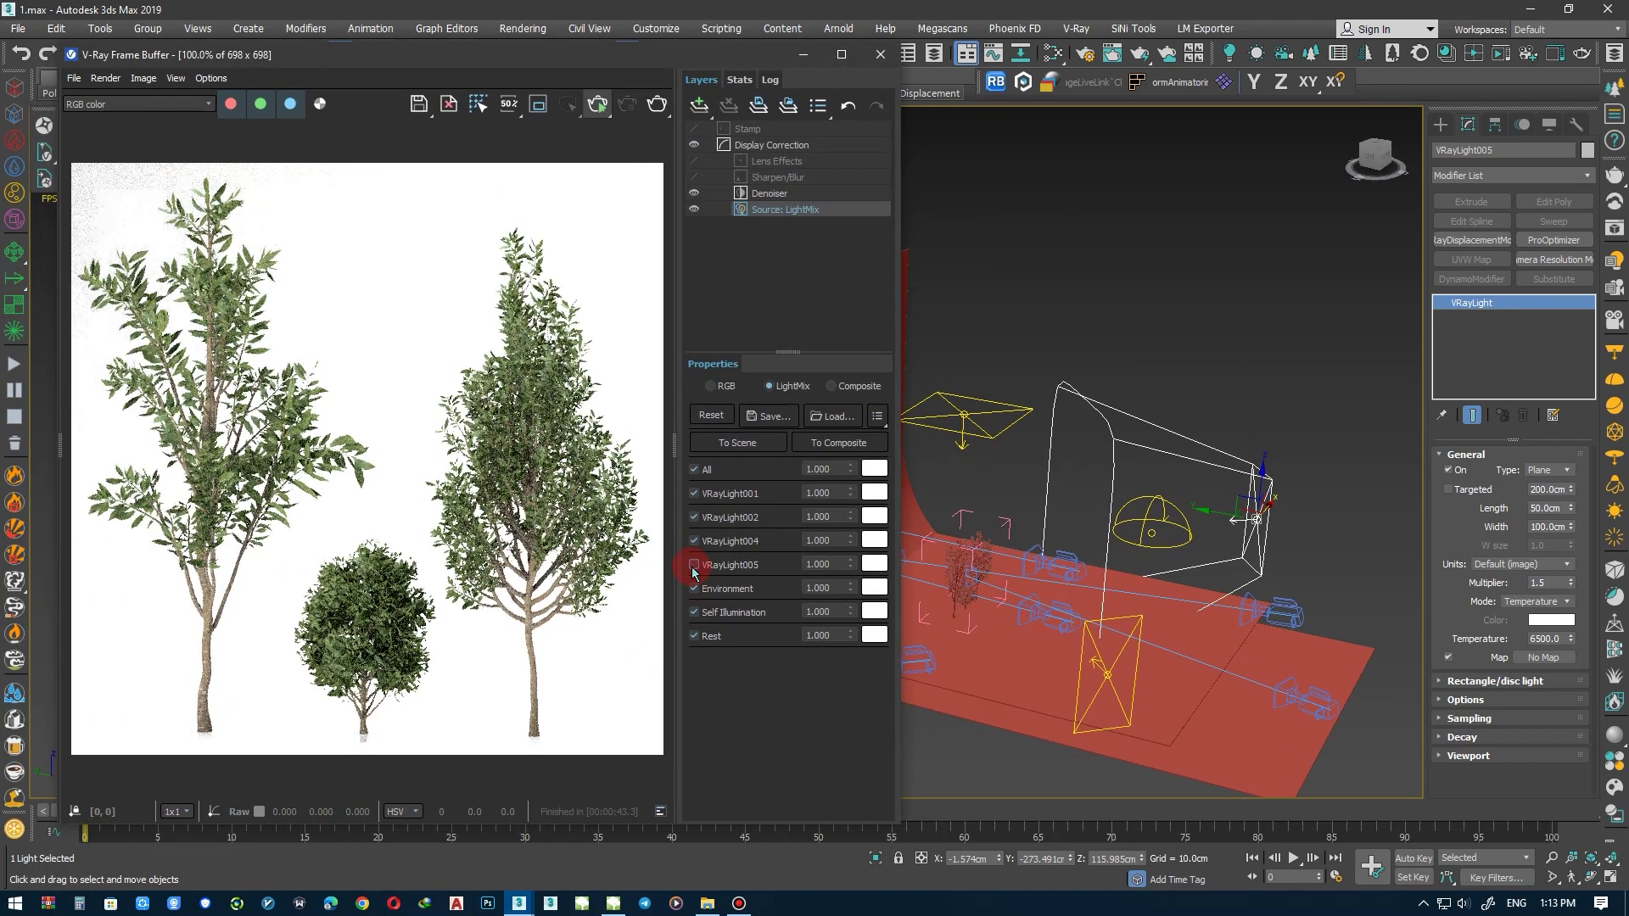
left_click(761, 568)
type("0.5")
key("Return")
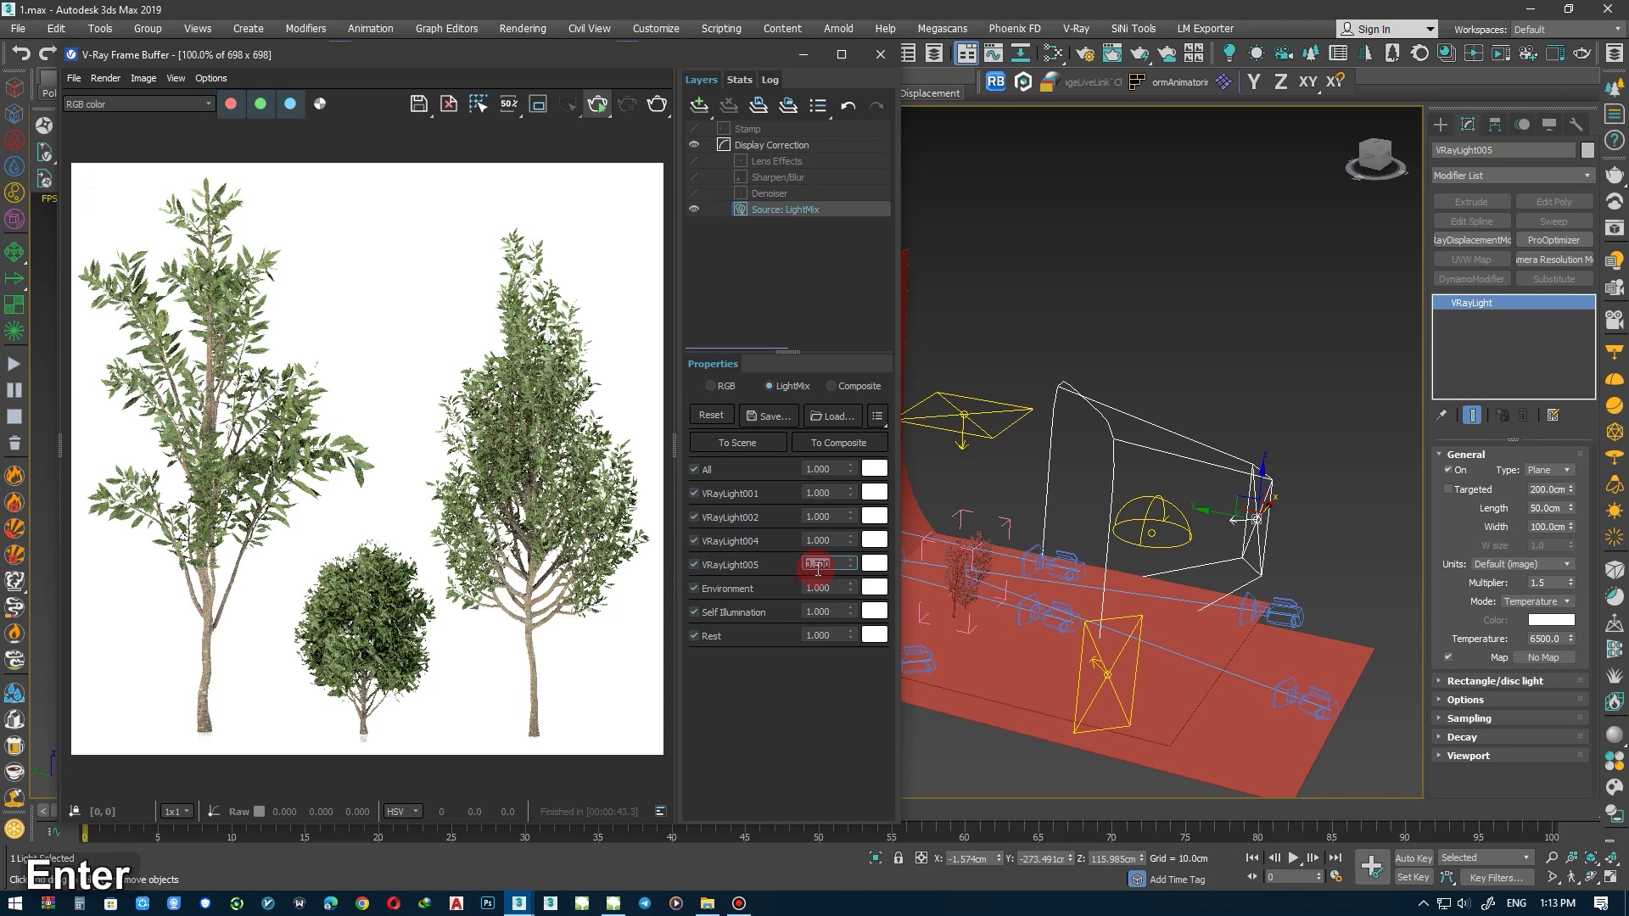
left_click(694, 542)
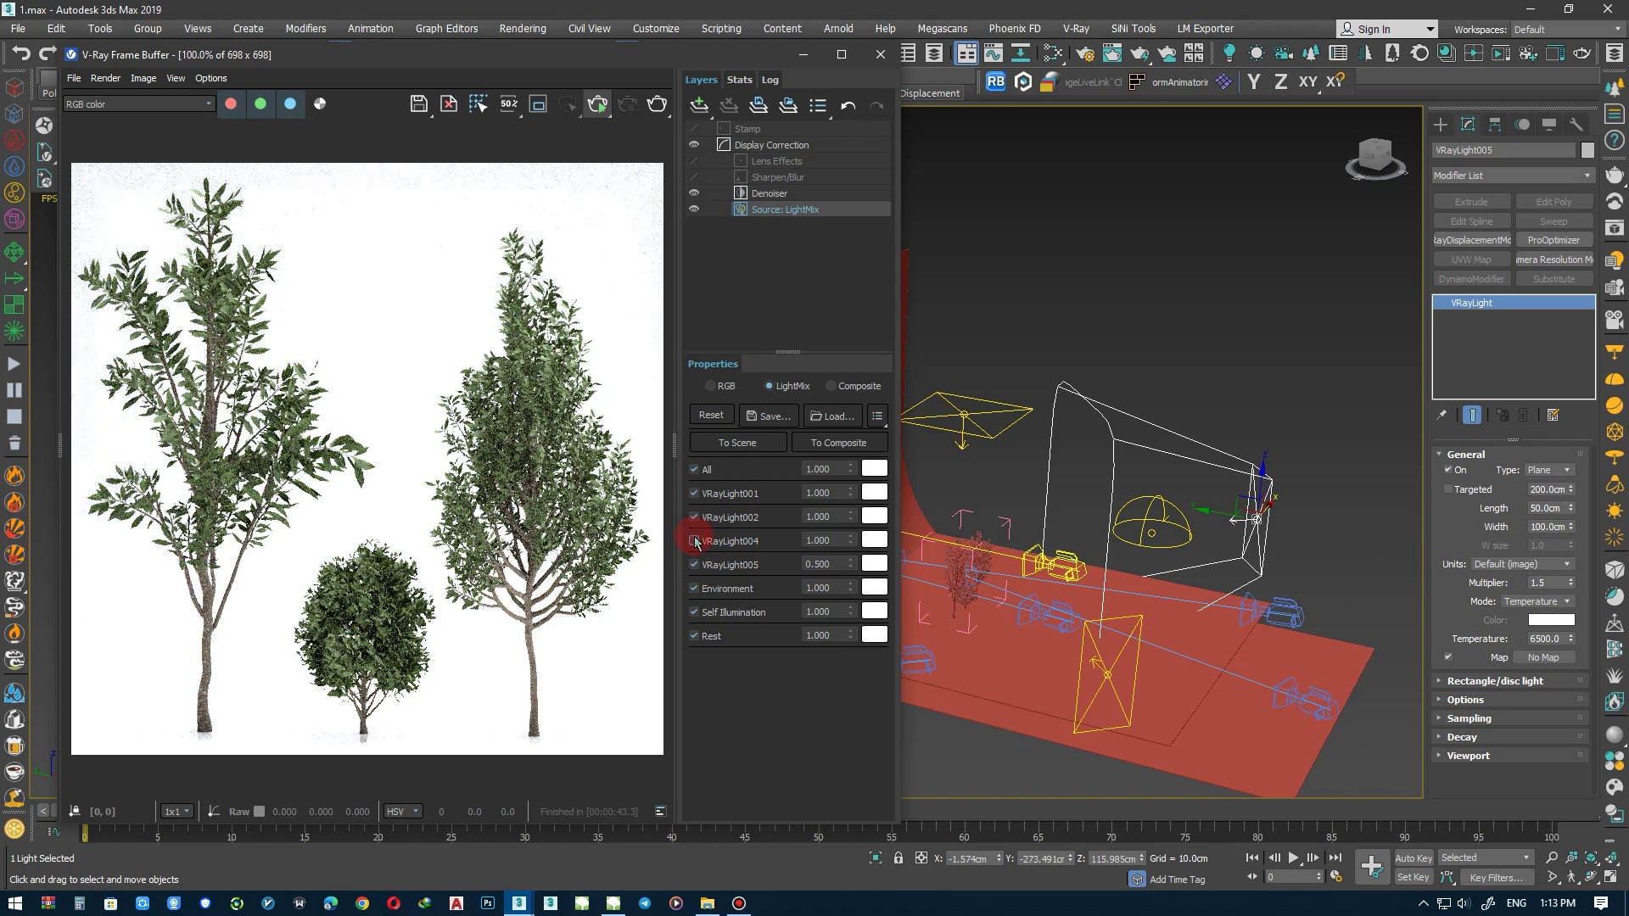
left_click(694, 541)
double_click(823, 540)
type("5")
key("Return")
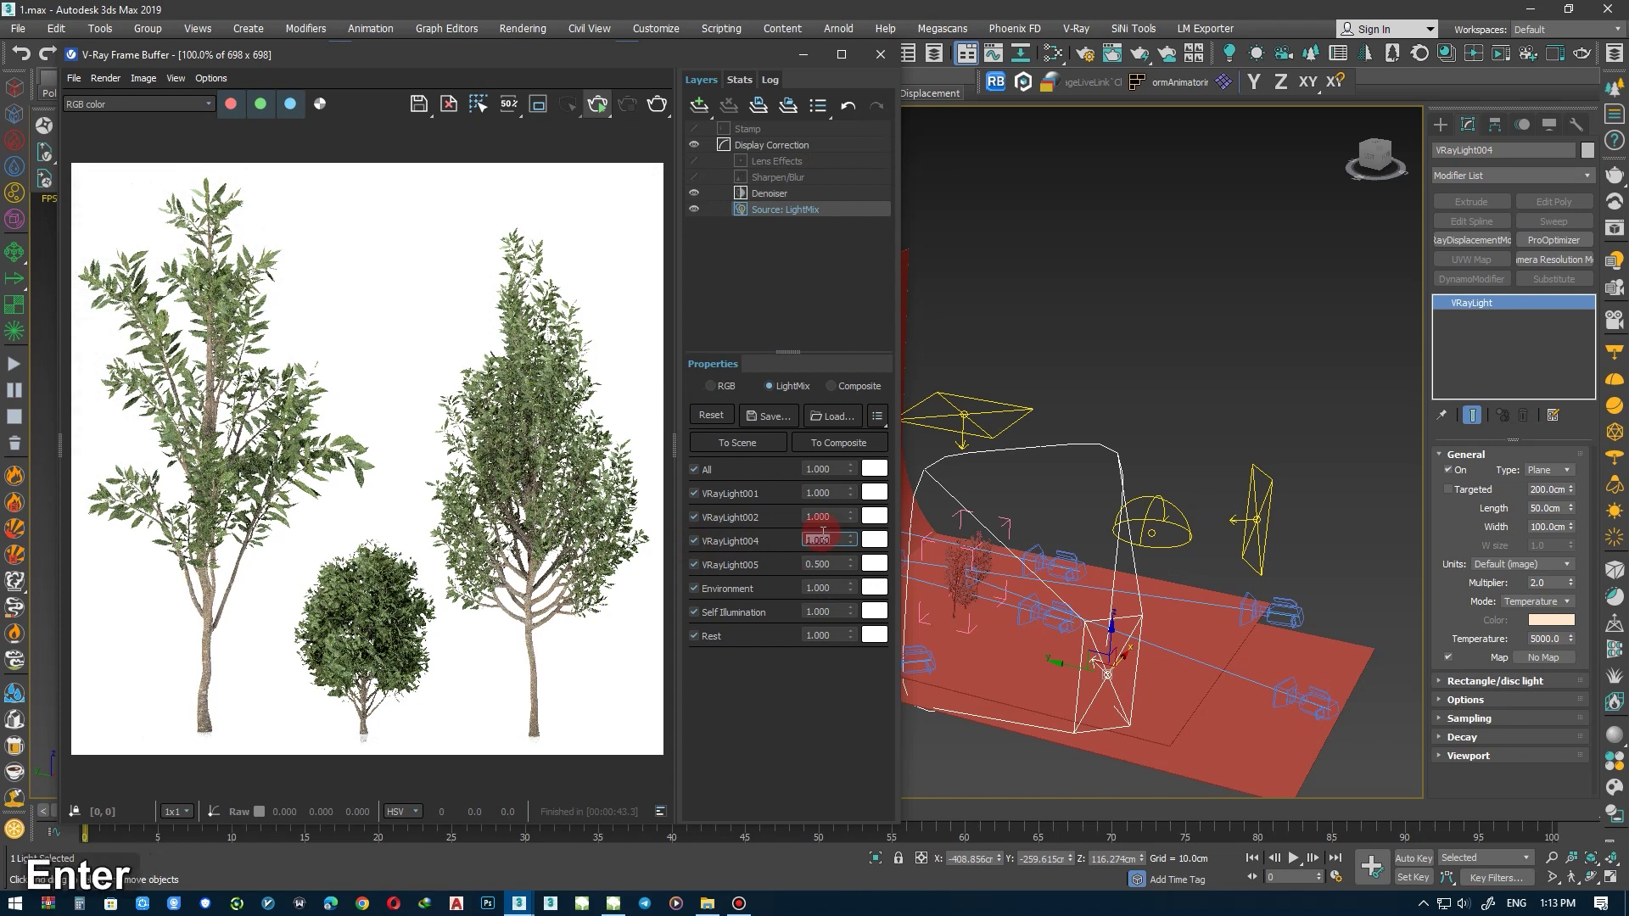
Toggle VRayLight001 and VRayLight002 off and on to judge their contributions
left_click(694, 494)
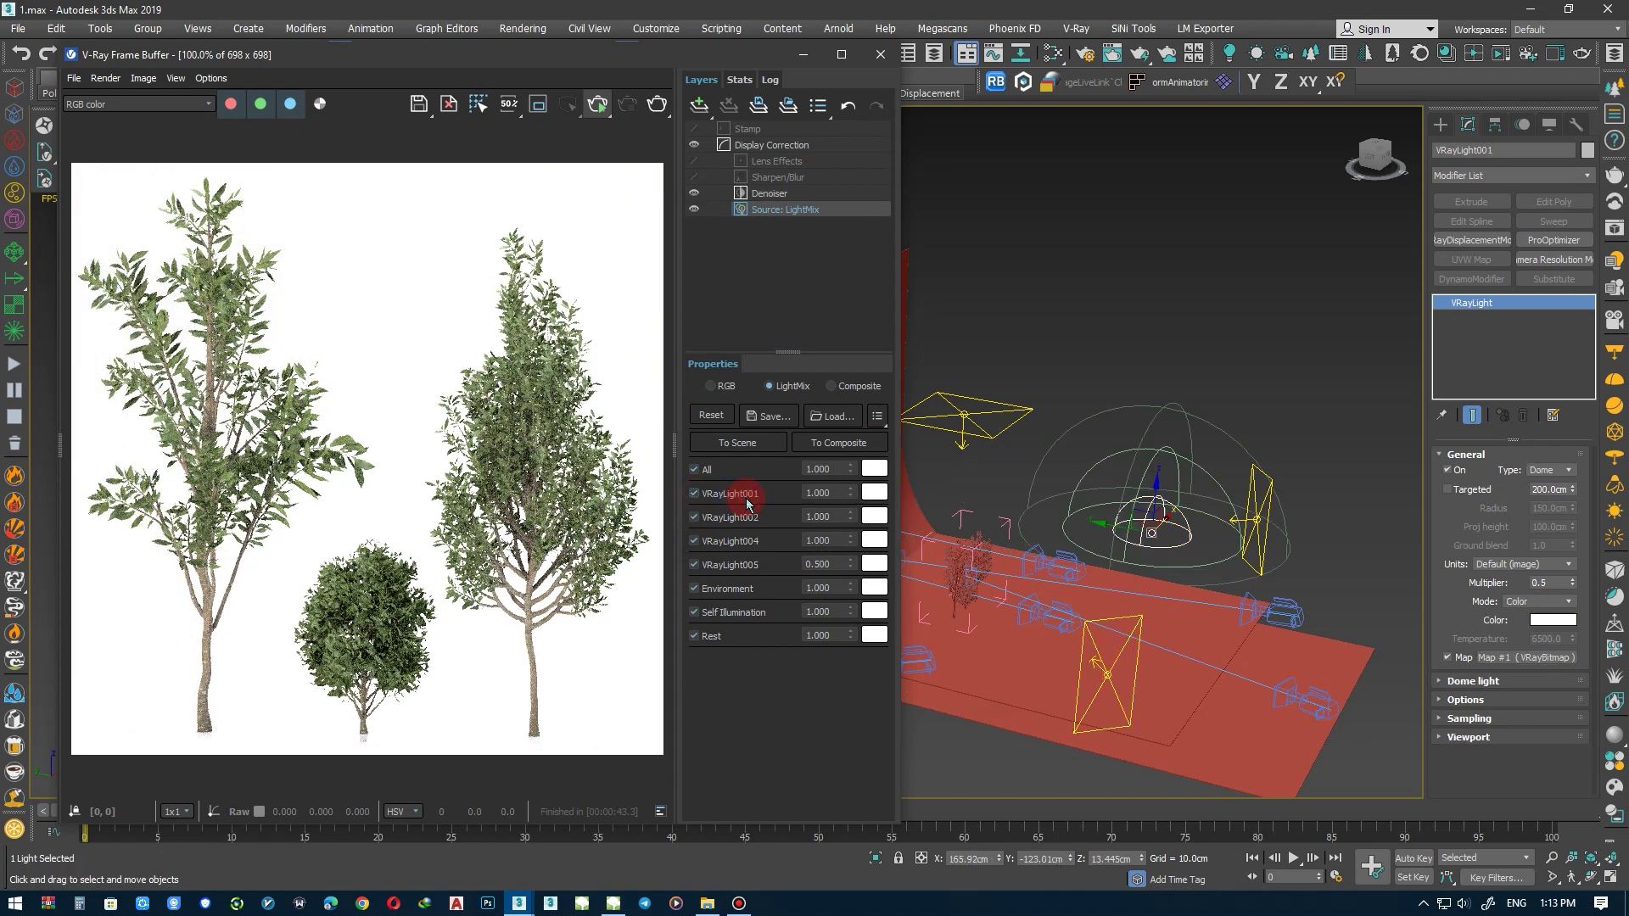
left_click(694, 494)
left_click(694, 516)
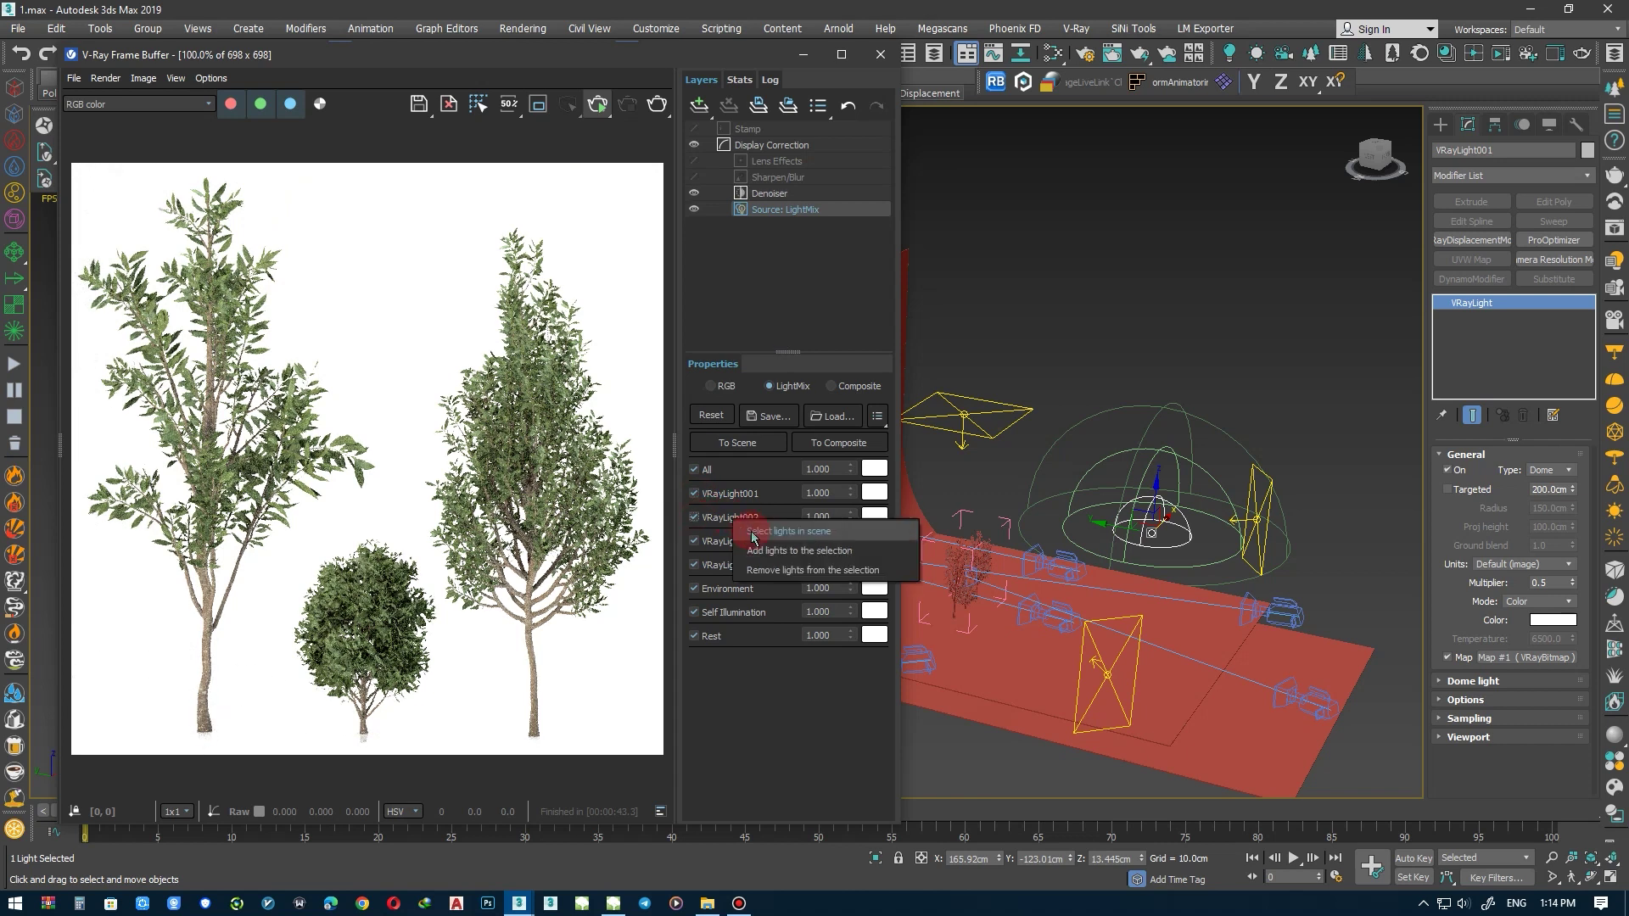
mouse_move(1018, 509)
middle_mouse_down("alt")
mouse_move(1097, 539)
mouse_move(1061, 526)
middle_mouse_up("alt")
left_click(694, 517)
left_click(694, 517)
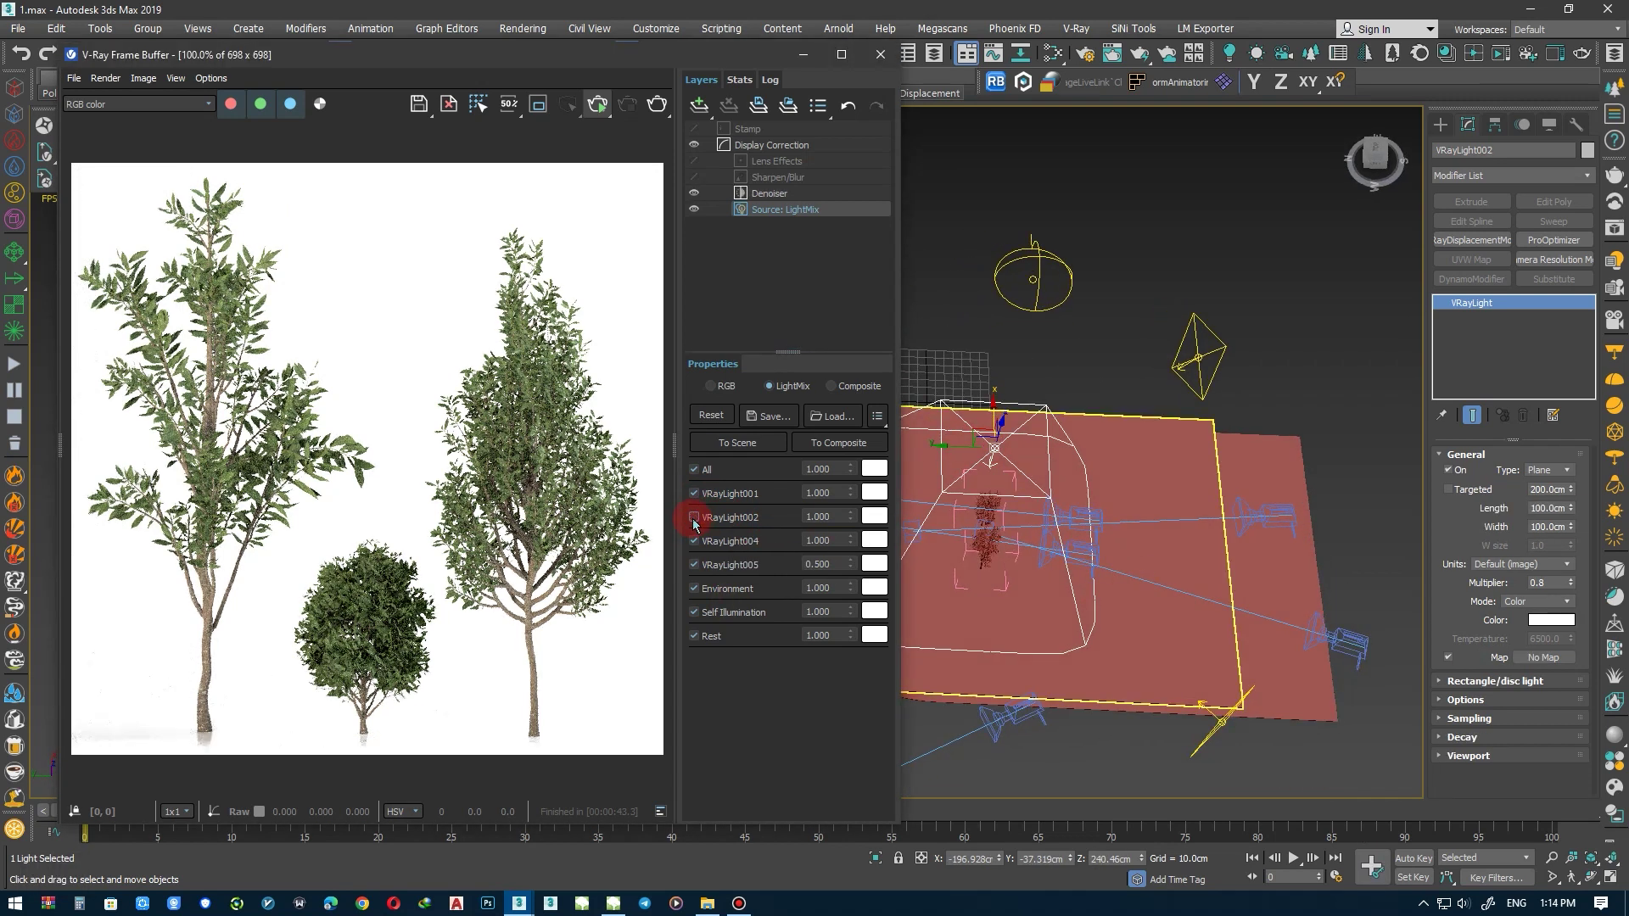
Try VRayLight001 at 0.5, restore it to 1.0, and hide the layers panel
left_click(950, 479)
double_click(833, 492)
type("0.5")
key("Return")
type("0.5")
key("Return")
type("1")
key("Return")
left_click(674, 442)
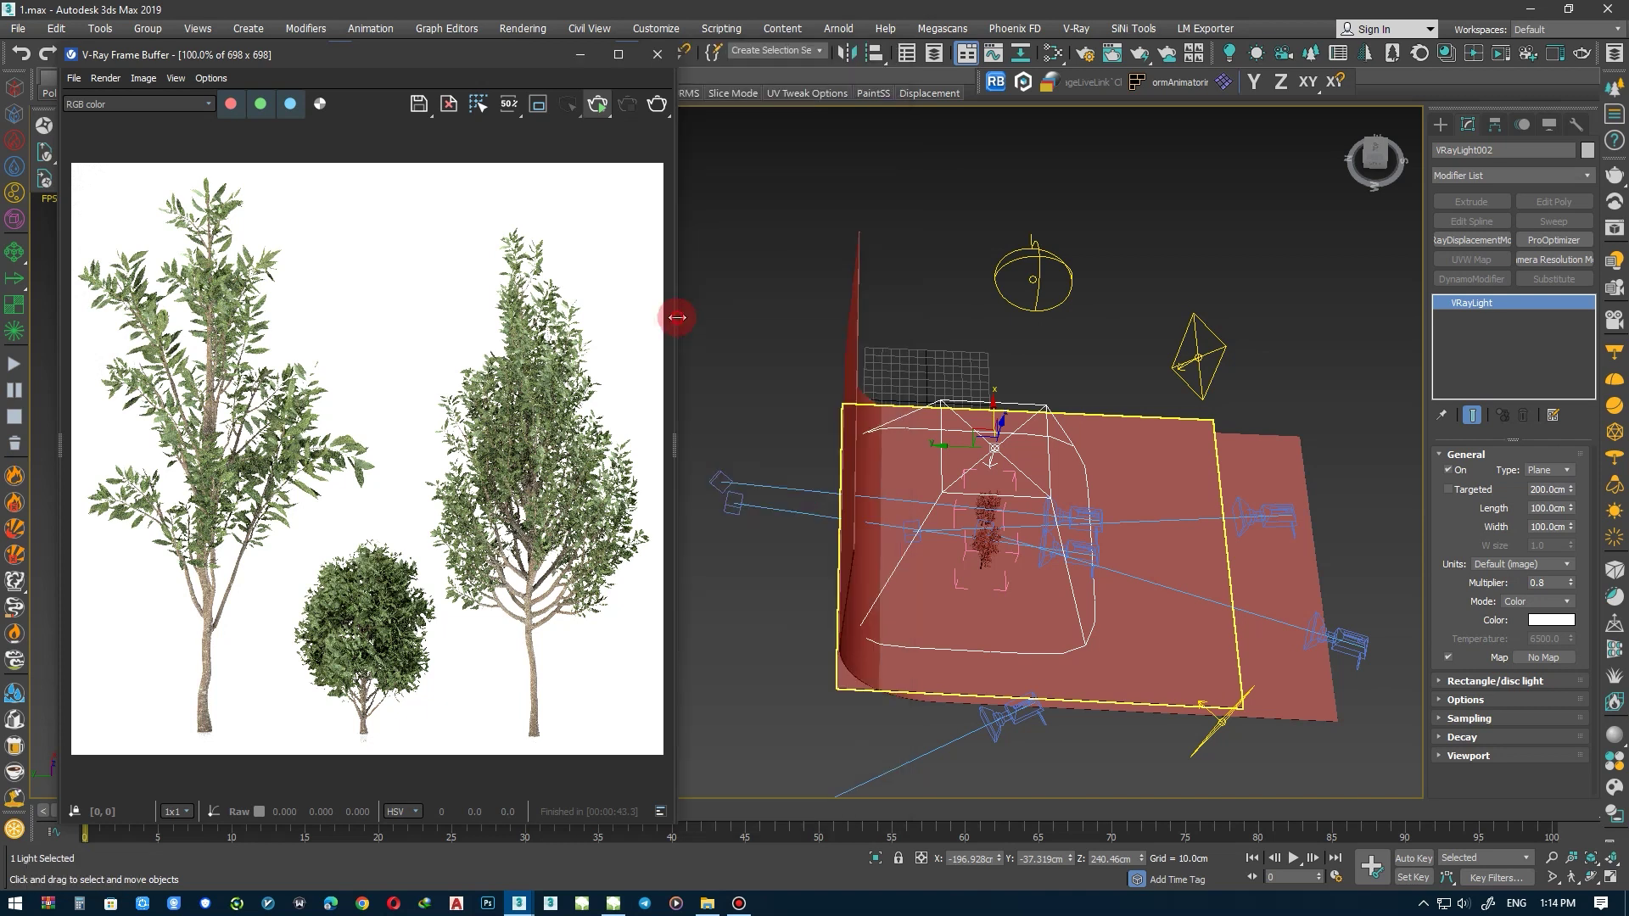
In Render Setup, set Min shading rate to 8 and Noise threshold to 0.005
left_click_drag(582, 54, 643, 67)
left_click(1085, 53)
left_click_drag(595, 131, 1032, 177)
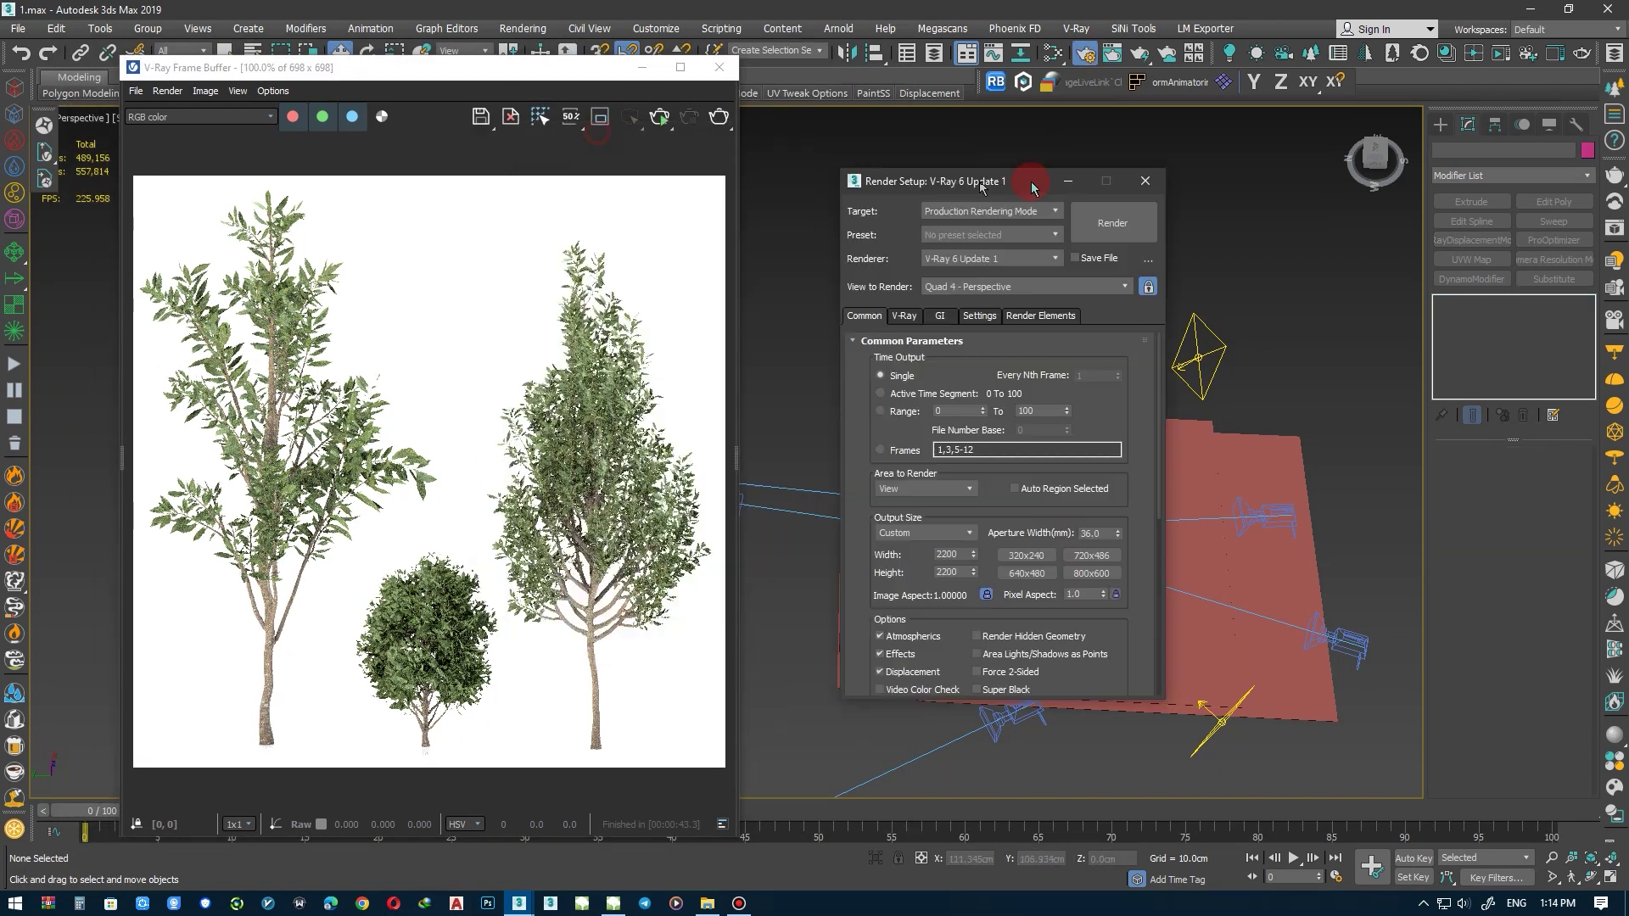
type("0")
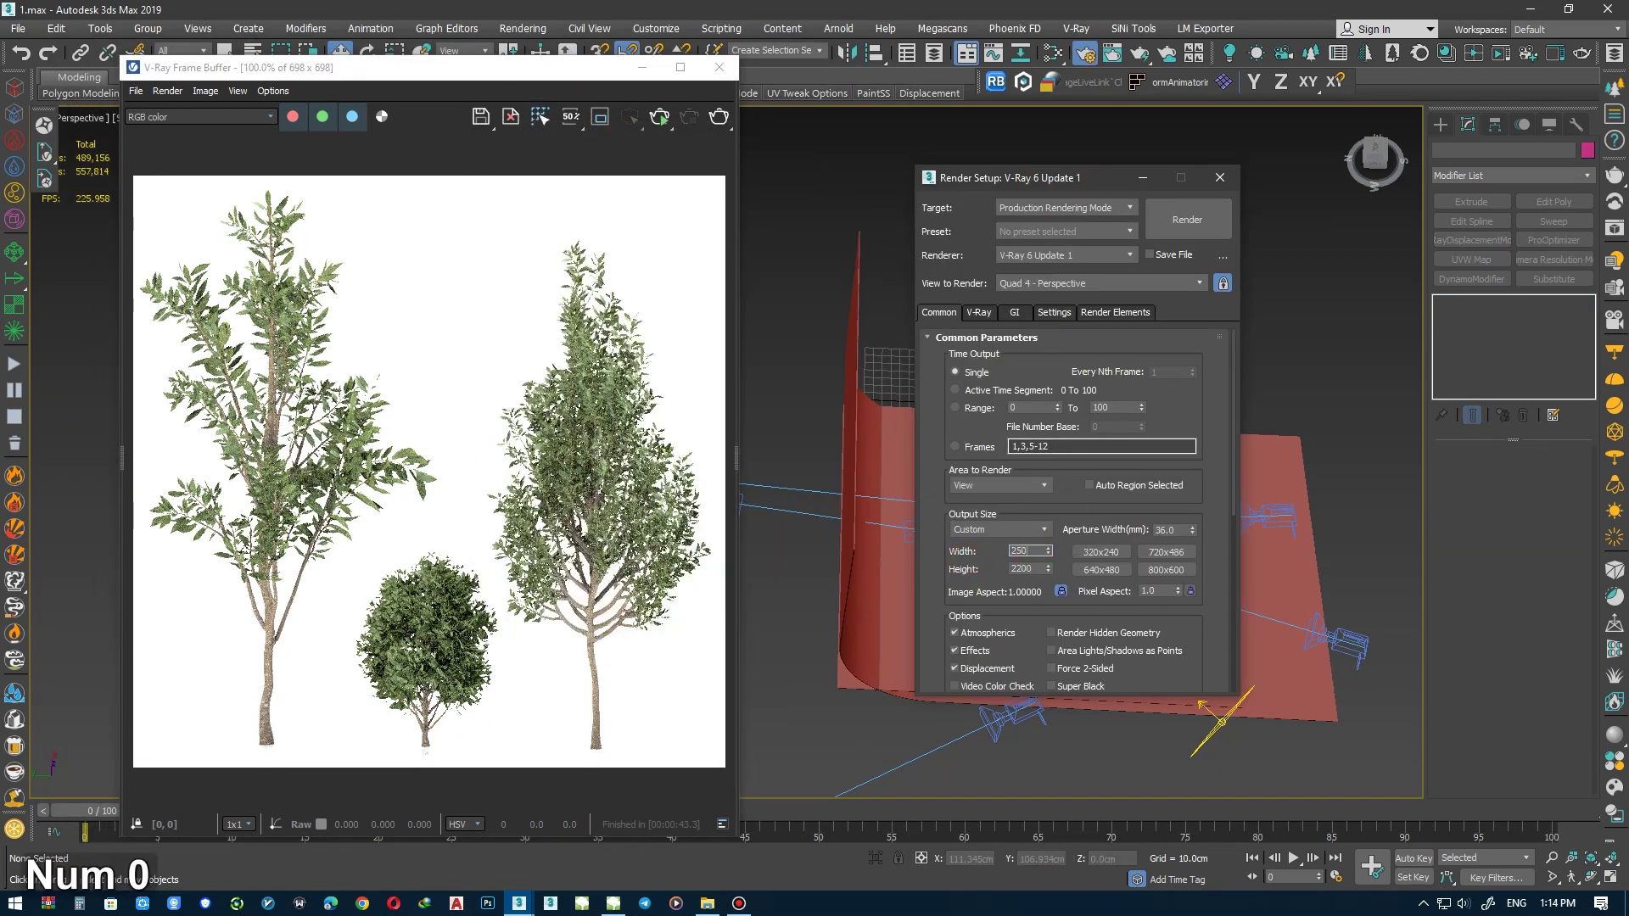
left_click(978, 312)
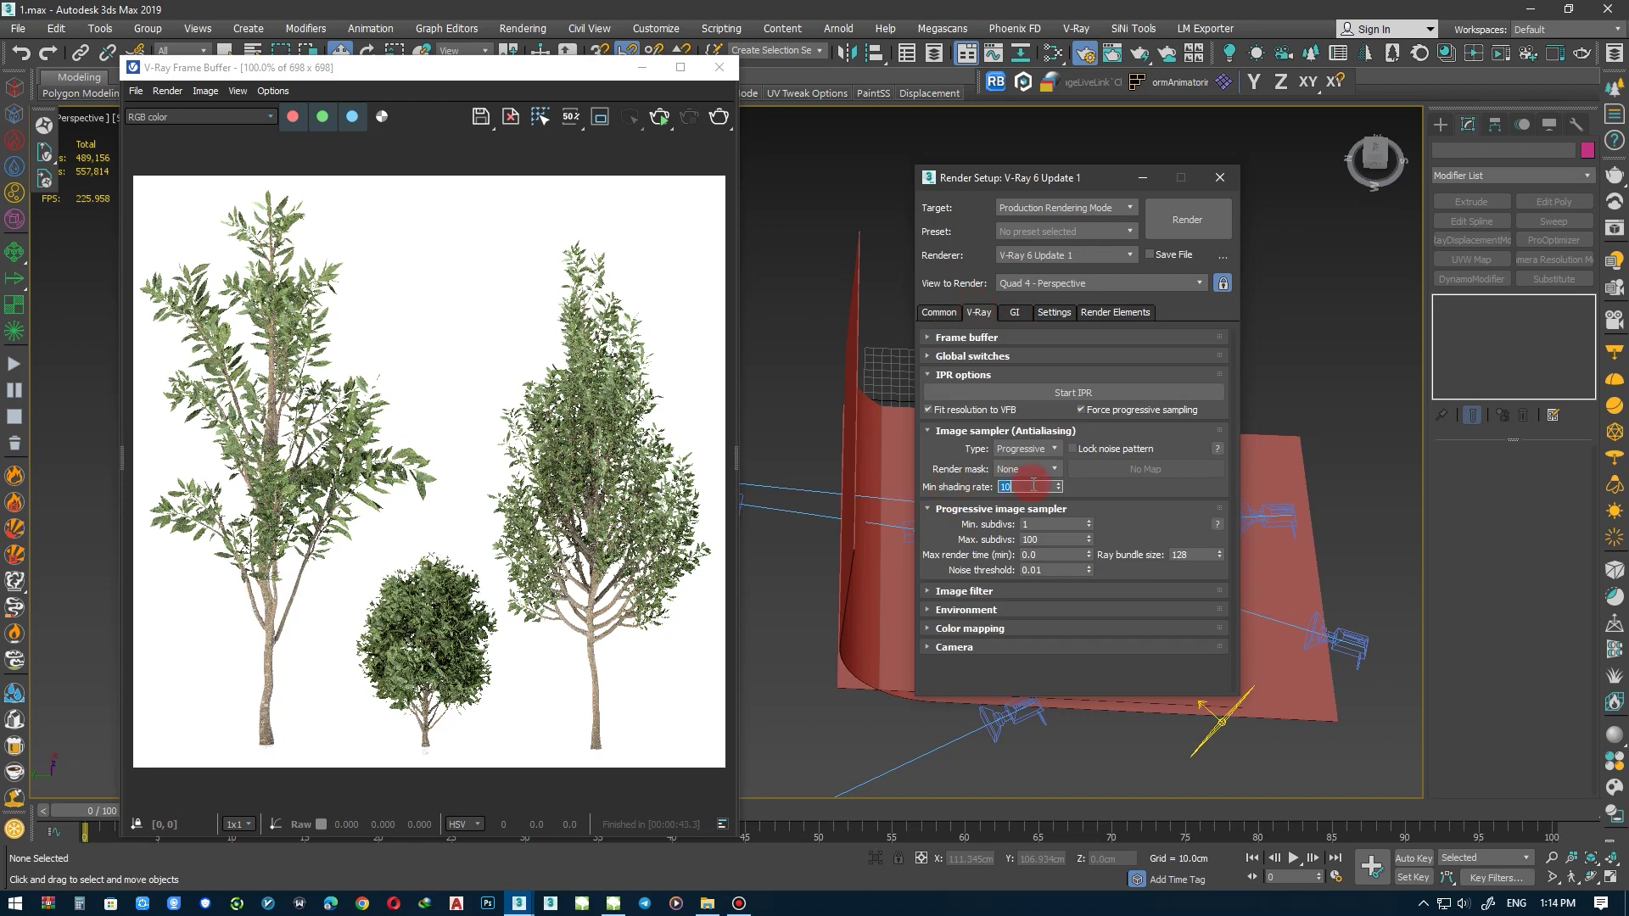
type("8")
key("Return")
key("BackSpace")
type("05")
key("Return")
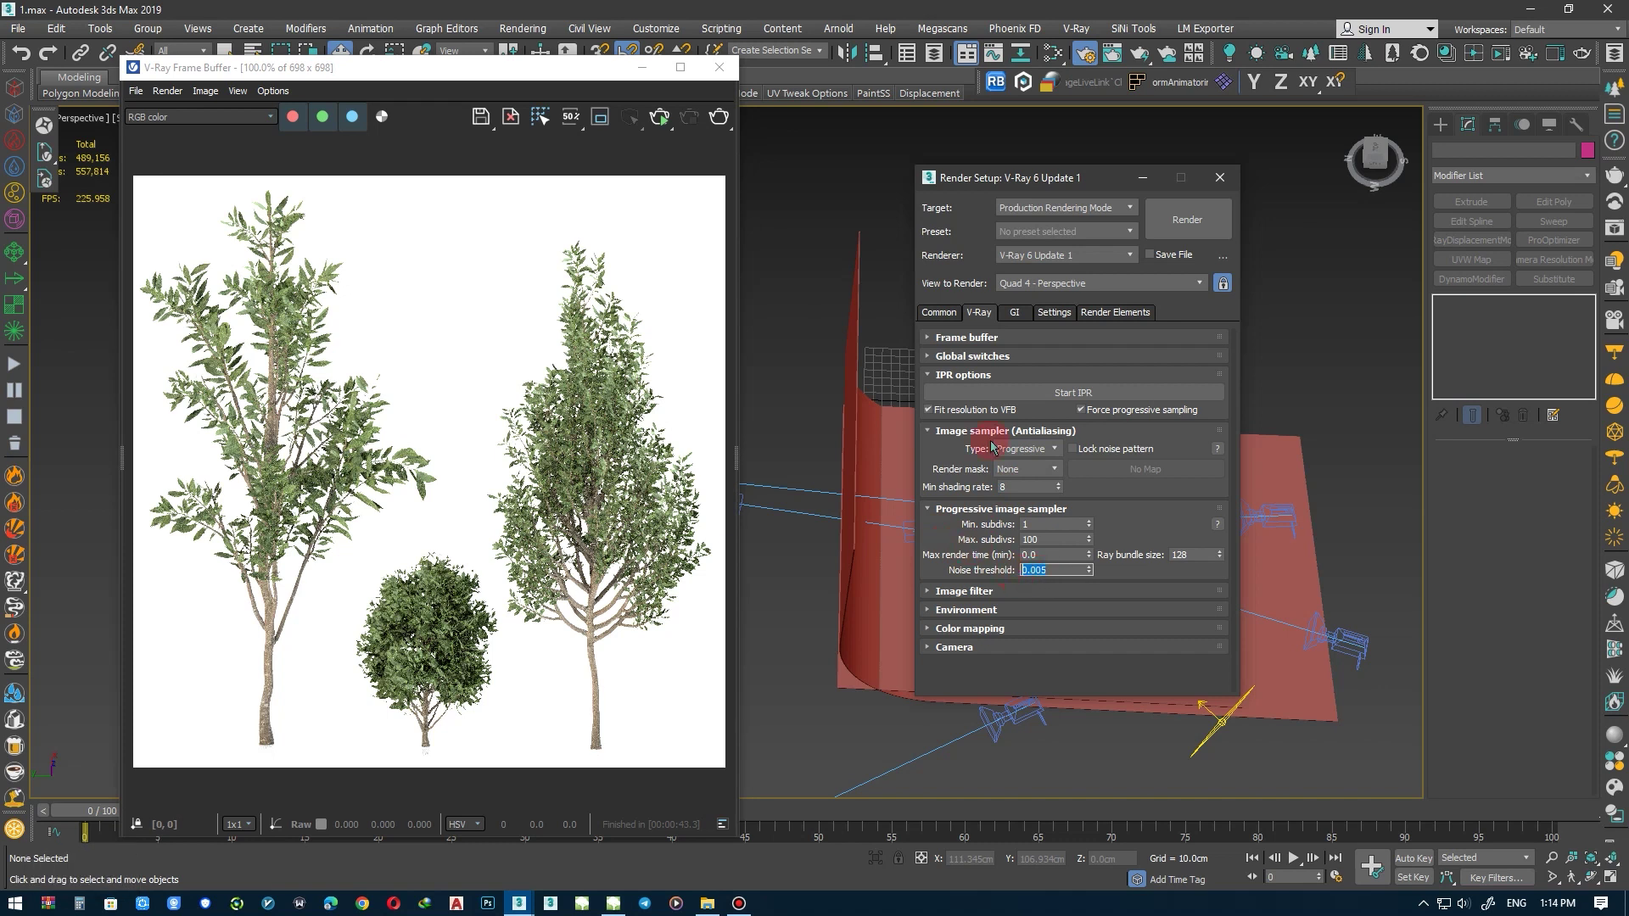
Review the GI light cache and Render Elements, close Render Setup, and save the scene
left_click(1015, 312)
left_click(1021, 416)
mouse_move(1031, 452)
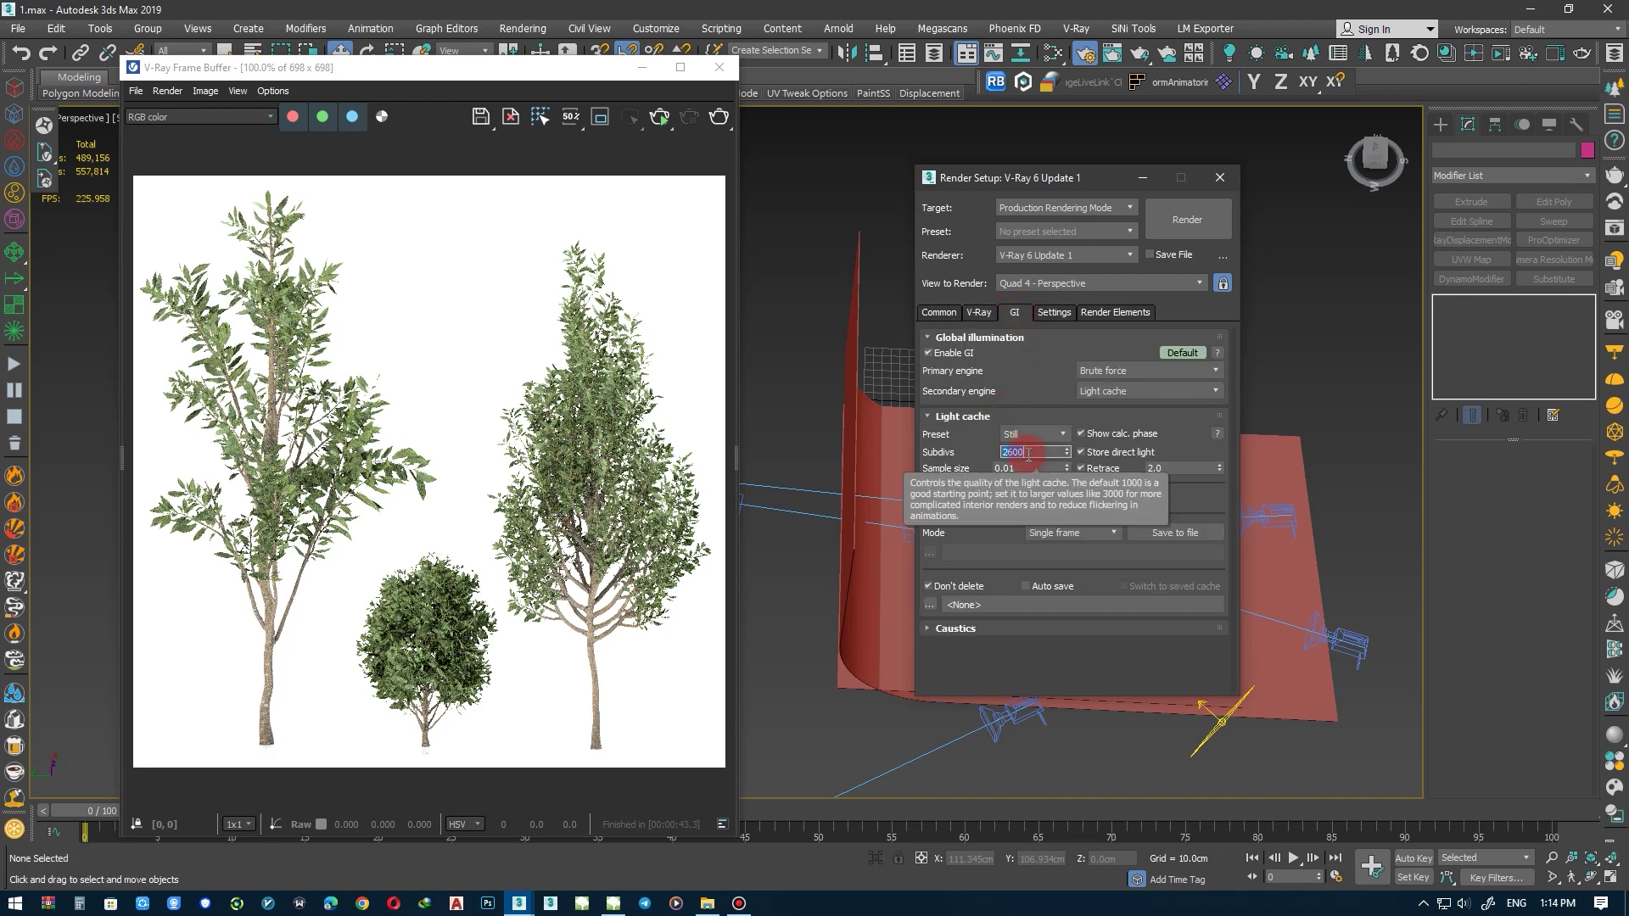
left_click(1055, 312)
left_click(1115, 313)
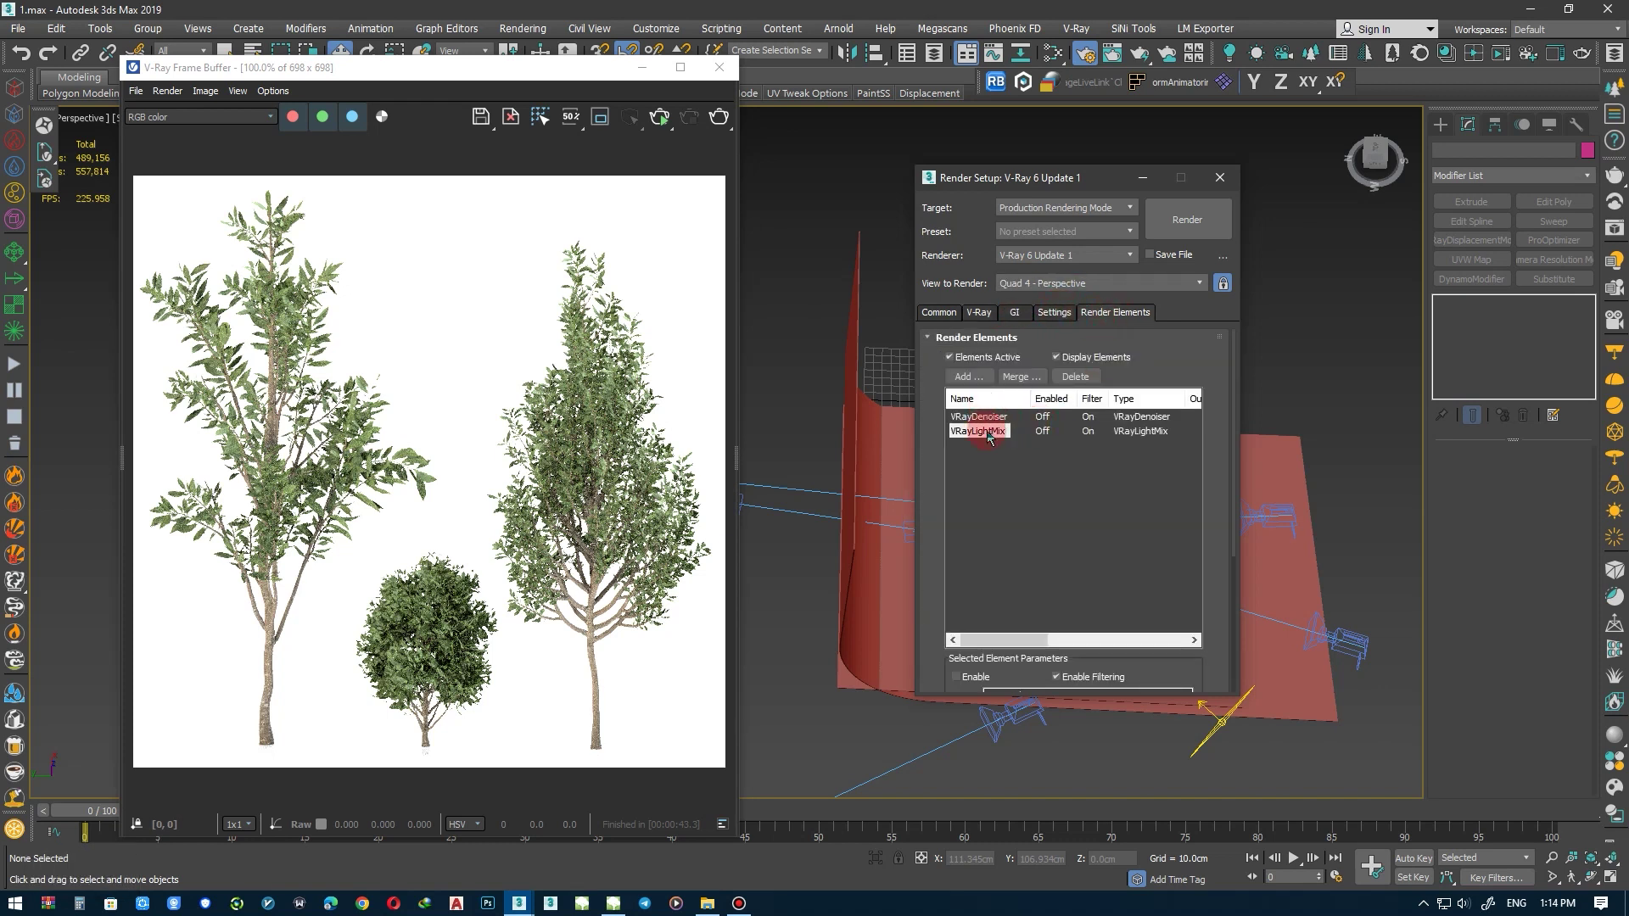
left_click(1220, 178)
mouse_move(1036, 280)
middle_mouse_down("alt")
mouse_move(1007, 364)
mouse_move(872, 353)
mouse_move(976, 338)
middle_mouse_up("alt")
key("ctrl+s")
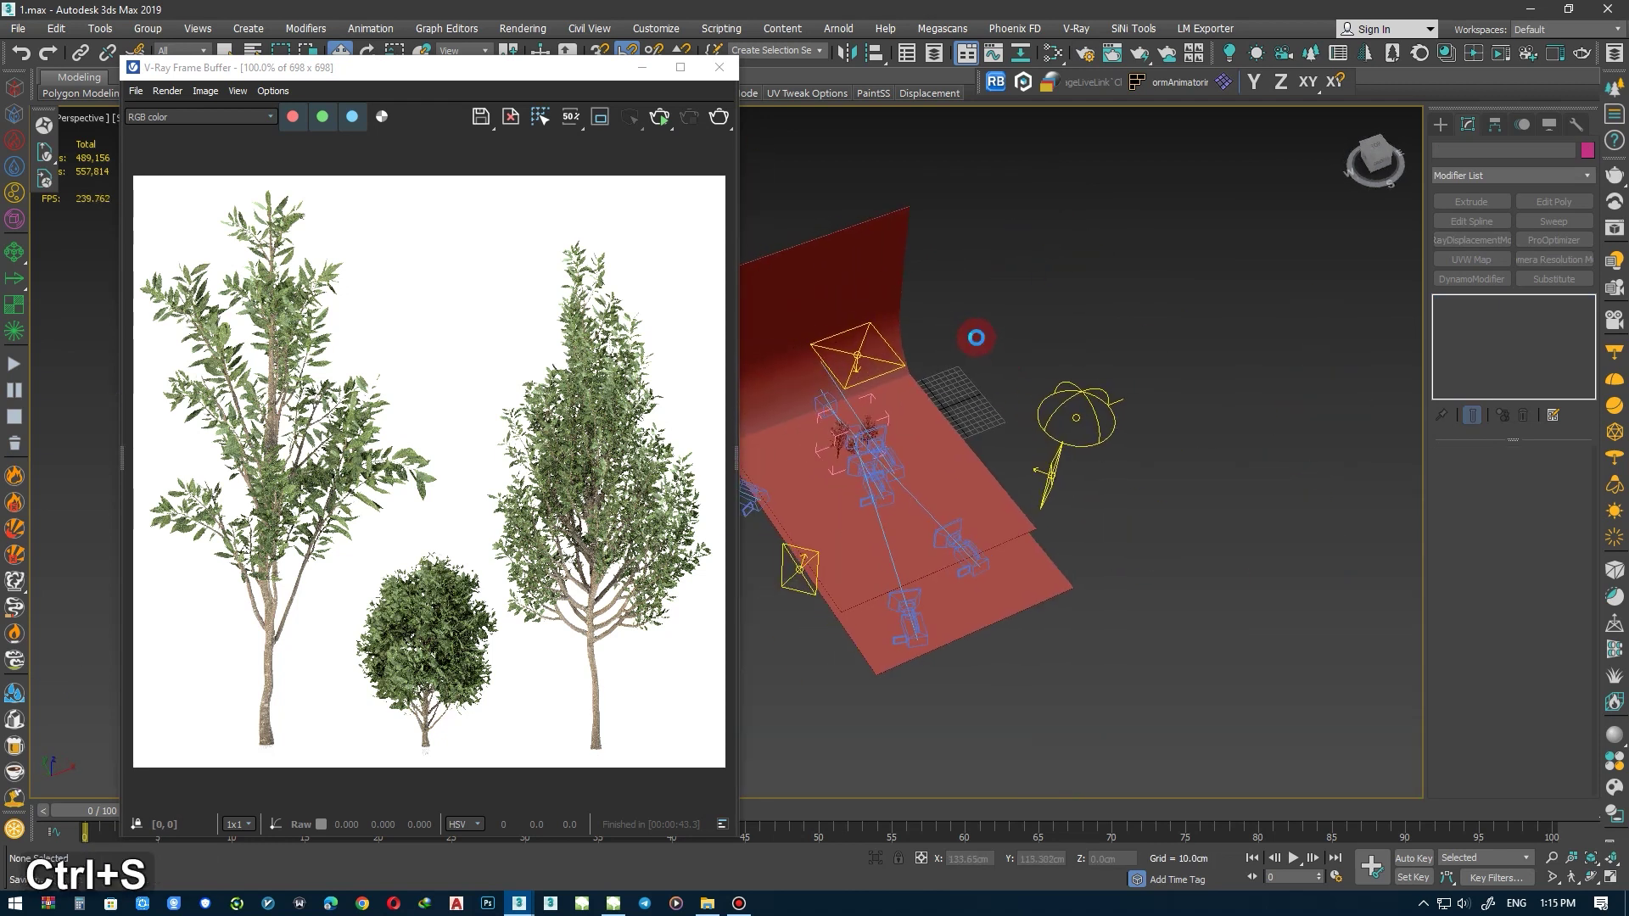